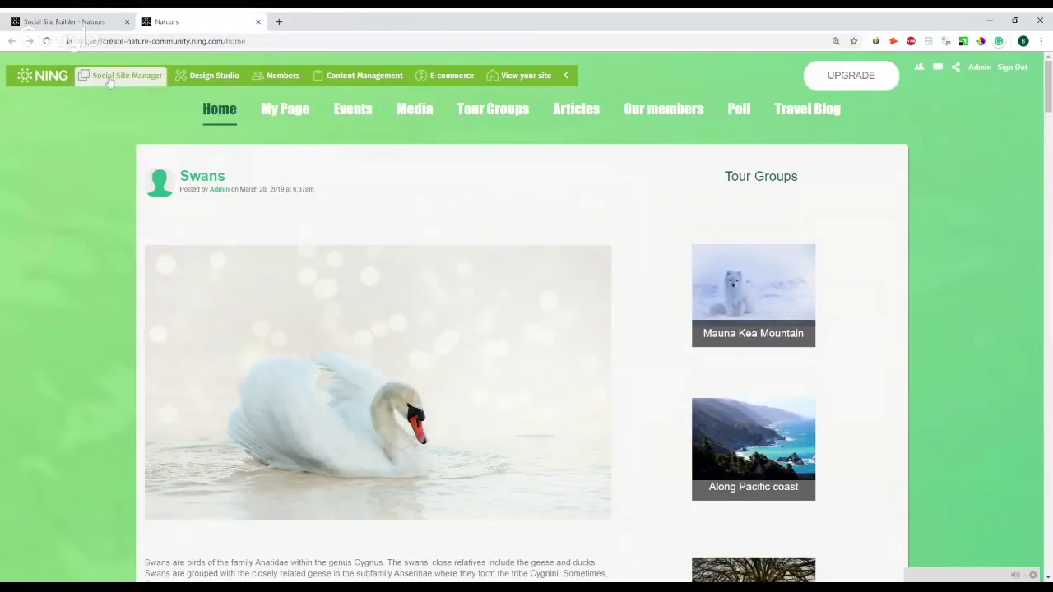
- Open Site & Pages in the builder and scroll down to the Home page's Custom Page Settings
{"action": "left_click", "coordinate": [95, 29]}
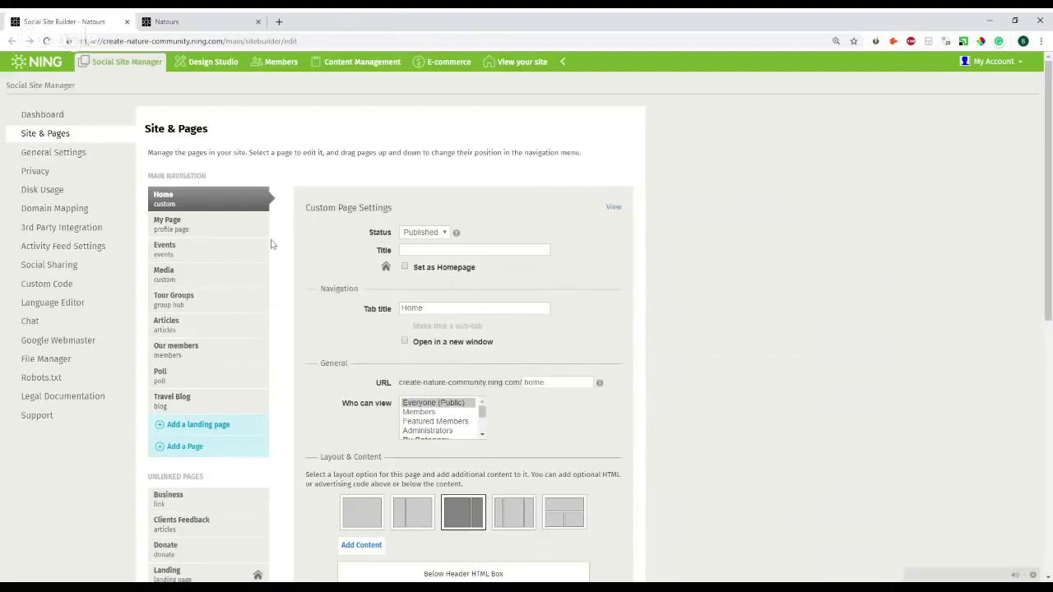
{"action": "scroll", "coordinate": [271, 244], "scroll_direction": "down", "scroll_amount": 1}
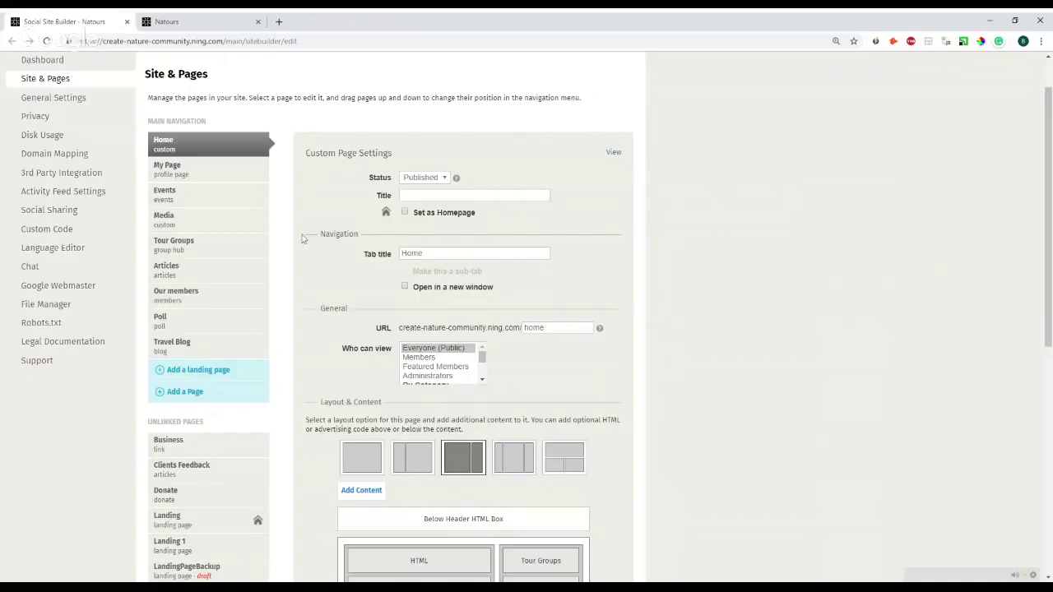
- Open the Media page's settings and look over its Videos and Photos layout
{"action": "left_click", "coordinate": [195, 224]}
{"action": "scroll", "coordinate": [341, 265], "scroll_direction": "down", "scroll_amount": 1}
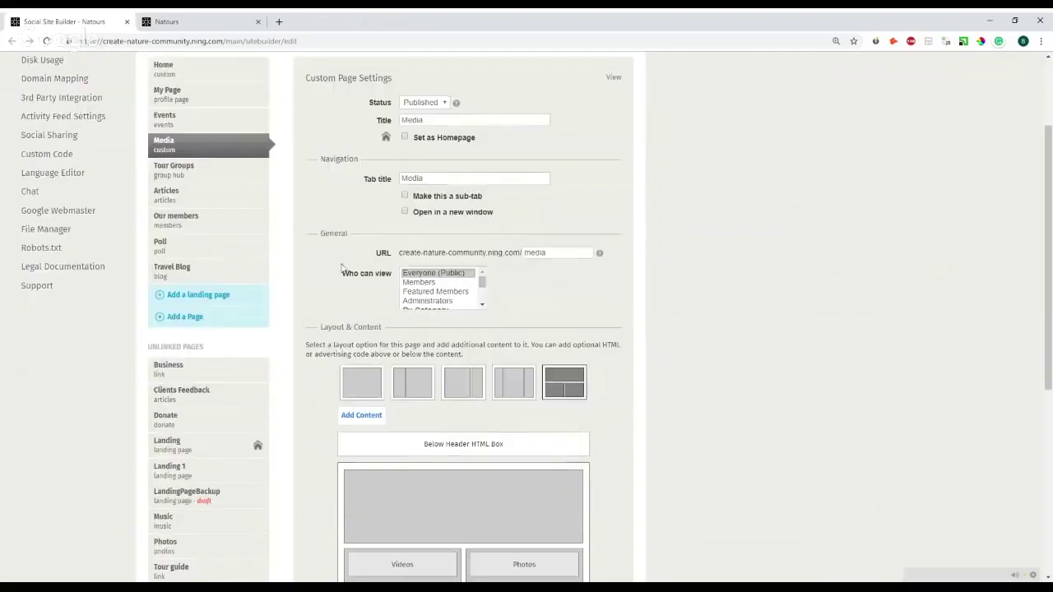
{"action": "scroll", "coordinate": [341, 265], "scroll_direction": "down", "scroll_amount": 3}
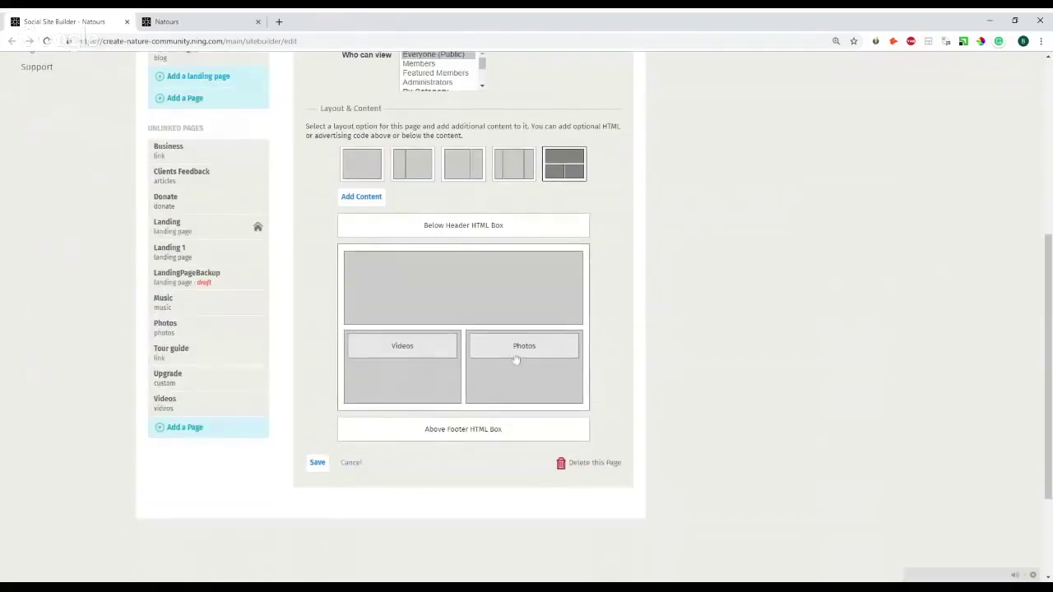
{"action": "scroll", "coordinate": [540, 351], "scroll_direction": "up", "scroll_amount": 5}
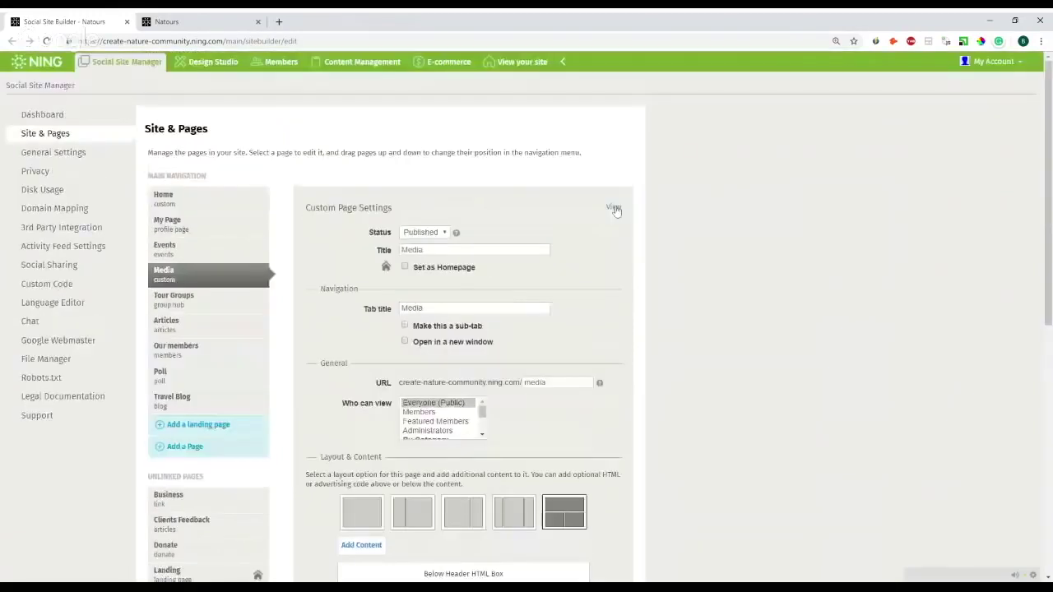
- Preview the live Media page in a new tab, then return to the Social Site Builder
{"action": "left_click", "coordinate": [615, 210]}
{"action": "scroll", "coordinate": [445, 236], "scroll_direction": "down", "scroll_amount": 2}
{"action": "scroll", "coordinate": [445, 236], "scroll_direction": "down", "scroll_amount": 2}
{"action": "left_click", "coordinate": [201, 21]}
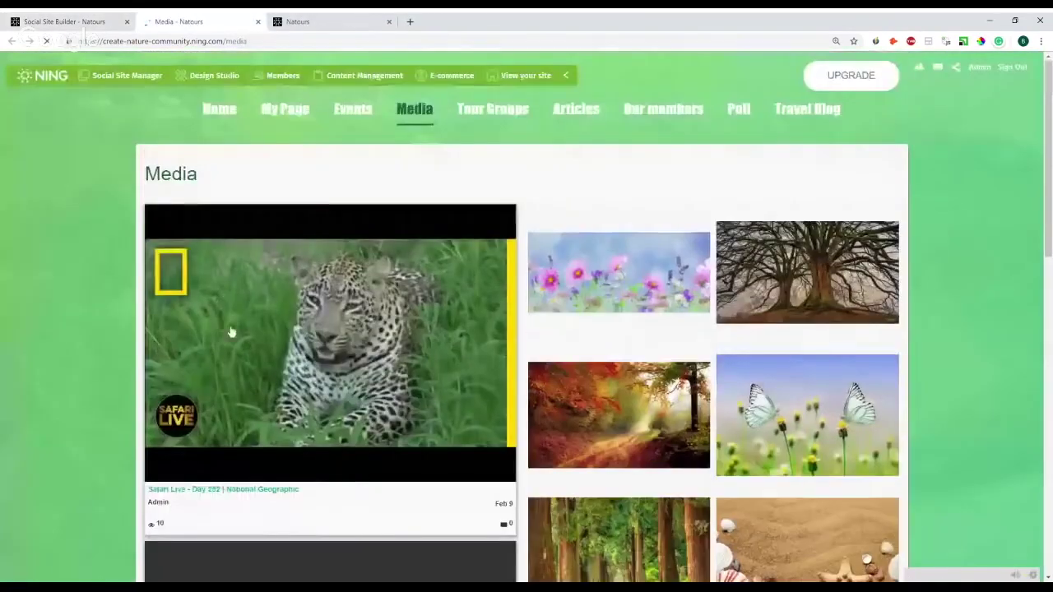
{"action": "scroll", "coordinate": [546, 256], "scroll_direction": "down", "scroll_amount": 2}
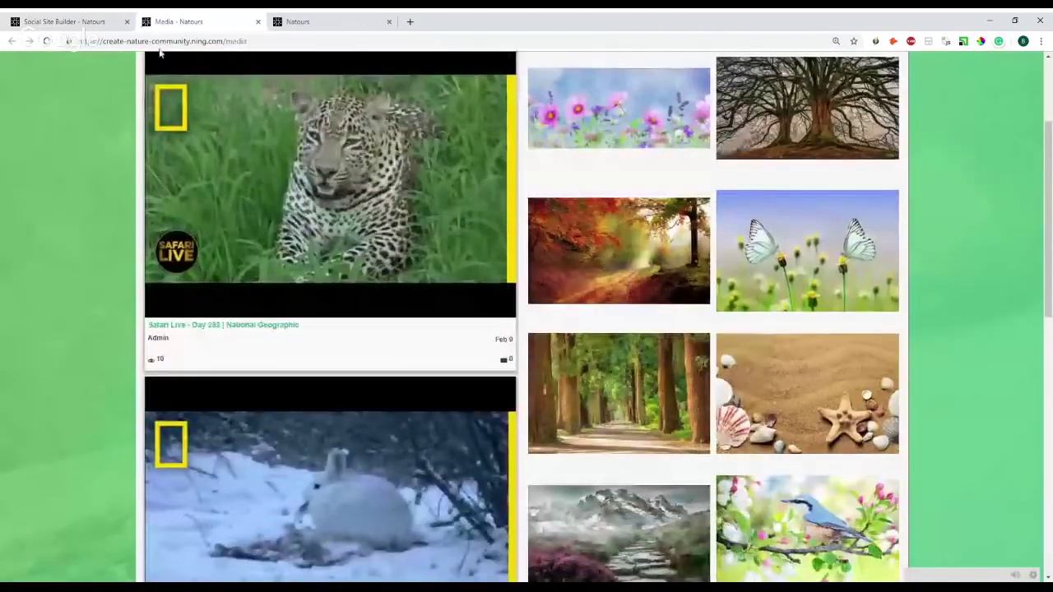
{"action": "left_click", "coordinate": [105, 18]}
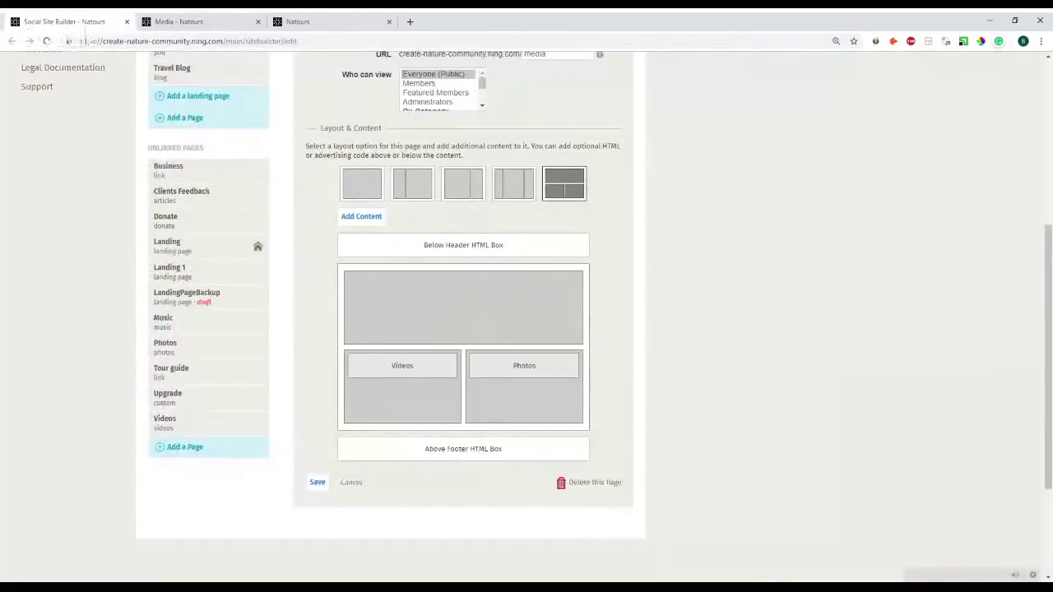
- Add an Activity content block to the Media page layout and save the page
{"action": "left_click", "coordinate": [351, 216]}
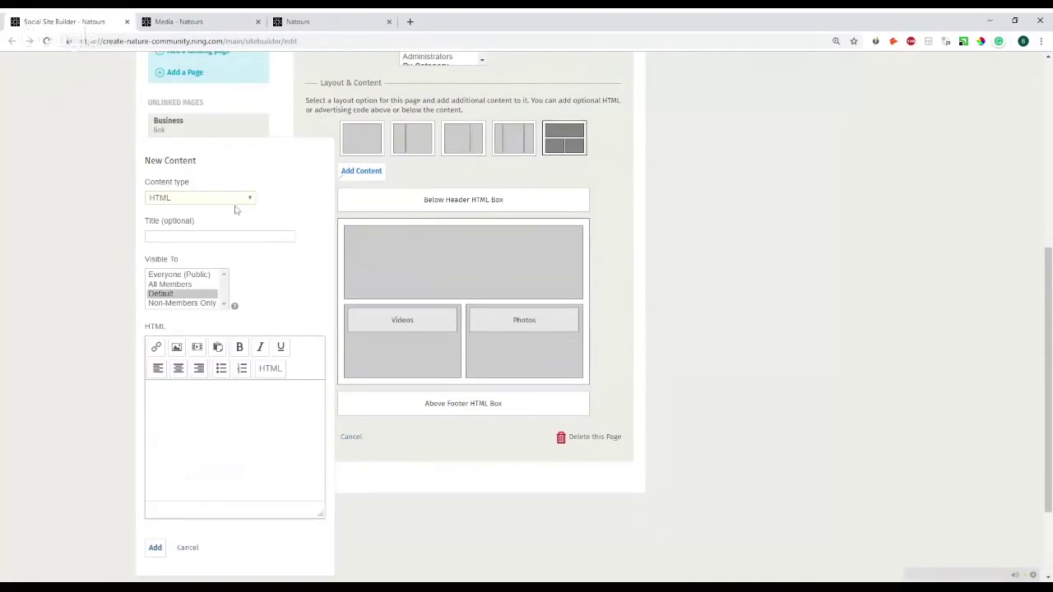
{"action": "left_click", "coordinate": [235, 209]}
{"action": "scroll", "coordinate": [287, 305], "scroll_direction": "down", "scroll_amount": 3}
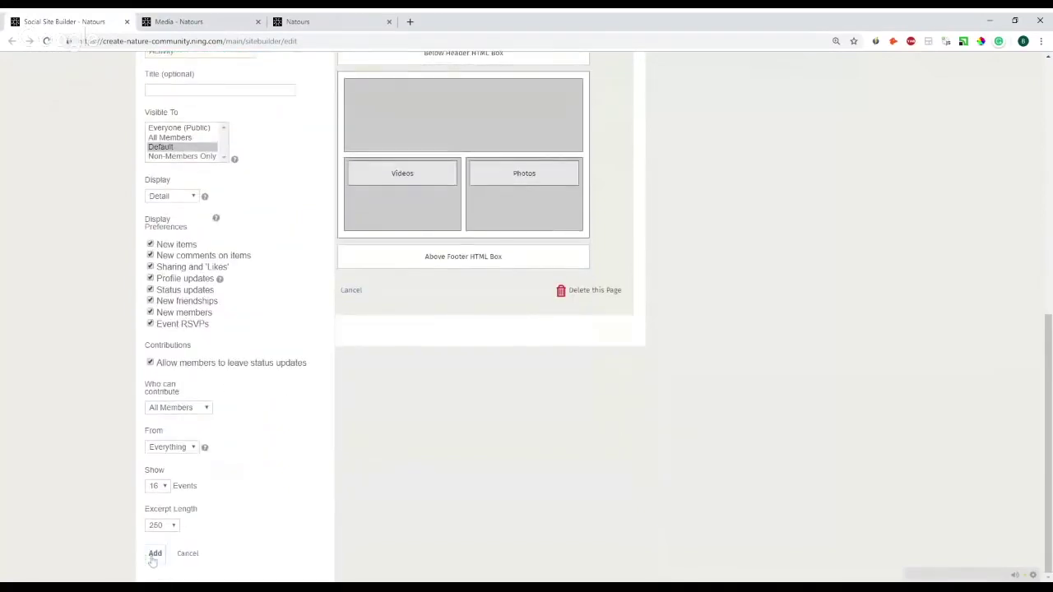
{"action": "left_click", "coordinate": [153, 553]}
{"action": "left_click", "coordinate": [317, 370]}
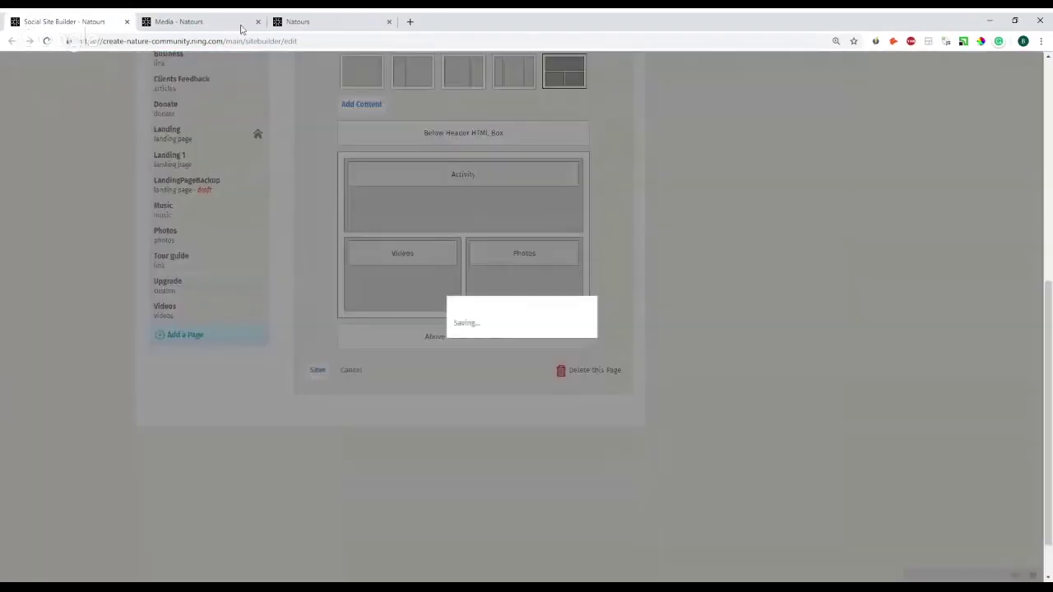
- Check the activity feed on the live Media page, then go back to the builder
{"action": "left_click", "coordinate": [241, 25]}
{"action": "scroll", "coordinate": [390, 215], "scroll_direction": "up", "scroll_amount": 3}
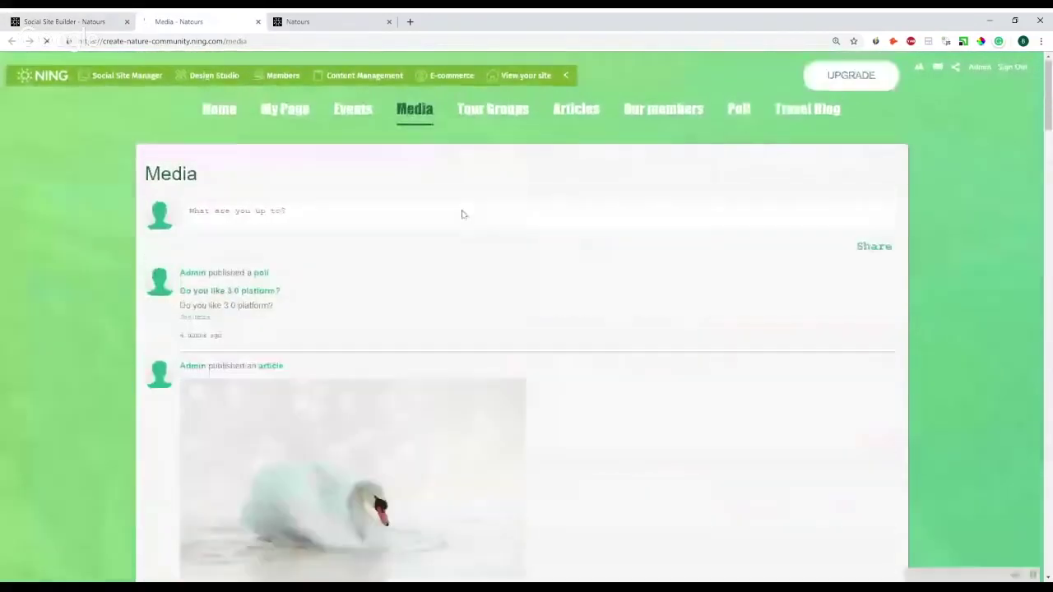
{"action": "scroll", "coordinate": [462, 214], "scroll_direction": "down", "scroll_amount": 15}
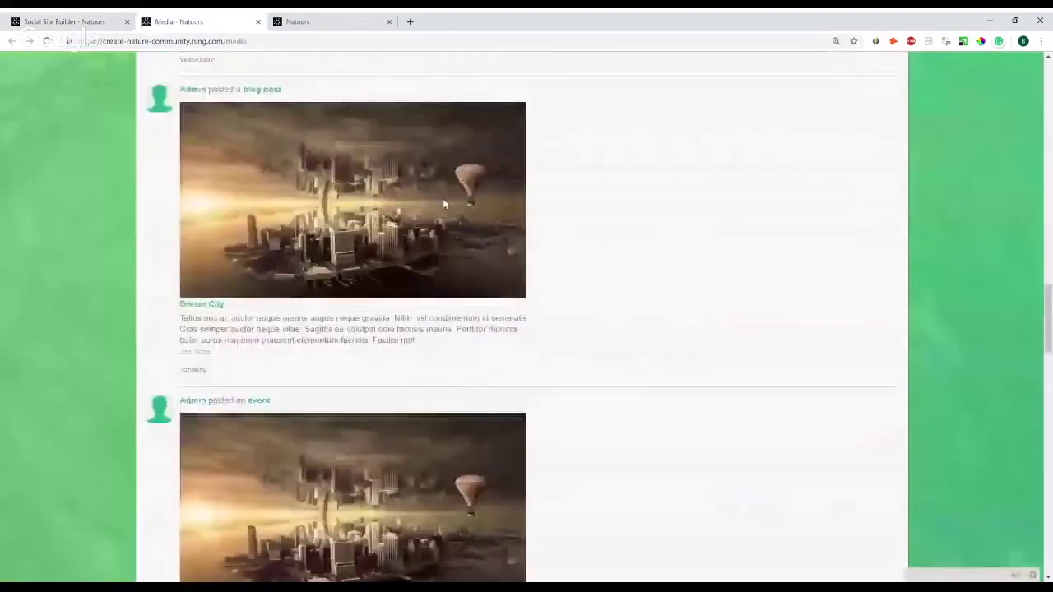
{"action": "scroll", "coordinate": [442, 204], "scroll_direction": "down", "scroll_amount": 15}
{"action": "key", "text": "ctrl+shift+Tab"}
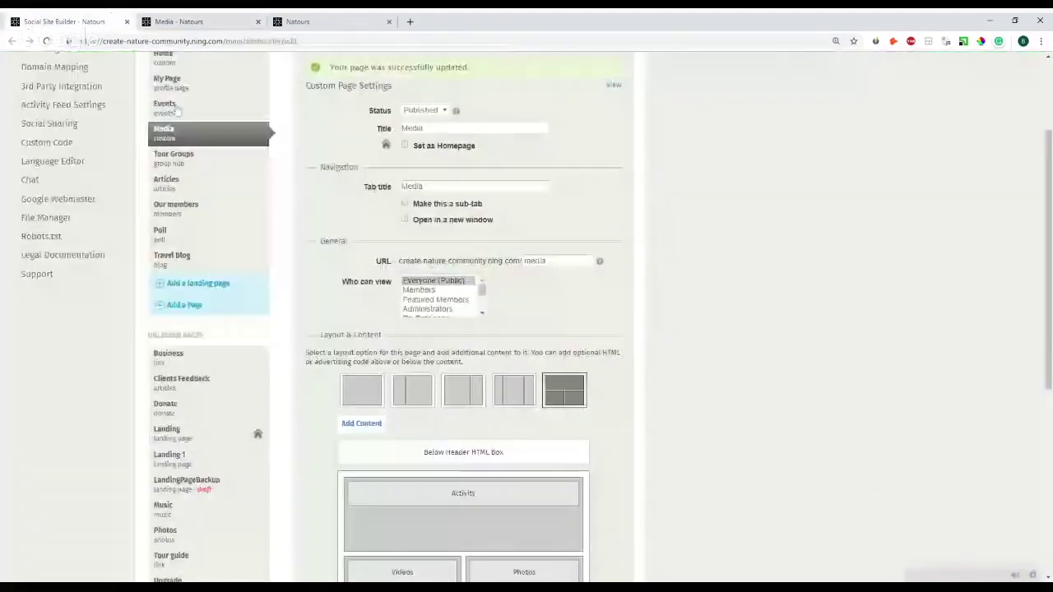
- Switch the Media page to a three-column layout with Videos left and Photos right
{"action": "scroll", "coordinate": [527, 321], "scroll_direction": "down", "scroll_amount": 2}
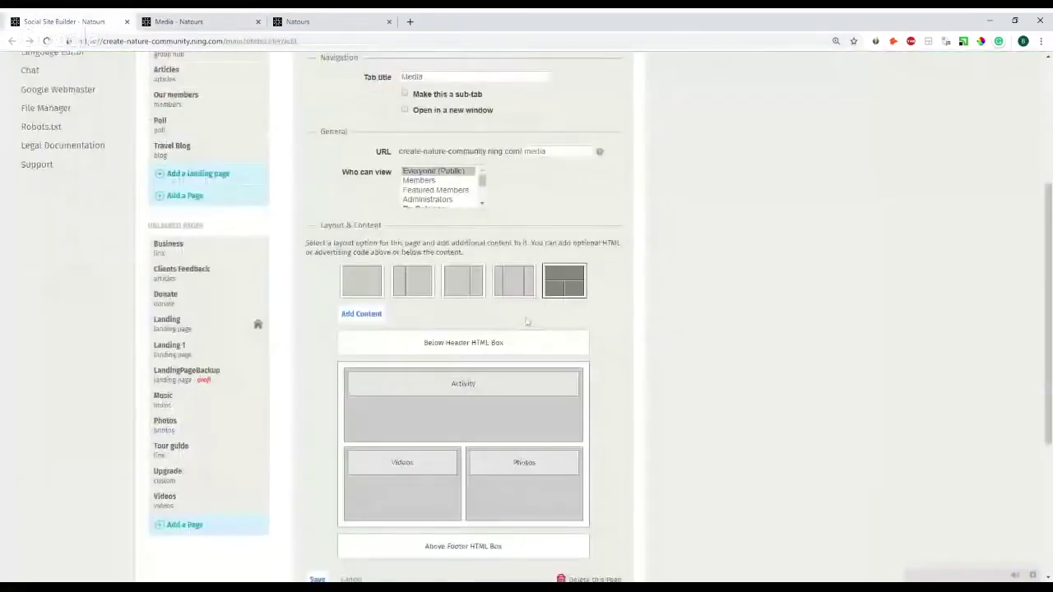
{"action": "left_click", "coordinate": [352, 290]}
{"action": "left_click", "coordinate": [403, 290]}
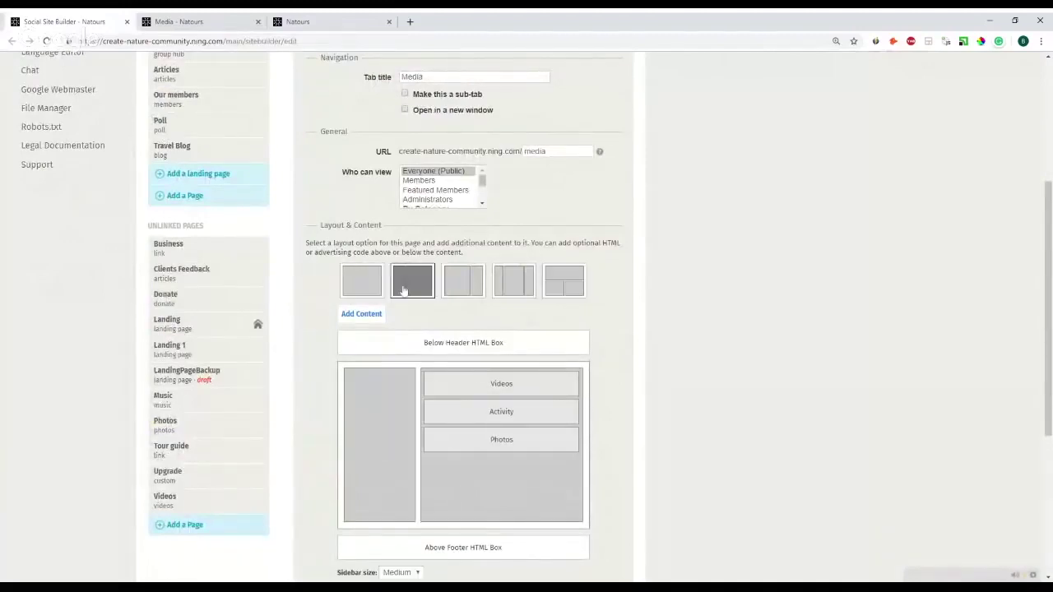
{"action": "left_click", "coordinate": [513, 290]}
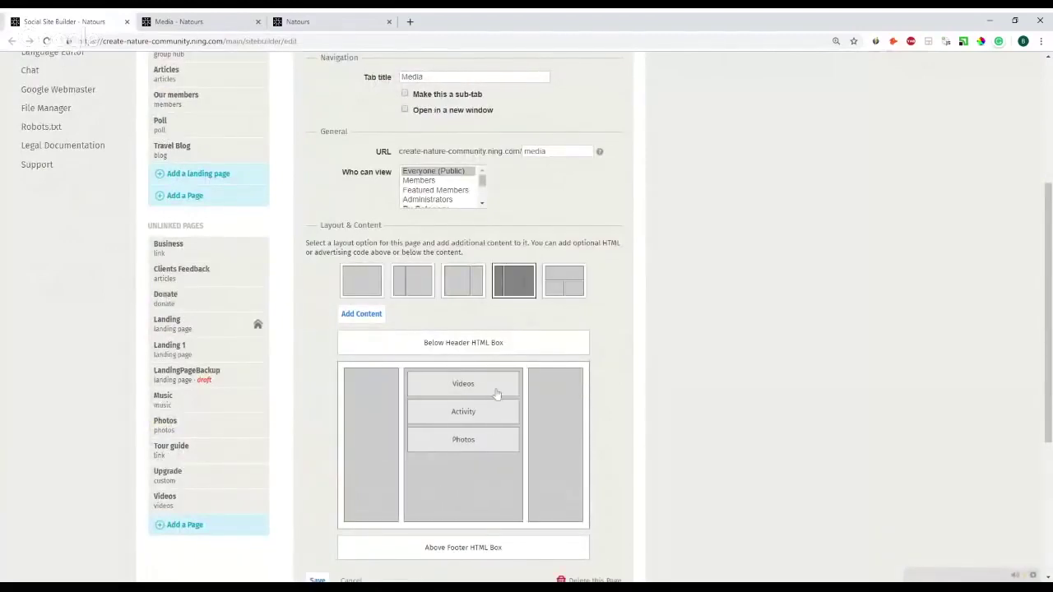
{"action": "left_click_drag", "start_coordinate": [468, 394], "coordinate": [372, 390]}
{"action": "left_click_drag", "start_coordinate": [454, 424], "coordinate": [555, 403]}
- Add an HTML block and place it above Activity in the middle column
{"action": "scroll", "coordinate": [400, 259], "scroll_direction": "down", "scroll_amount": 3}
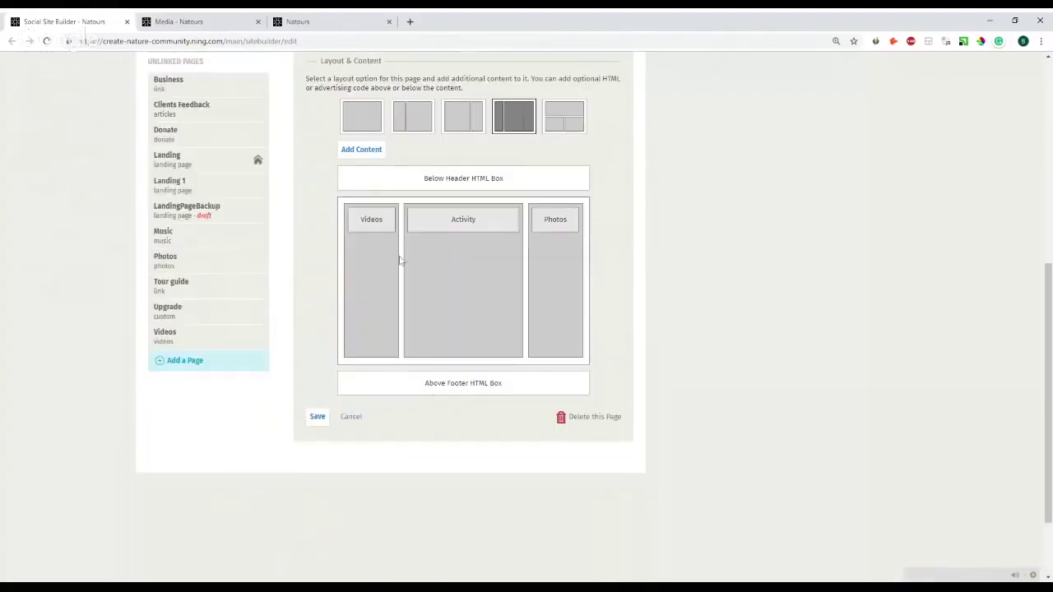
{"action": "left_click", "coordinate": [377, 155]}
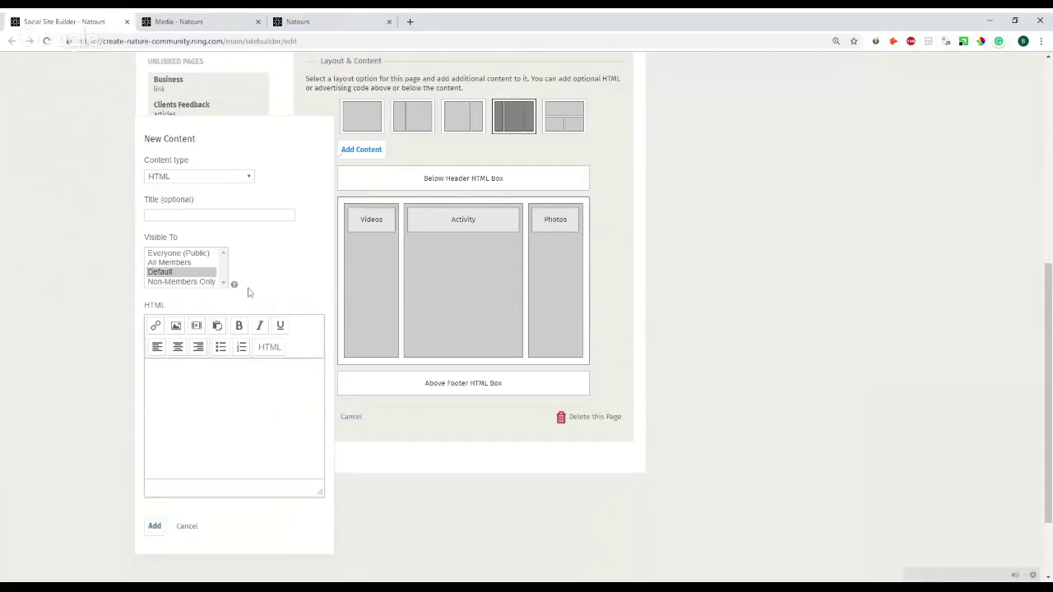
{"action": "left_click", "coordinate": [158, 529]}
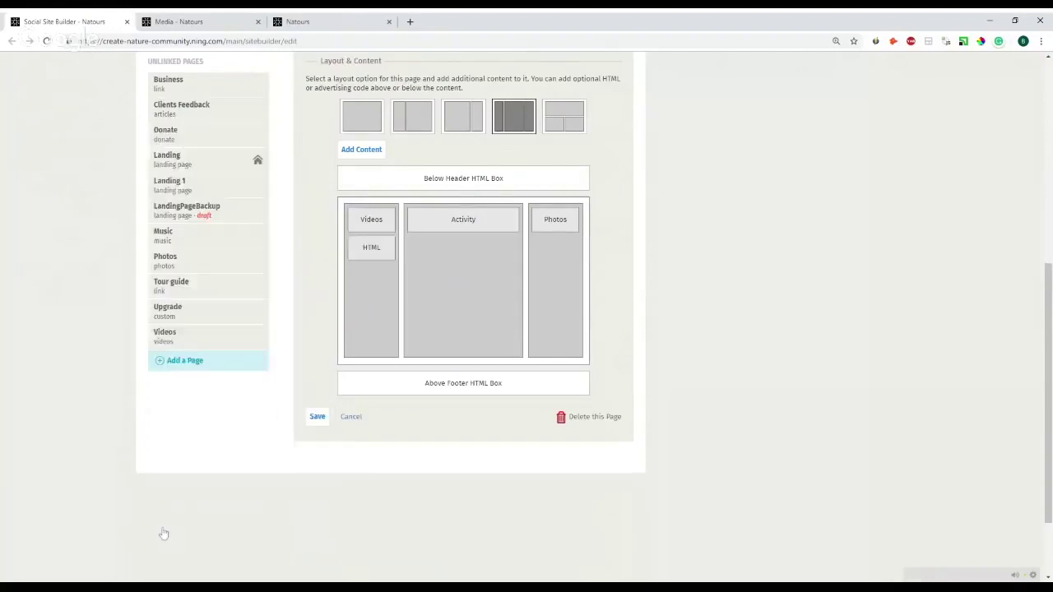
{"action": "left_click_drag", "start_coordinate": [370, 255], "coordinate": [482, 236]}
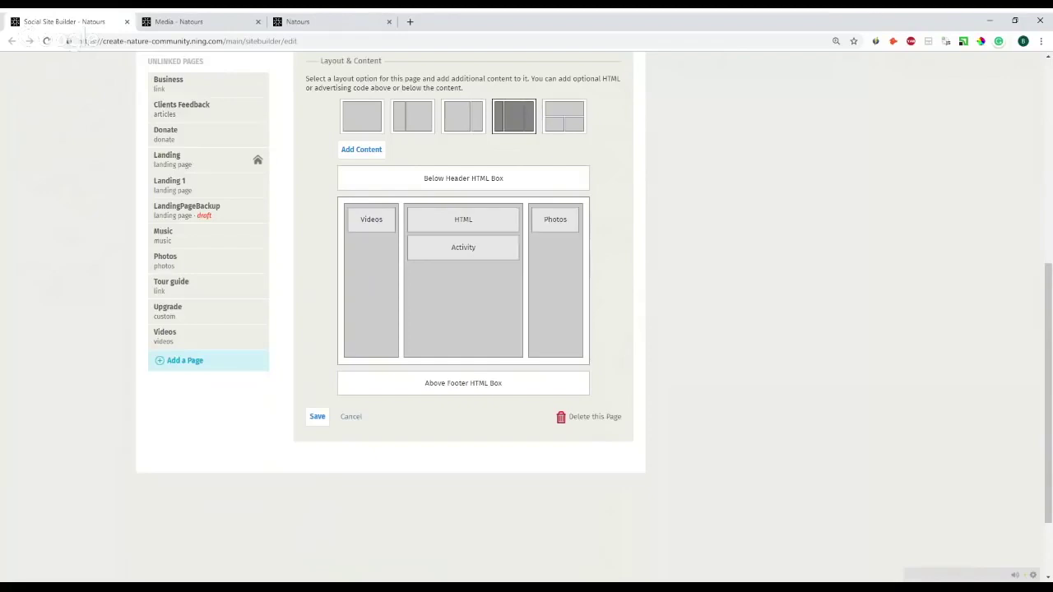
- Move Activity above the HTML block in the middle column and save the Media page
{"action": "left_click", "coordinate": [463, 220]}
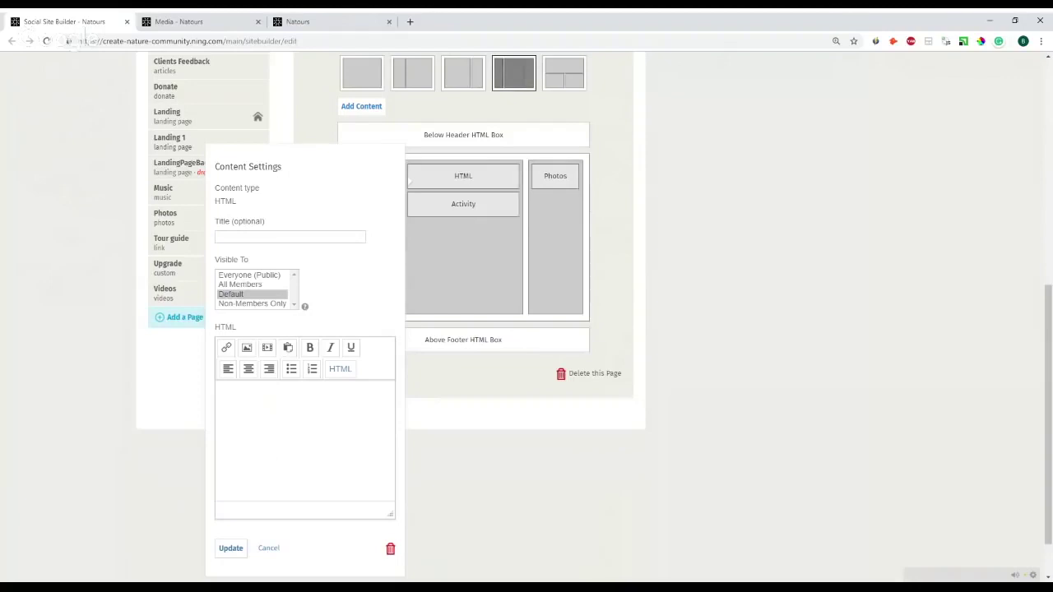
{"action": "left_click", "coordinate": [832, 238]}
{"action": "left_click_drag", "start_coordinate": [500, 198], "coordinate": [483, 212]}
{"action": "scroll", "coordinate": [425, 282], "scroll_direction": "down", "scroll_amount": 1}
{"action": "left_click", "coordinate": [317, 315]}
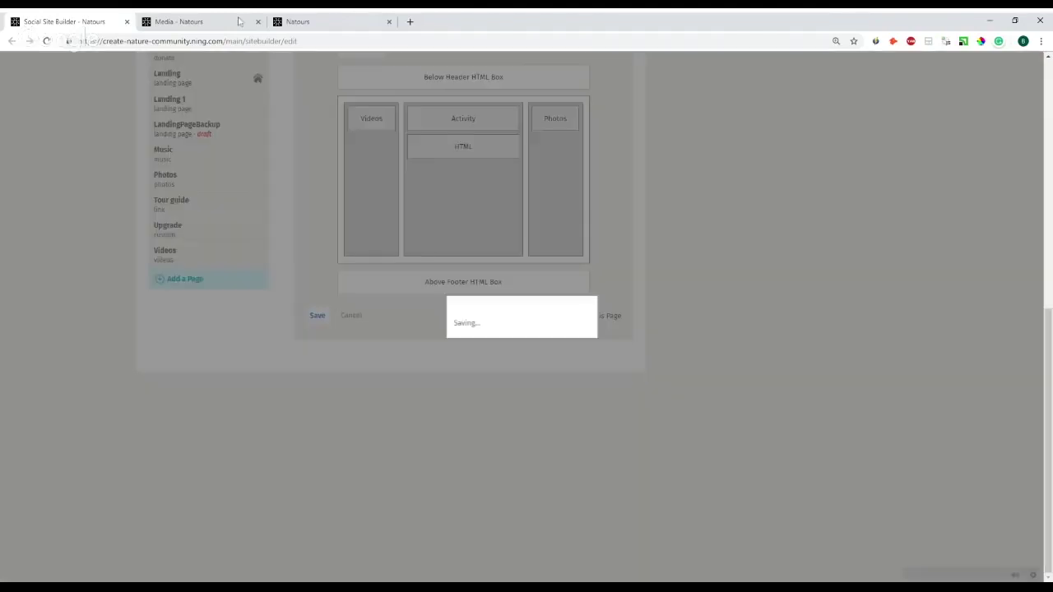
- Reload the live Media page to view videos, activity and photos side by side
{"action": "left_click", "coordinate": [238, 21]}
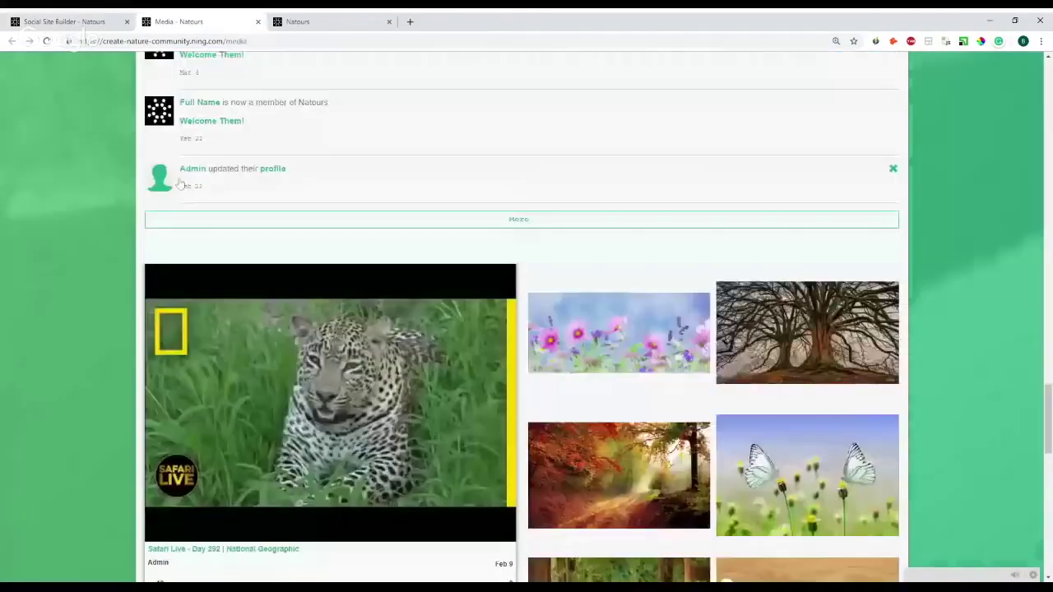
{"action": "key", "text": "F5"}
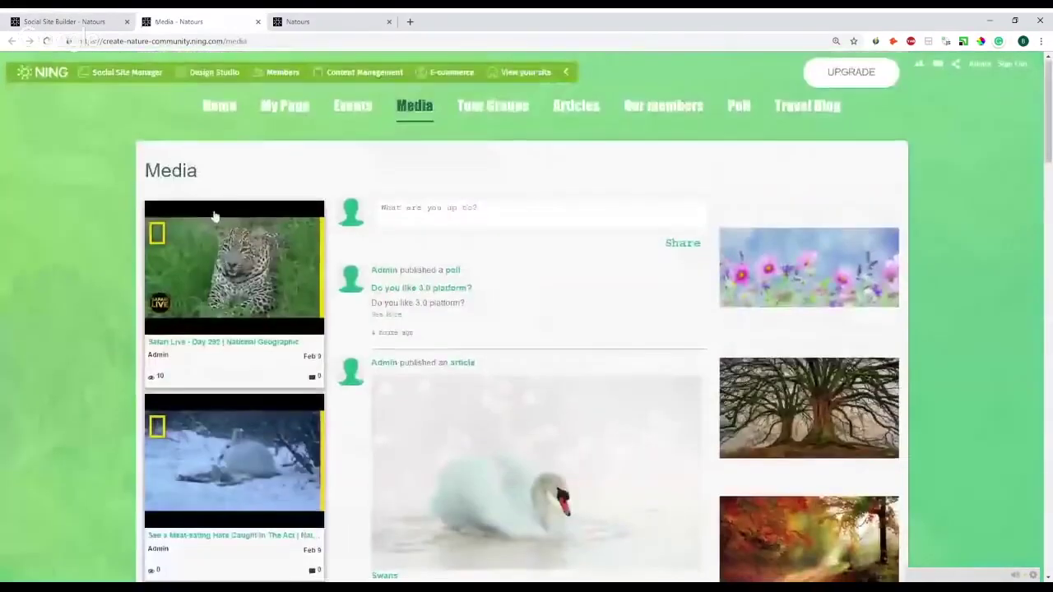
{"action": "scroll", "coordinate": [314, 257], "scroll_direction": "down", "scroll_amount": 3}
{"action": "scroll", "coordinate": [316, 251], "scroll_direction": "up", "scroll_amount": 2}
{"action": "scroll", "coordinate": [362, 226], "scroll_direction": "up", "scroll_amount": 1}
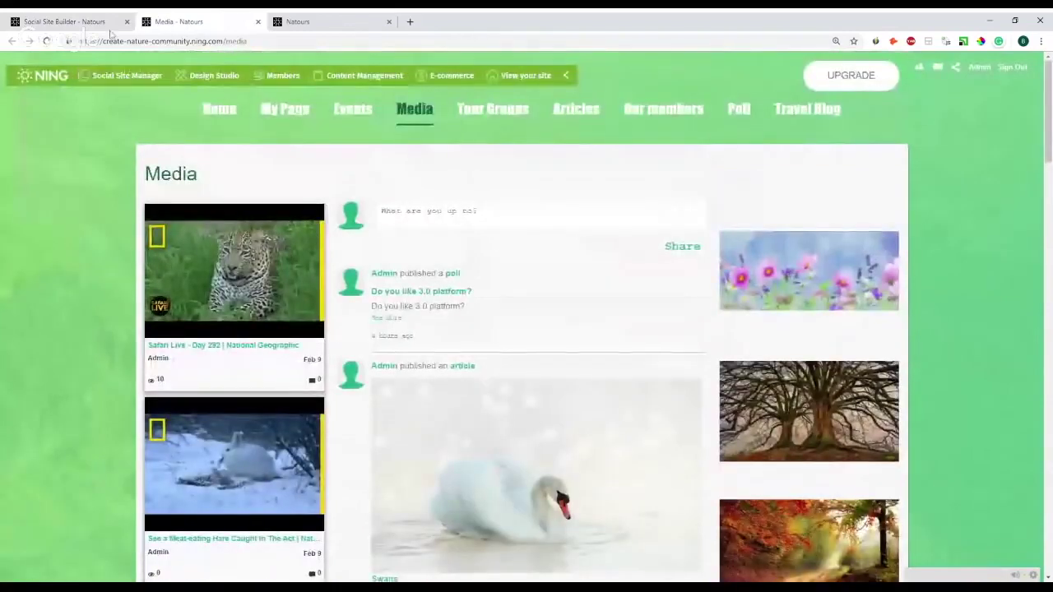
{"action": "left_click", "coordinate": [82, 20]}
{"action": "scroll", "coordinate": [419, 300], "scroll_direction": "down", "scroll_amount": 4}
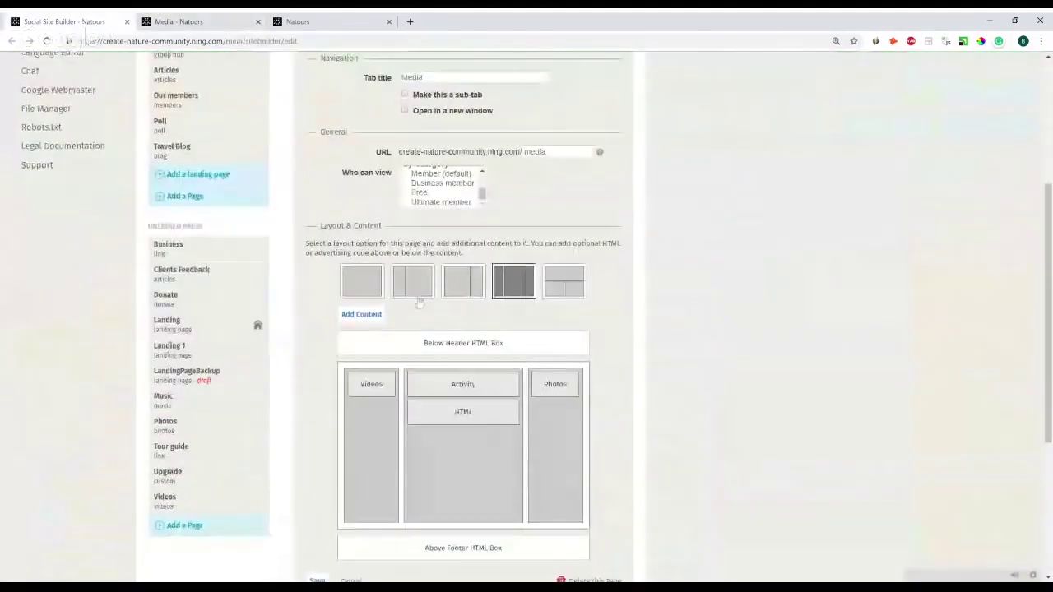
{"action": "scroll", "coordinate": [216, 123], "scroll_direction": "up", "scroll_amount": 2}
{"action": "scroll", "coordinate": [216, 123], "scroll_direction": "down", "scroll_amount": 2}
{"action": "scroll", "coordinate": [217, 164], "scroll_direction": "up", "scroll_amount": 3}
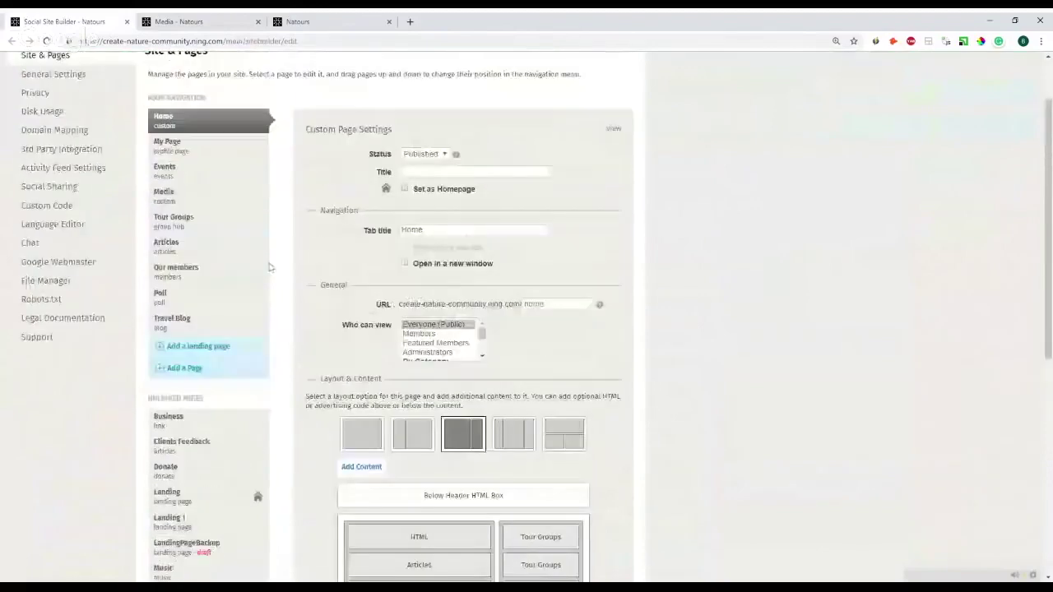
{"action": "scroll", "coordinate": [440, 344], "scroll_direction": "down", "scroll_amount": 2}
{"action": "scroll", "coordinate": [609, 401], "scroll_direction": "down", "scroll_amount": 2}
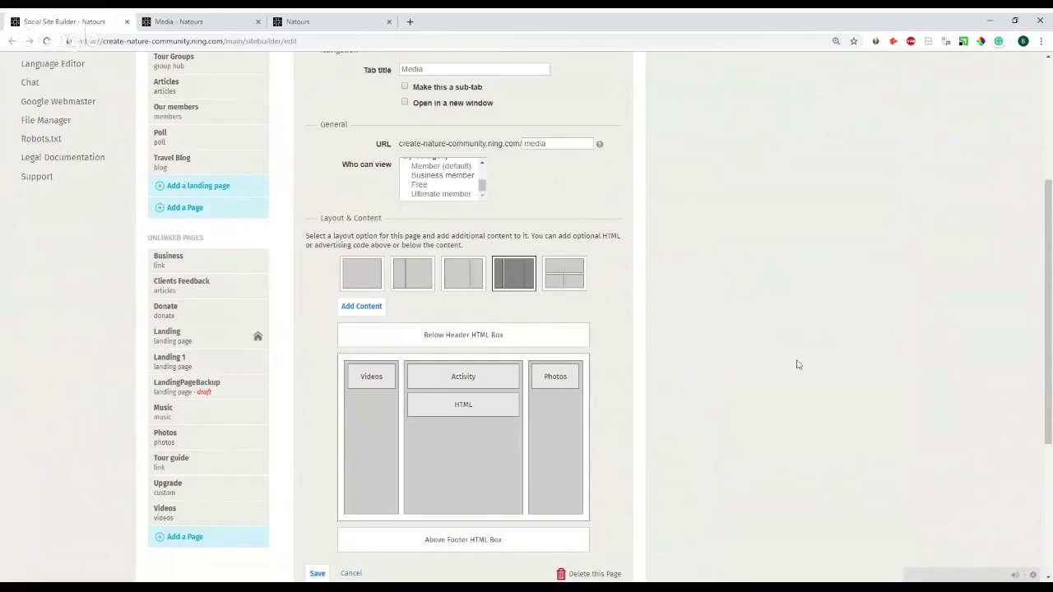
{"action": "scroll", "coordinate": [671, 373], "scroll_direction": "up", "scroll_amount": 2}
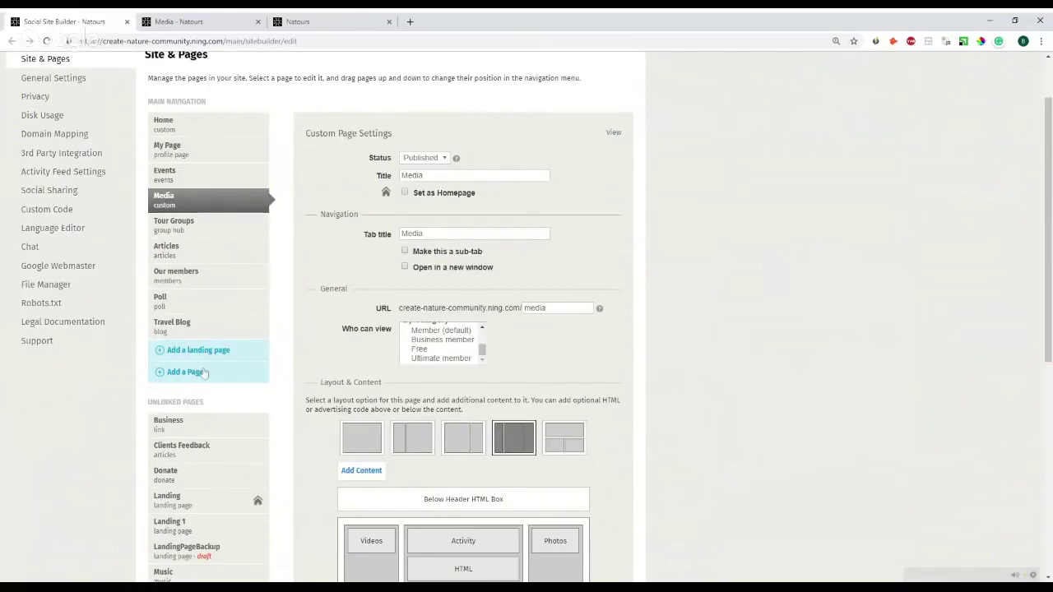
- Start a new page and set its page type to Blog
{"action": "left_click", "coordinate": [161, 372]}
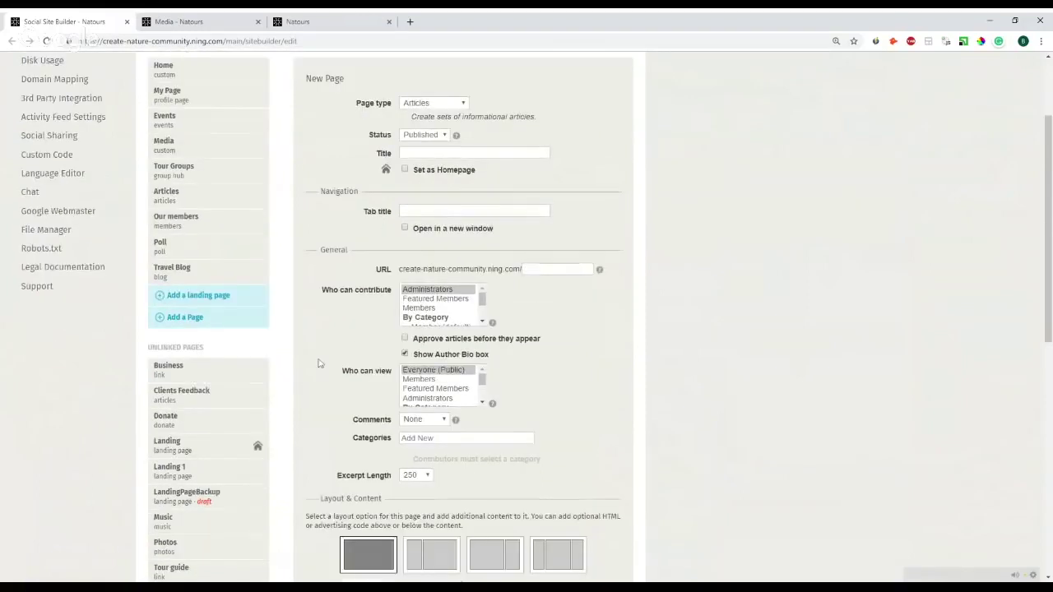
{"action": "scroll", "coordinate": [433, 224], "scroll_direction": "up", "scroll_amount": 2}
{"action": "left_click", "coordinate": [433, 212]}
{"action": "left_click", "coordinate": [432, 238]}
{"action": "scroll", "coordinate": [432, 224], "scroll_direction": "down", "scroll_amount": 1}
- Title the page 'Blog', save it, and reload the live site to see it in the menu
{"action": "left_click", "coordinate": [475, 207]}
{"action": "type", "text": "Идщп"}
{"action": "key", "text": "BackSpace"}
{"action": "key", "text": "BackSpace"}
{"action": "key", "text": "BackSpace"}
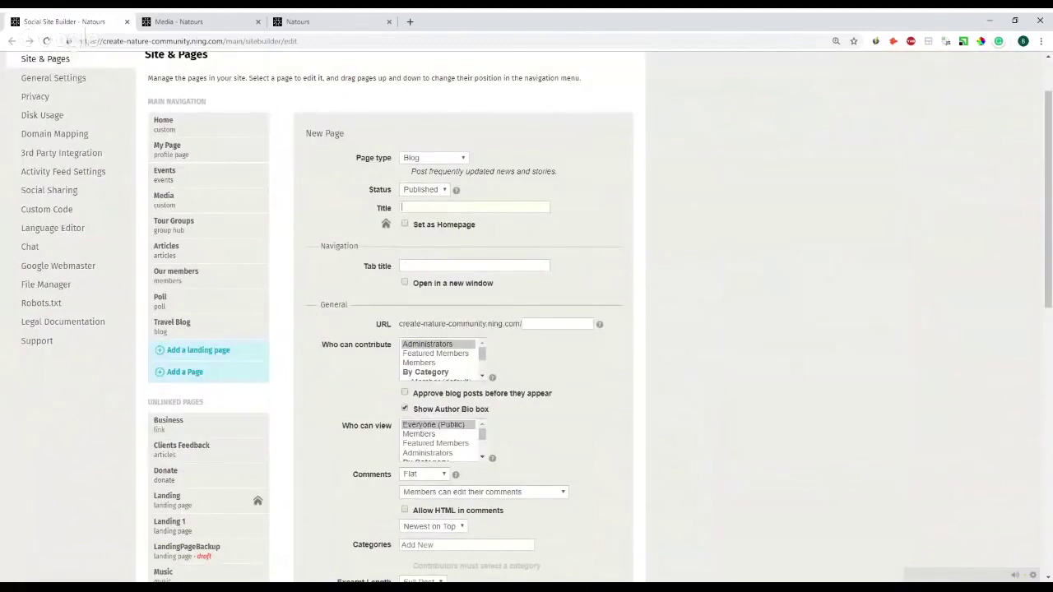
{"action": "type", "text": "Blog"}
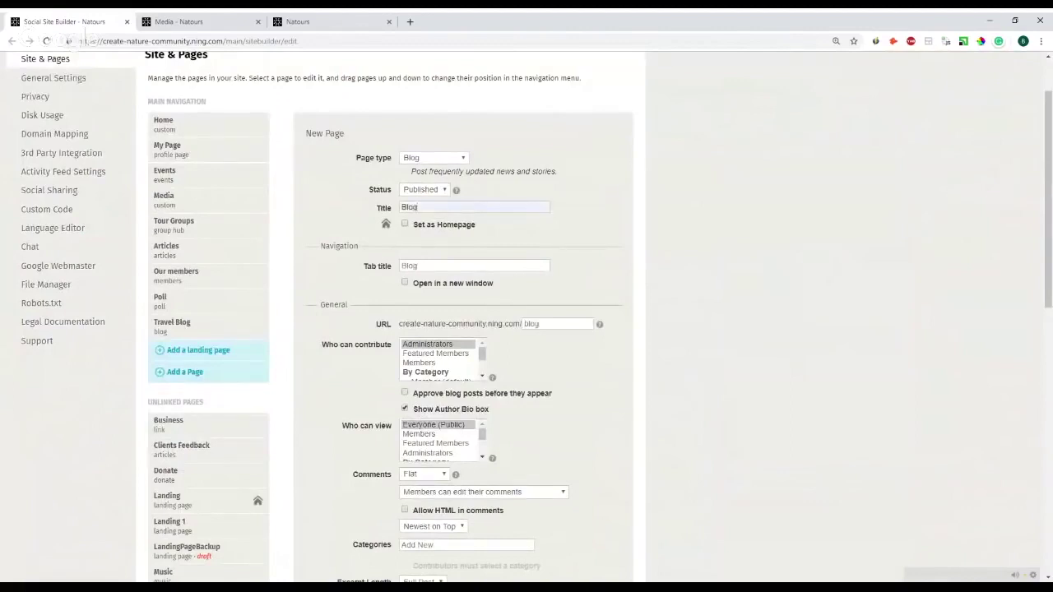
{"action": "scroll", "coordinate": [463, 320], "scroll_direction": "down", "scroll_amount": 4}
{"action": "scroll", "coordinate": [315, 472], "scroll_direction": "down", "scroll_amount": 5}
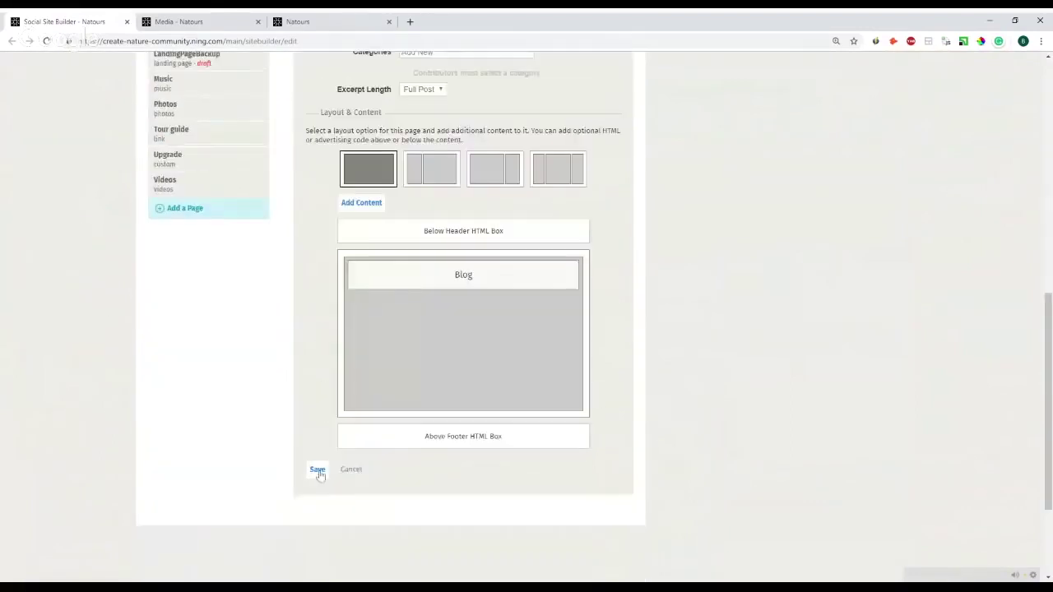
{"action": "left_click", "coordinate": [316, 471]}
{"action": "left_click", "coordinate": [220, 18]}
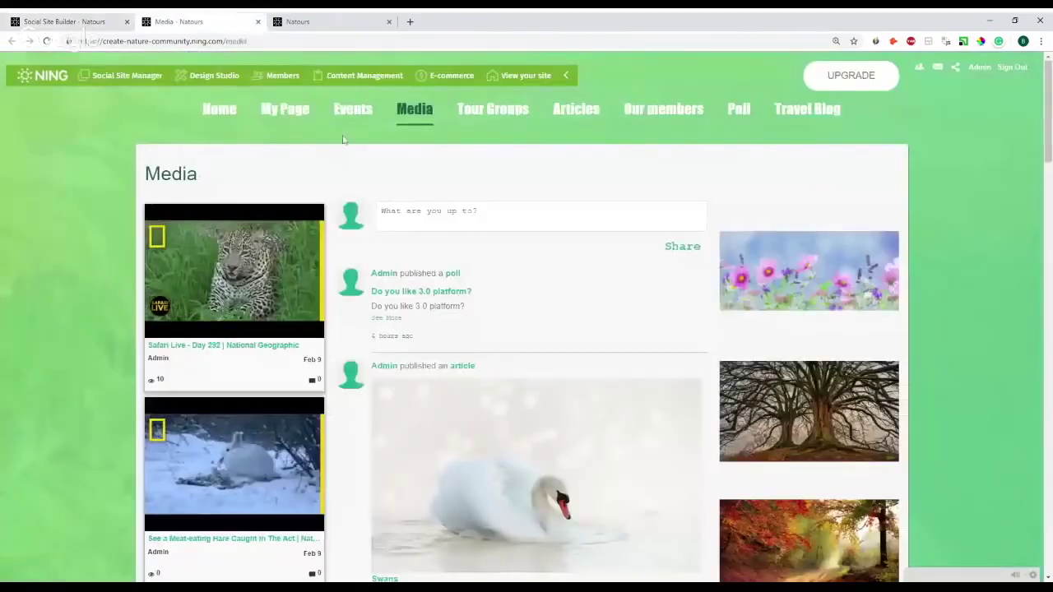
{"action": "key", "text": "F5"}
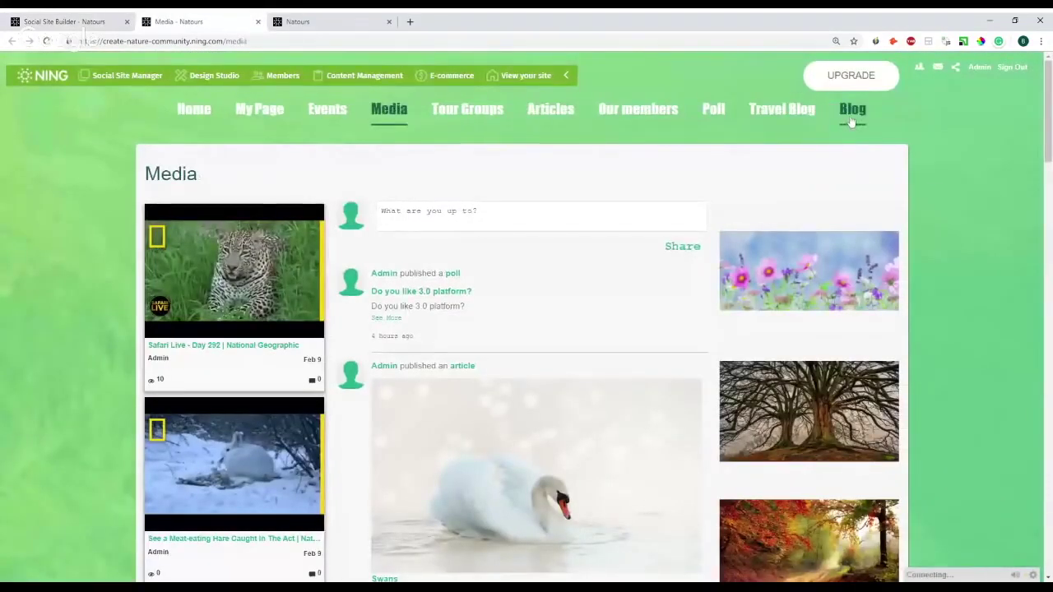
- Drag Travel Blog from Main Navigation down into Unlinked Pages
{"action": "left_click", "coordinate": [64, 21]}
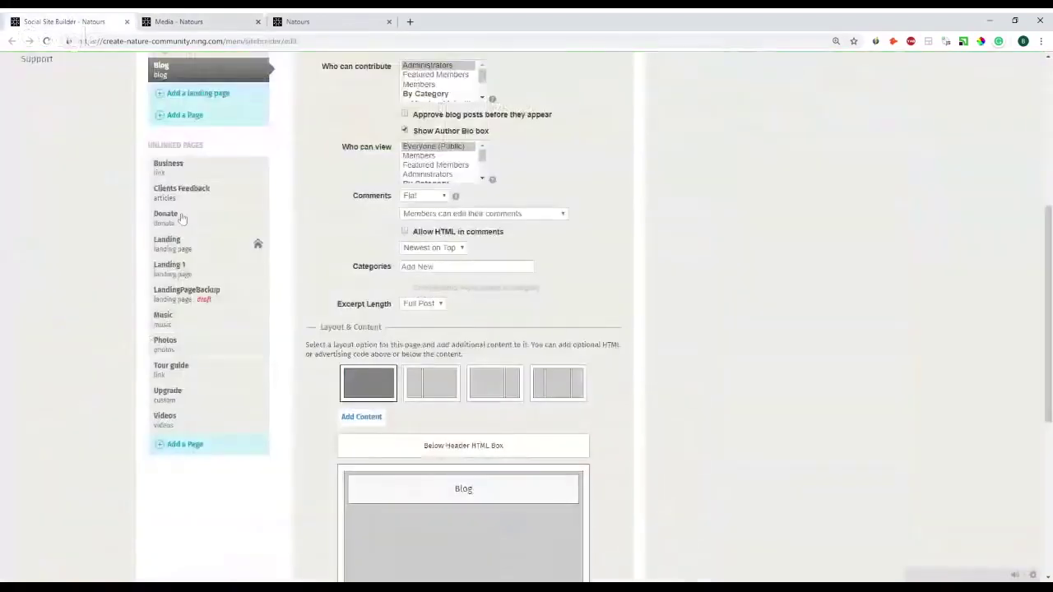
{"action": "scroll", "coordinate": [245, 214], "scroll_direction": "up", "scroll_amount": 2}
{"action": "scroll", "coordinate": [245, 215], "scroll_direction": "up", "scroll_amount": 1}
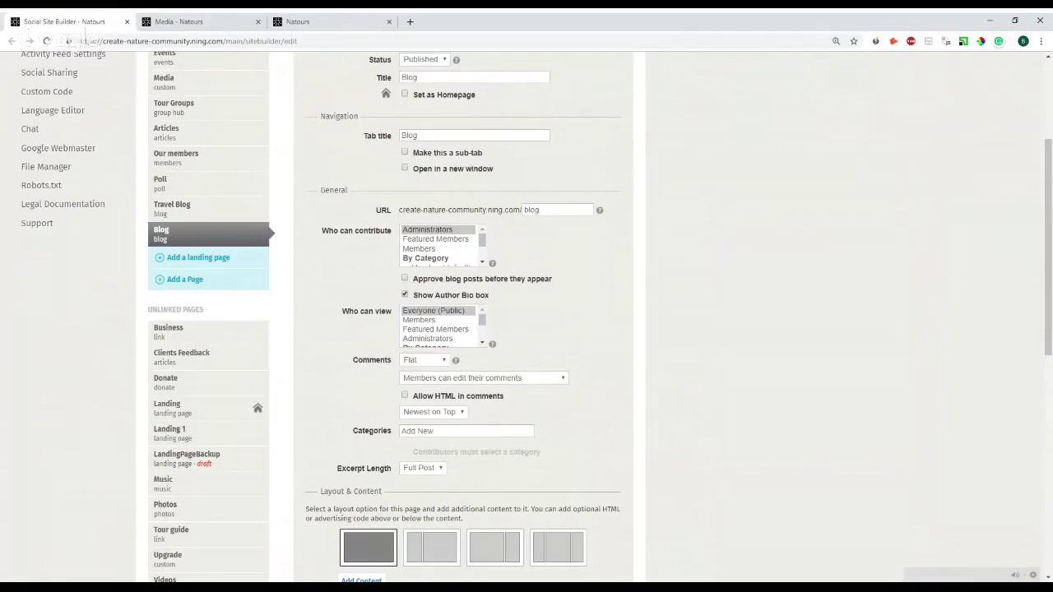
{"action": "key", "text": "ctrl+Tab"}
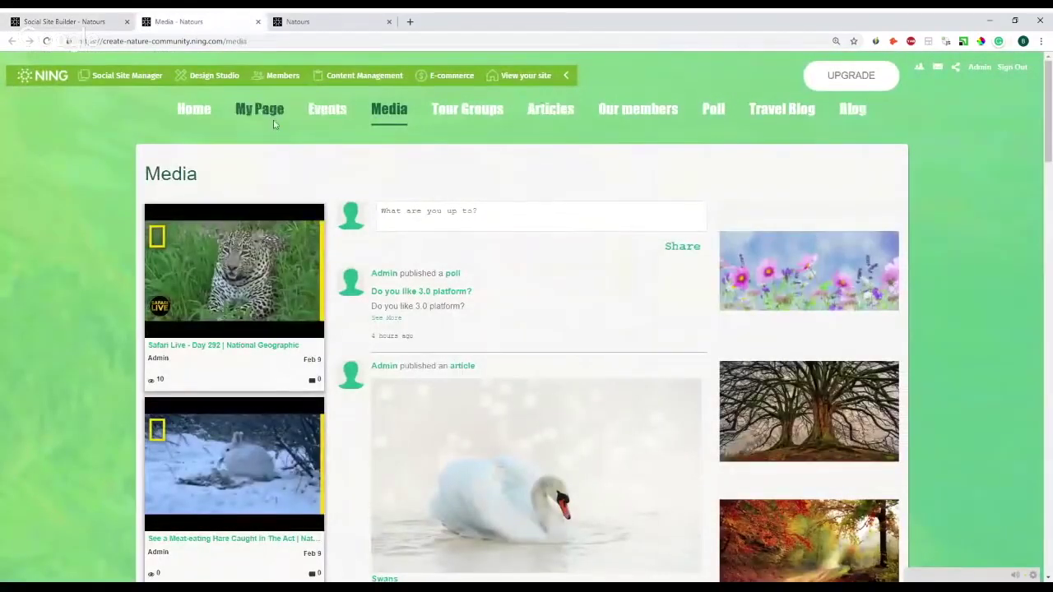
{"action": "left_click", "coordinate": [91, 21]}
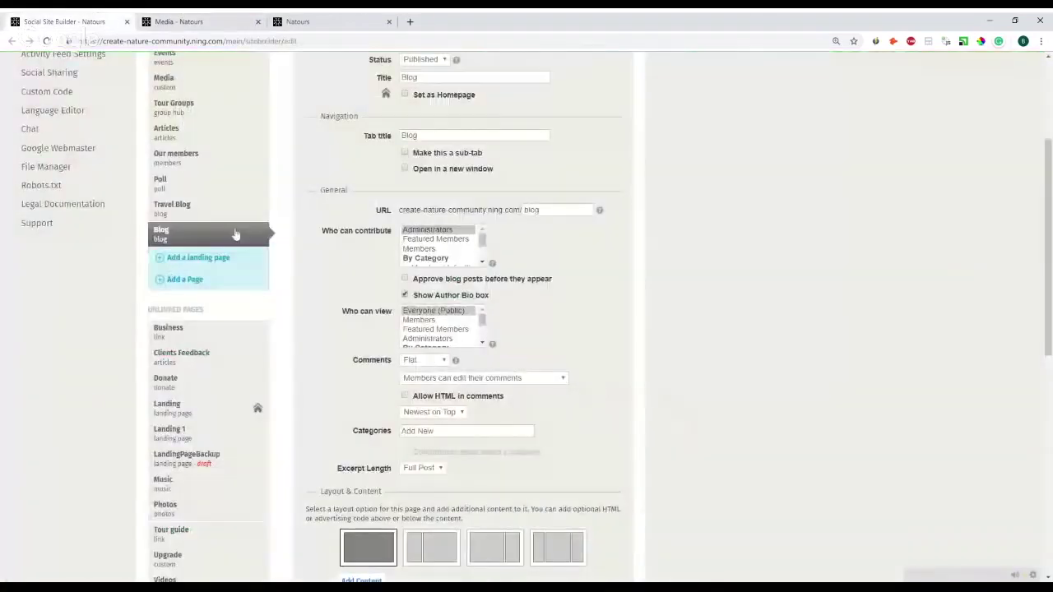
{"action": "left_click_drag", "start_coordinate": [202, 210], "coordinate": [204, 311]}
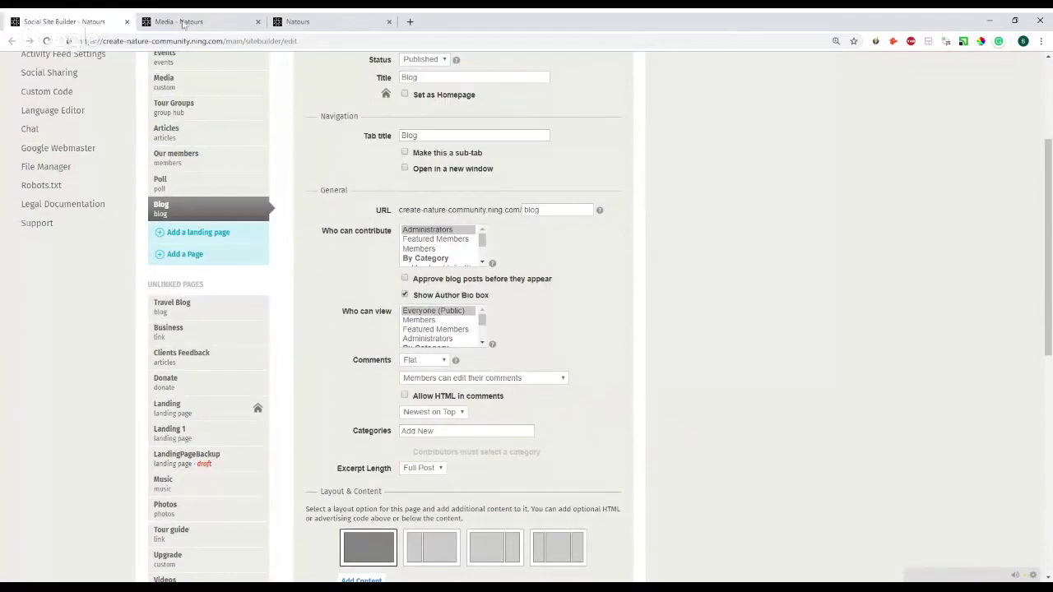
- Reload the live site to confirm Travel Blog is gone from its menu
{"action": "left_click", "coordinate": [185, 18]}
{"action": "key", "text": "F5"}
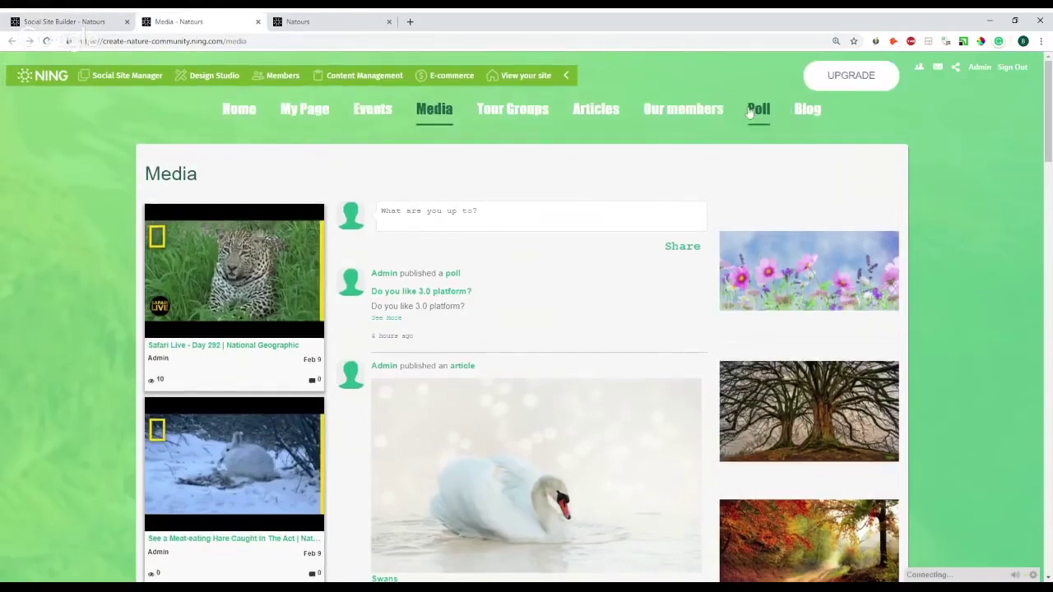
{"action": "left_click", "coordinate": [58, 22]}
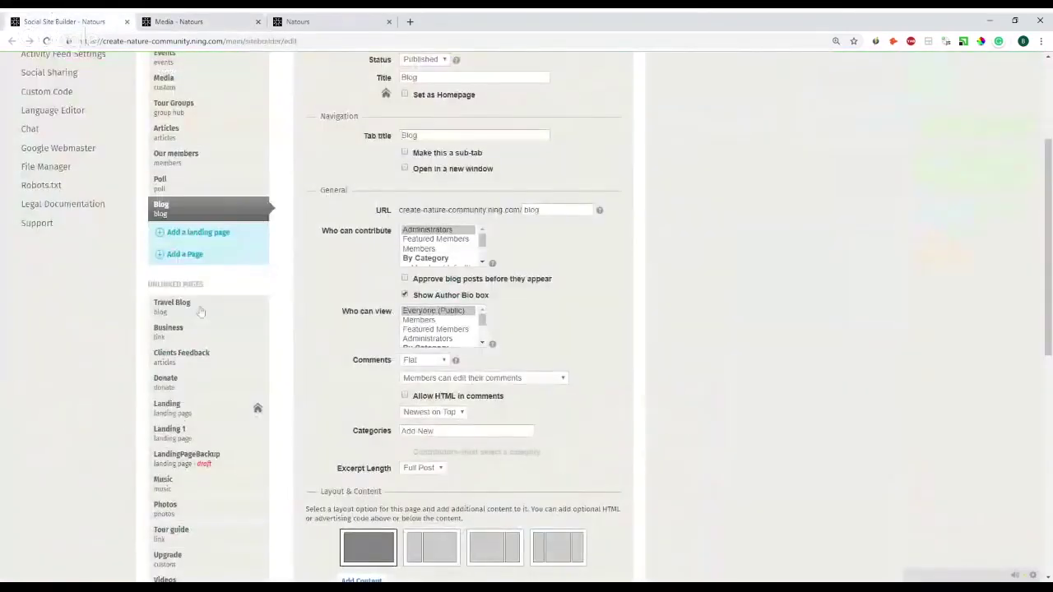
- Look over the Travel Blog and Home page settings, then open the Events page's settings
{"action": "left_click", "coordinate": [201, 313]}
{"action": "scroll", "coordinate": [404, 401], "scroll_direction": "down", "scroll_amount": 3}
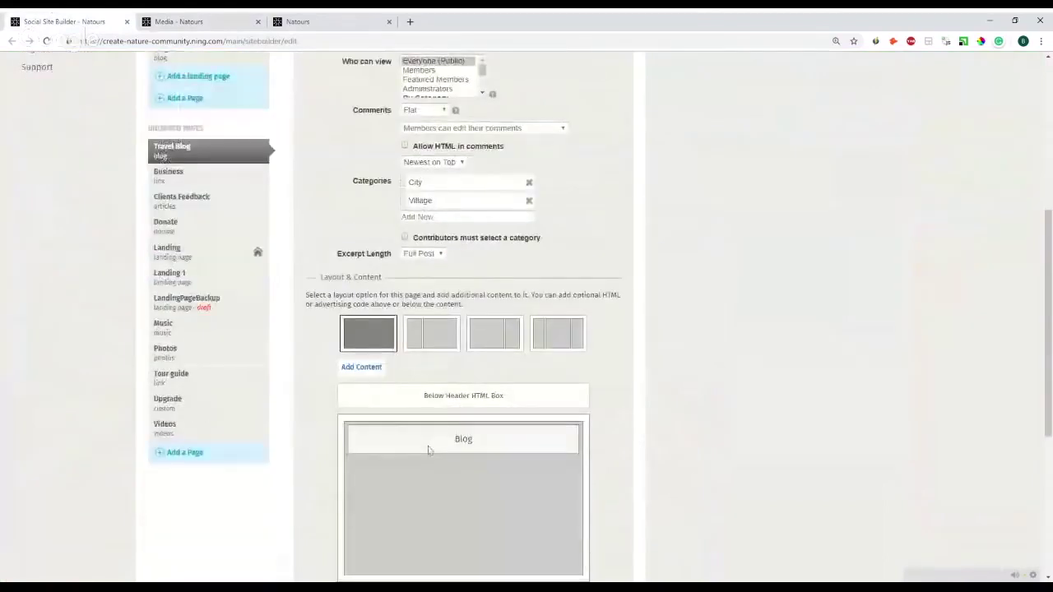
{"action": "scroll", "coordinate": [428, 449], "scroll_direction": "up", "scroll_amount": 4}
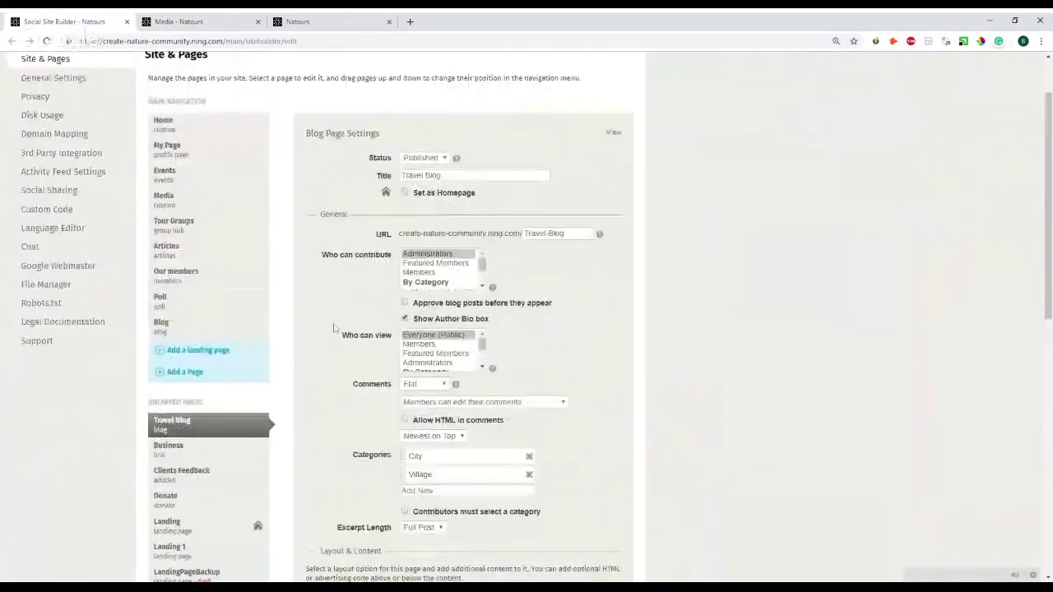
{"action": "scroll", "coordinate": [355, 413], "scroll_direction": "down", "scroll_amount": 1}
{"action": "scroll", "coordinate": [354, 412], "scroll_direction": "up", "scroll_amount": 1}
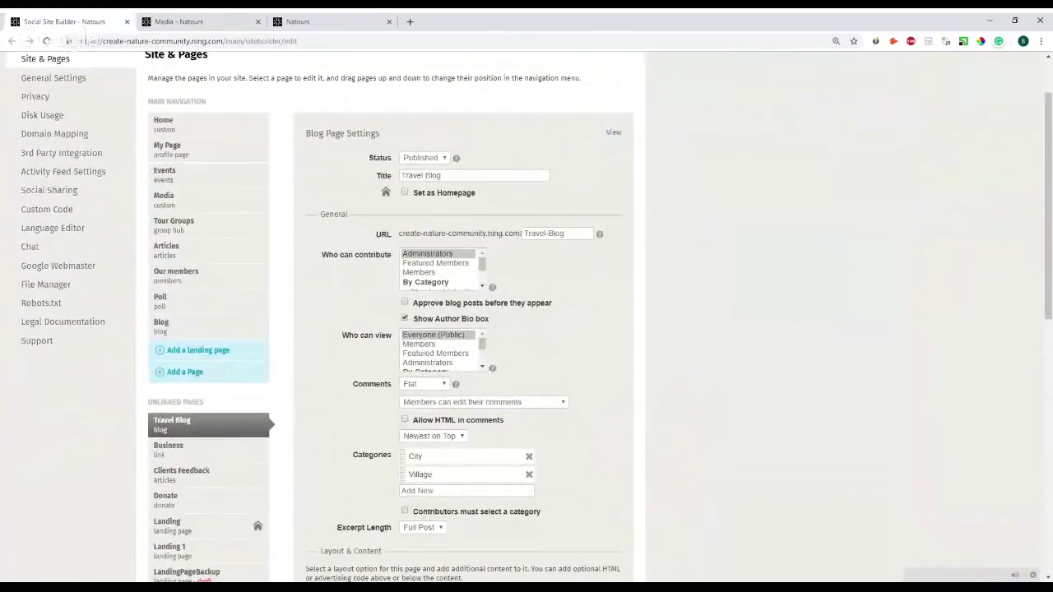
{"action": "left_click", "coordinate": [213, 129]}
{"action": "scroll", "coordinate": [271, 211], "scroll_direction": "up", "scroll_amount": 2}
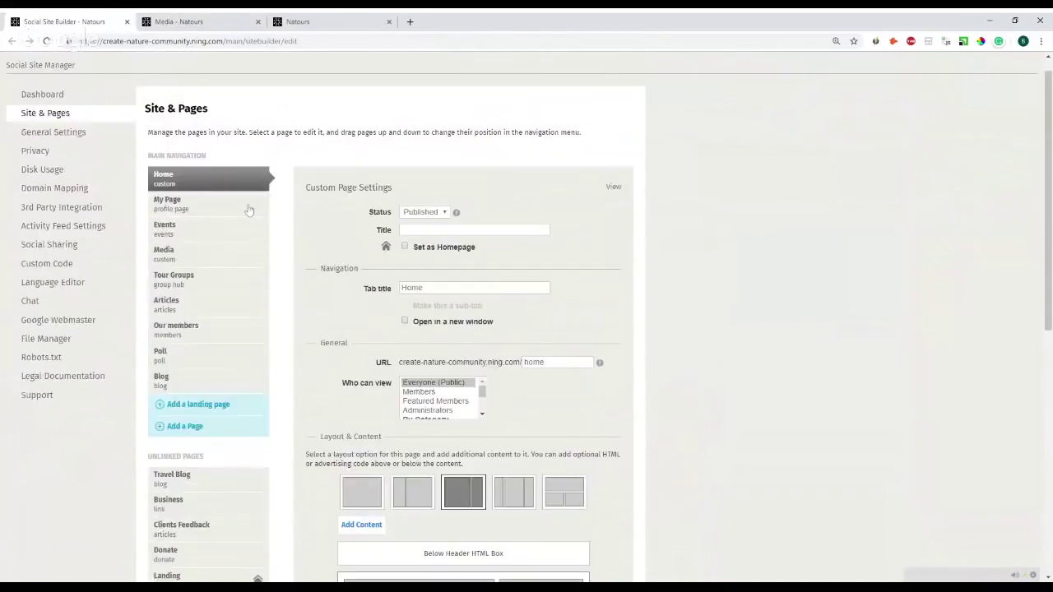
{"action": "left_click", "coordinate": [216, 234]}
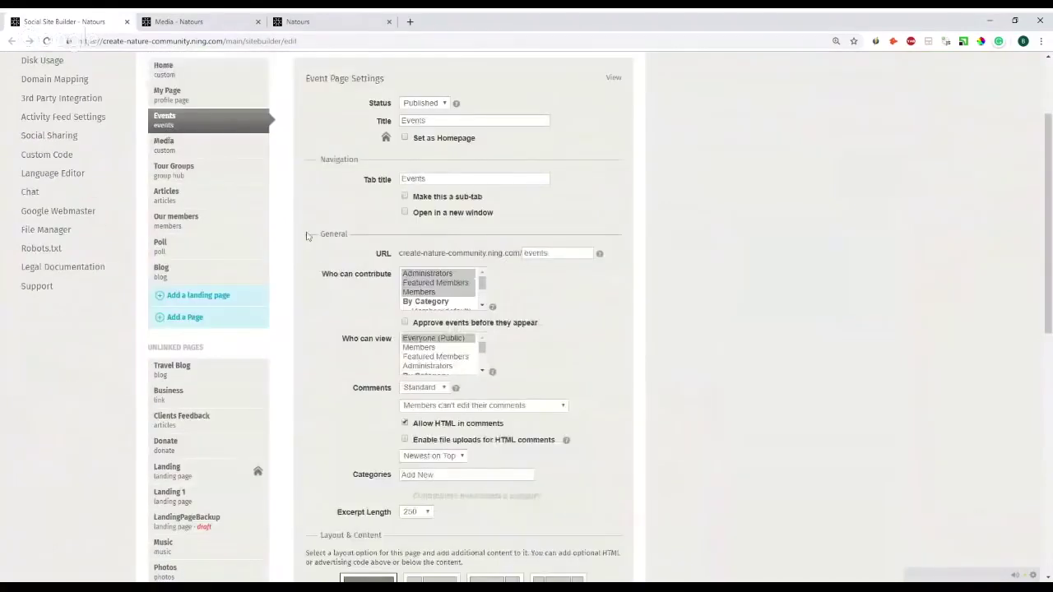
- Add a Blog (Travel Blog) content box below Events on the Events page and save
{"action": "scroll", "coordinate": [312, 288], "scroll_direction": "down", "scroll_amount": 4}
{"action": "scroll", "coordinate": [329, 287], "scroll_direction": "down", "scroll_amount": 1}
{"action": "left_click", "coordinate": [359, 240]}
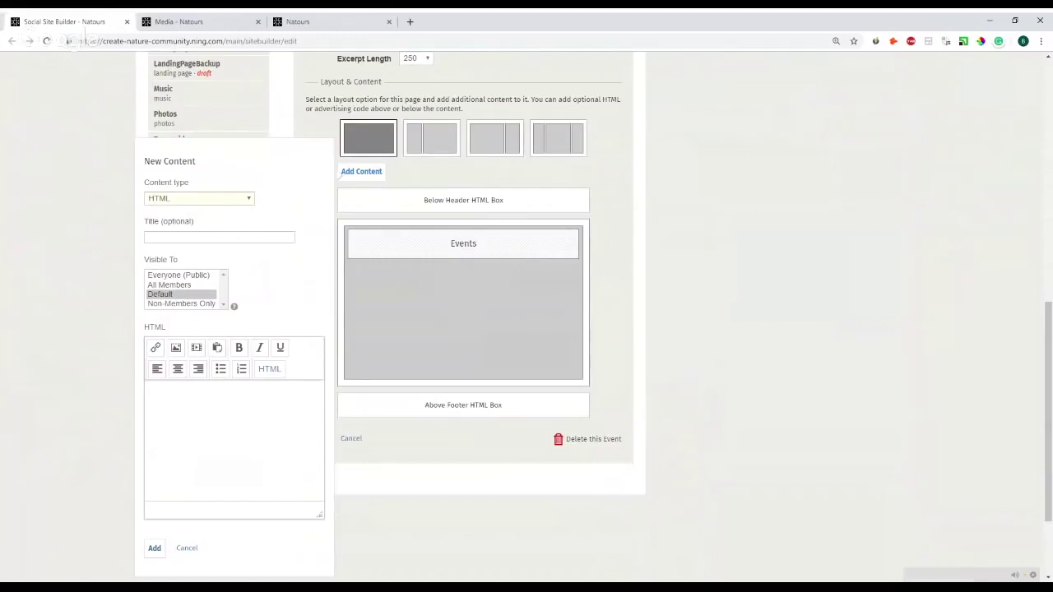
{"action": "left_click", "coordinate": [228, 255]}
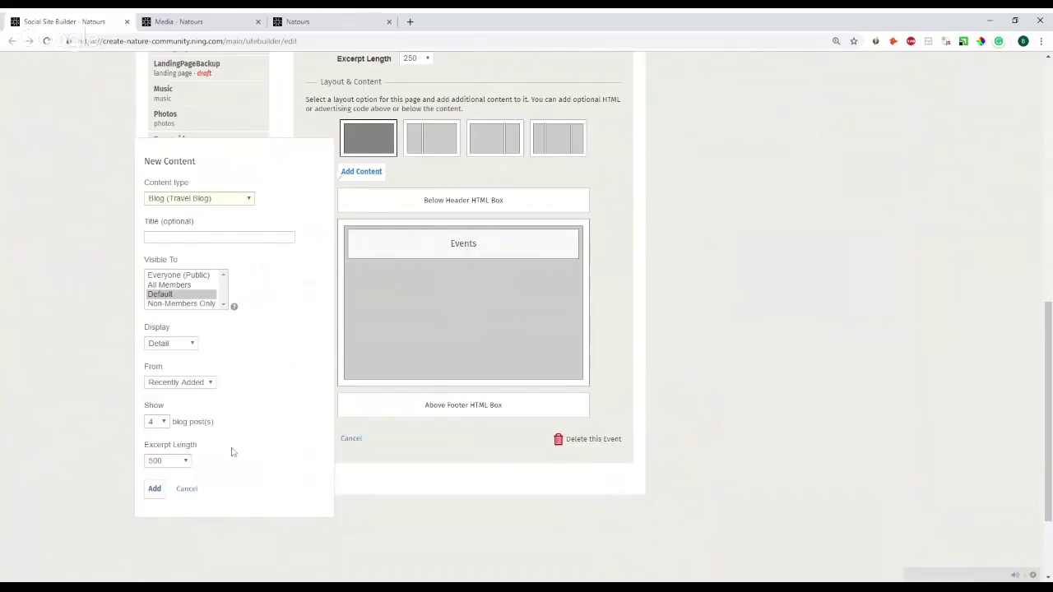
{"action": "left_click", "coordinate": [155, 488]}
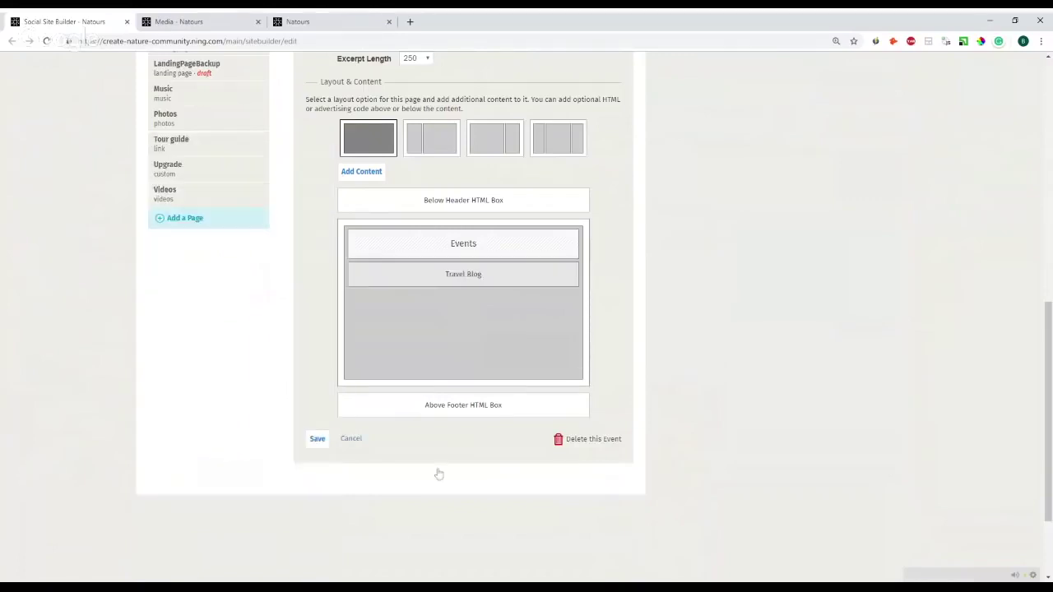
{"action": "left_click", "coordinate": [315, 439]}
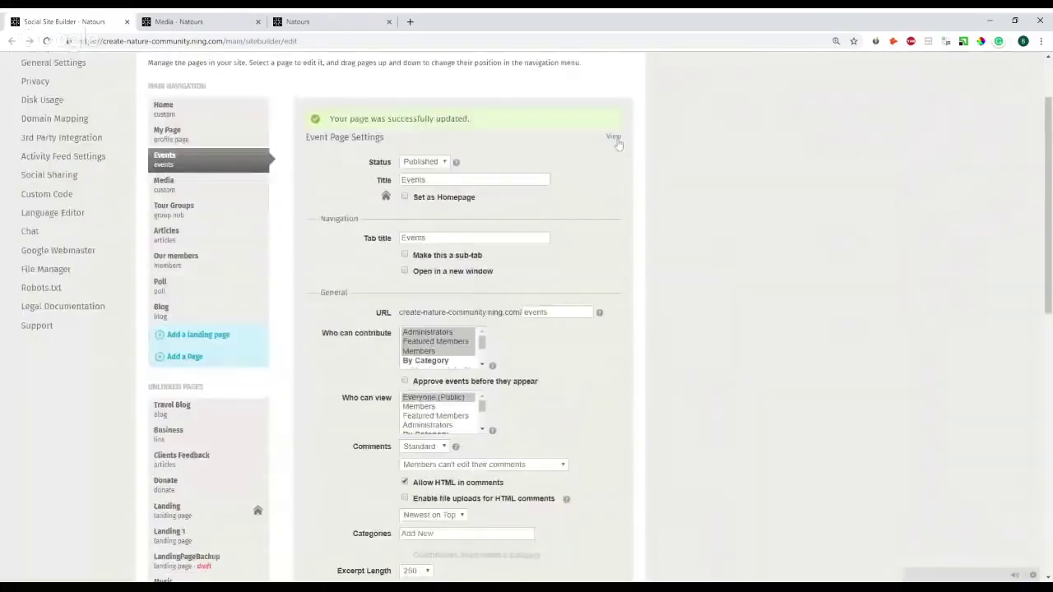
- Preview the live Events page in a new tab, then close that tab
{"action": "left_click", "coordinate": [614, 190]}
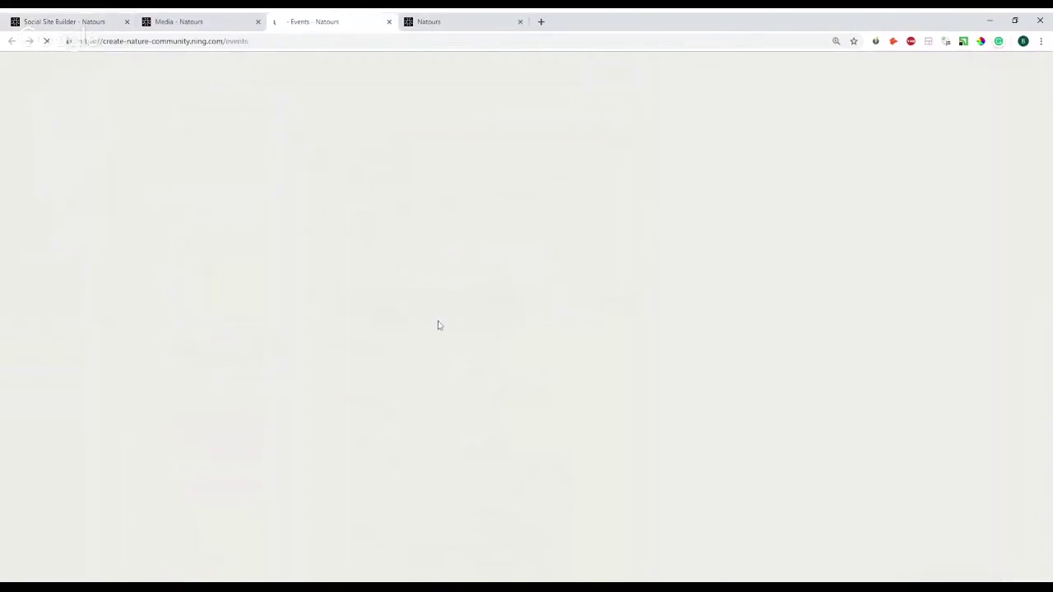
{"action": "scroll", "coordinate": [526, 329], "scroll_direction": "down", "scroll_amount": 10}
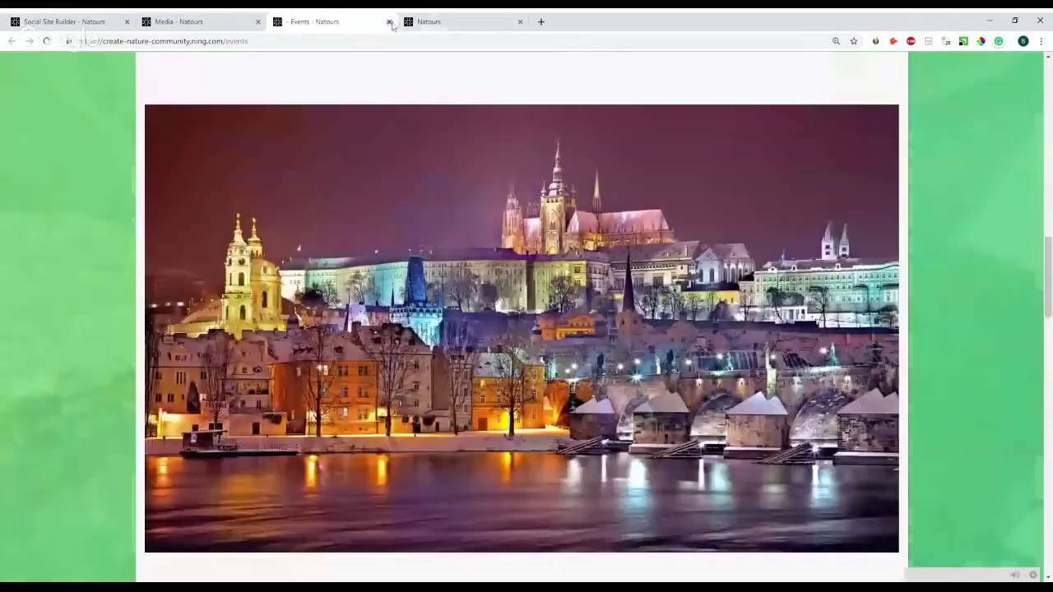
{"action": "left_click", "coordinate": [389, 21]}
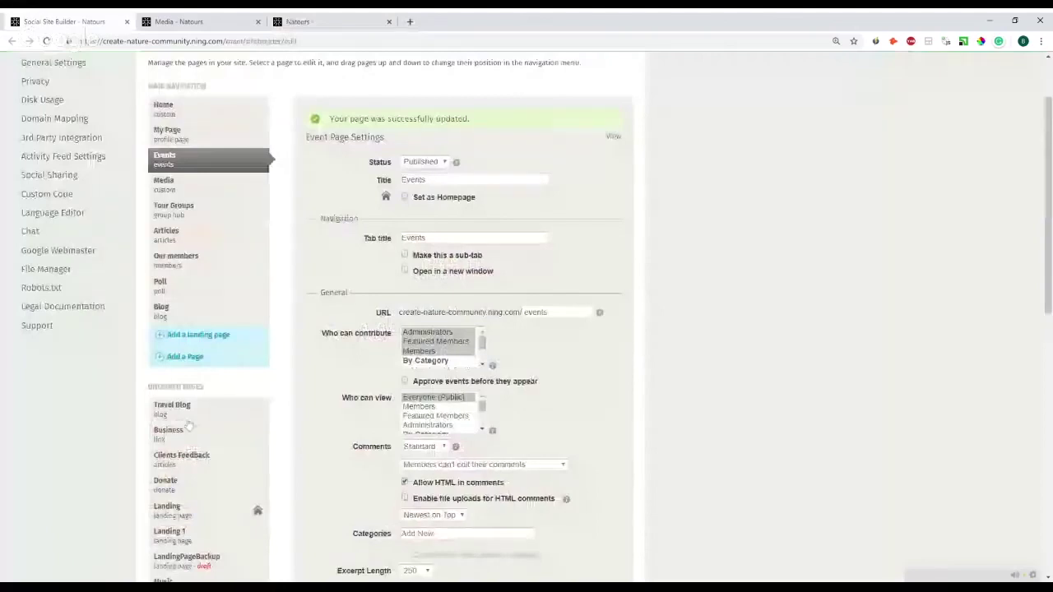
- Put Travel Blog back in Main Navigation above Blog, then delete the Blog page
{"action": "left_click_drag", "start_coordinate": [191, 421], "coordinate": [193, 316]}
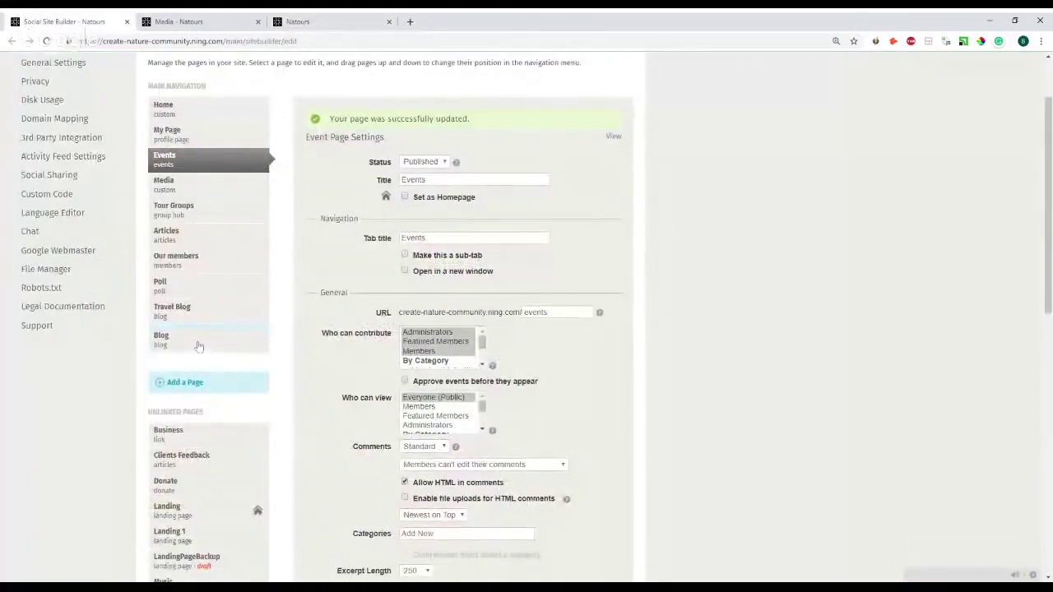
{"action": "left_click", "coordinate": [198, 345]}
{"action": "scroll", "coordinate": [597, 385], "scroll_direction": "down", "scroll_amount": 5}
{"action": "scroll", "coordinate": [597, 386], "scroll_direction": "down", "scroll_amount": 3}
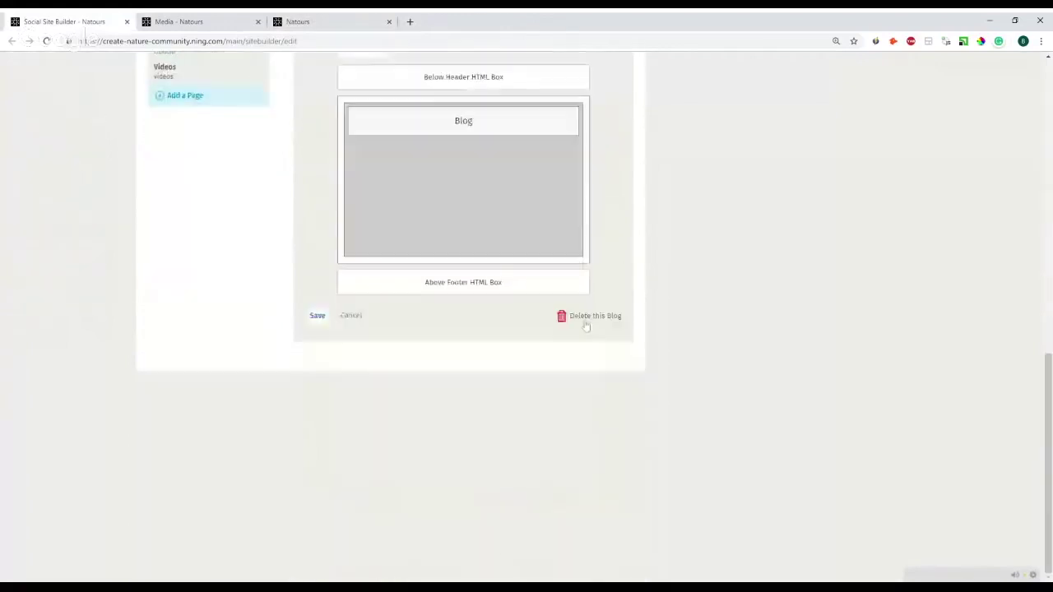
{"action": "left_click", "coordinate": [586, 319]}
{"action": "left_click", "coordinate": [388, 339]}
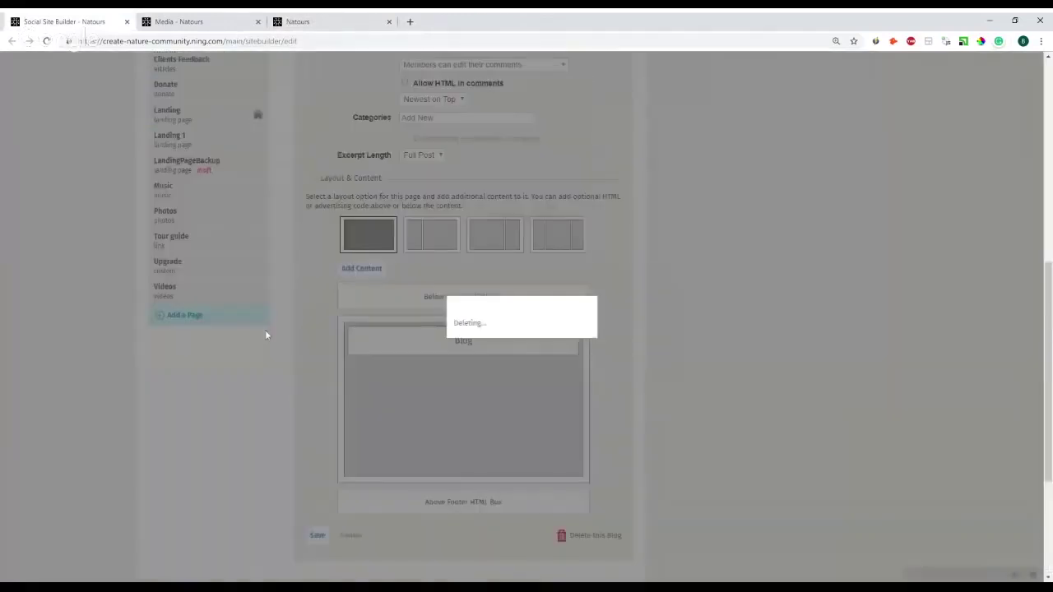
- Open the Travel Blog page's settings from the Main Navigation list
{"action": "scroll", "coordinate": [246, 296], "scroll_direction": "up", "scroll_amount": 4}
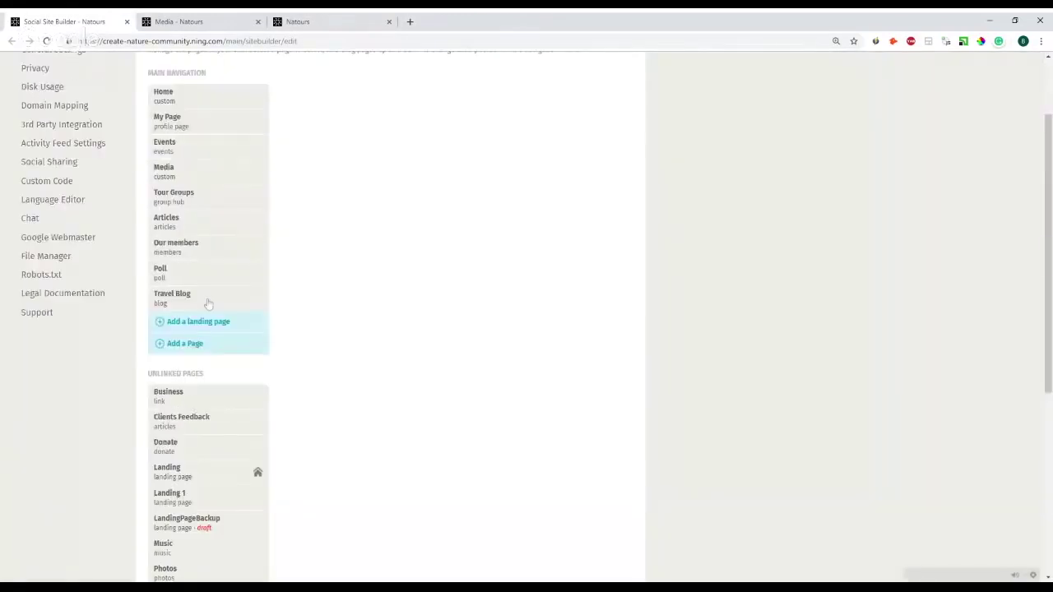
{"action": "left_click", "coordinate": [206, 298]}
{"action": "scroll", "coordinate": [721, 384], "scroll_direction": "down", "scroll_amount": 2}
- Close the 'Media - Natours' tab and open the live Travel Blog page in a new tab
{"action": "scroll", "coordinate": [721, 385], "scroll_direction": "down", "scroll_amount": 1}
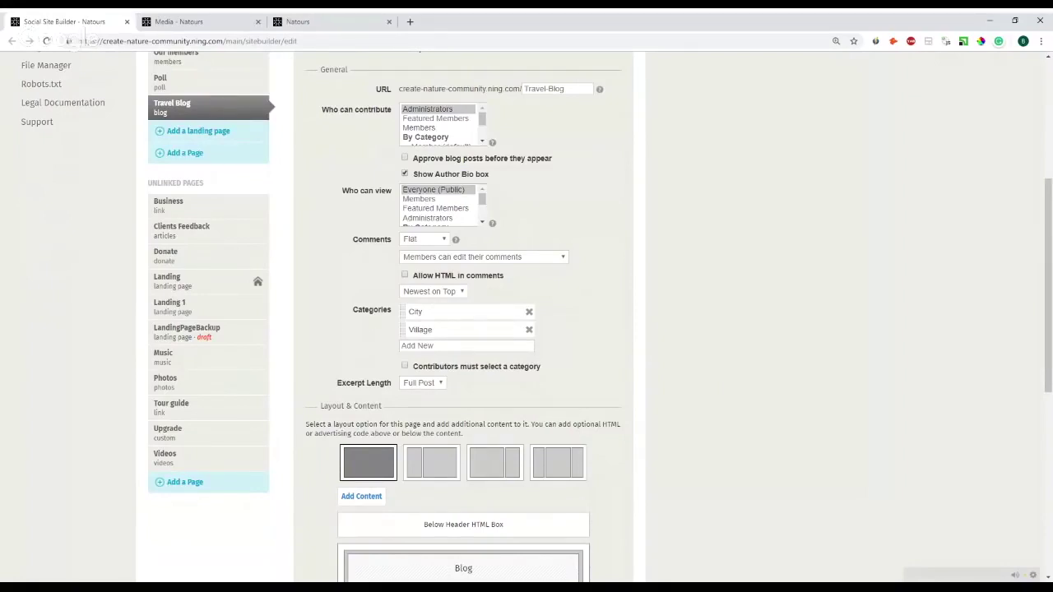
{"action": "left_click", "coordinate": [257, 22]}
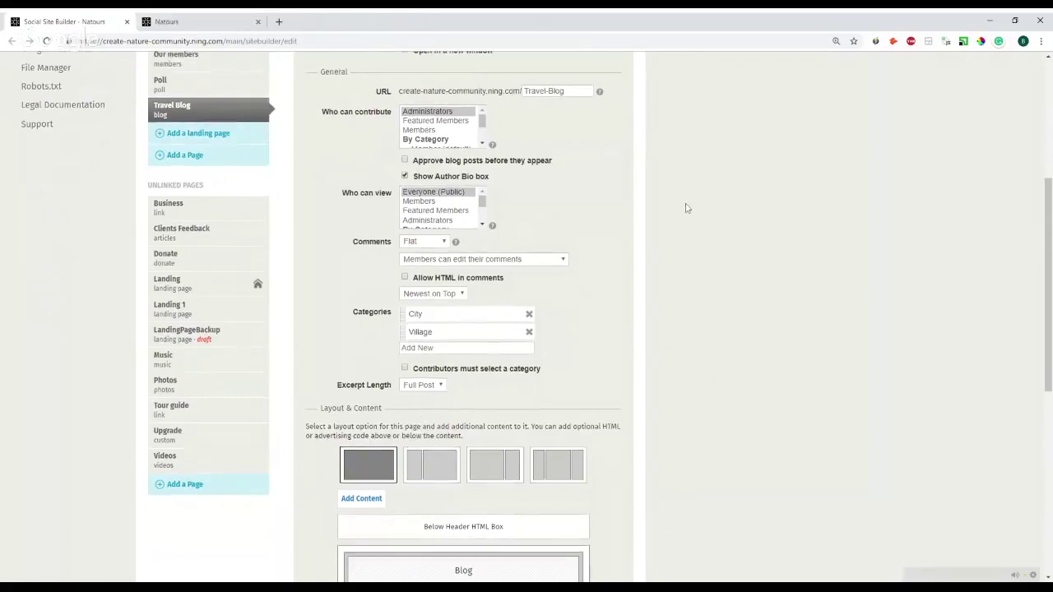
{"action": "scroll", "coordinate": [687, 208], "scroll_direction": "up", "scroll_amount": 4}
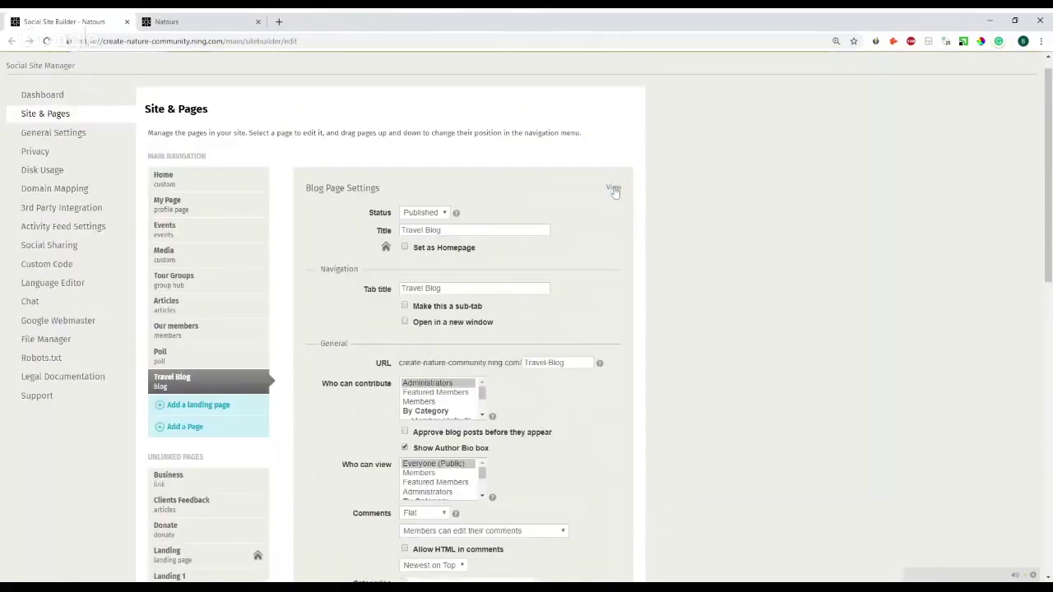
{"action": "middle_click", "coordinate": [611, 185]}
{"action": "scroll", "coordinate": [611, 186], "scroll_direction": "down", "scroll_amount": 3}
{"action": "left_click", "coordinate": [195, 21]}
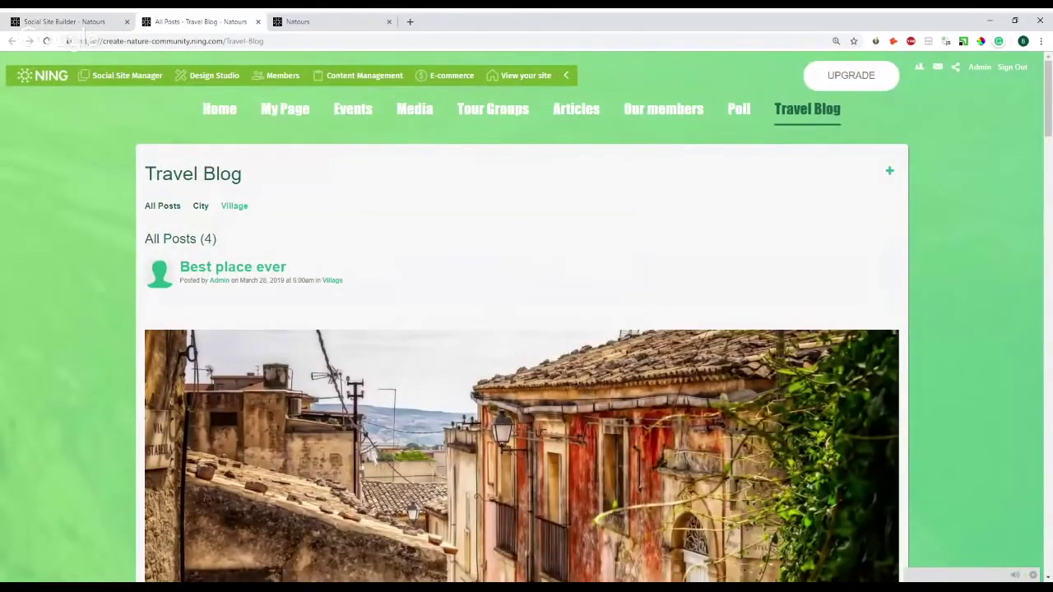
- Filter the Travel Blog to City posts and open the Prague post for editing
{"action": "left_click", "coordinate": [197, 205]}
{"action": "scroll", "coordinate": [246, 239], "scroll_direction": "down", "scroll_amount": 1}
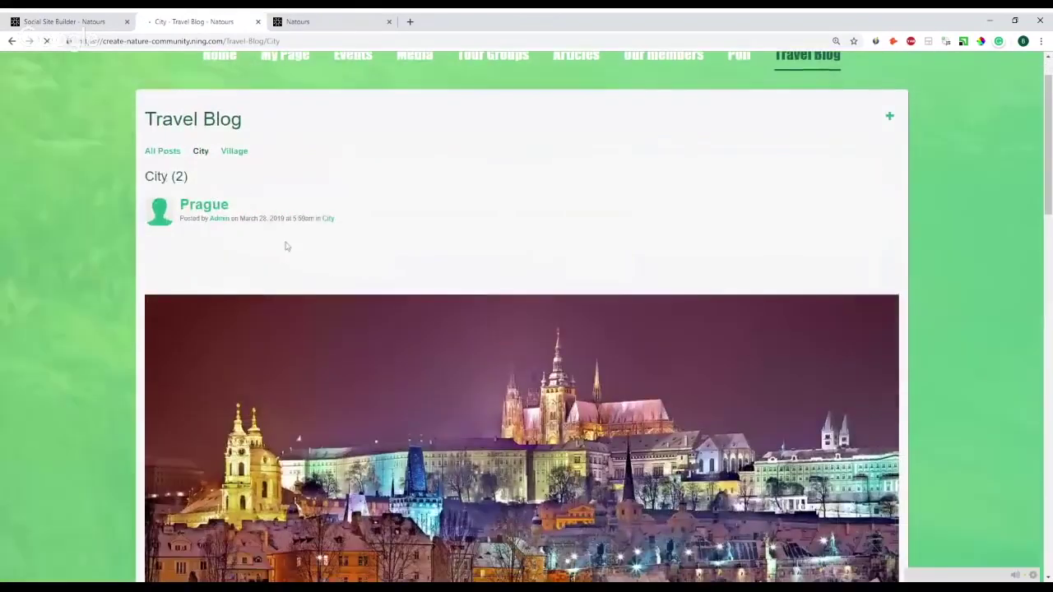
{"action": "scroll", "coordinate": [286, 246], "scroll_direction": "down", "scroll_amount": 6}
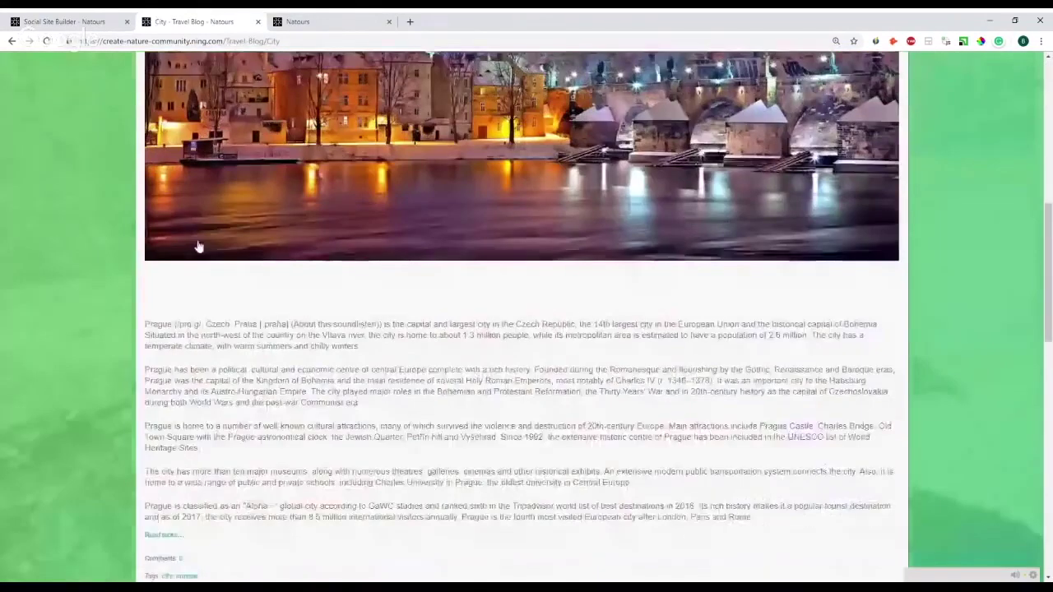
{"action": "scroll", "coordinate": [198, 247], "scroll_direction": "up", "scroll_amount": 4}
{"action": "scroll", "coordinate": [202, 259], "scroll_direction": "up", "scroll_amount": 3}
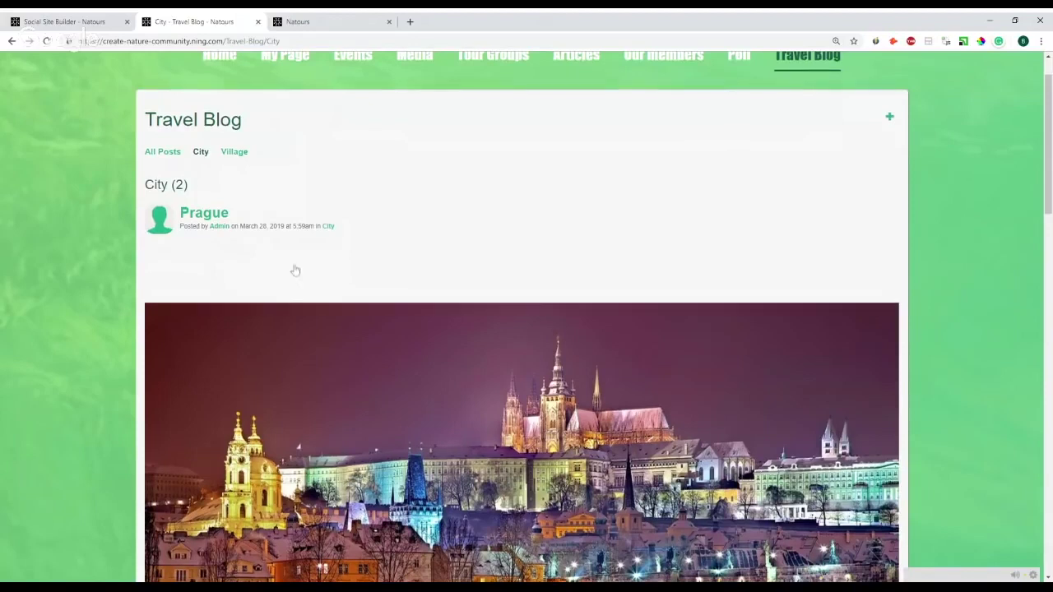
{"action": "scroll", "coordinate": [335, 237], "scroll_direction": "up", "scroll_amount": 1}
{"action": "left_click", "coordinate": [204, 266]}
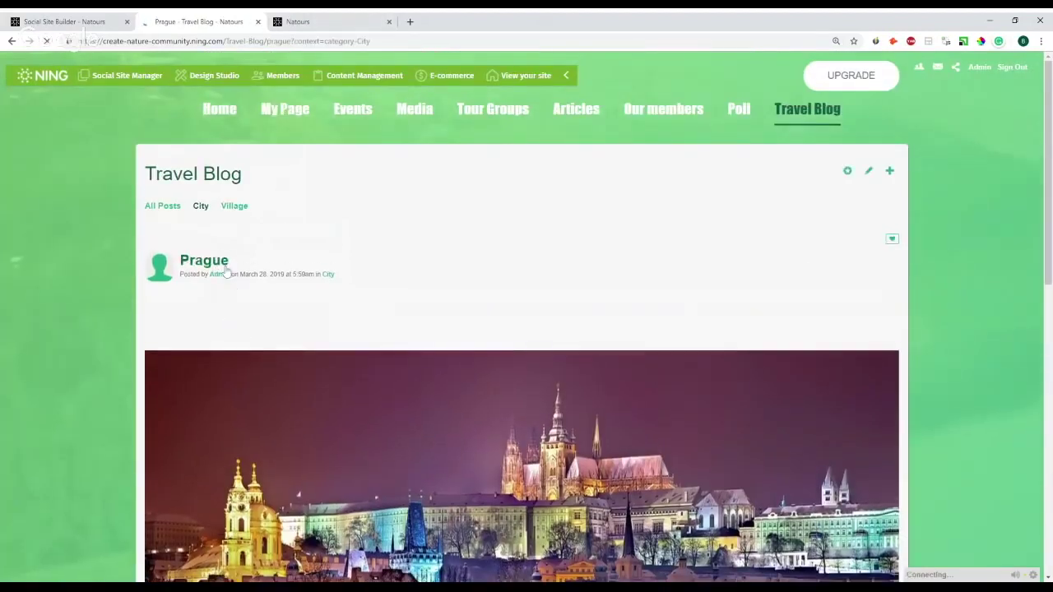
{"action": "left_click", "coordinate": [868, 172]}
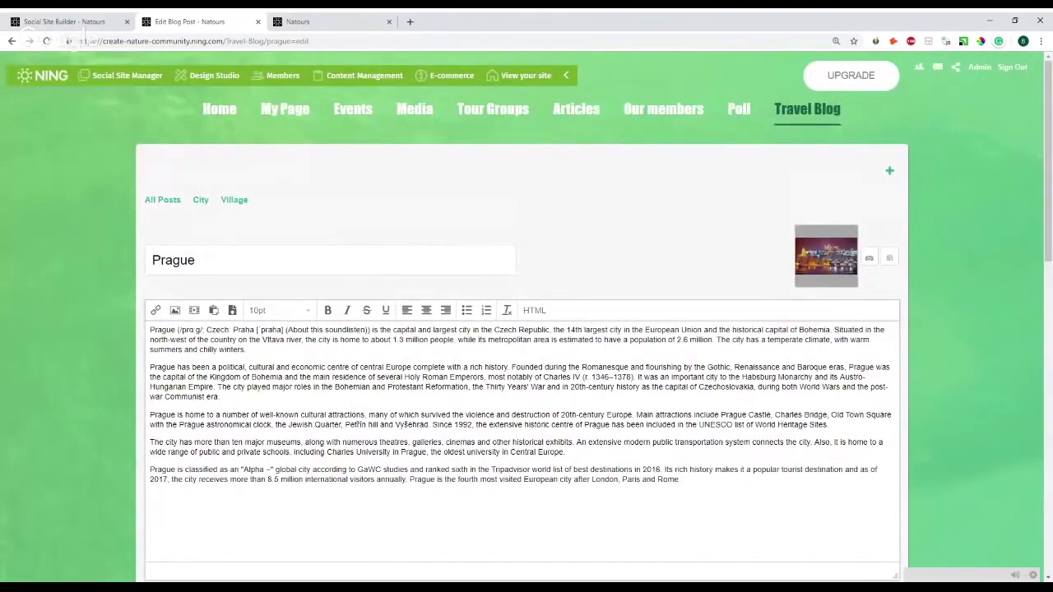
- Open the Add Image dialog for the Prague post and dismiss it without adding an image
{"action": "scroll", "coordinate": [284, 305], "scroll_direction": "down", "scroll_amount": 1}
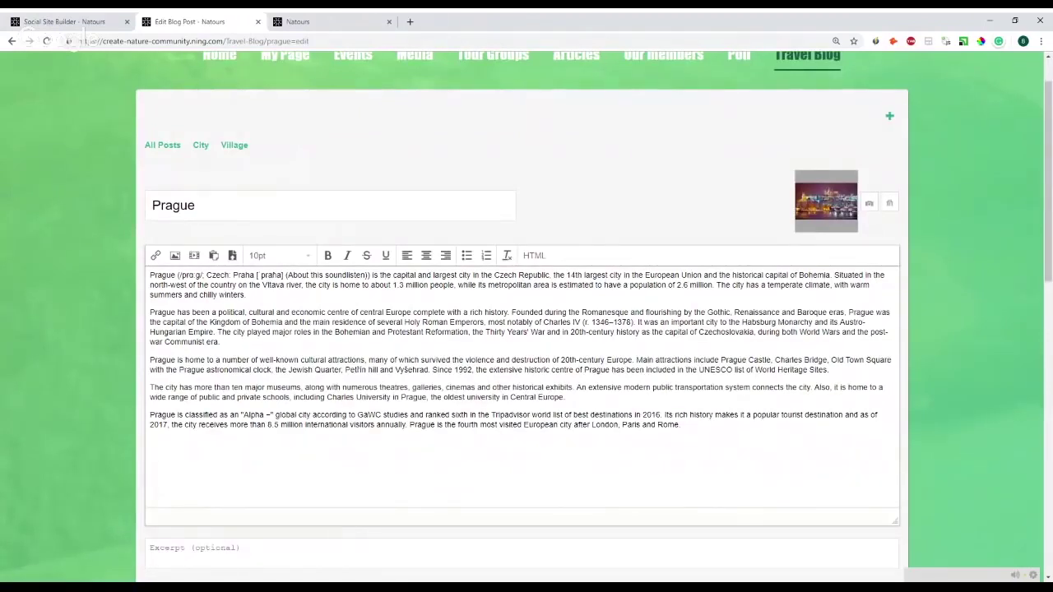
{"action": "left_click", "coordinate": [175, 255]}
{"action": "left_click", "coordinate": [647, 228]}
- Switch the post's category to Village, then set it back to City
{"action": "scroll", "coordinate": [230, 271], "scroll_direction": "down", "scroll_amount": 1}
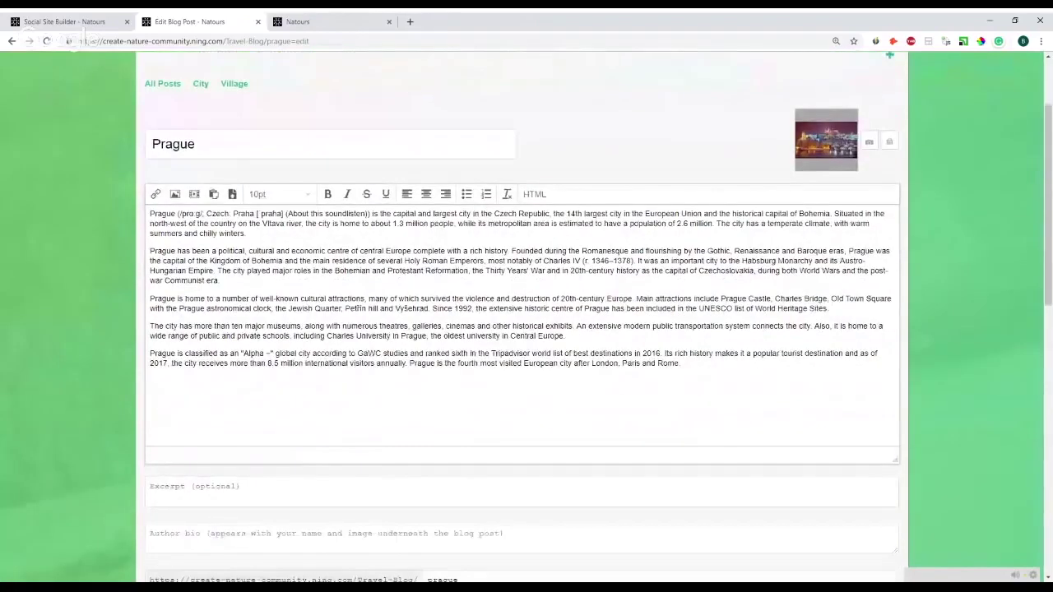
{"action": "scroll", "coordinate": [428, 370], "scroll_direction": "down", "scroll_amount": 4}
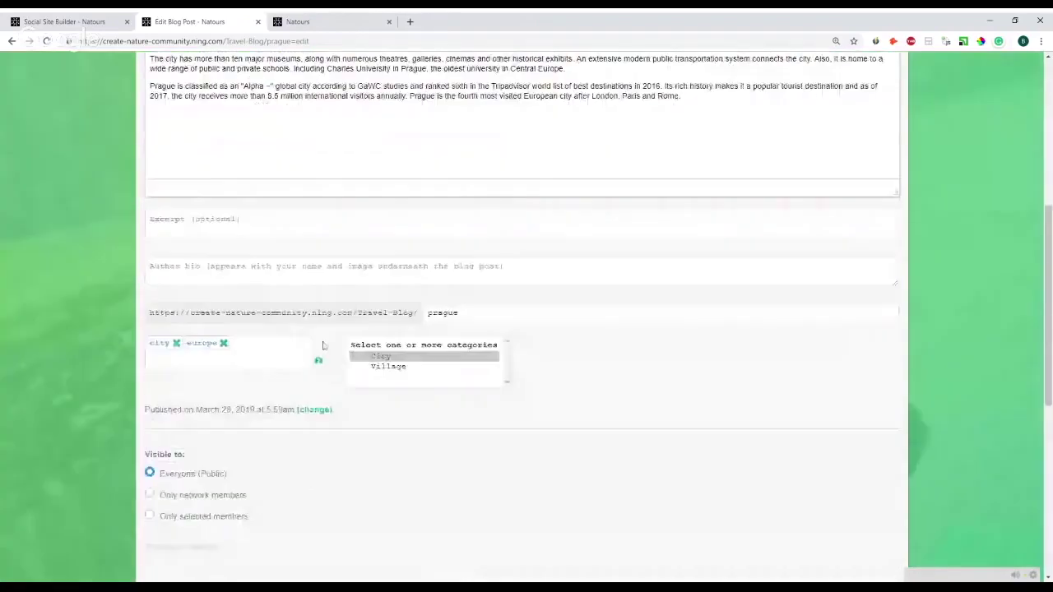
{"action": "left_click_drag", "start_coordinate": [385, 359], "coordinate": [392, 367]}
{"action": "left_click", "coordinate": [390, 363]}
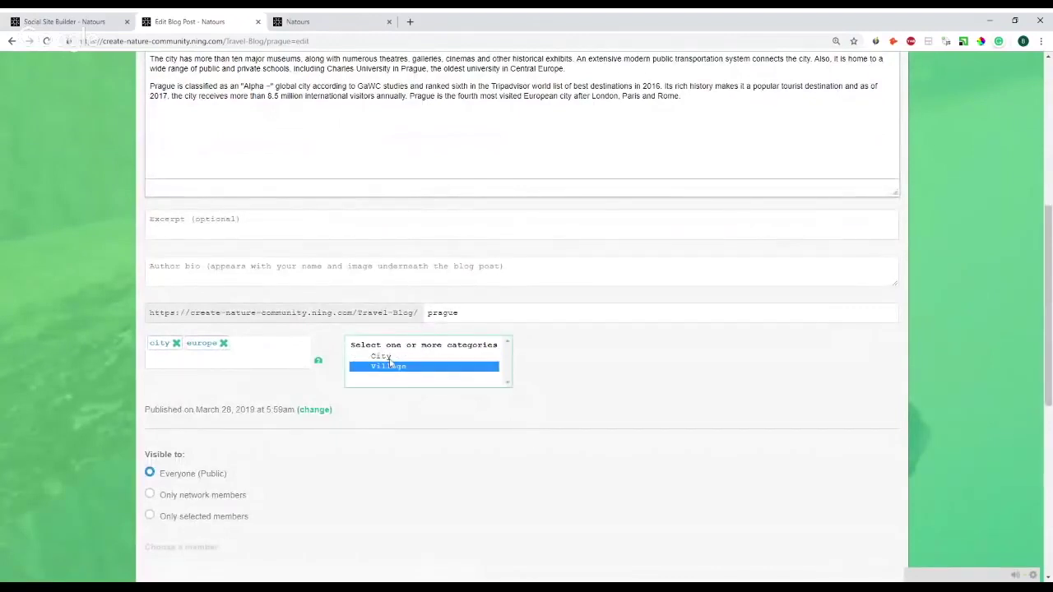
{"action": "left_click", "coordinate": [386, 358]}
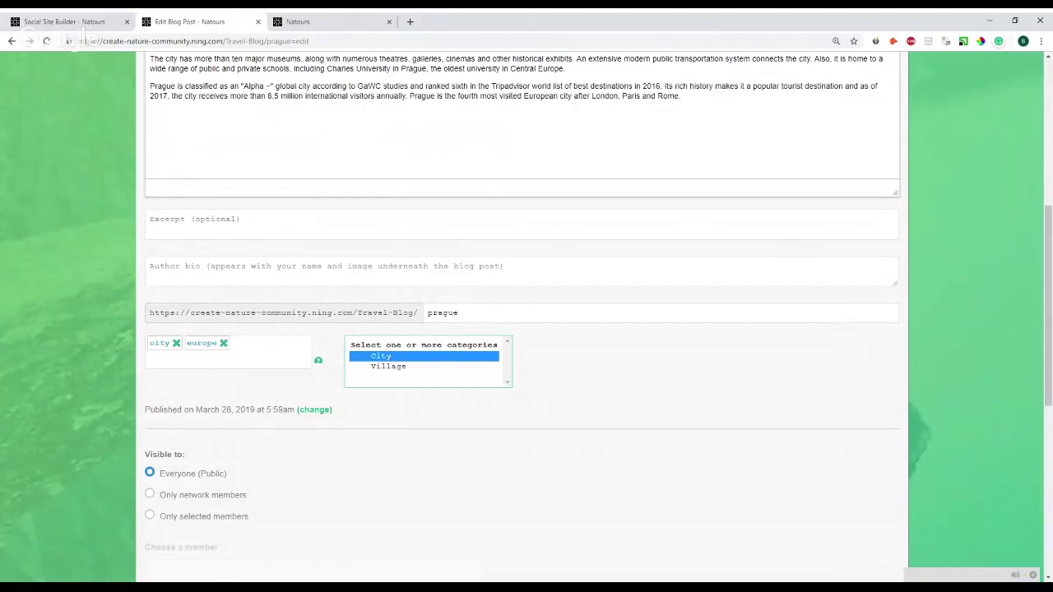
{"action": "scroll", "coordinate": [278, 374], "scroll_direction": "down", "scroll_amount": 1}
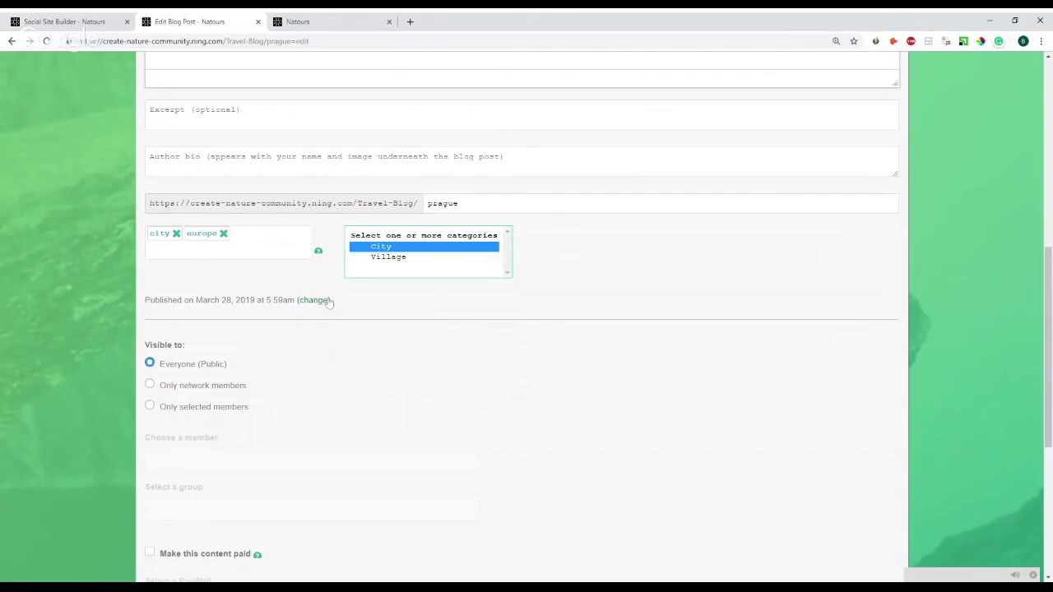
- Make the Published time editable and set visibility from members-only back to Everyone
{"action": "left_click", "coordinate": [323, 300]}
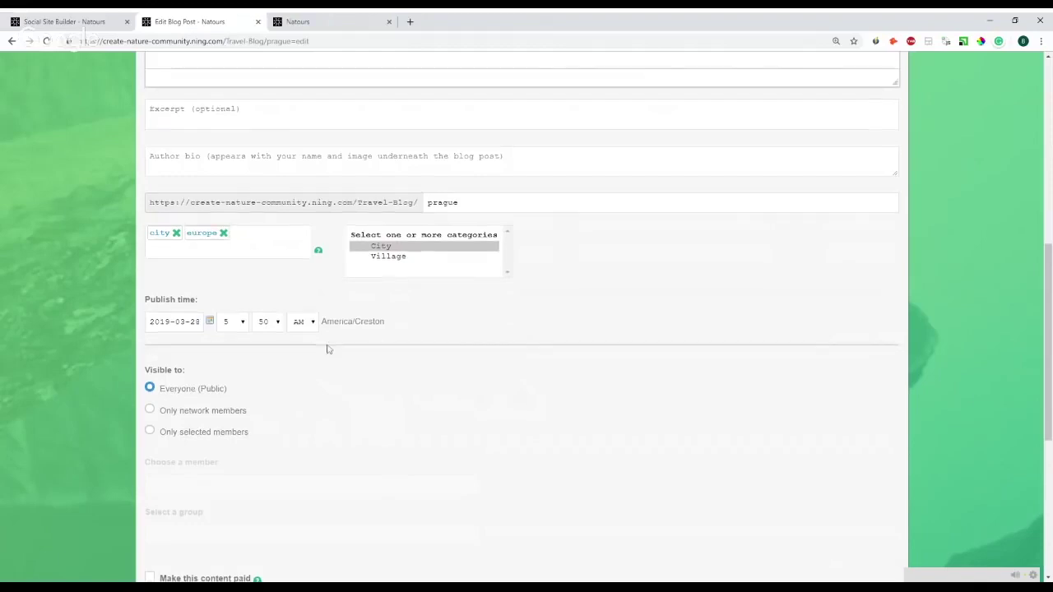
{"action": "scroll", "coordinate": [271, 341], "scroll_direction": "down", "scroll_amount": 1}
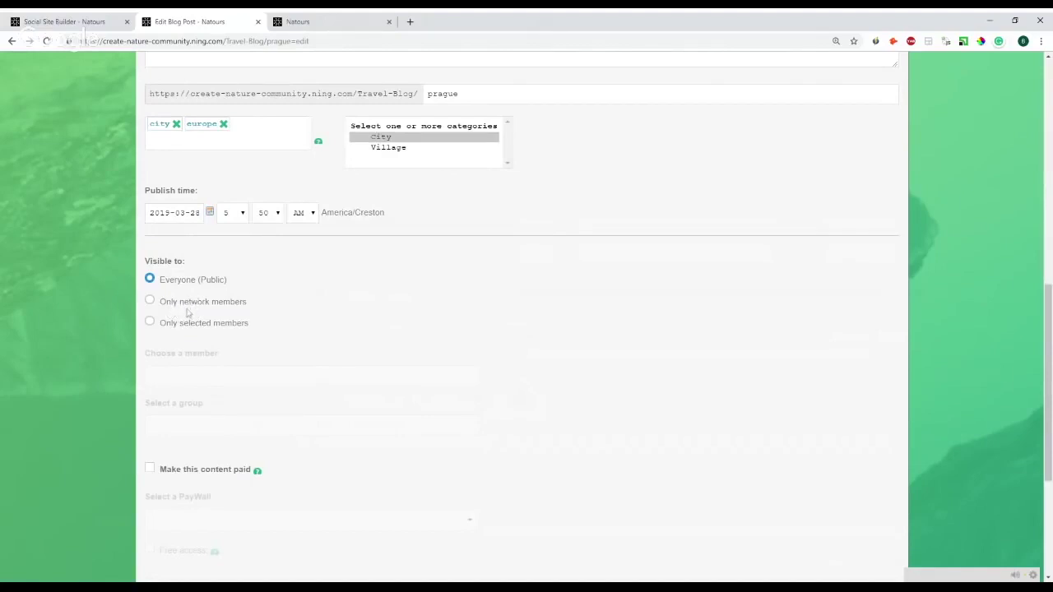
{"action": "left_click", "coordinate": [188, 313]}
{"action": "left_click", "coordinate": [187, 282]}
{"action": "scroll", "coordinate": [365, 350], "scroll_direction": "down", "scroll_amount": 1}
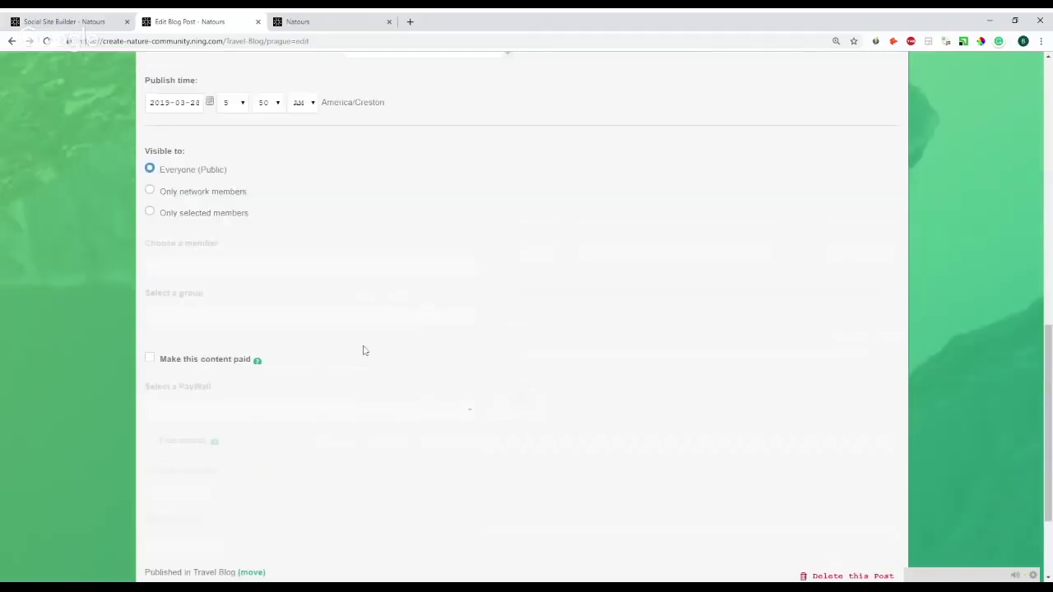
{"action": "scroll", "coordinate": [364, 350], "scroll_direction": "down", "scroll_amount": 1}
{"action": "scroll", "coordinate": [192, 272], "scroll_direction": "up", "scroll_amount": 1}
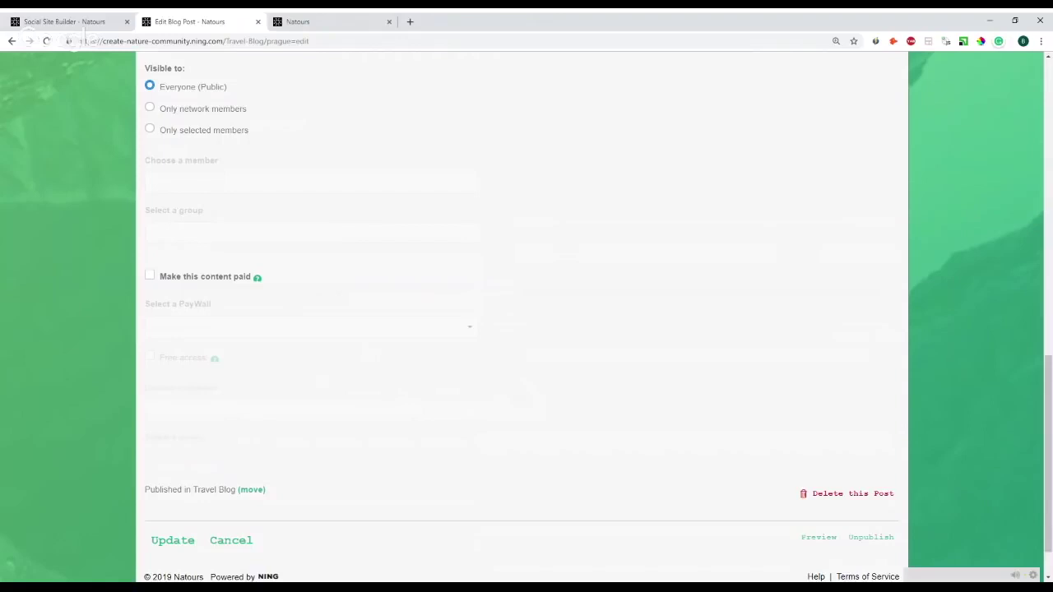
- Check 'Make this content paid' to see the paywalls, then uncheck it to keep the post free
{"action": "left_click", "coordinate": [151, 280]}
{"action": "left_click", "coordinate": [229, 333]}
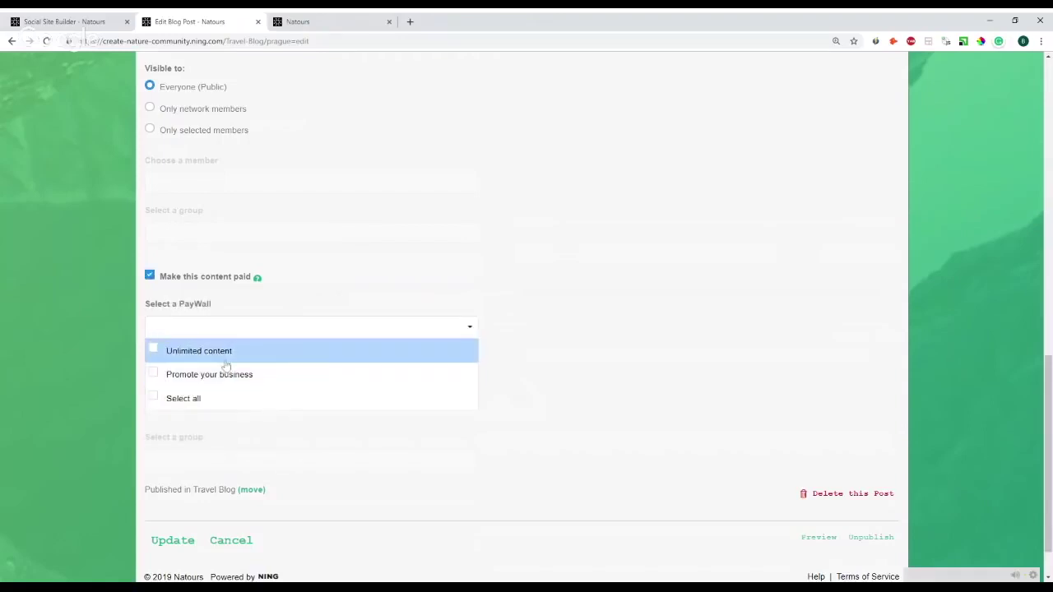
{"action": "left_click", "coordinate": [150, 277]}
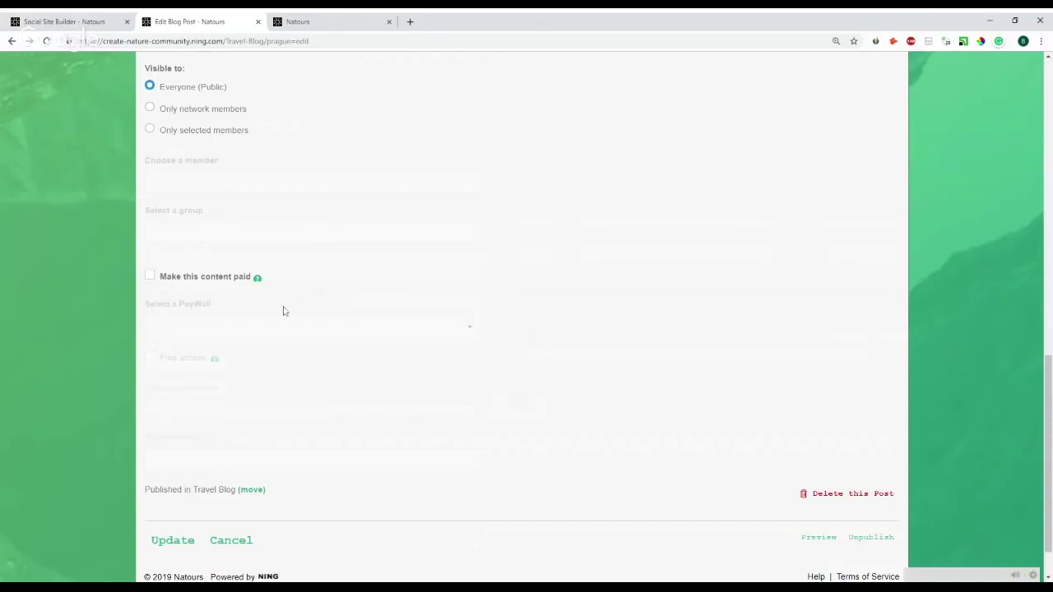
{"action": "scroll", "coordinate": [404, 327], "scroll_direction": "down", "scroll_amount": 1}
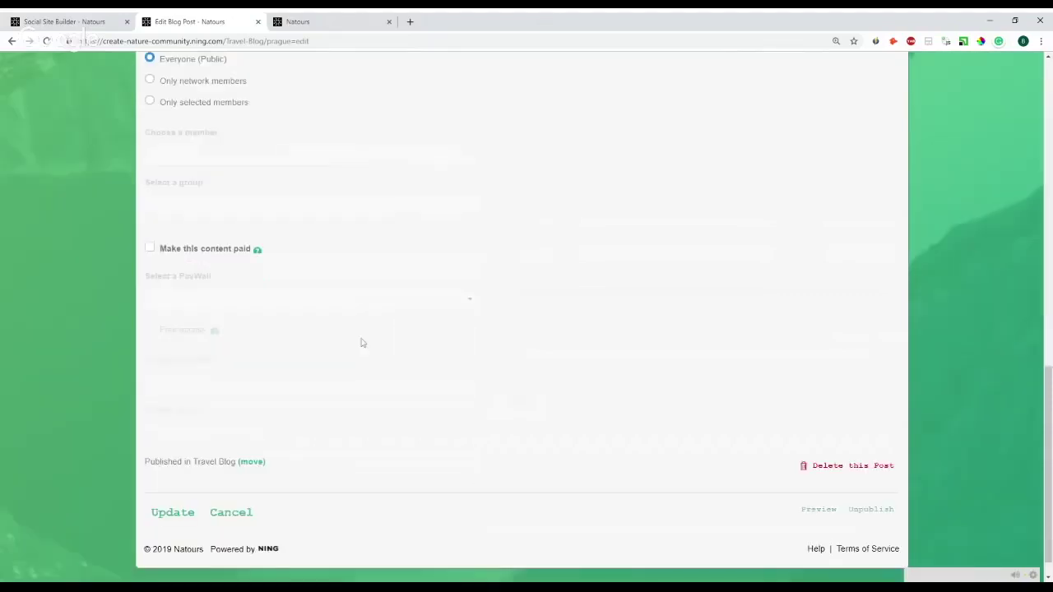
{"action": "scroll", "coordinate": [238, 200], "scroll_direction": "up", "scroll_amount": 6}
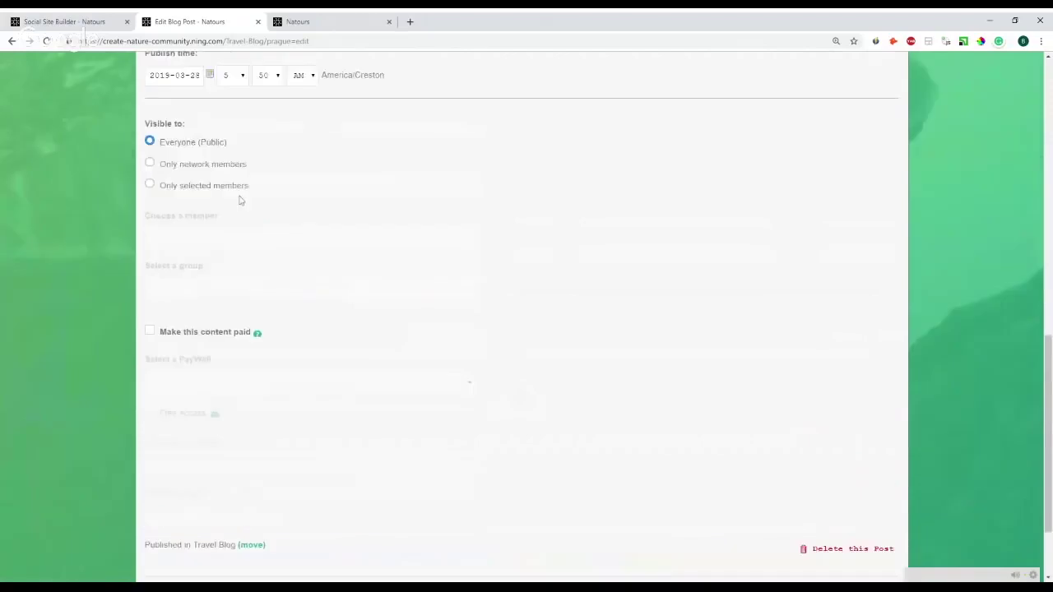
{"action": "scroll", "coordinate": [260, 195], "scroll_direction": "up", "scroll_amount": 4}
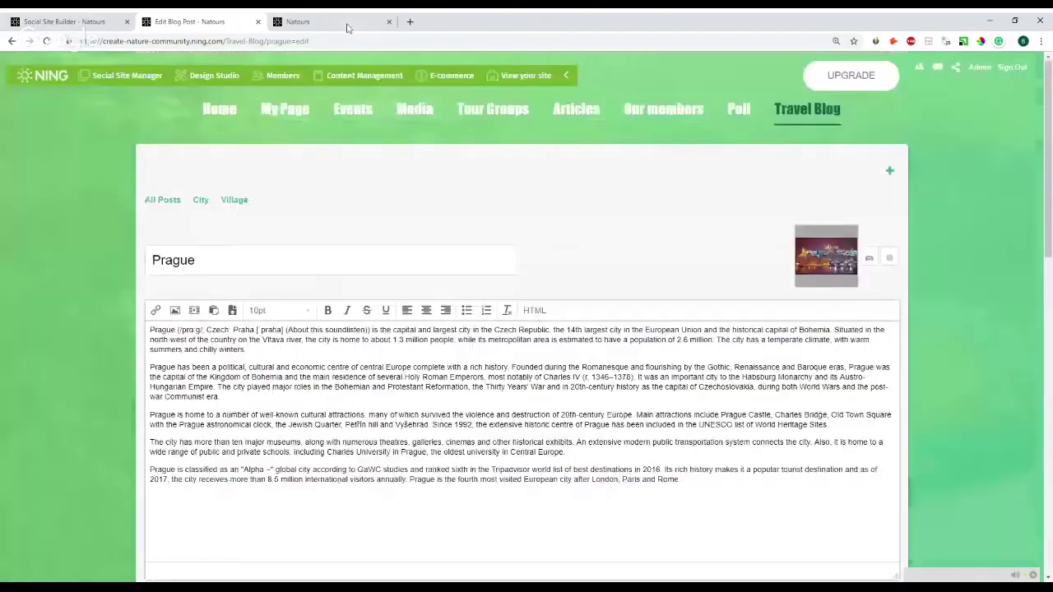
- Close the Edit Blog Post tab and select My Page under Main Navigation in Site & Pages
{"action": "left_click", "coordinate": [257, 22]}
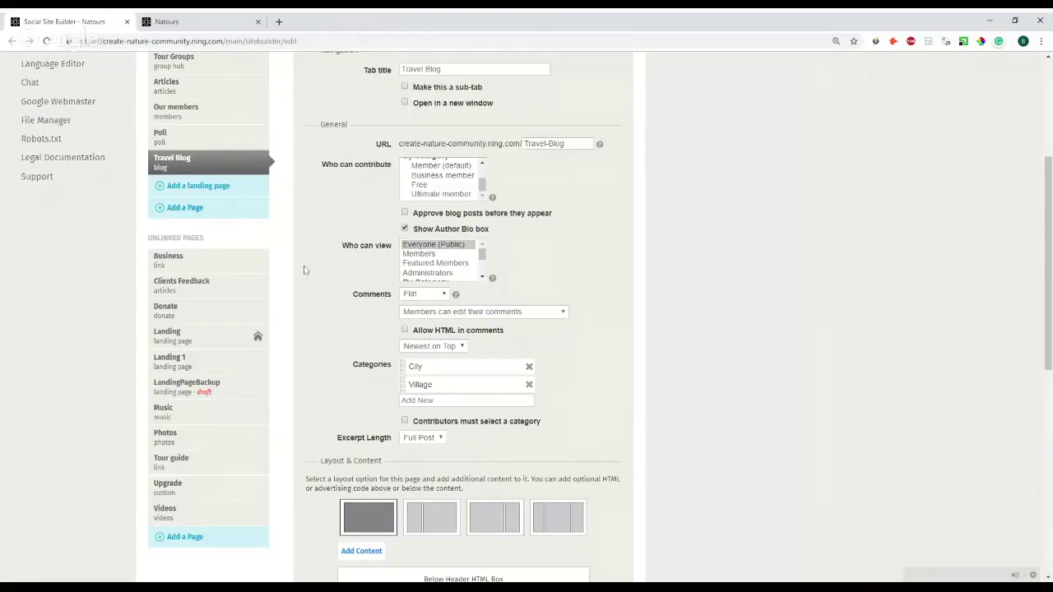
{"action": "scroll", "coordinate": [302, 269], "scroll_direction": "up", "scroll_amount": 1}
{"action": "scroll", "coordinate": [247, 247], "scroll_direction": "up", "scroll_amount": 5}
{"action": "left_click", "coordinate": [205, 206]}
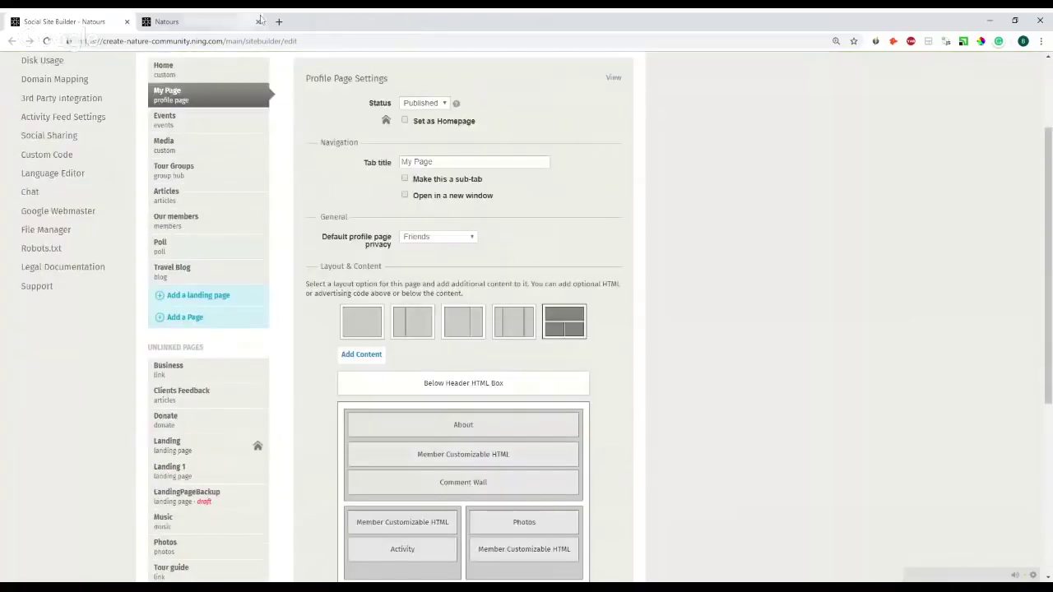
- Close the extra Natours tab and open the live My Page profile from View in a new tab
{"action": "left_click", "coordinate": [258, 21]}
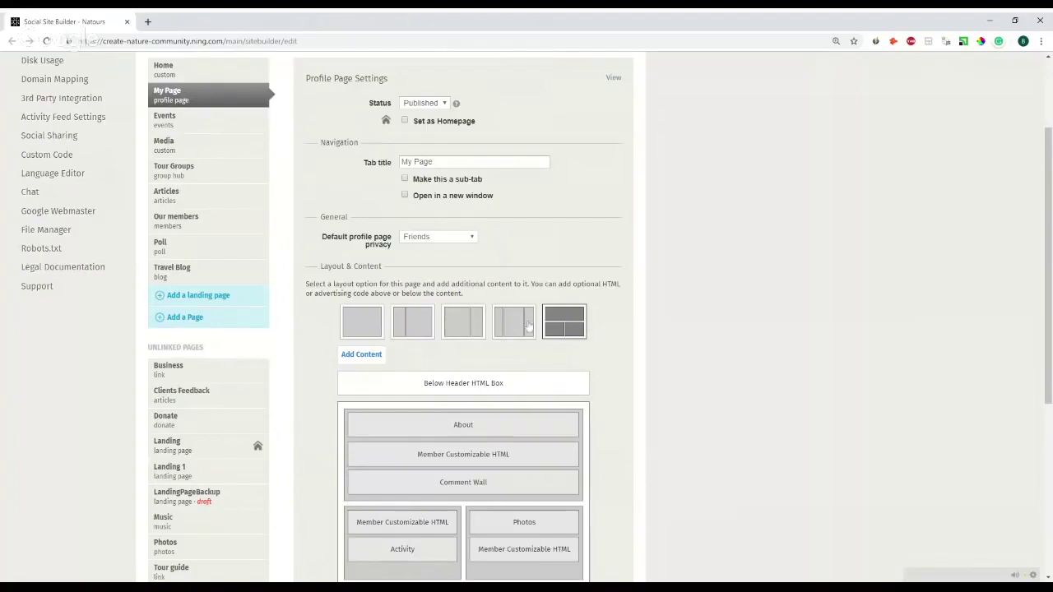
{"action": "scroll", "coordinate": [531, 312], "scroll_direction": "down", "scroll_amount": 2}
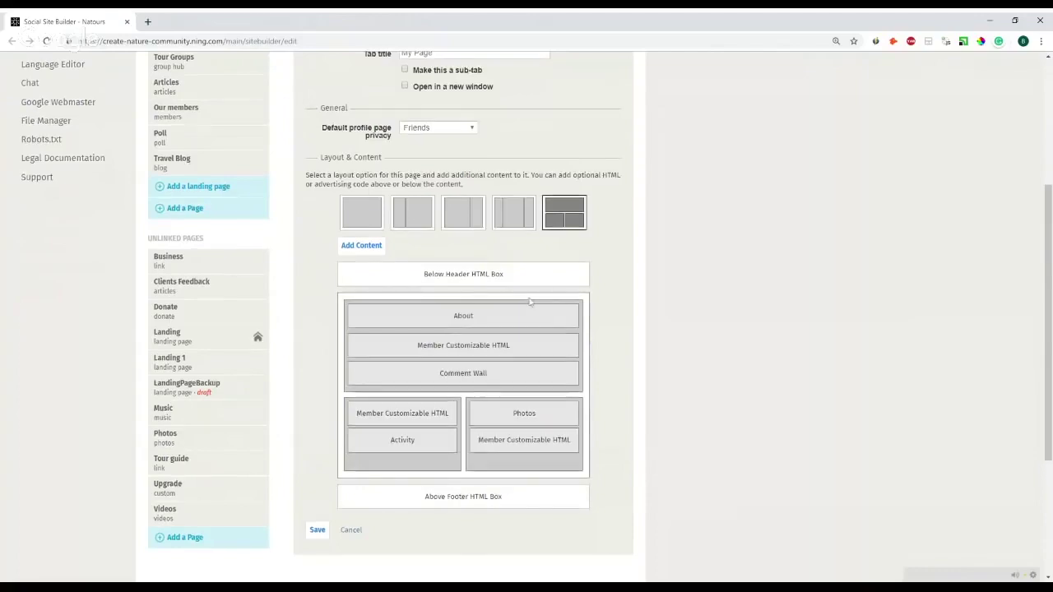
{"action": "scroll", "coordinate": [620, 212], "scroll_direction": "up", "scroll_amount": 3}
{"action": "left_click", "coordinate": [620, 212]}
{"action": "scroll", "coordinate": [609, 215], "scroll_direction": "down", "scroll_amount": 3}
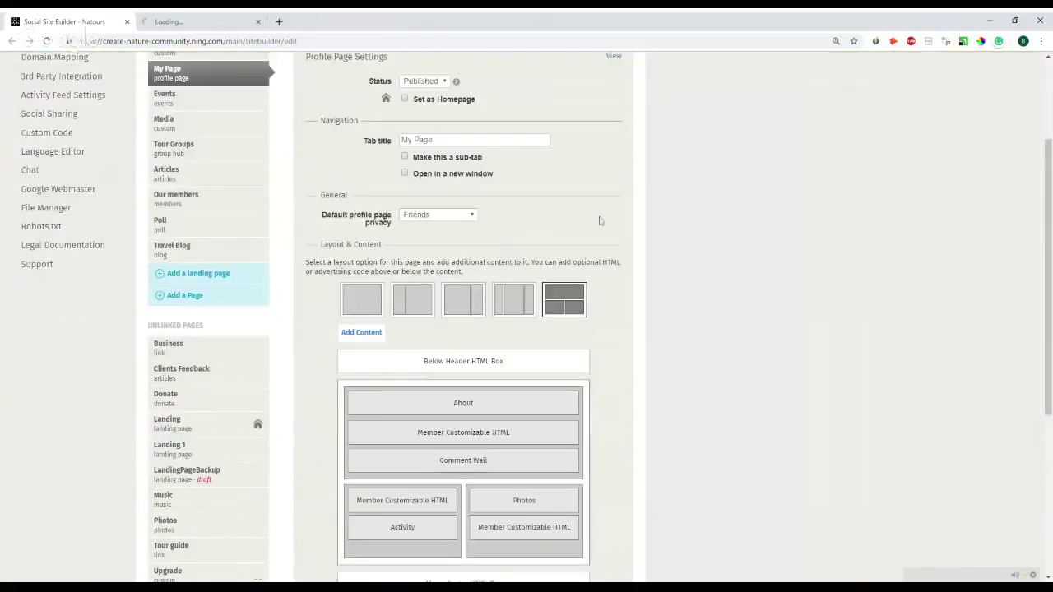
{"action": "left_click", "coordinate": [188, 21]}
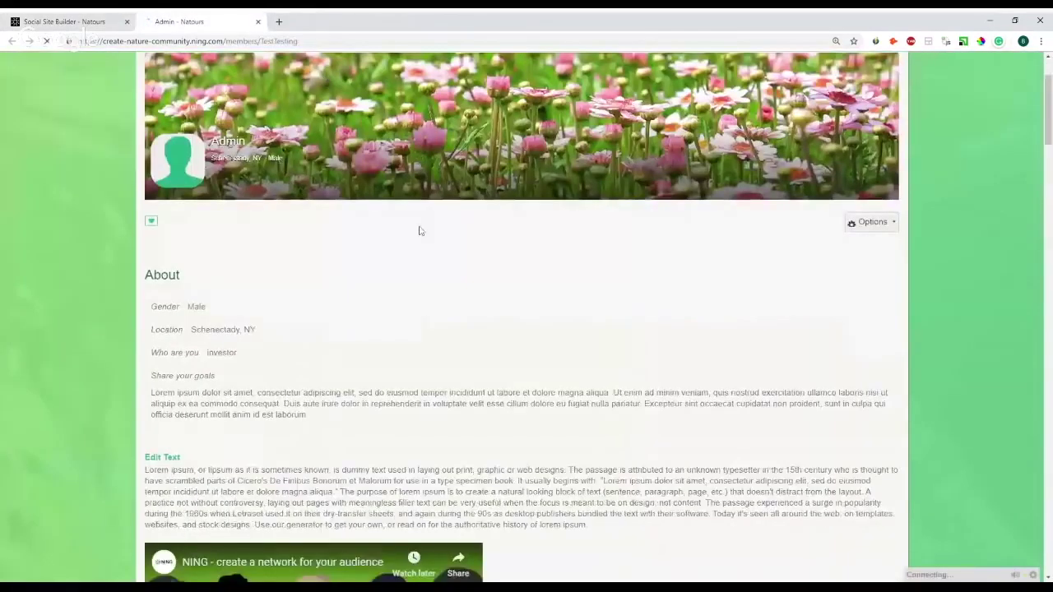
- Compare the live profile page with the My Page layout editor, switching between the two tabs
{"action": "scroll", "coordinate": [421, 228], "scroll_direction": "down", "scroll_amount": 5}
{"action": "left_click", "coordinate": [123, 21]}
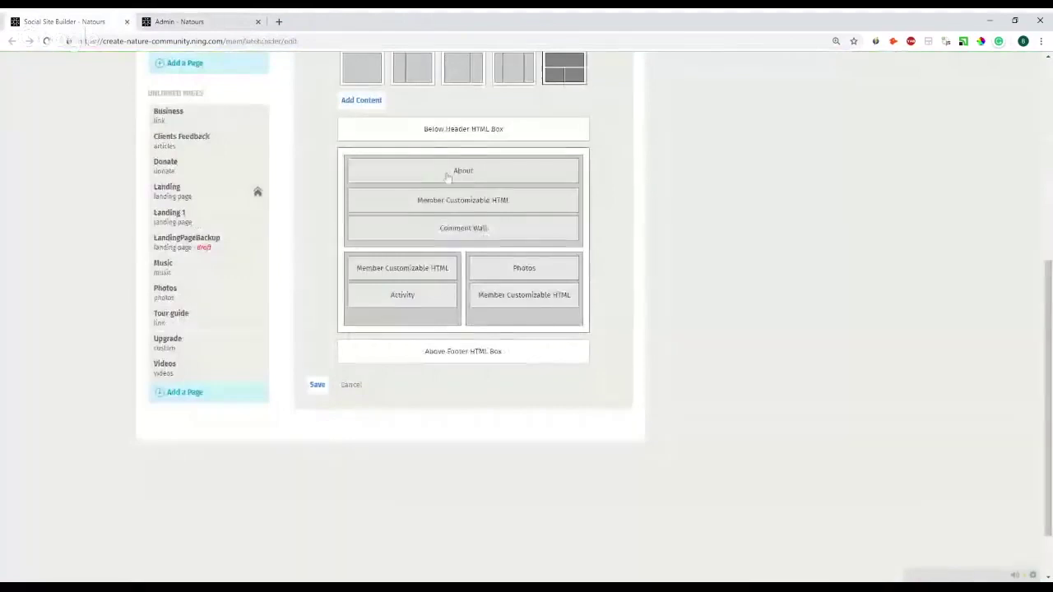
{"action": "key", "text": "ctrl+Tab"}
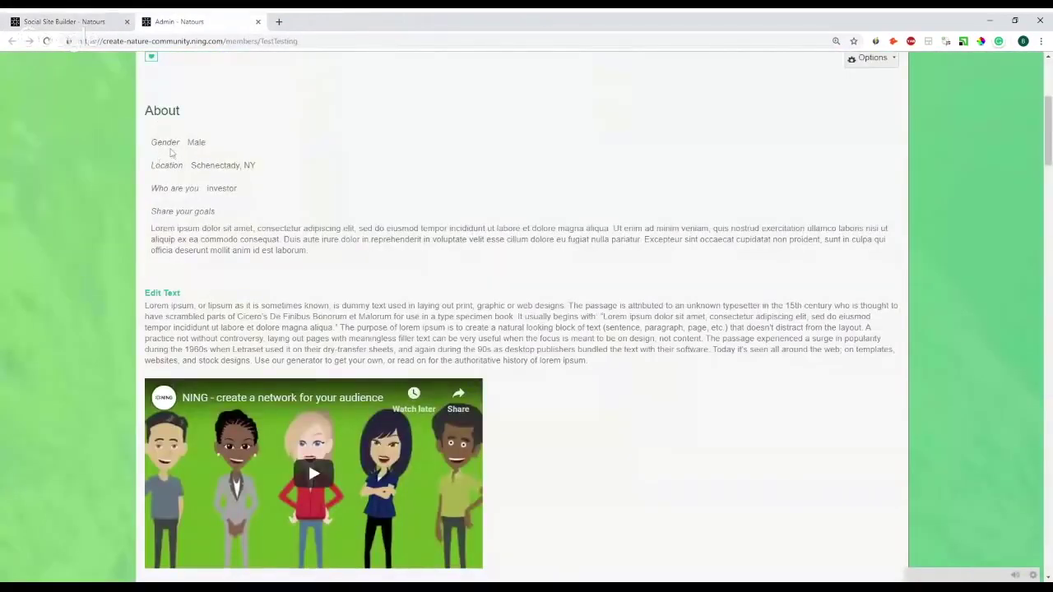
{"action": "left_click", "coordinate": [71, 21]}
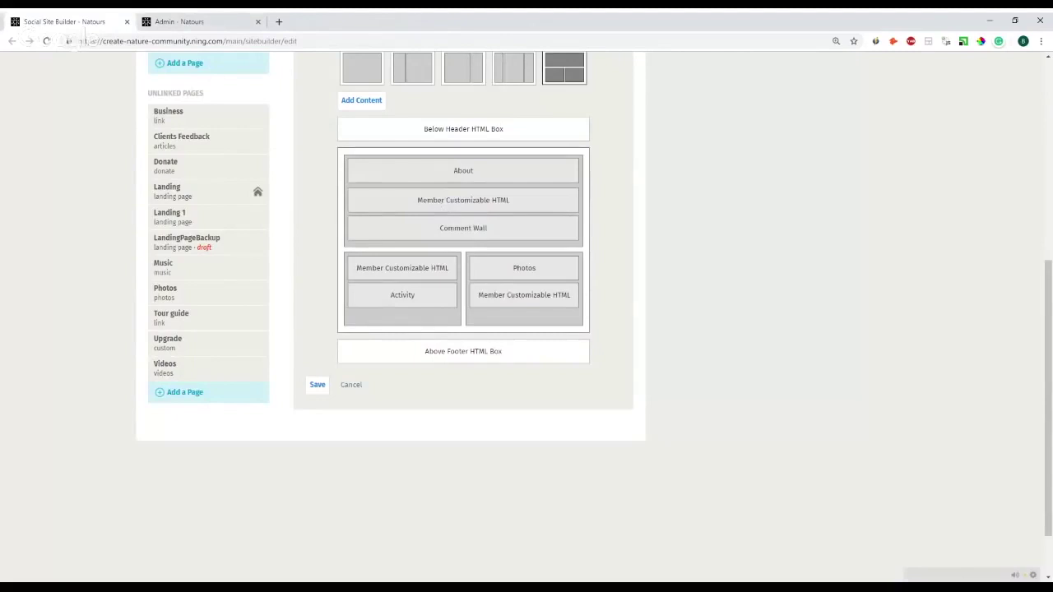
{"action": "key", "text": "ctrl+Tab"}
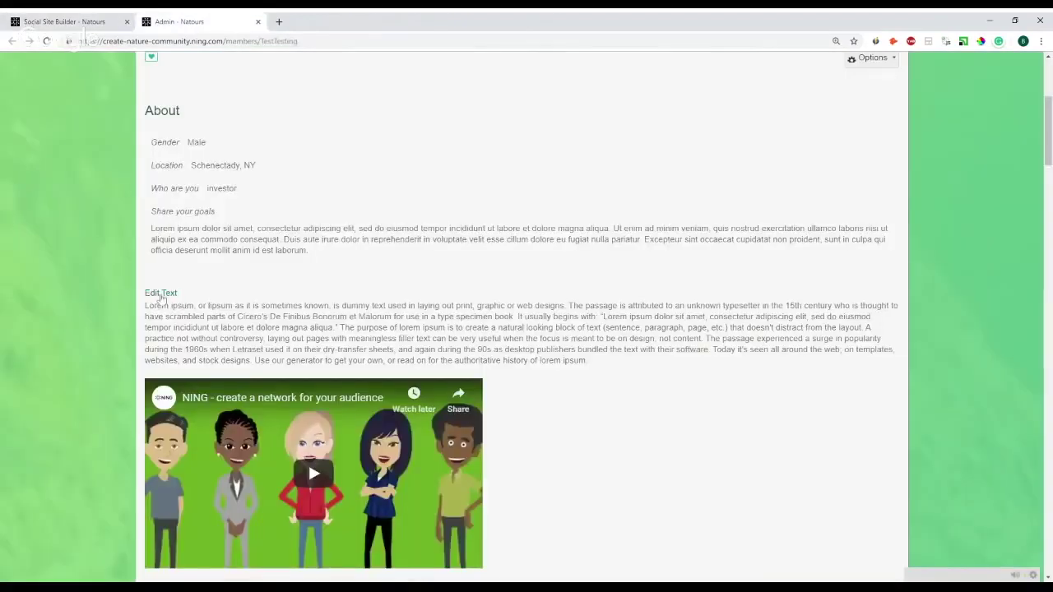
{"action": "key", "text": "ctrl+Tab"}
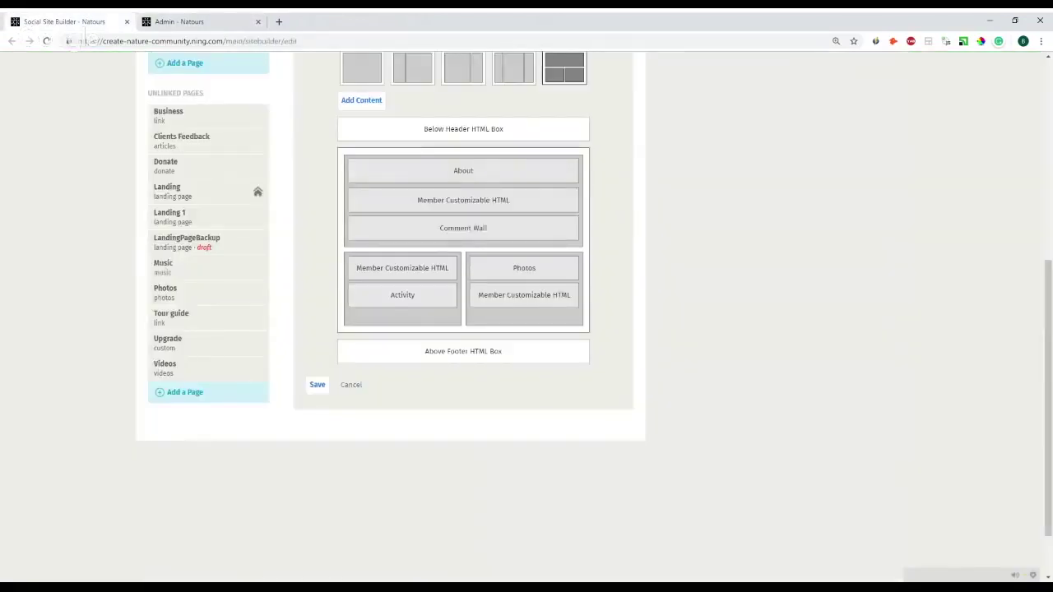
{"action": "left_click", "coordinate": [219, 17]}
{"action": "scroll", "coordinate": [175, 114], "scroll_direction": "down", "scroll_amount": 5}
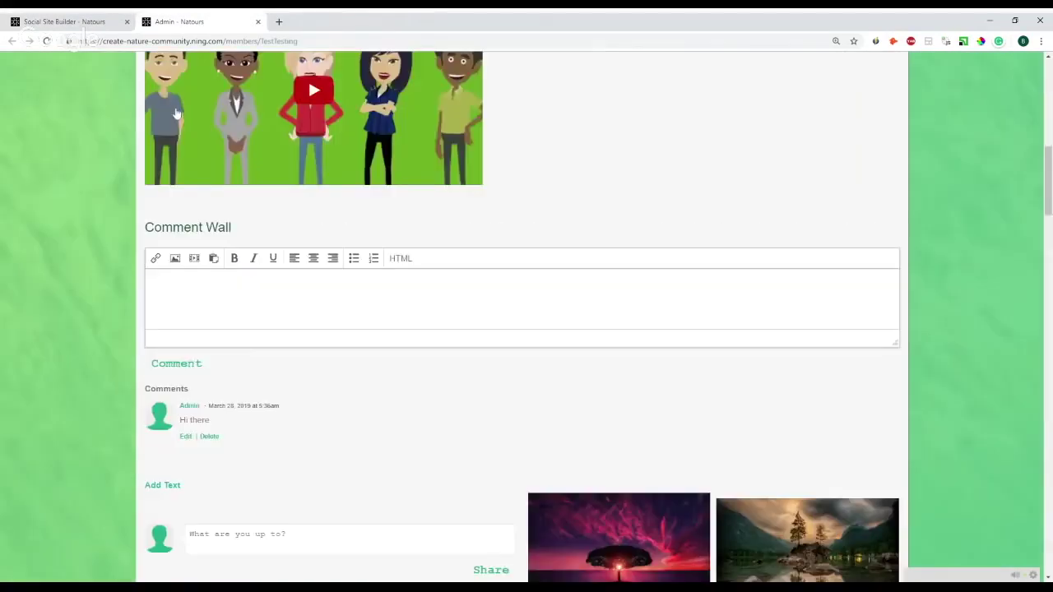
{"action": "key", "text": "ctrl+Page_Up"}
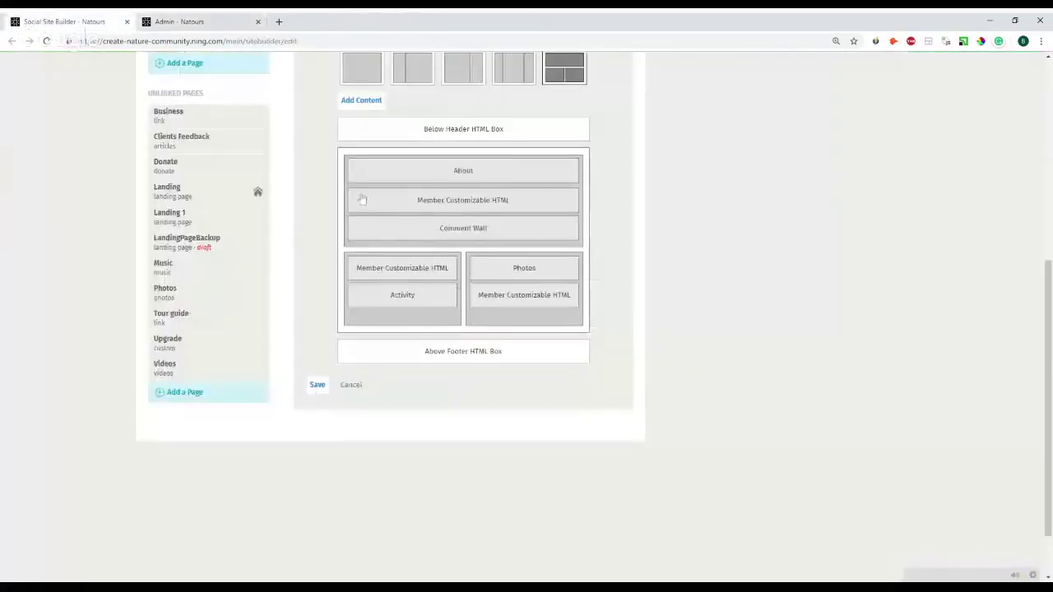
- Add a Member Customizable HTML box to the My Page layout, then check the live profile
{"action": "scroll", "coordinate": [362, 199], "scroll_direction": "up", "scroll_amount": 3}
{"action": "scroll", "coordinate": [369, 271], "scroll_direction": "down", "scroll_amount": 1}
{"action": "left_click", "coordinate": [368, 268]}
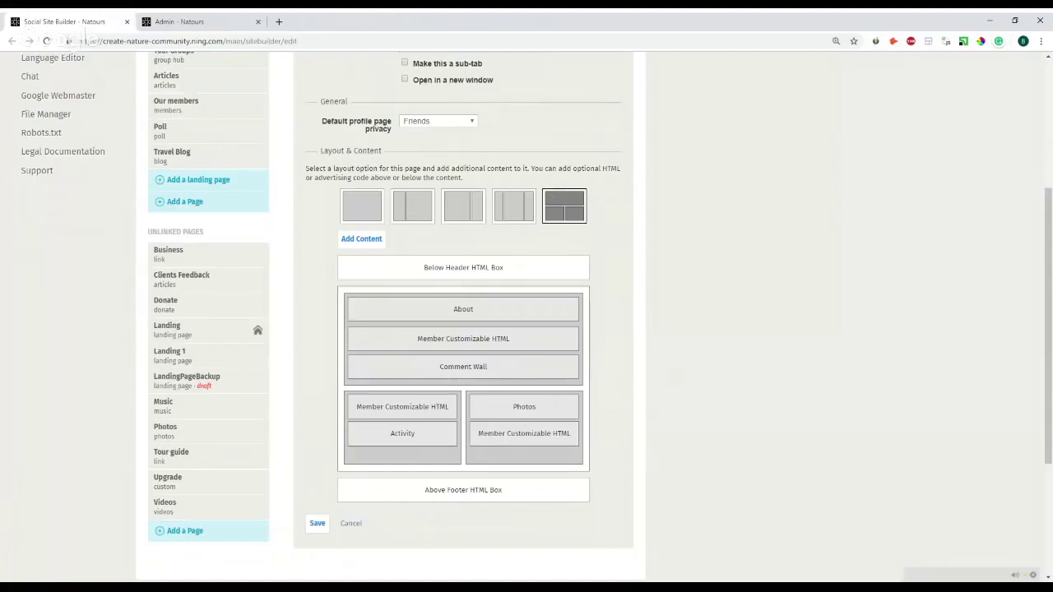
{"action": "left_click", "coordinate": [214, 19]}
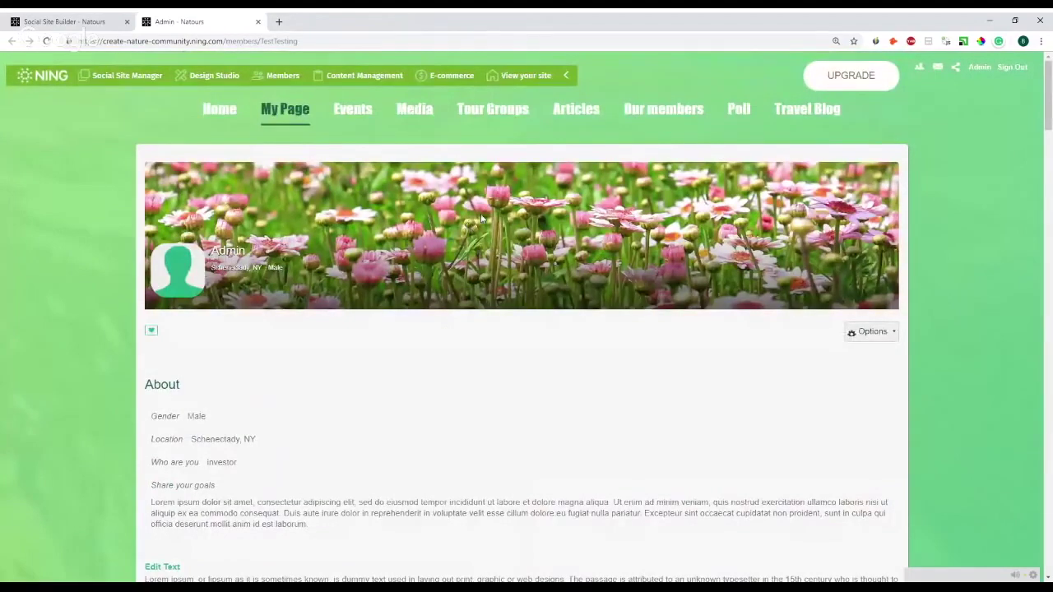
- Open the live Tour Groups page, then select Tour Groups under Main Navigation in the site builder
{"action": "left_click", "coordinate": [872, 332]}
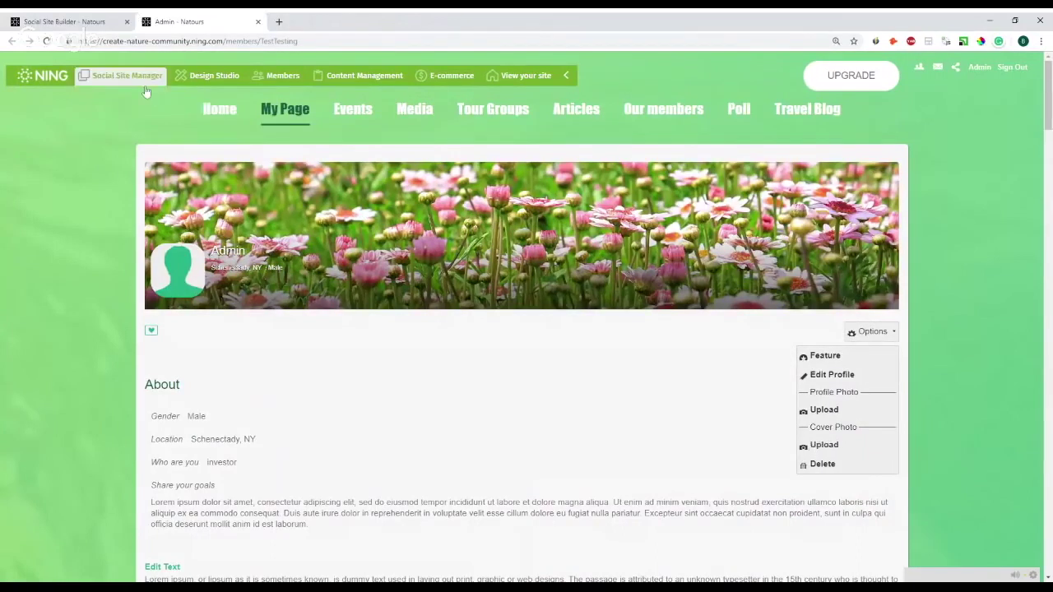
{"action": "left_click", "coordinate": [493, 125]}
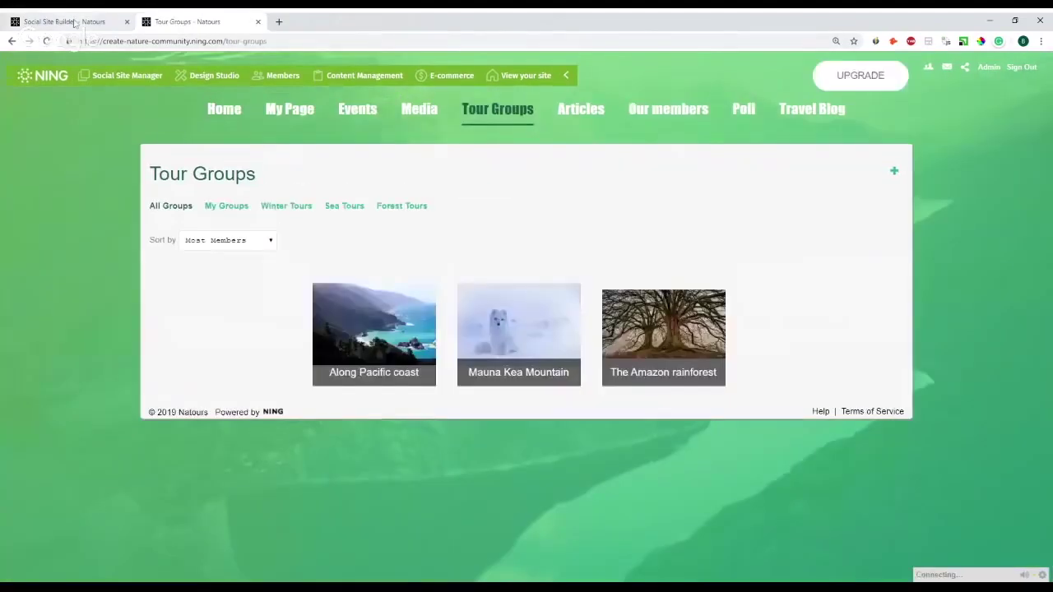
{"action": "left_click", "coordinate": [74, 22]}
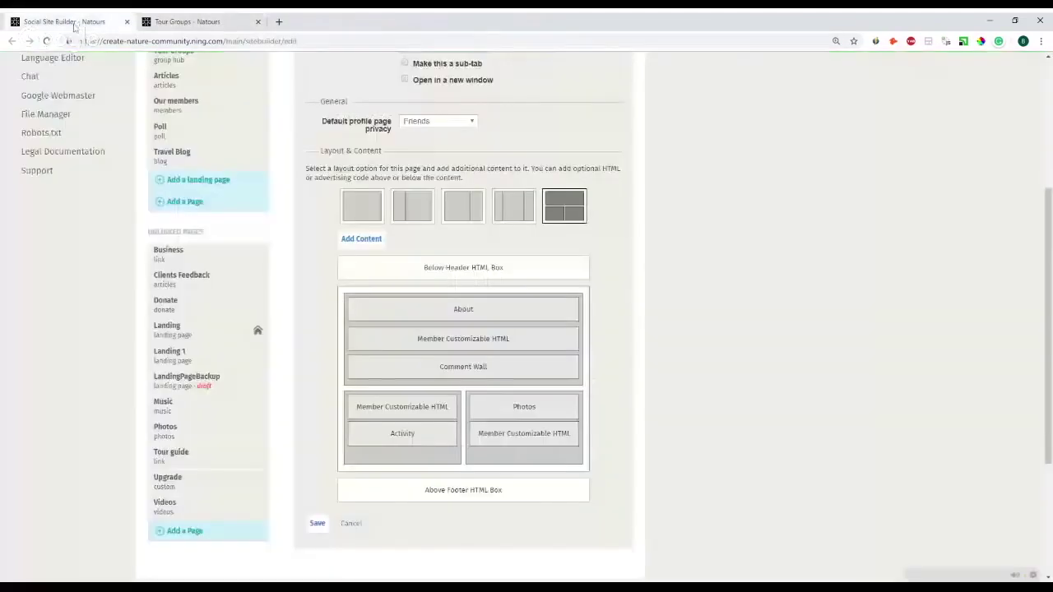
{"action": "scroll", "coordinate": [238, 255], "scroll_direction": "up", "scroll_amount": 3}
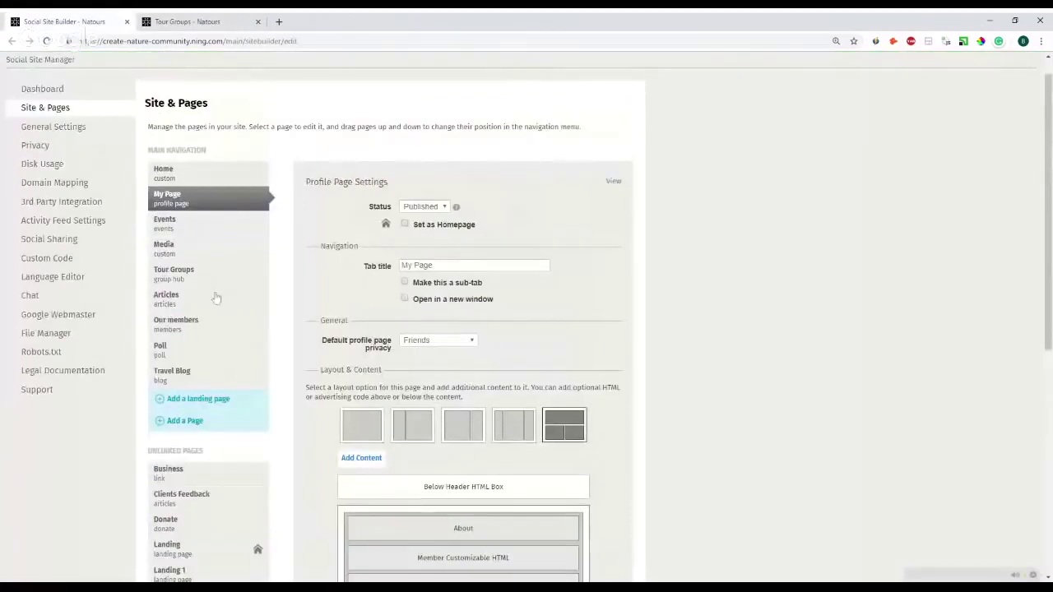
{"action": "left_click", "coordinate": [176, 281]}
{"action": "scroll", "coordinate": [164, 247], "scroll_direction": "down", "scroll_amount": 2}
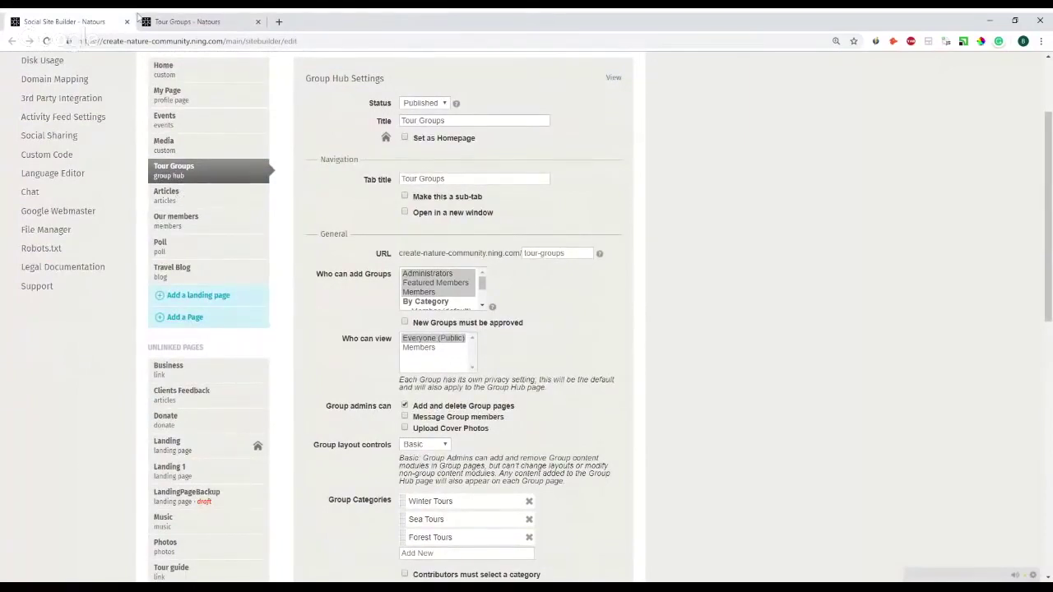
{"action": "left_click", "coordinate": [138, 20]}
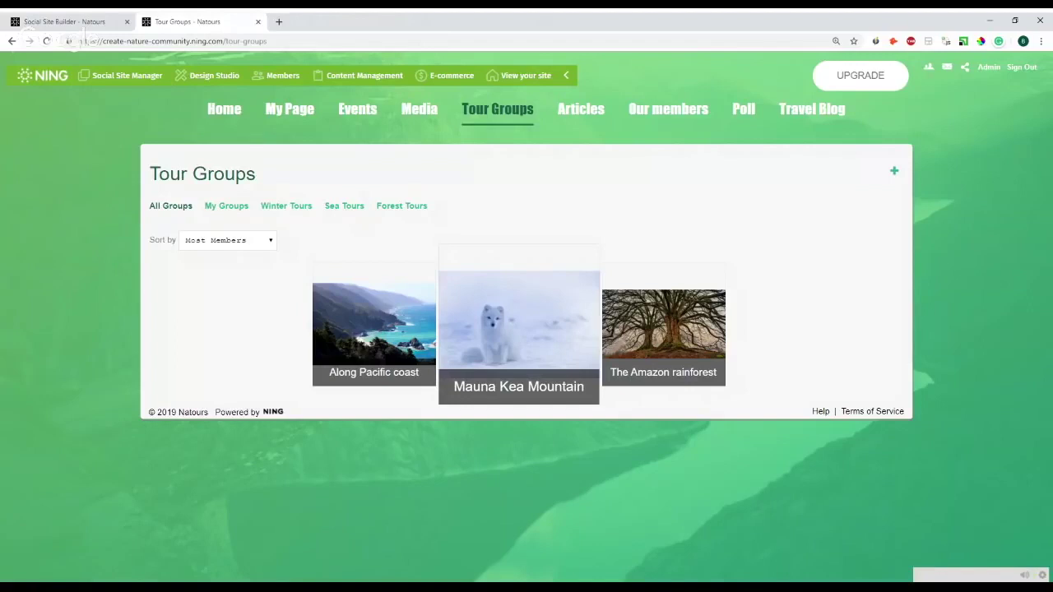
- Open the Mauna Kea Mountain group from its thumbnail on the Tour Groups page
{"action": "left_click", "coordinate": [513, 345]}
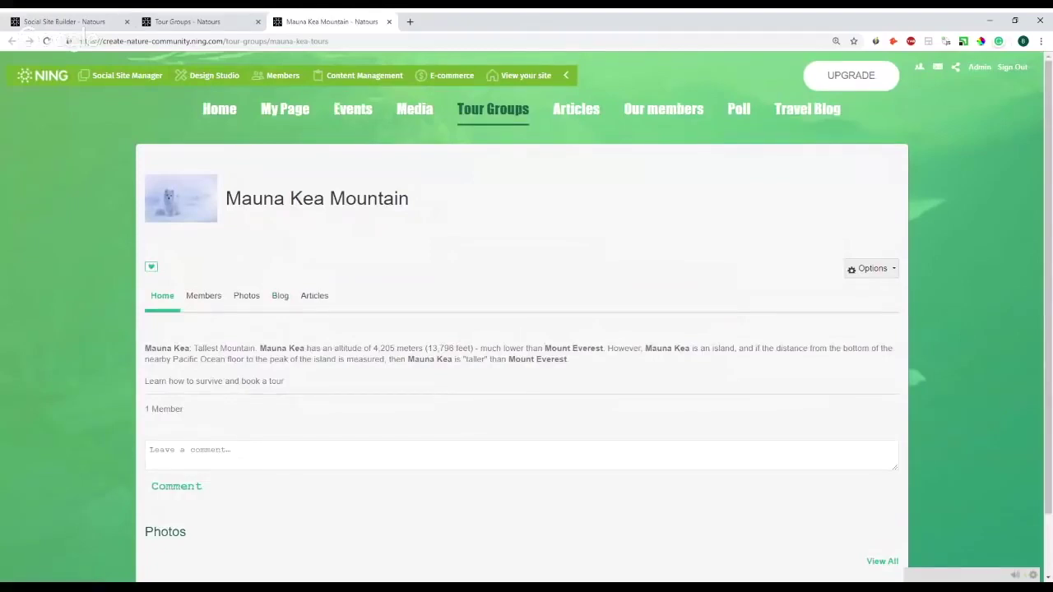
- View the group's Blog and a Travel Blog preview, then open Manage Pages from the group's Options
{"action": "left_click", "coordinate": [278, 311]}
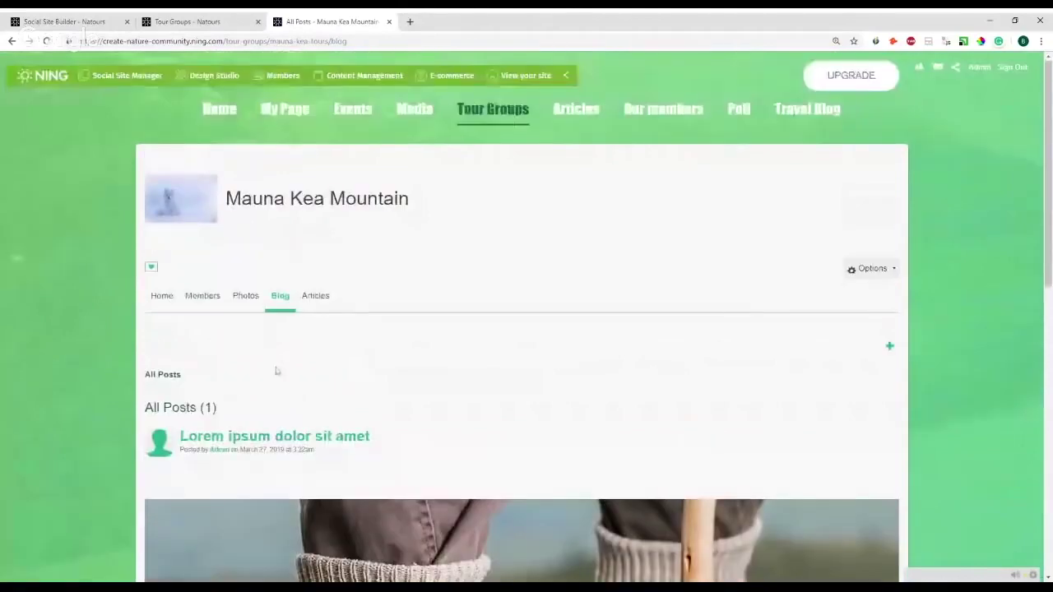
{"action": "middle_click", "coordinate": [794, 113]}
{"action": "left_click", "coordinate": [463, 21]}
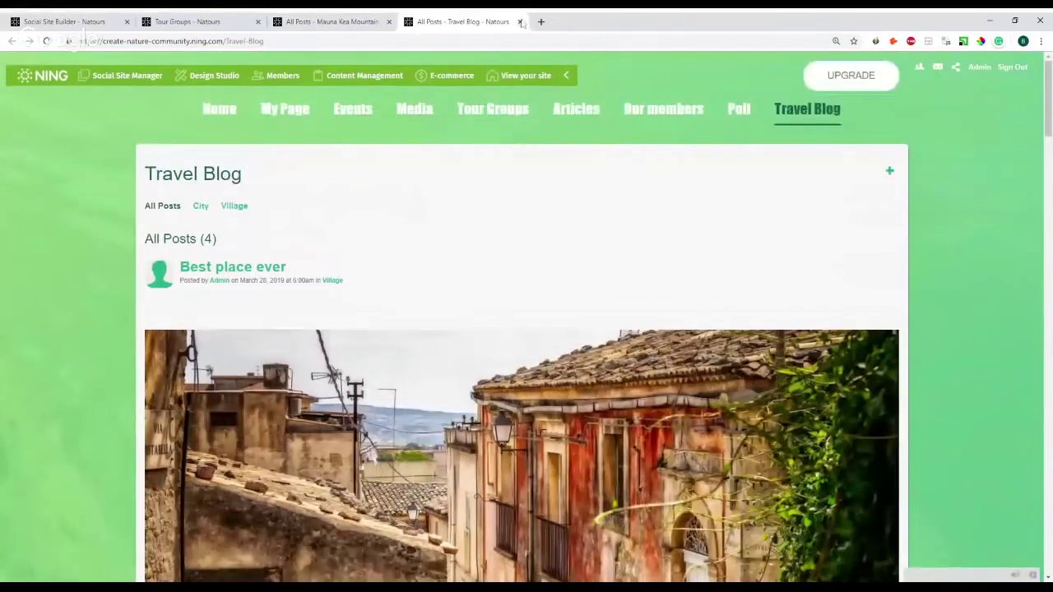
{"action": "left_click", "coordinate": [519, 22]}
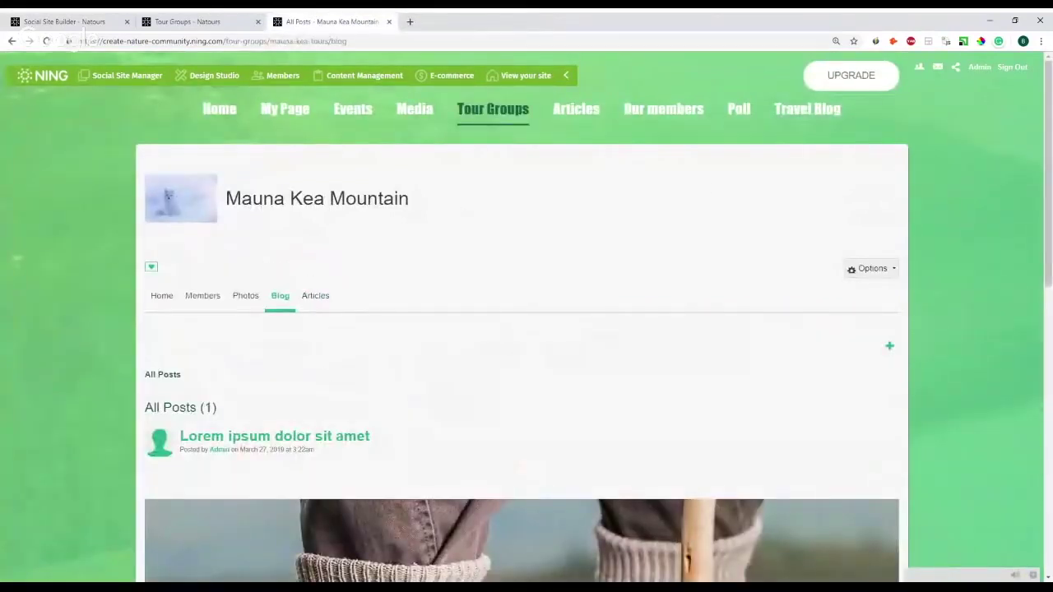
{"action": "left_click", "coordinate": [893, 276]}
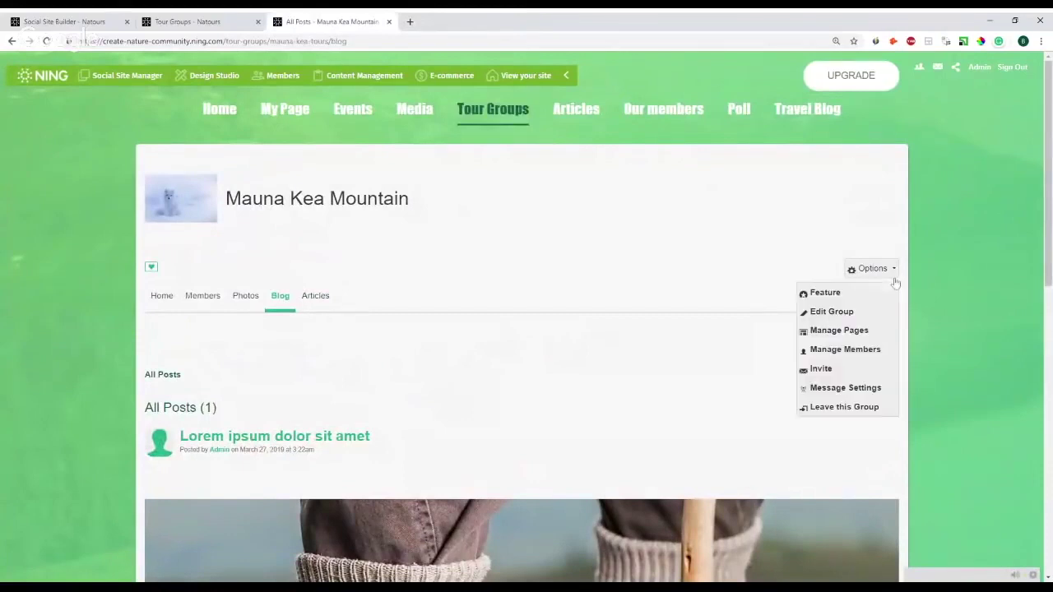
{"action": "left_click", "coordinate": [863, 331]}
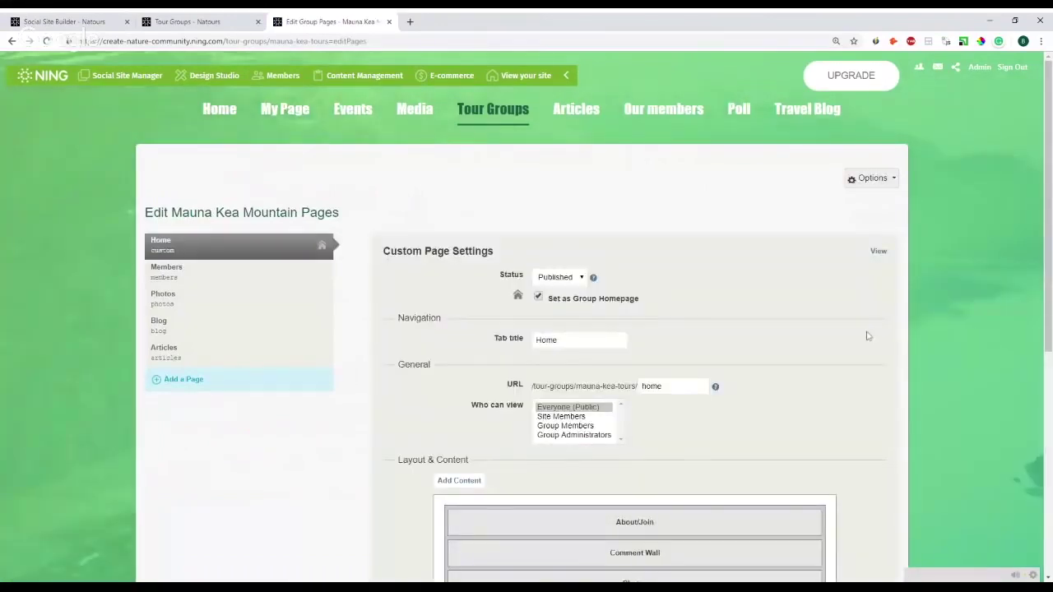
- Start adding a new page to the Mauna Kea Mountain group
{"action": "scroll", "coordinate": [520, 296], "scroll_direction": "down", "scroll_amount": 2}
{"action": "scroll", "coordinate": [362, 288], "scroll_direction": "up", "scroll_amount": 1}
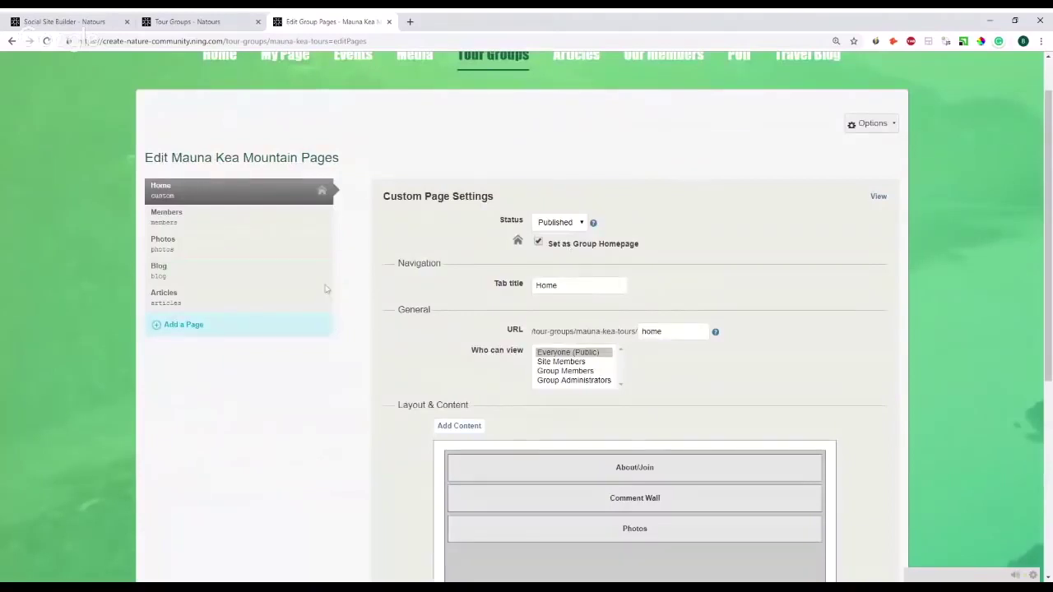
{"action": "scroll", "coordinate": [371, 284], "scroll_direction": "up", "scroll_amount": 1}
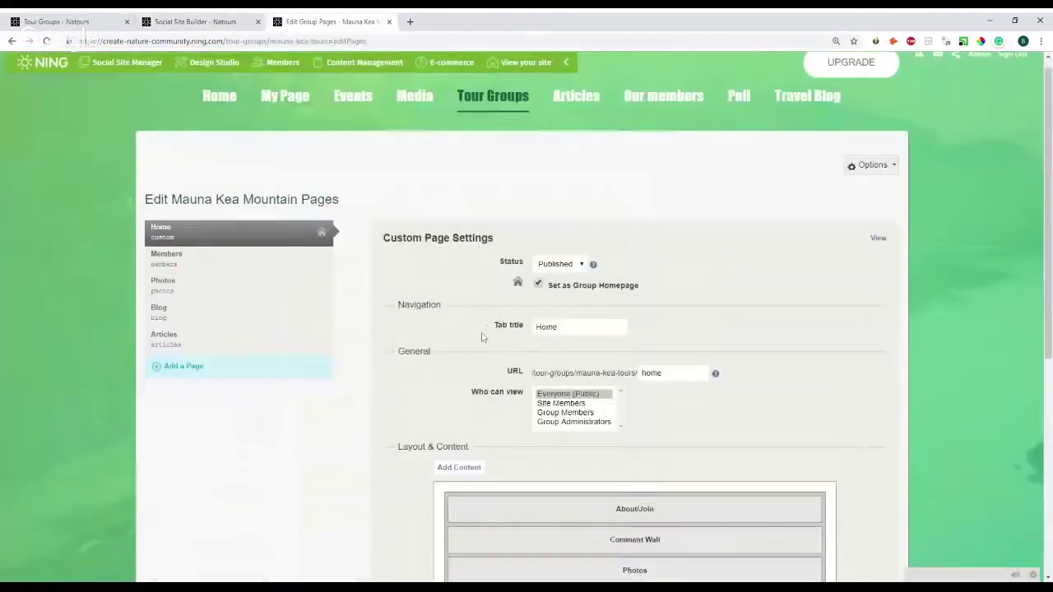
{"action": "scroll", "coordinate": [482, 337], "scroll_direction": "down", "scroll_amount": 3}
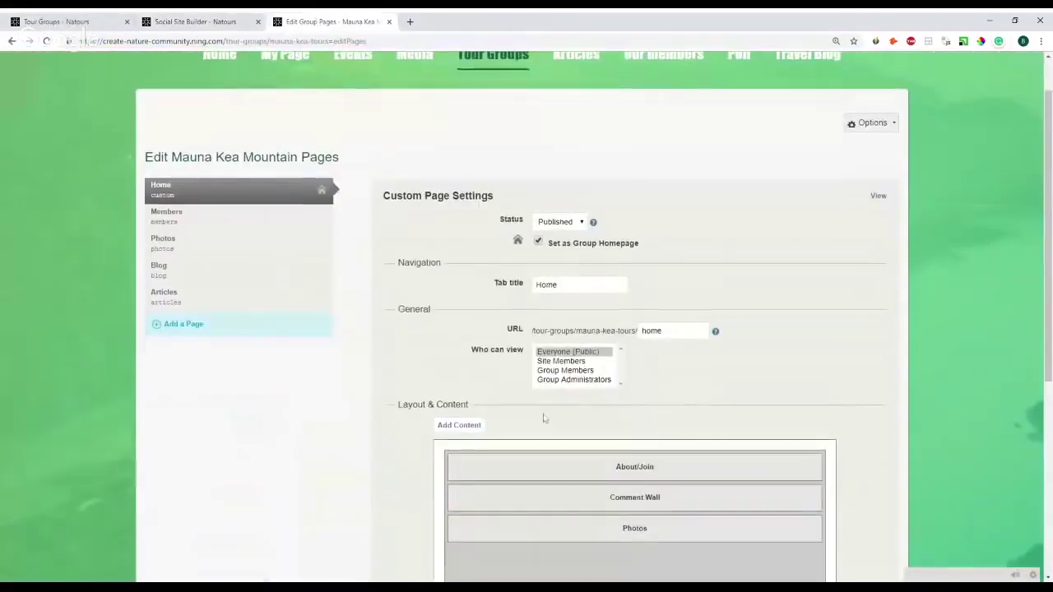
{"action": "scroll", "coordinate": [173, 337], "scroll_direction": "up", "scroll_amount": 2}
{"action": "left_click", "coordinate": [174, 333]}
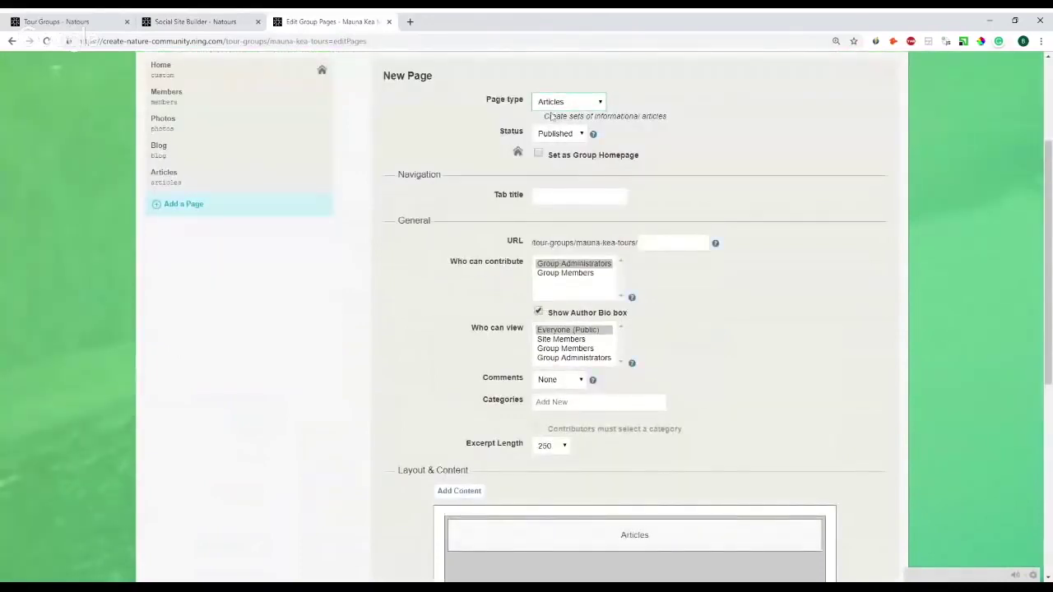
- Glance at the site builder's Site & Pages heading, then return to the group's New Page form
{"action": "scroll", "coordinate": [576, 164], "scroll_direction": "up", "scroll_amount": 3}
{"action": "left_click", "coordinate": [207, 23]}
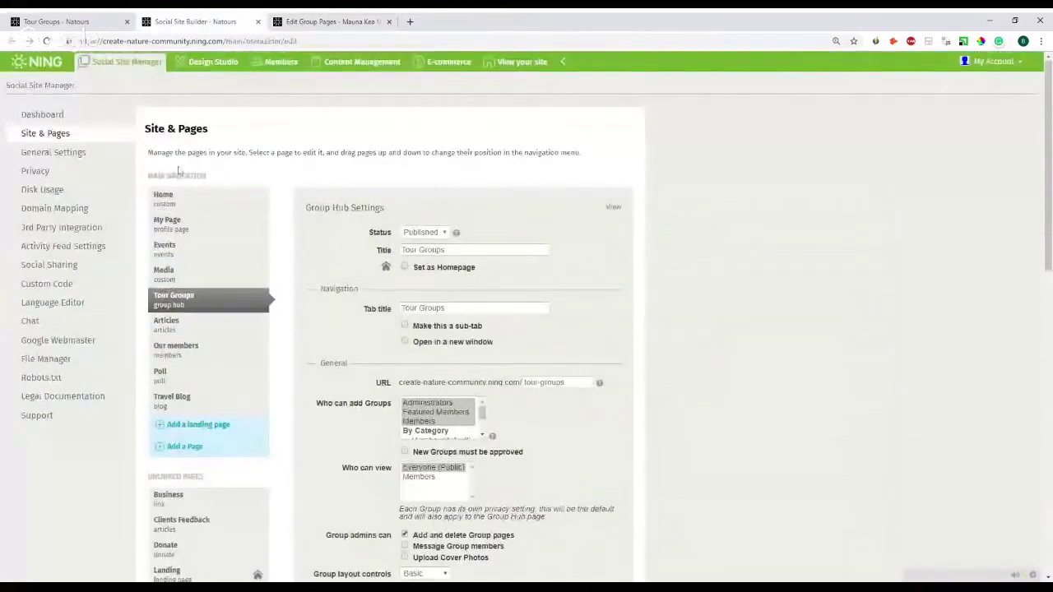
{"action": "left_click_drag", "start_coordinate": [145, 129], "coordinate": [203, 129]}
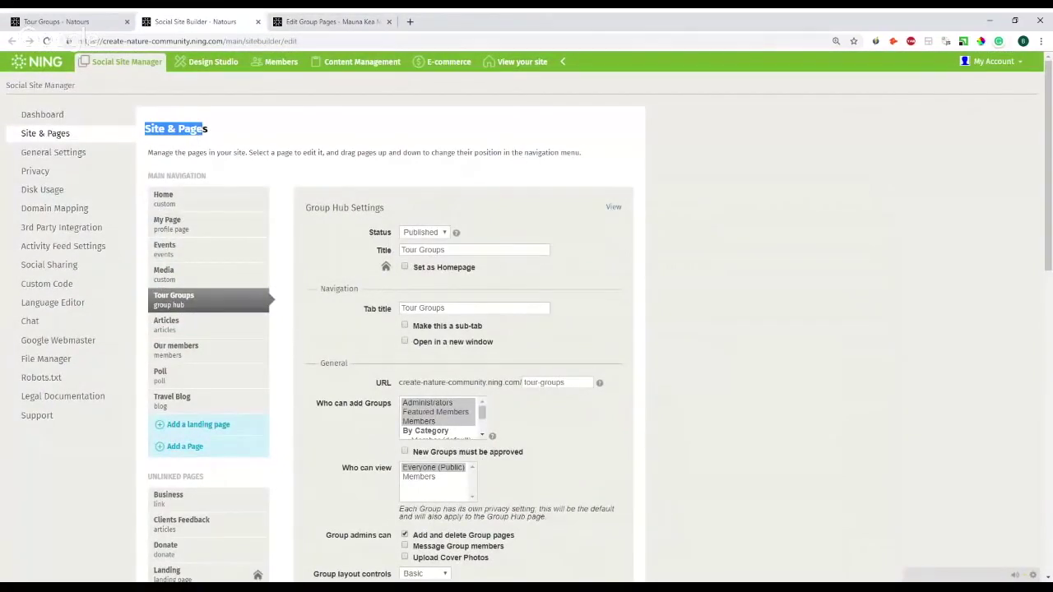
{"action": "key", "text": "ctrl+Tab"}
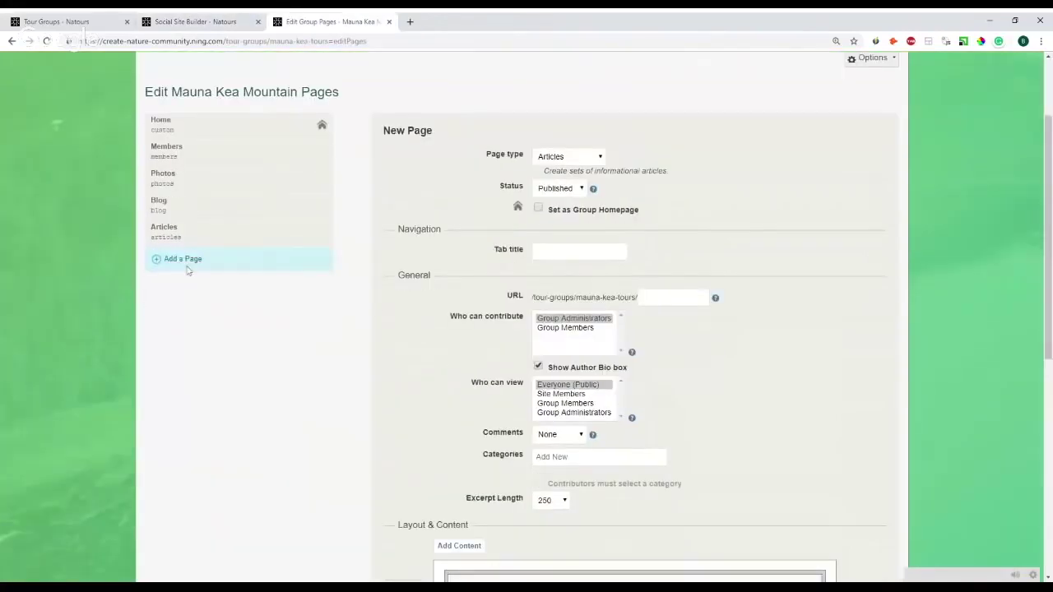
- Create a Videos page titled 'Video', save it, and preview it in a background tab
{"action": "left_click", "coordinate": [579, 173]}
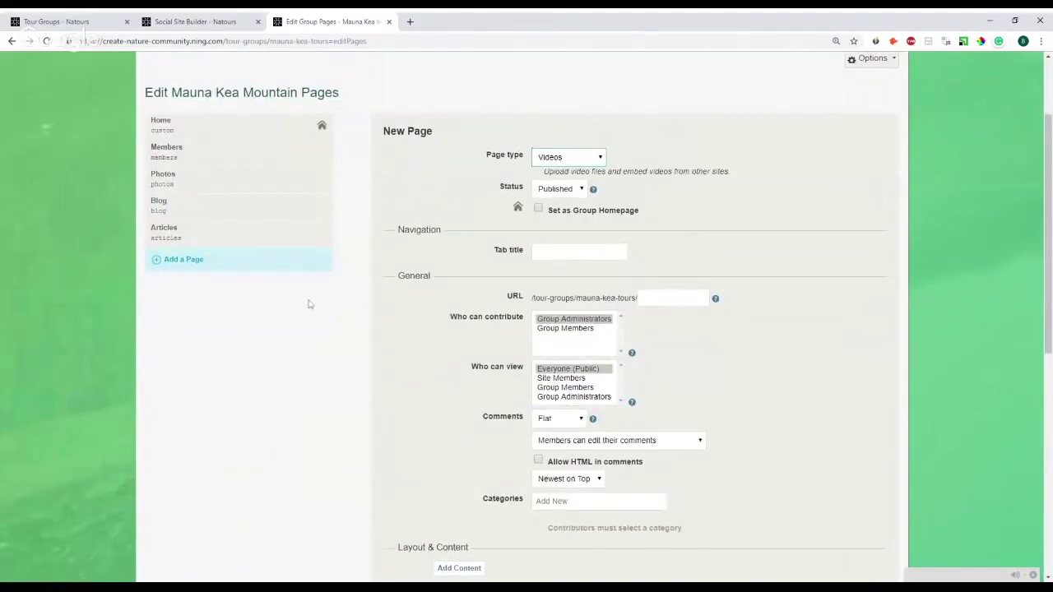
{"action": "scroll", "coordinate": [308, 304], "scroll_direction": "up", "scroll_amount": 2}
{"action": "left_click", "coordinate": [576, 305]}
{"action": "type", "text": "Video"}
{"action": "scroll", "coordinate": [427, 422], "scroll_direction": "down", "scroll_amount": 4}
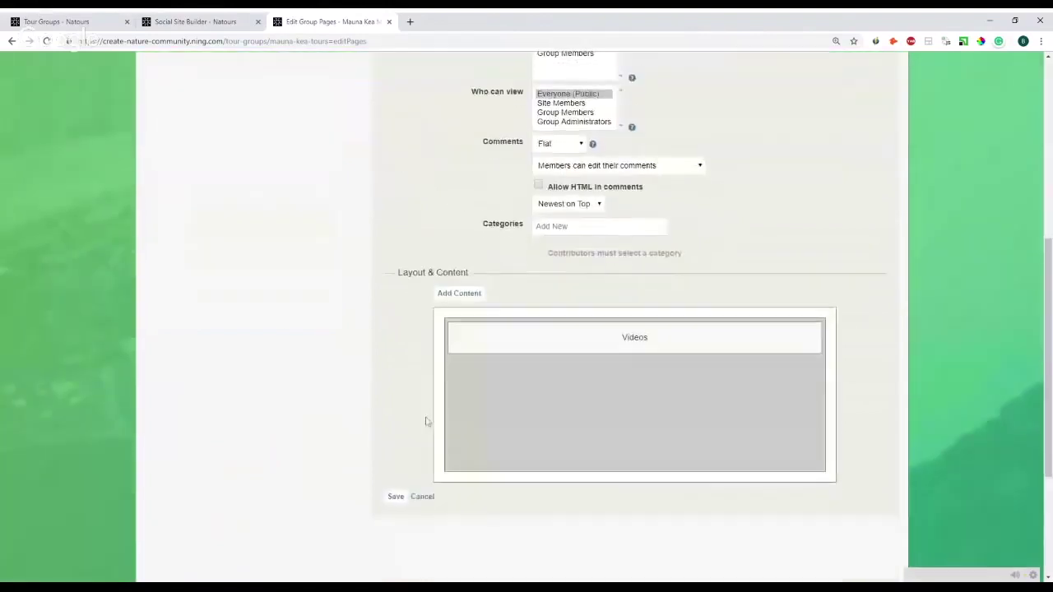
{"action": "scroll", "coordinate": [419, 411], "scroll_direction": "down", "scroll_amount": 2}
{"action": "left_click", "coordinate": [403, 392]}
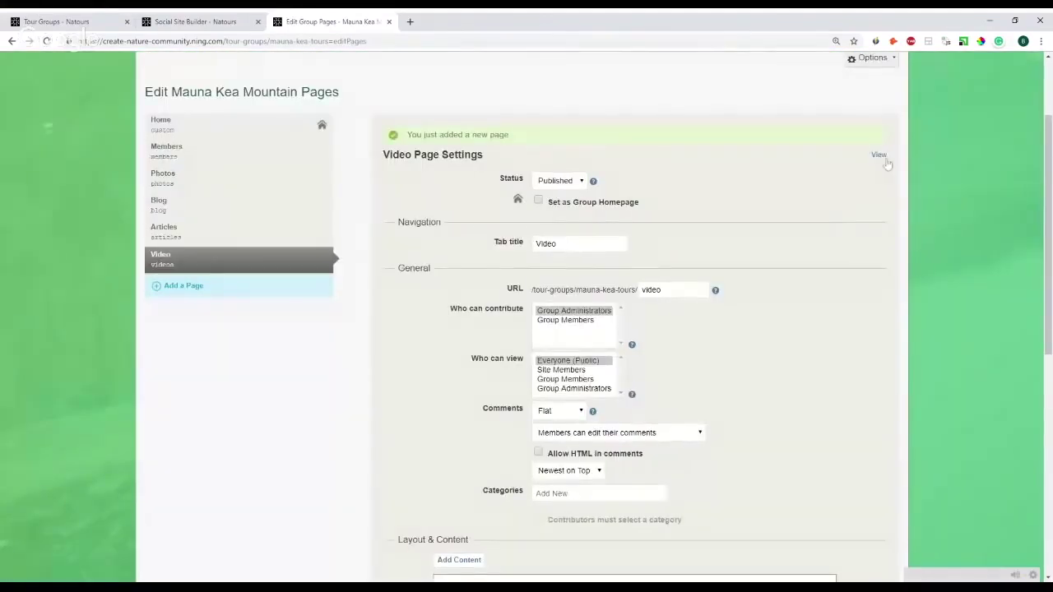
{"action": "middle_click", "coordinate": [880, 157]}
{"action": "left_click", "coordinate": [450, 20]}
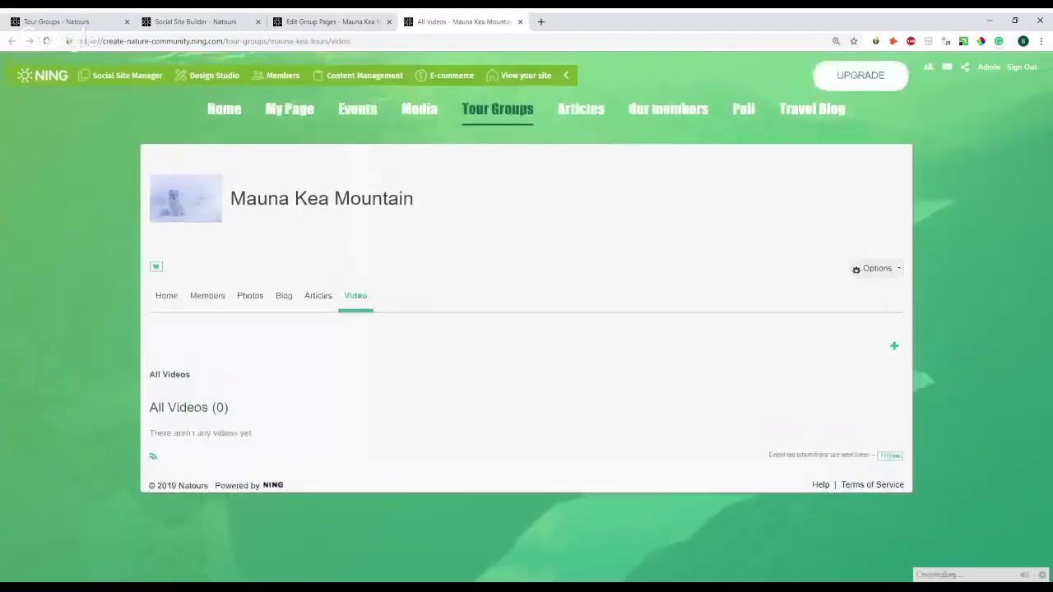
{"action": "left_click", "coordinate": [365, 25]}
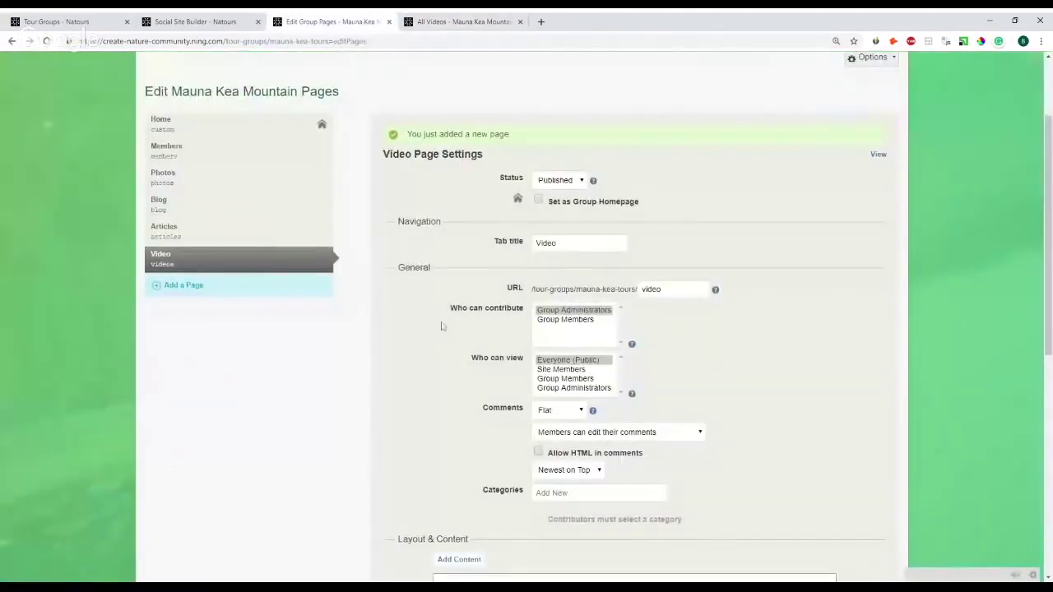
- Make the Video page viewable by Group Administrators, with Group Members as contributors
{"action": "scroll", "coordinate": [440, 329], "scroll_direction": "down", "scroll_amount": 1}
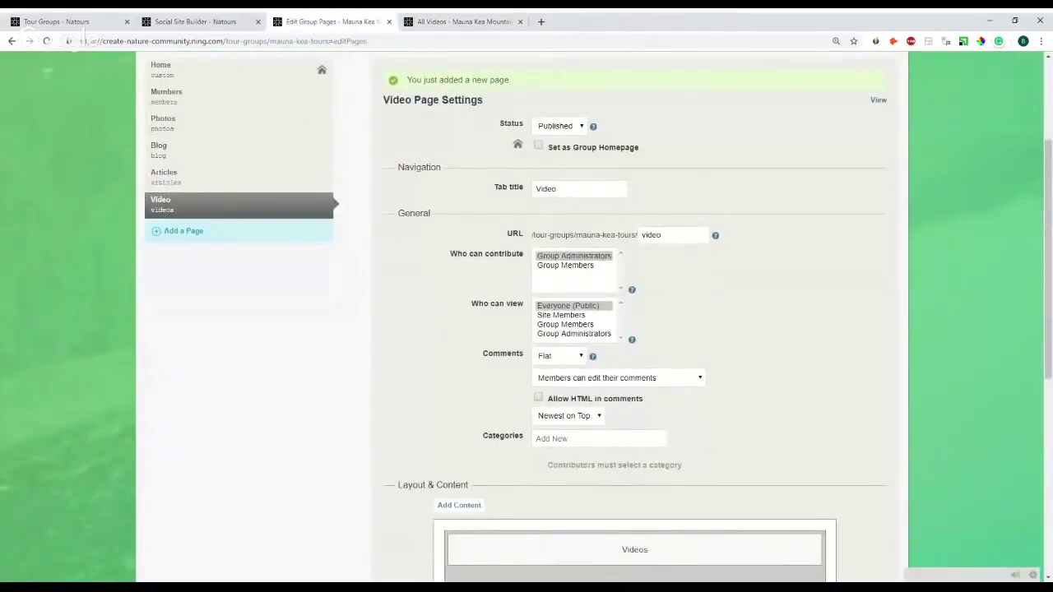
{"action": "left_click", "coordinate": [569, 316]}
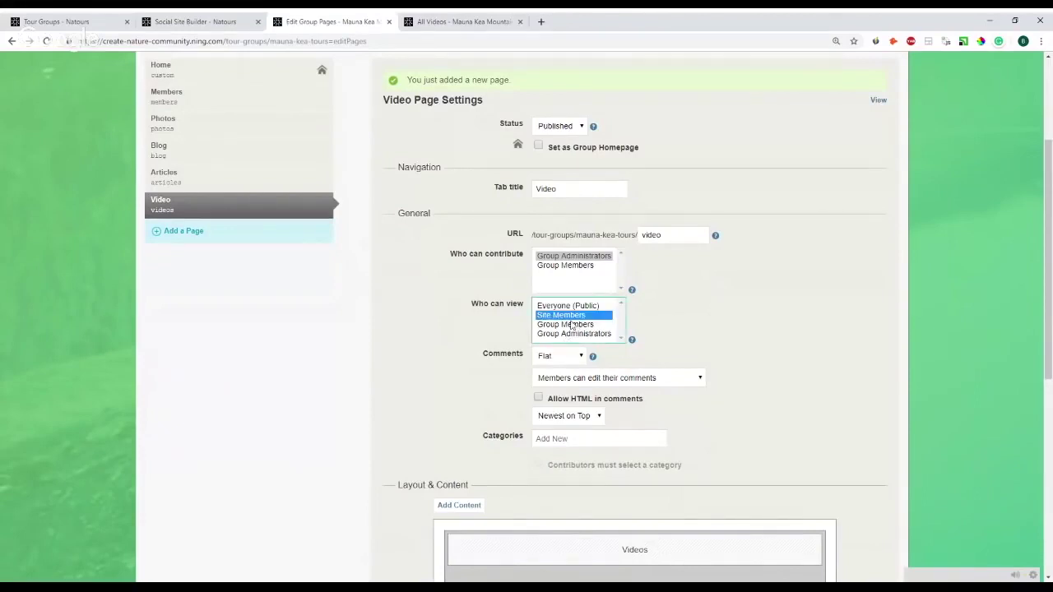
{"action": "left_click", "coordinate": [575, 326]}
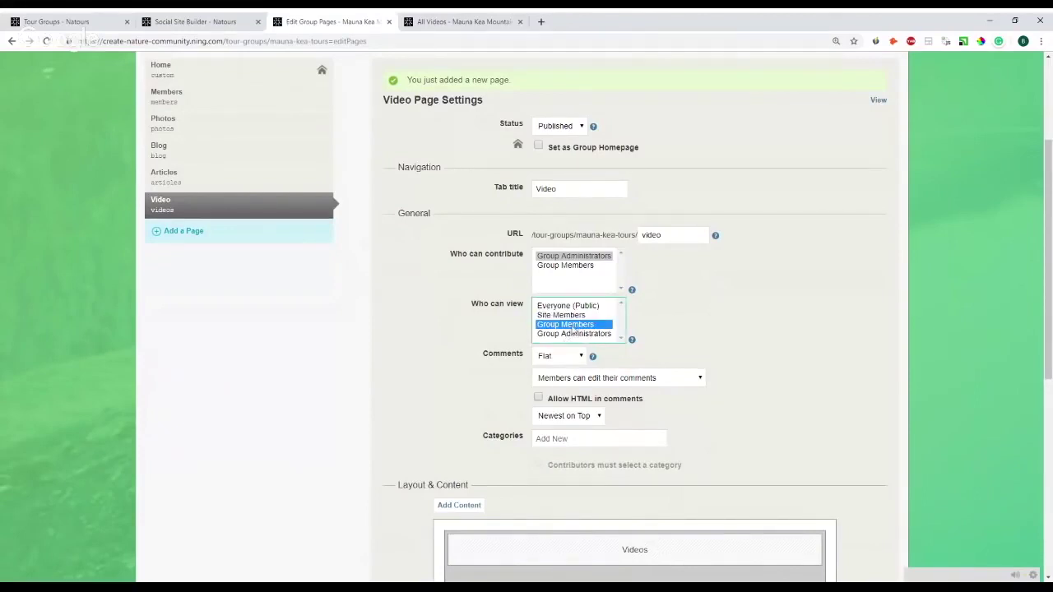
{"action": "left_click", "coordinate": [574, 334]}
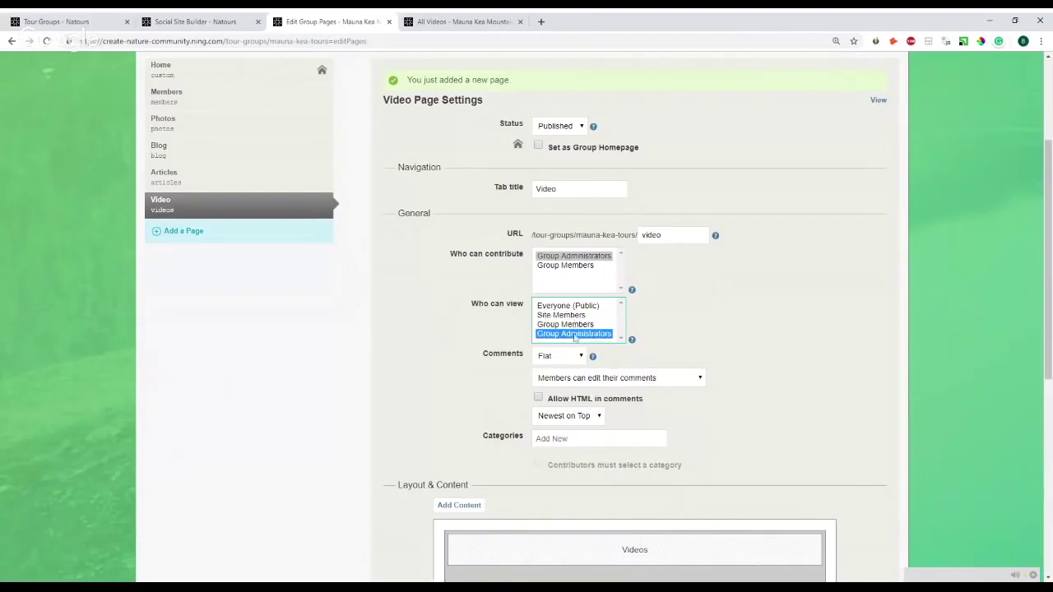
{"action": "left_click_drag", "start_coordinate": [547, 294], "coordinate": [559, 265]}
{"action": "left_click", "coordinate": [561, 266]}
{"action": "left_click", "coordinate": [567, 256]}
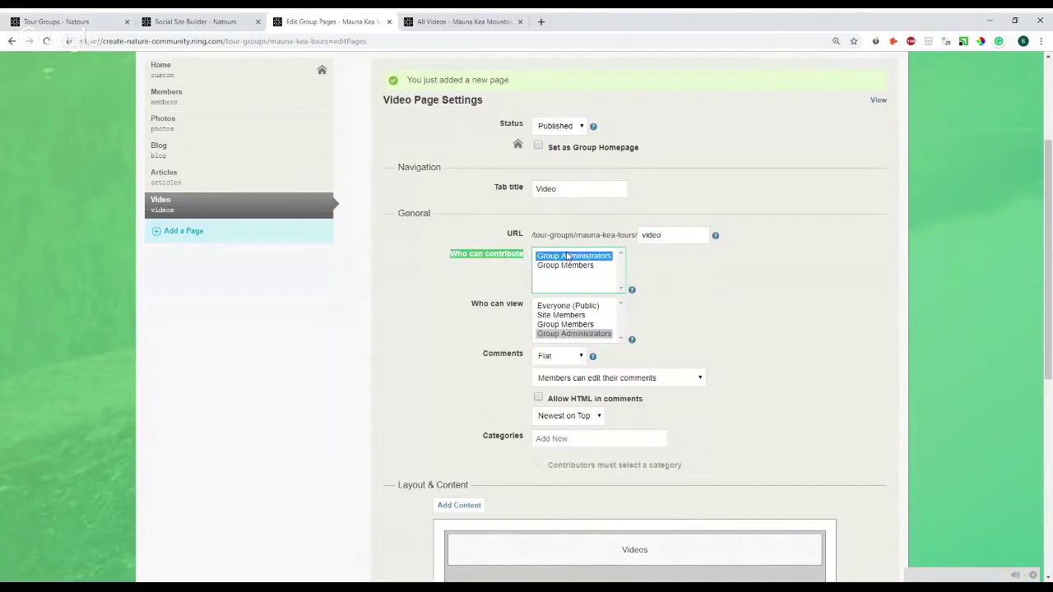
{"action": "left_click", "coordinate": [571, 266]}
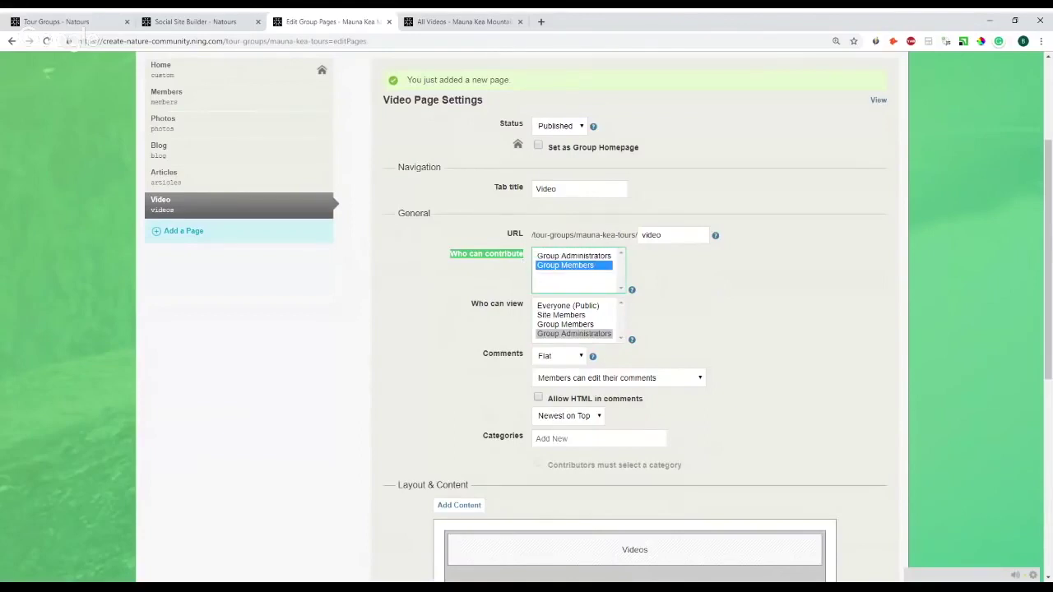
{"action": "scroll", "coordinate": [919, 307], "scroll_direction": "up", "scroll_amount": 1}
{"action": "left_click", "coordinate": [888, 112]}
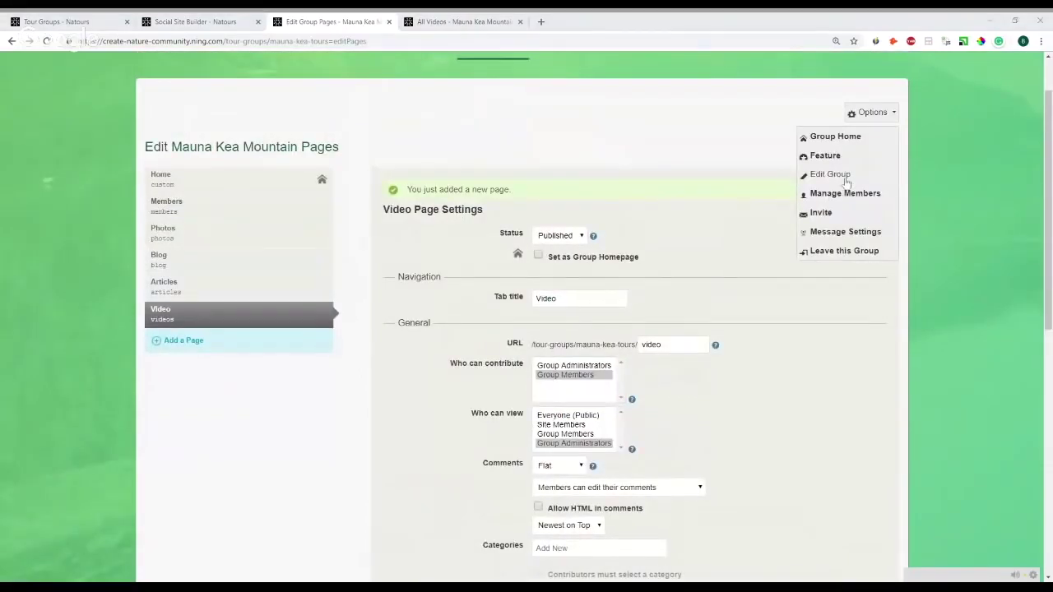
- Review the Mauna Kea Mountain group's edit form, including its Visible to setting
{"action": "left_click", "coordinate": [845, 180]}
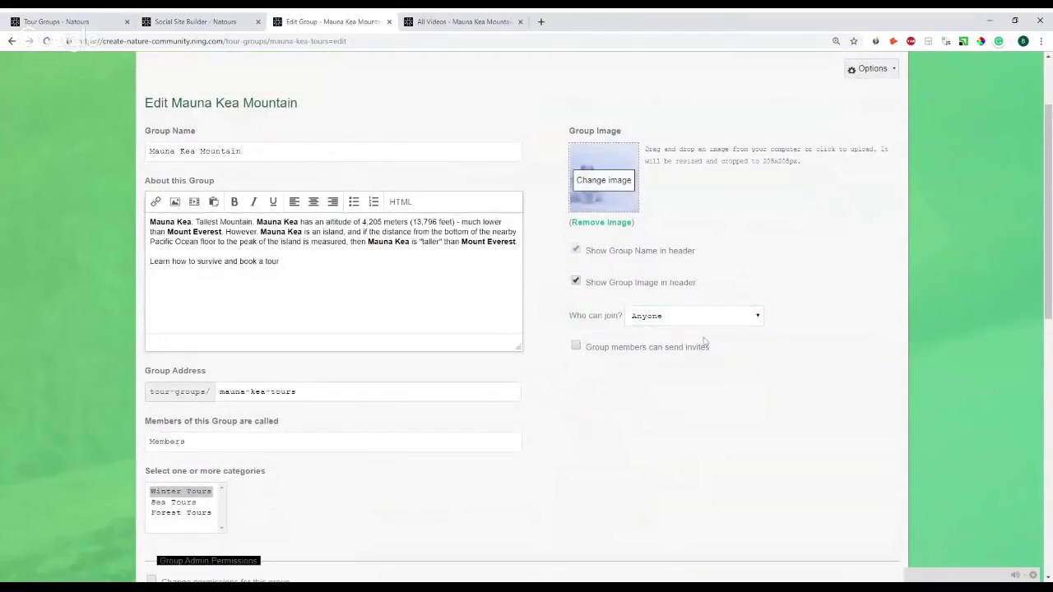
{"action": "scroll", "coordinate": [649, 353], "scroll_direction": "down", "scroll_amount": 3}
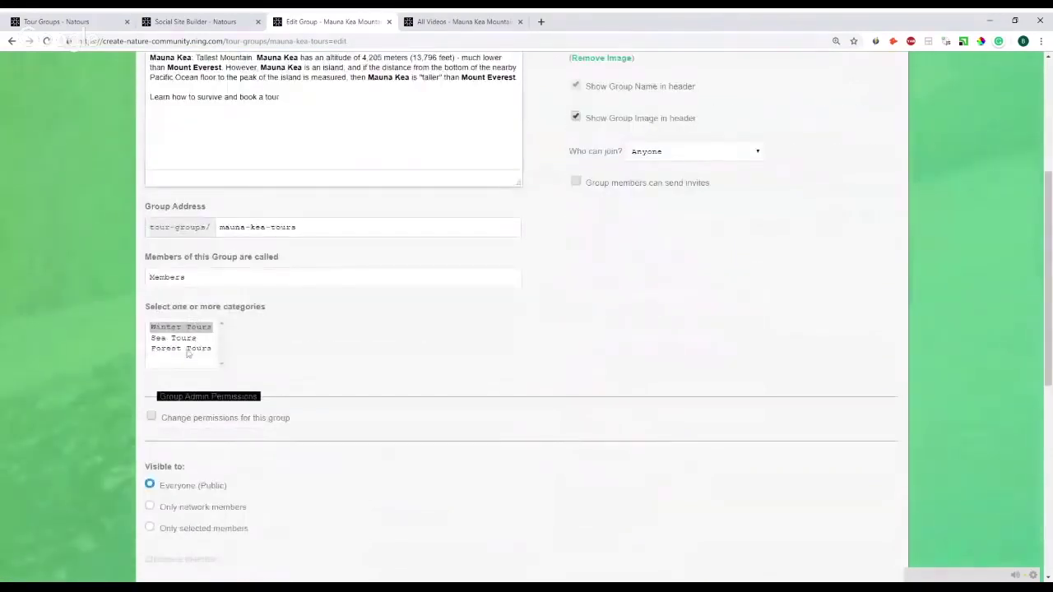
{"action": "left_click", "coordinate": [196, 19]}
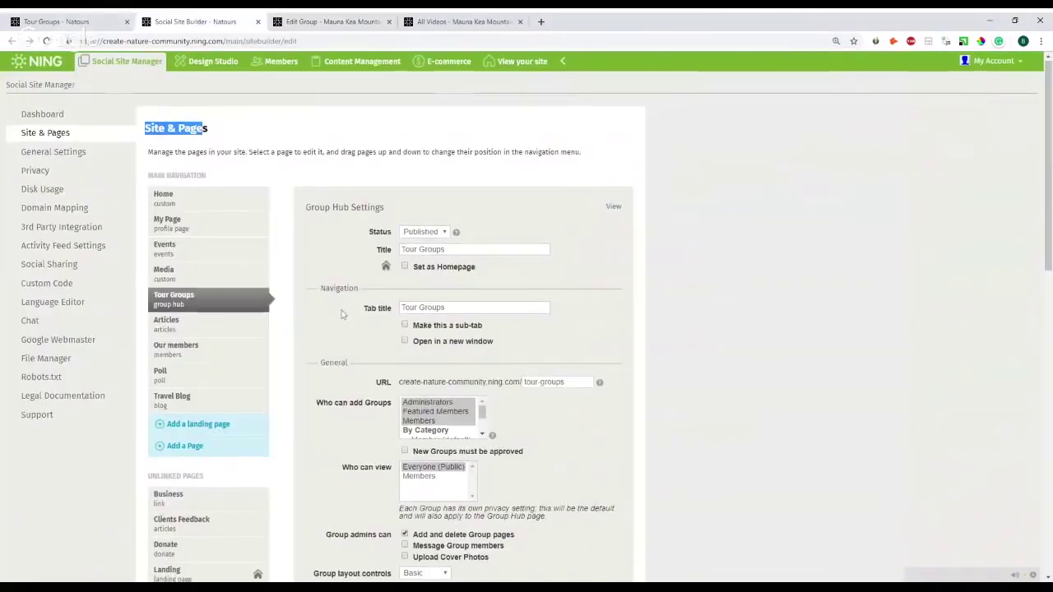
{"action": "scroll", "coordinate": [526, 329], "scroll_direction": "down", "scroll_amount": 3}
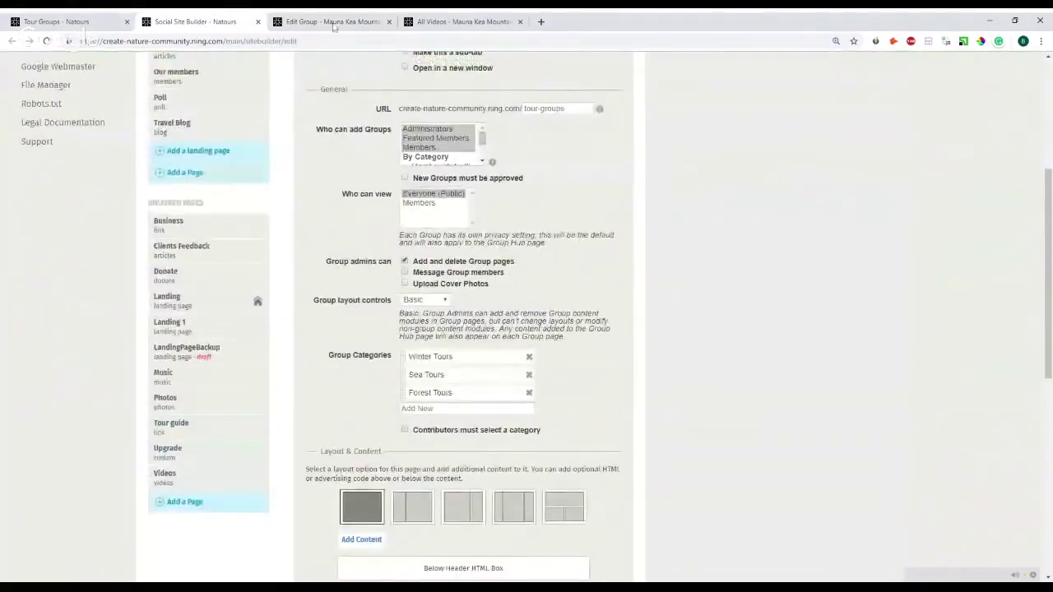
{"action": "left_click", "coordinate": [329, 21]}
{"action": "scroll", "coordinate": [214, 296], "scroll_direction": "down", "scroll_amount": 1}
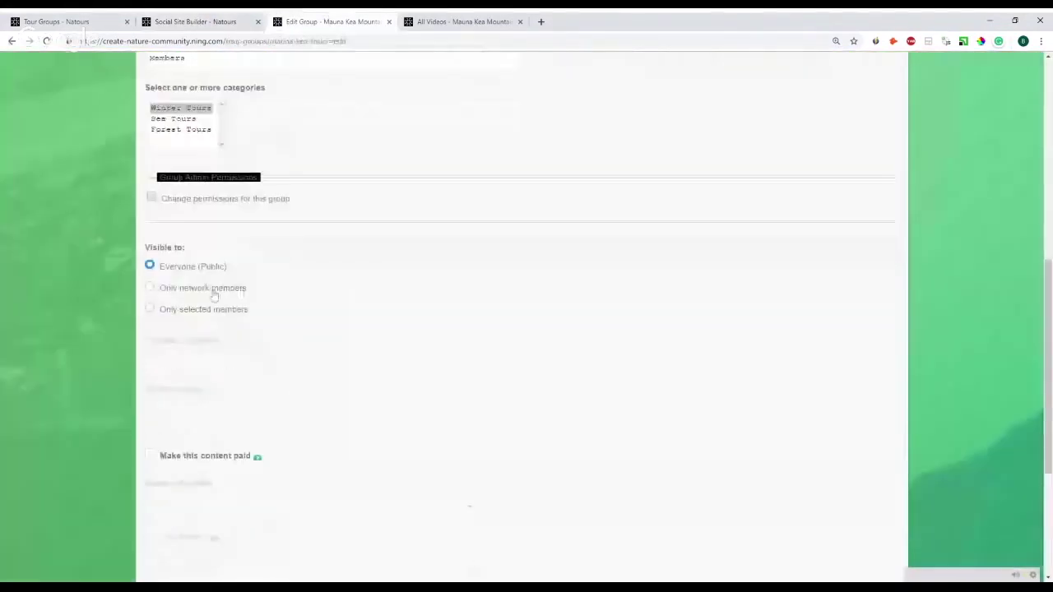
{"action": "scroll", "coordinate": [214, 296], "scroll_direction": "down", "scroll_amount": 1}
{"action": "triple_click", "coordinate": [182, 194]}
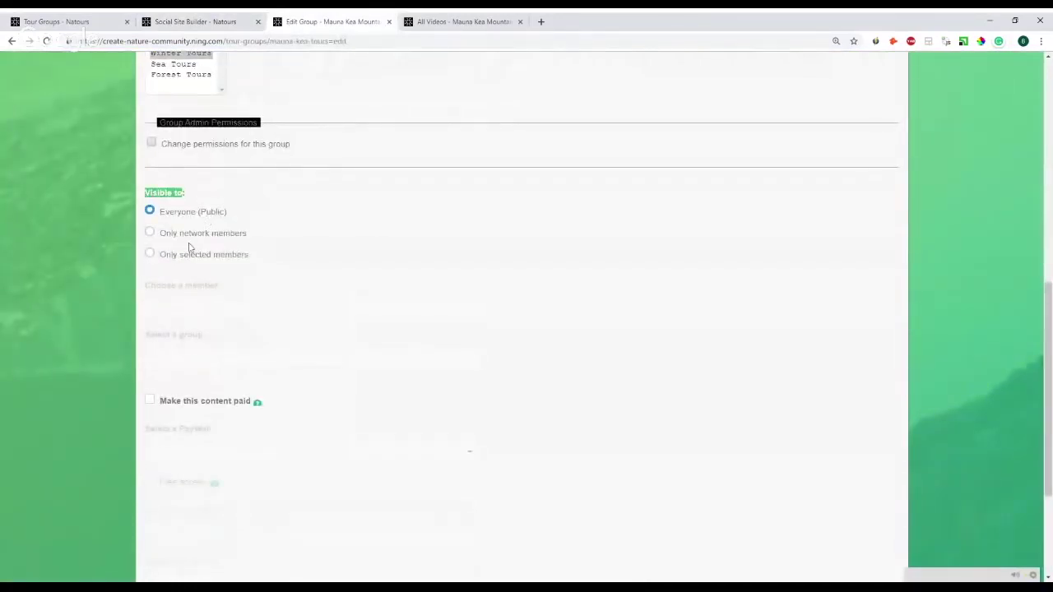
{"action": "scroll", "coordinate": [189, 247], "scroll_direction": "down", "scroll_amount": 2}
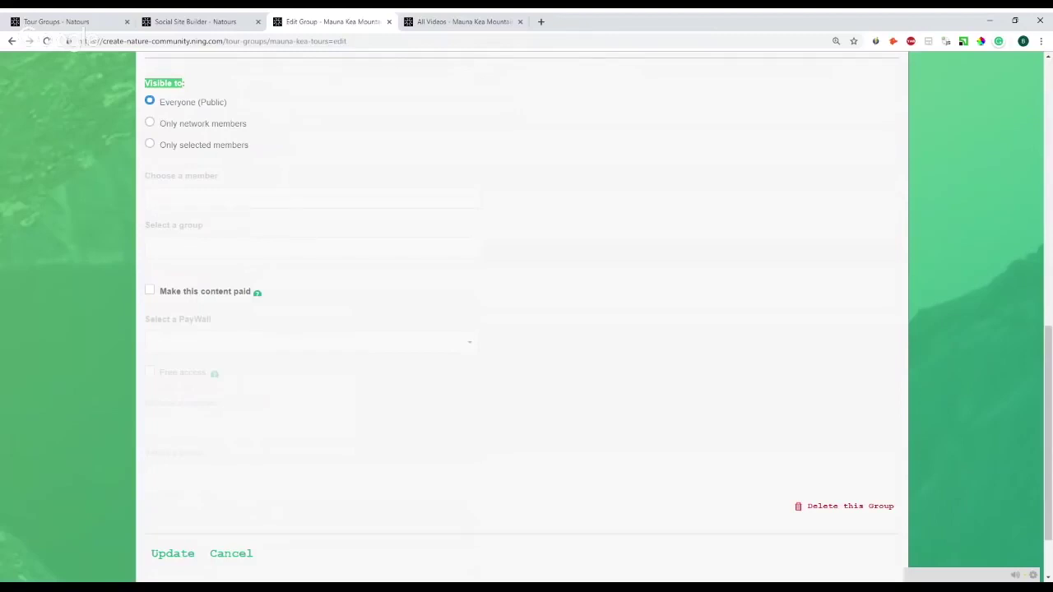
- Tick Make this content paid, then cancel the group edits
{"action": "left_click", "coordinate": [160, 296]}
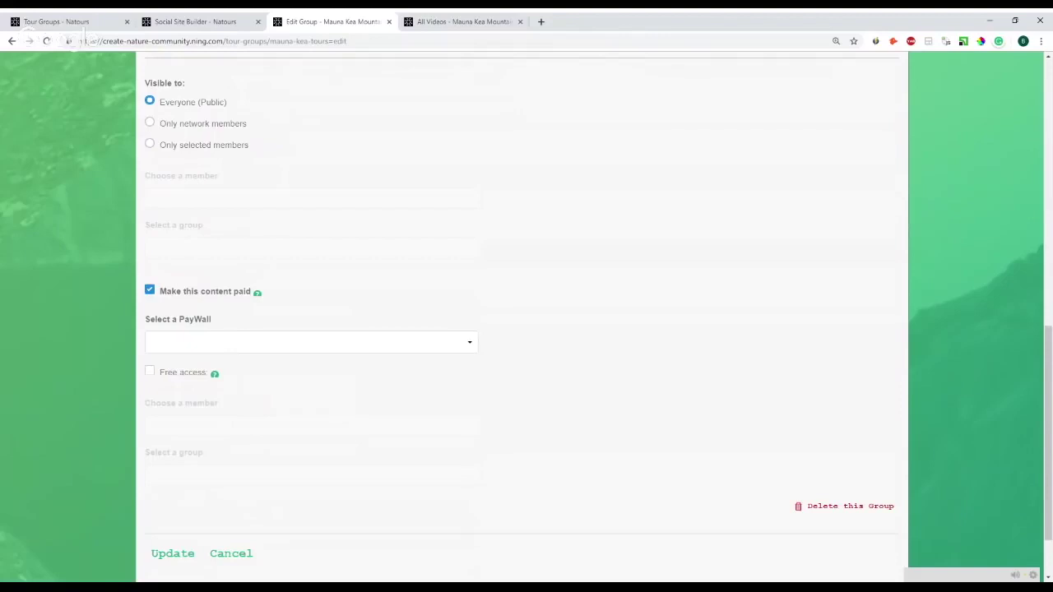
{"action": "scroll", "coordinate": [260, 341], "scroll_direction": "down", "scroll_amount": 1}
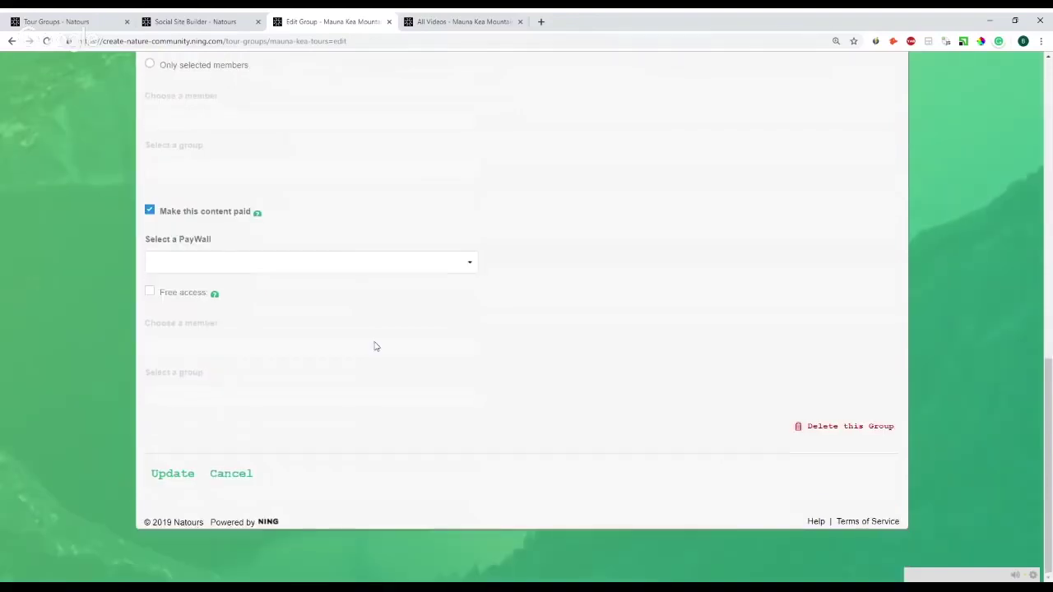
{"action": "left_click", "coordinate": [247, 475]}
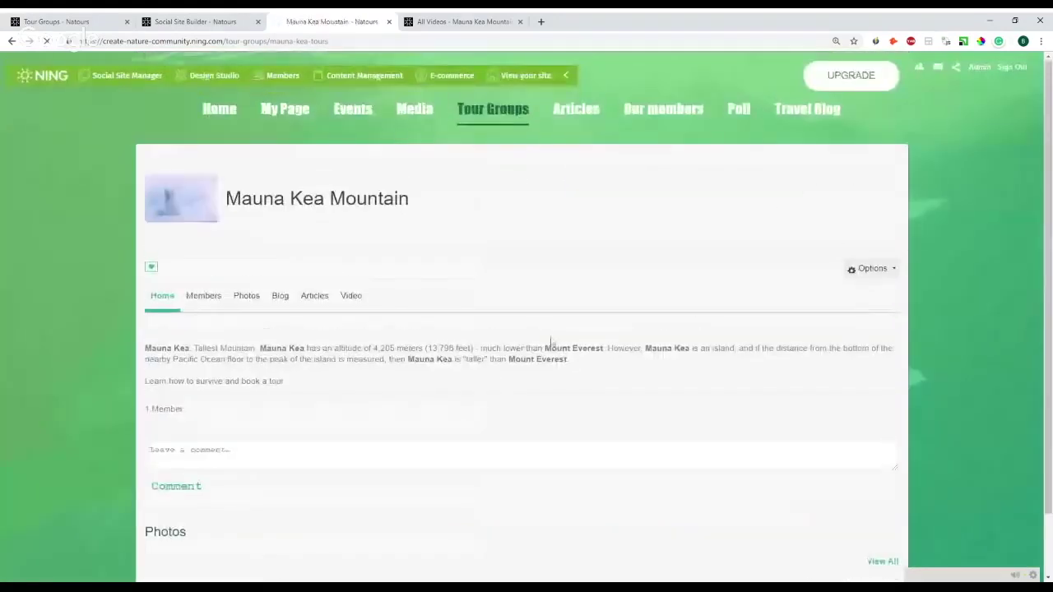
{"action": "left_click", "coordinate": [738, 113]}
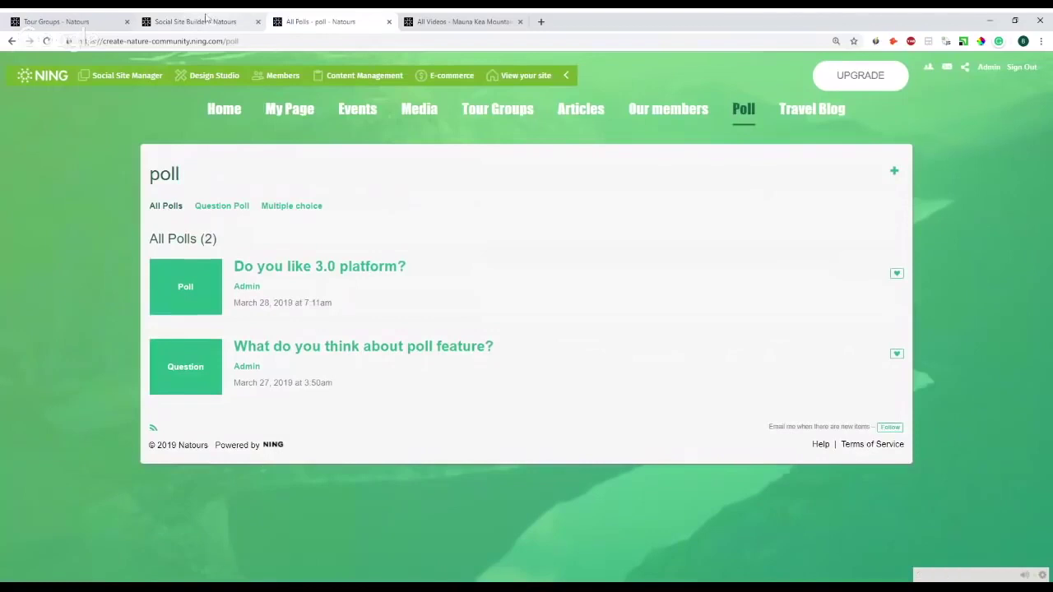
- Check the Poll page's settings in the site builder, then return to the All Polls listing
{"action": "left_click", "coordinate": [232, 16]}
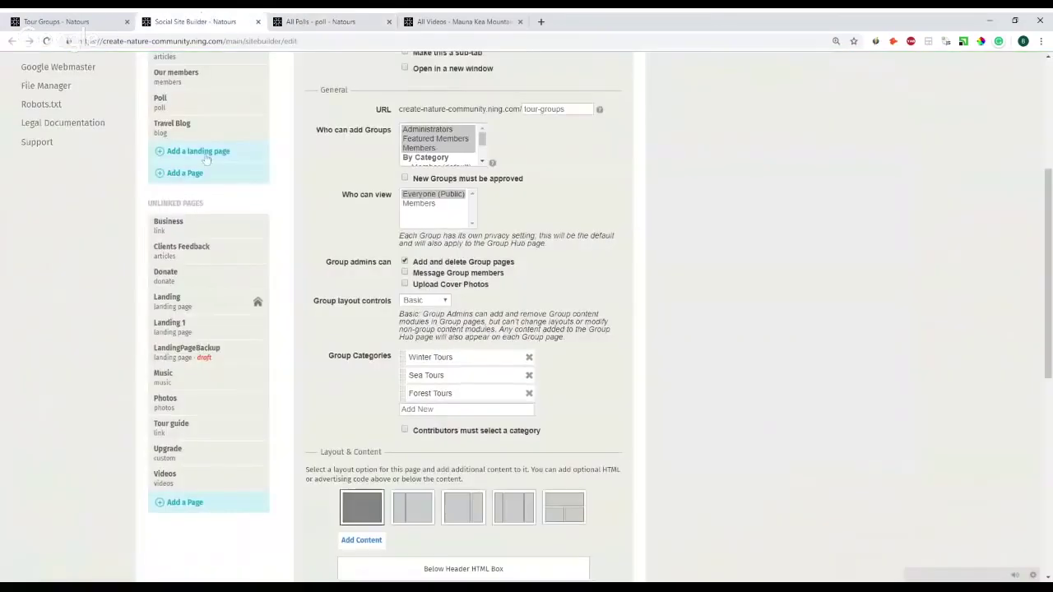
{"action": "scroll", "coordinate": [205, 159], "scroll_direction": "up", "scroll_amount": 2}
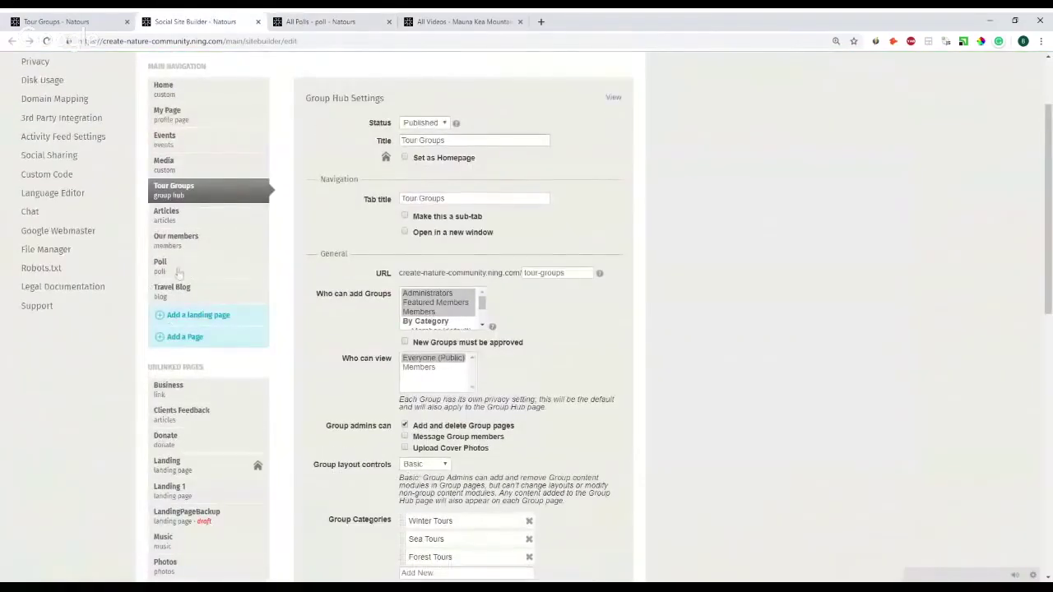
{"action": "left_click", "coordinate": [175, 272]}
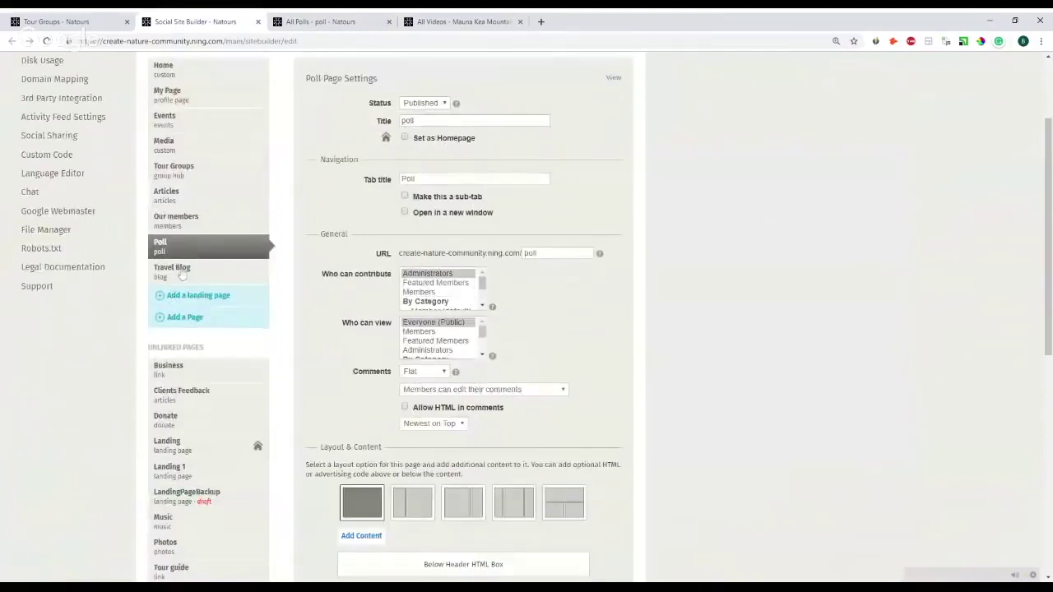
{"action": "scroll", "coordinate": [190, 329], "scroll_direction": "up", "scroll_amount": 2}
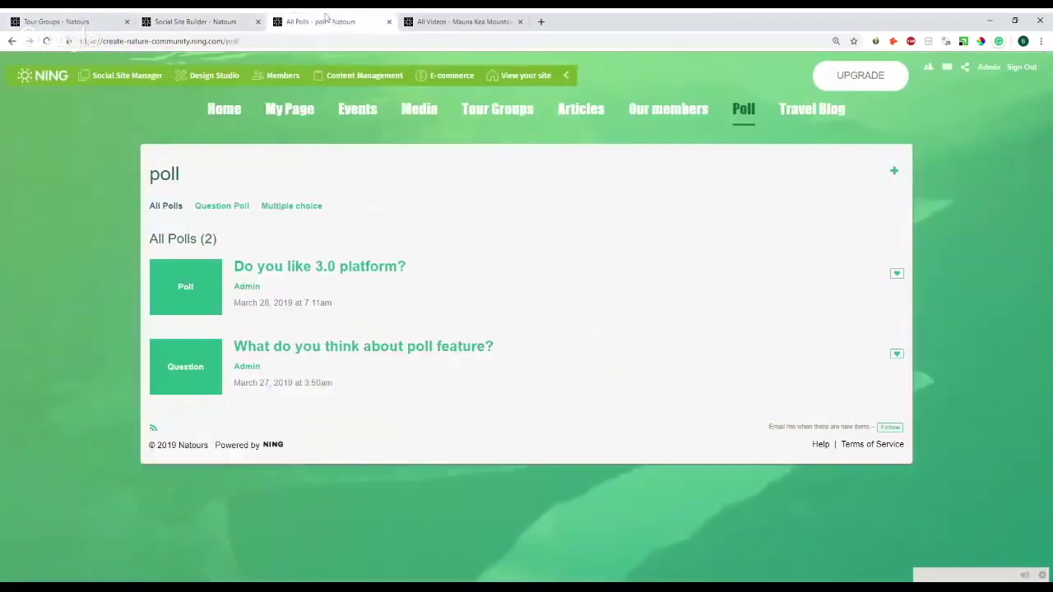
{"action": "left_click", "coordinate": [325, 21]}
- Open both polls in new tabs, close the Mauna Kea Mountain videos tab, and view results
{"action": "middle_click", "coordinate": [328, 348]}
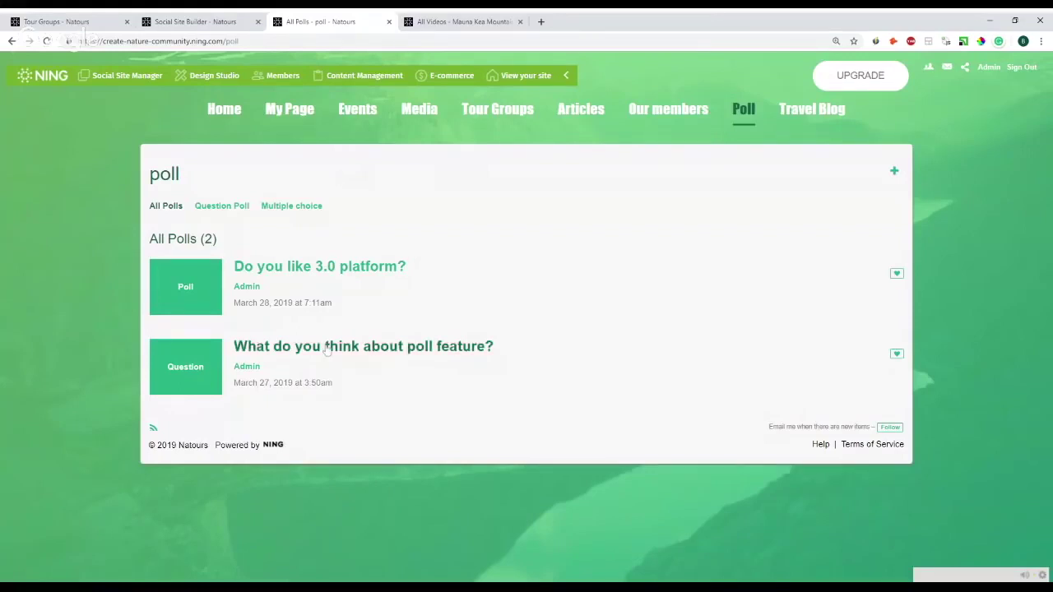
{"action": "middle_click", "coordinate": [343, 281]}
{"action": "left_click", "coordinate": [510, 22]}
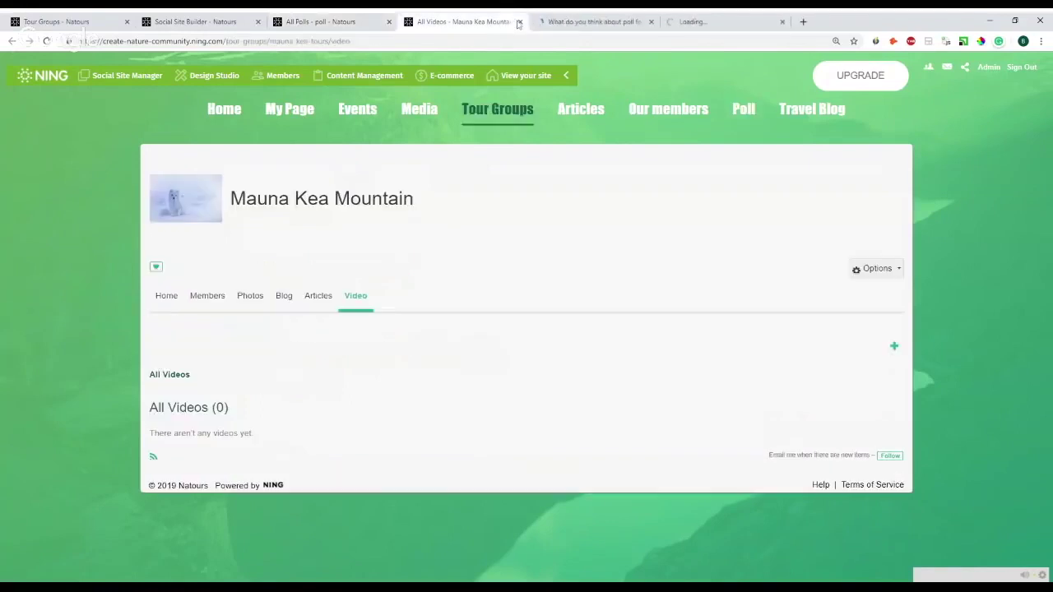
{"action": "left_click", "coordinate": [519, 22]}
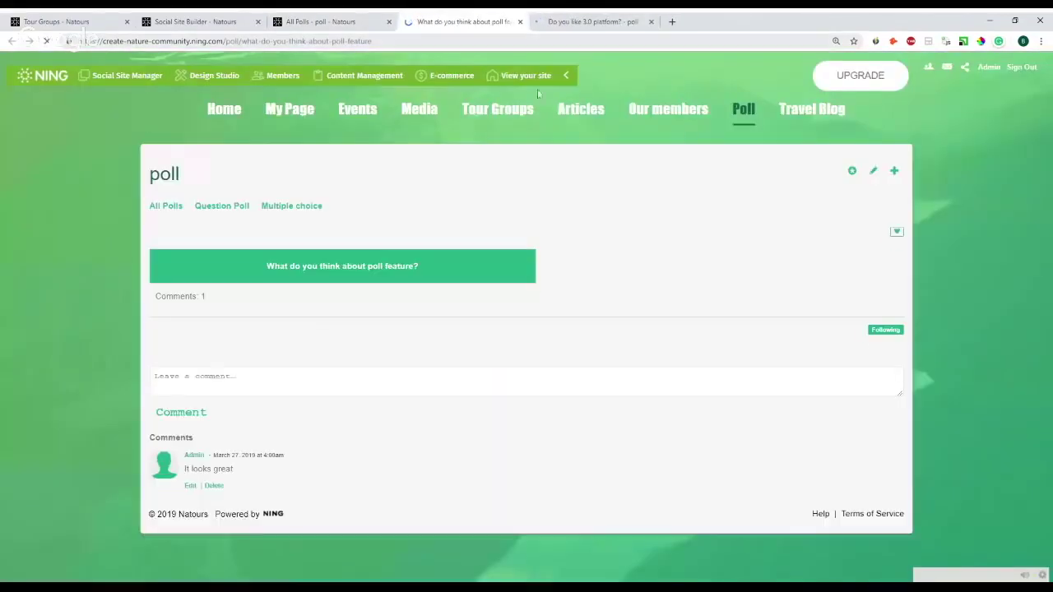
{"action": "left_click", "coordinate": [592, 22]}
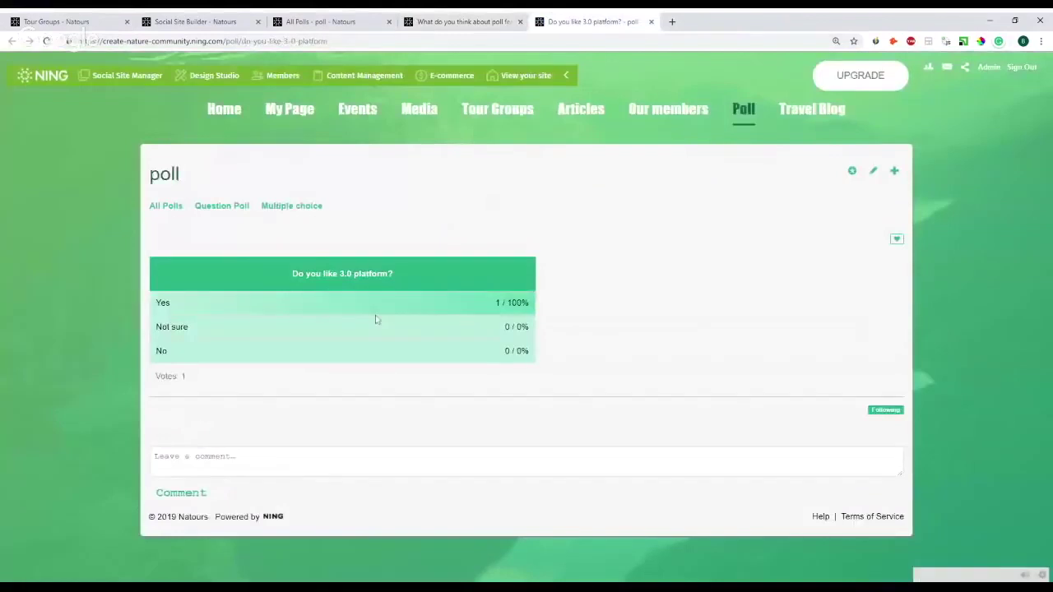
{"action": "left_click", "coordinate": [464, 21]}
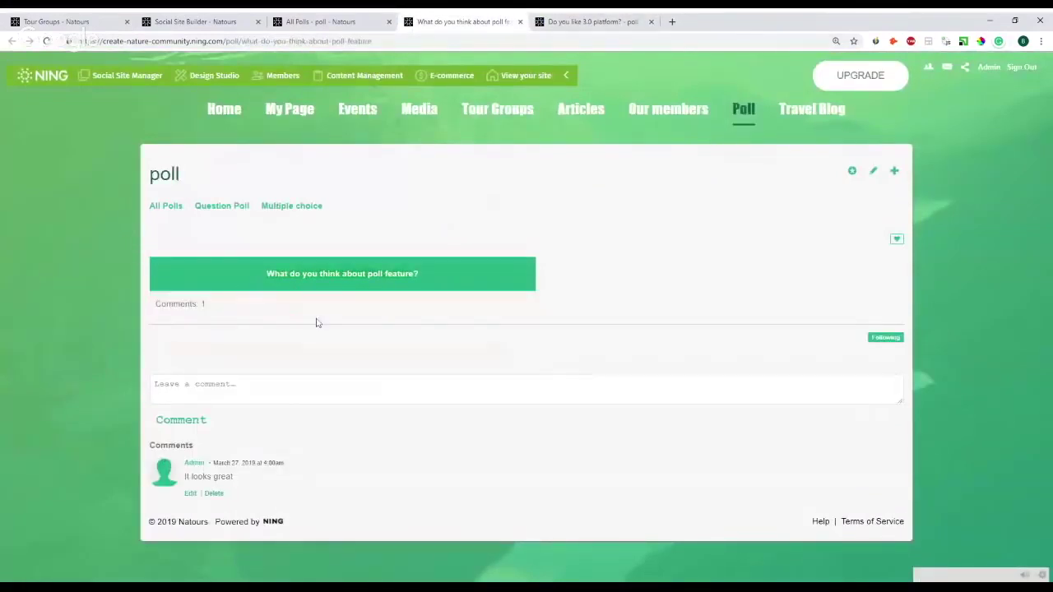
- Start a comment on the poll feature question, then close both poll tabs
{"action": "left_click", "coordinate": [329, 388]}
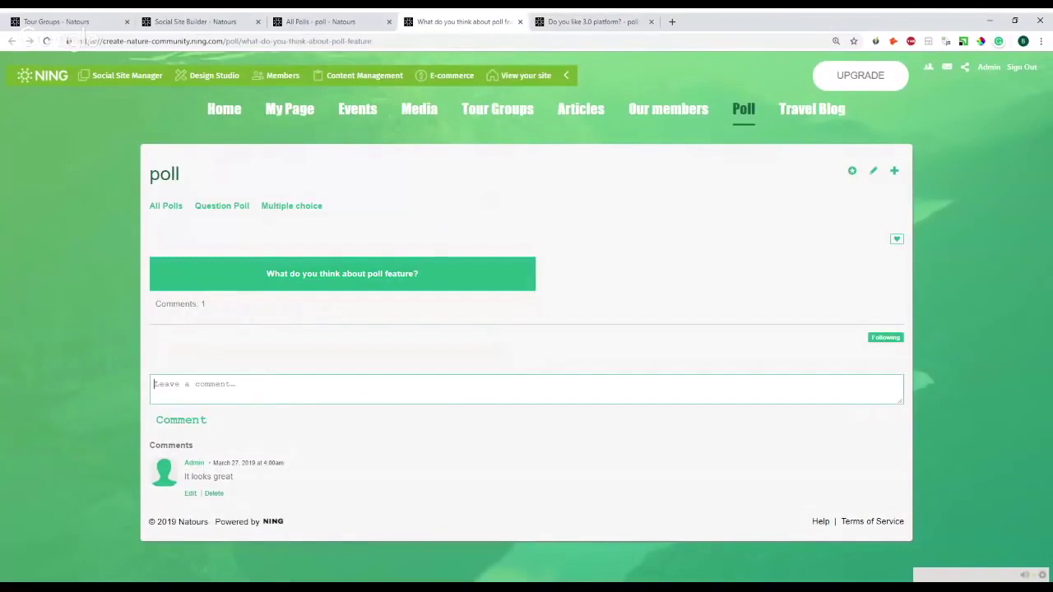
{"action": "left_click", "coordinate": [609, 20]}
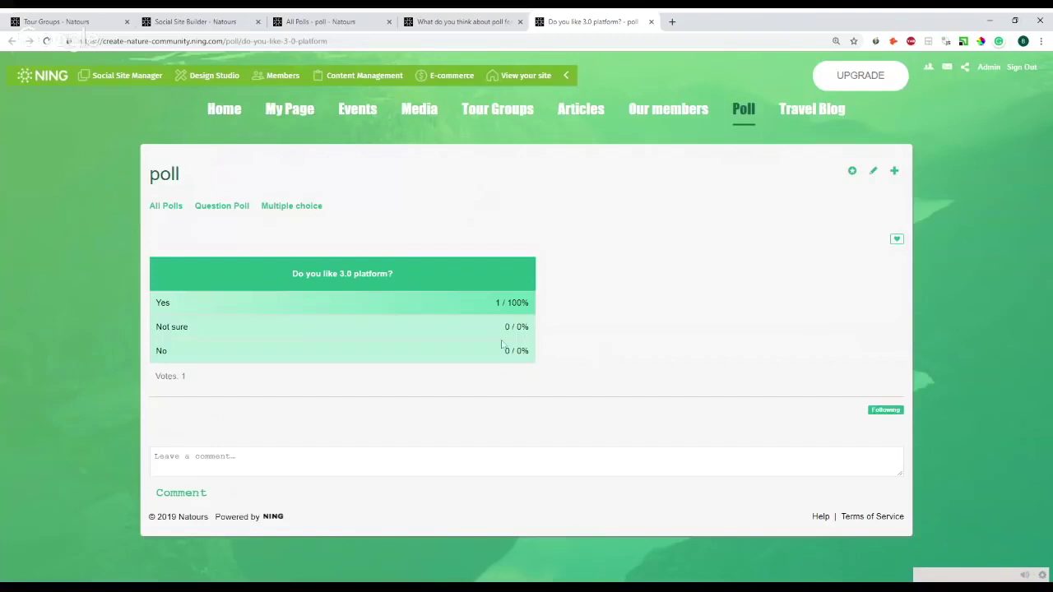
{"action": "left_click", "coordinate": [652, 22]}
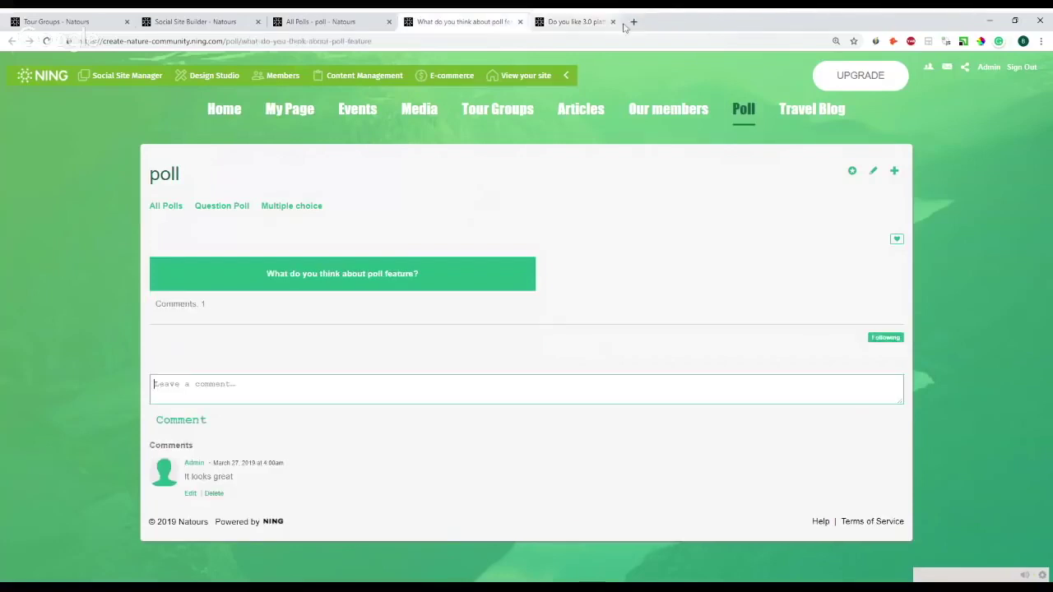
{"action": "left_click", "coordinate": [520, 22]}
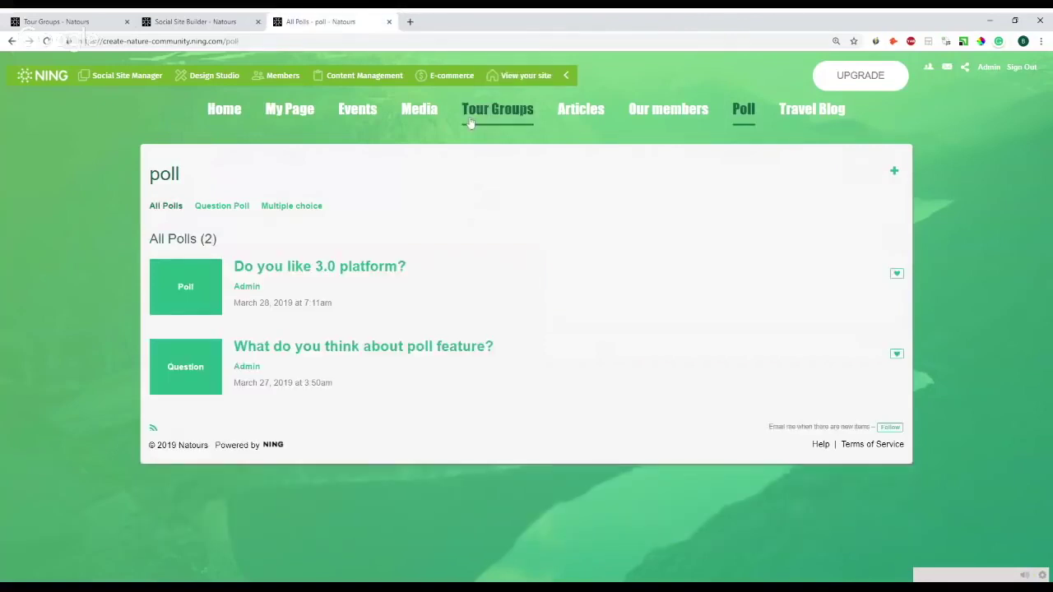
{"action": "left_click_drag", "start_coordinate": [232, 41], "coordinate": [89, 41]}
- Load the site's base address in a new tab to open the landing page
{"action": "key", "text": "ctrl+c"}
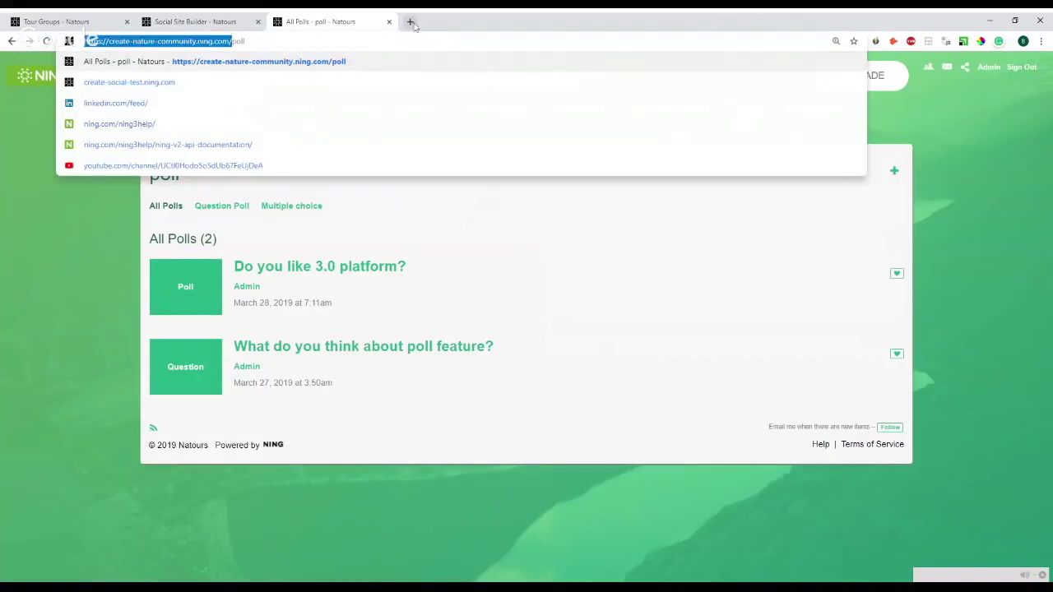
{"action": "left_click", "coordinate": [409, 21]}
{"action": "key", "text": "ctrl+v"}
{"action": "key", "text": "Return"}
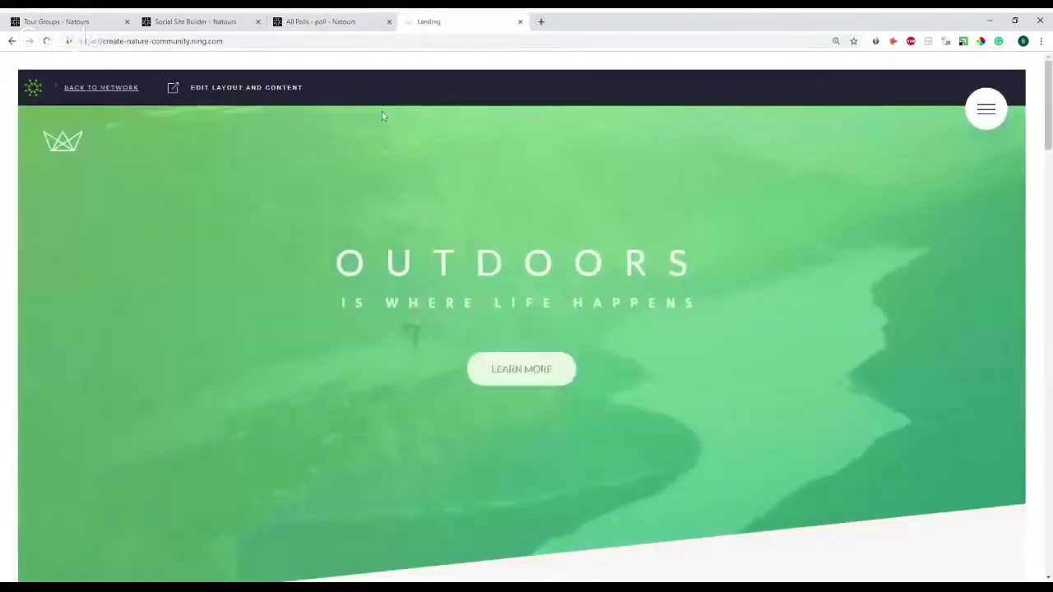
- Scroll through the landing page's features, plans and testimonials, then return to All Polls
{"action": "scroll", "coordinate": [626, 218], "scroll_direction": "down", "scroll_amount": 1}
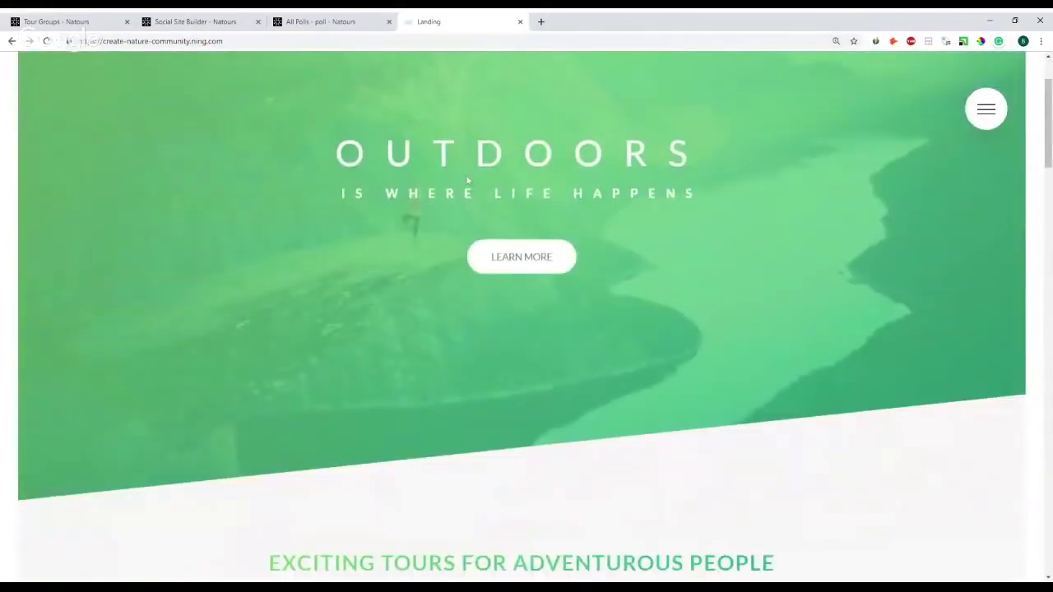
{"action": "scroll", "coordinate": [517, 240], "scroll_direction": "up", "scroll_amount": 1}
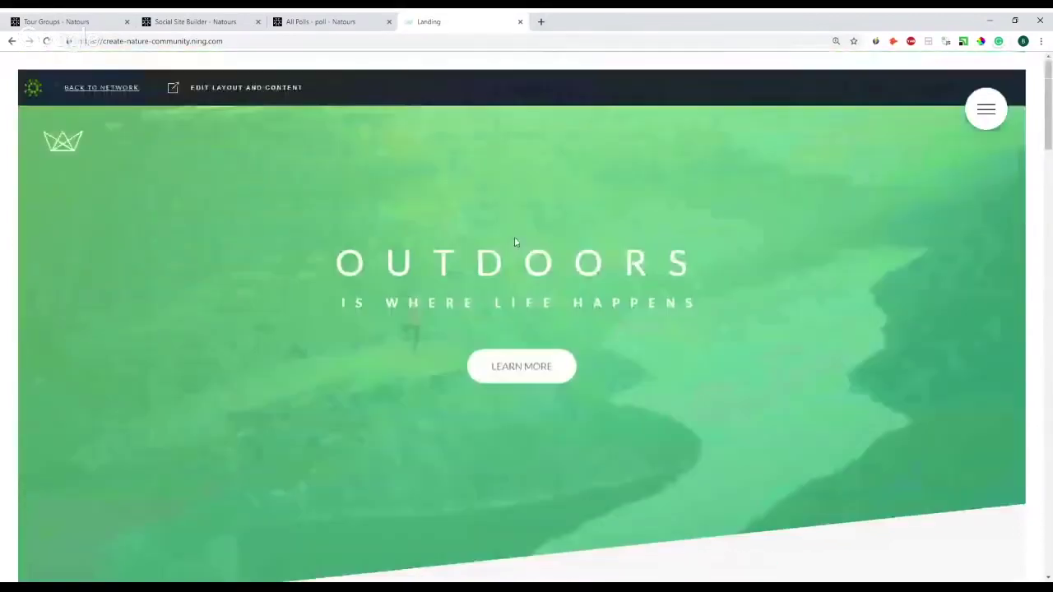
{"action": "scroll", "coordinate": [449, 257], "scroll_direction": "down", "scroll_amount": 4}
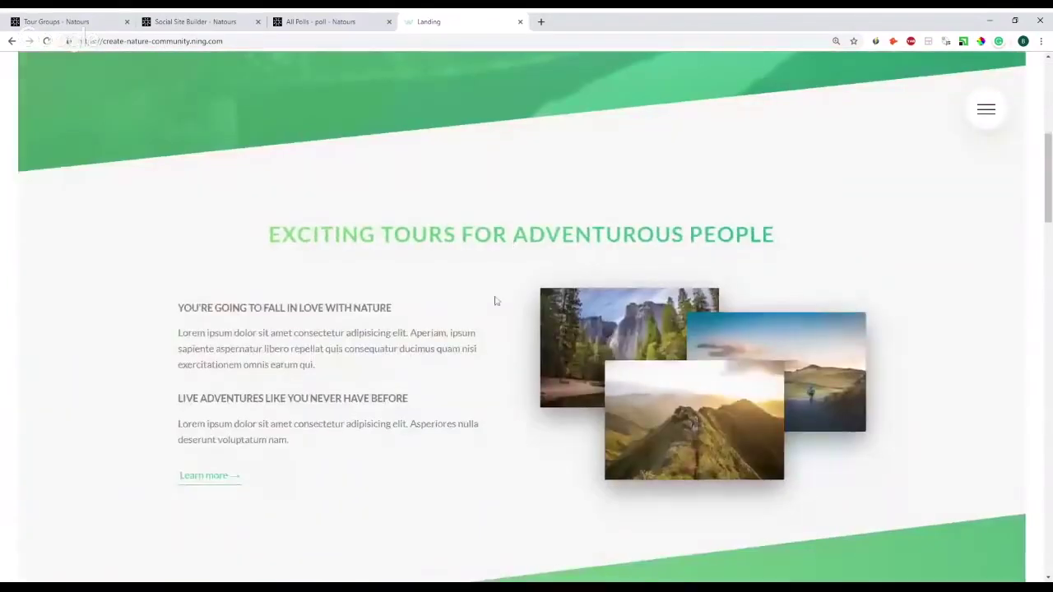
{"action": "scroll", "coordinate": [365, 292], "scroll_direction": "down", "scroll_amount": 3}
{"action": "scroll", "coordinate": [366, 292], "scroll_direction": "down", "scroll_amount": 2}
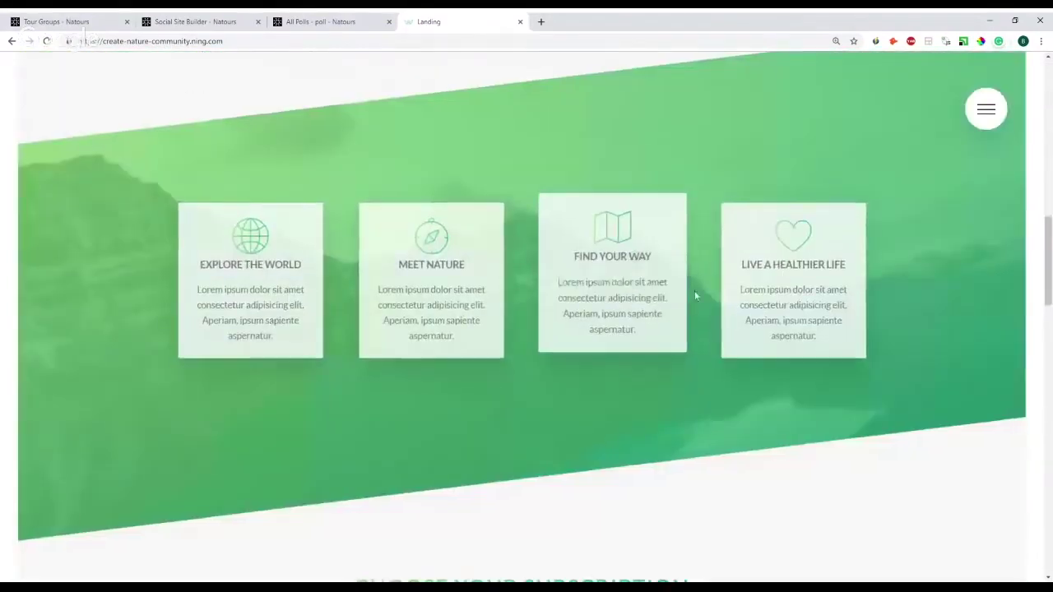
{"action": "scroll", "coordinate": [658, 289], "scroll_direction": "down", "scroll_amount": 3}
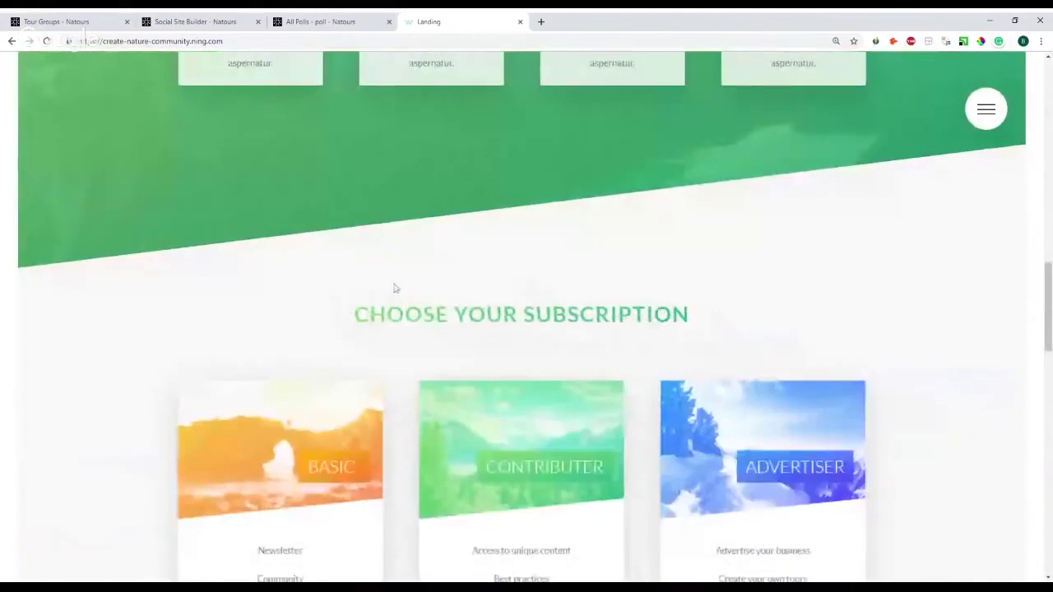
{"action": "scroll", "coordinate": [354, 289], "scroll_direction": "down", "scroll_amount": 2}
{"action": "mouse_move", "coordinate": [230, 308]}
{"action": "scroll", "coordinate": [280, 308], "scroll_direction": "down", "scroll_amount": 2}
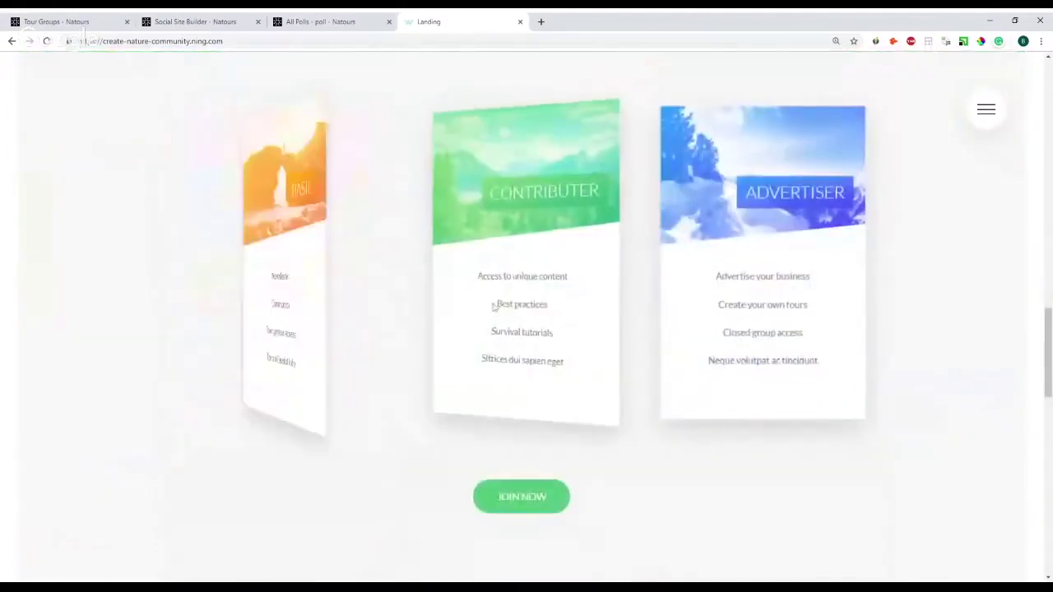
{"action": "scroll", "coordinate": [781, 279], "scroll_direction": "up", "scroll_amount": 1}
{"action": "scroll", "coordinate": [705, 327], "scroll_direction": "down", "scroll_amount": 1}
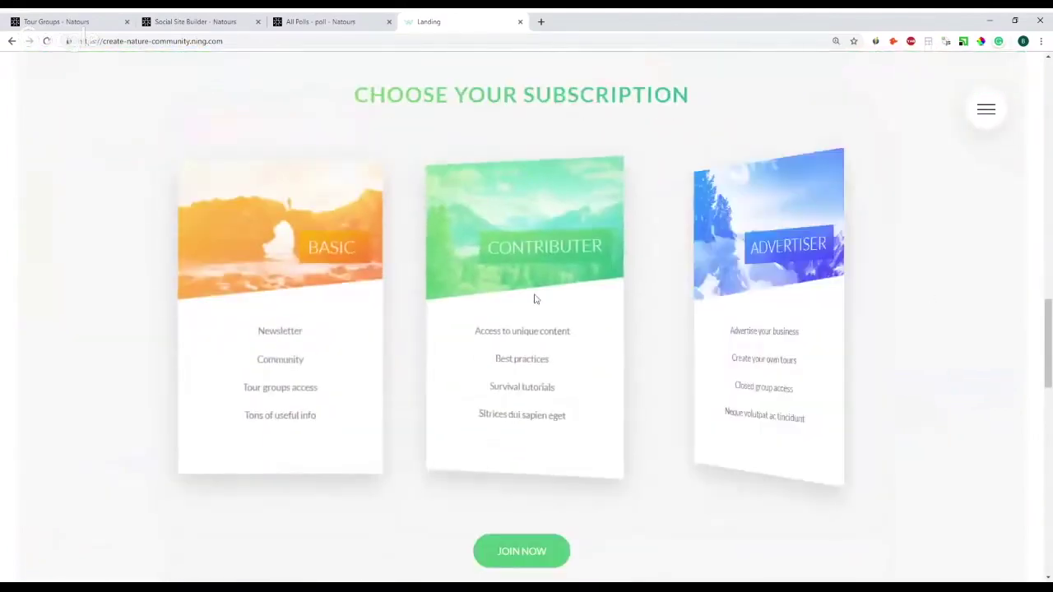
{"action": "mouse_move", "coordinate": [509, 330]}
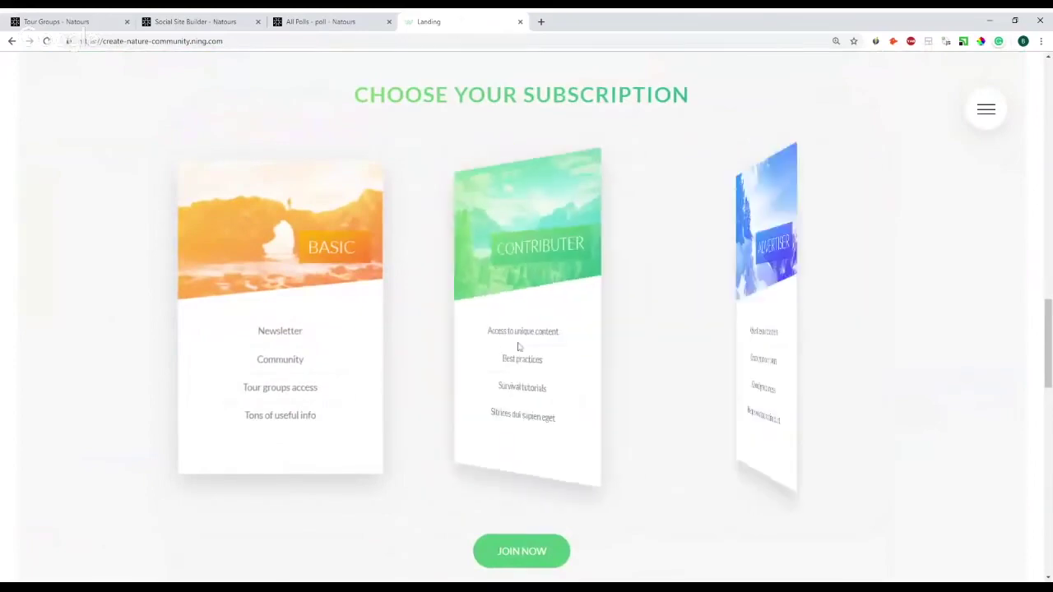
{"action": "scroll", "coordinate": [562, 348], "scroll_direction": "down", "scroll_amount": 5}
{"action": "scroll", "coordinate": [299, 305], "scroll_direction": "down", "scroll_amount": 6}
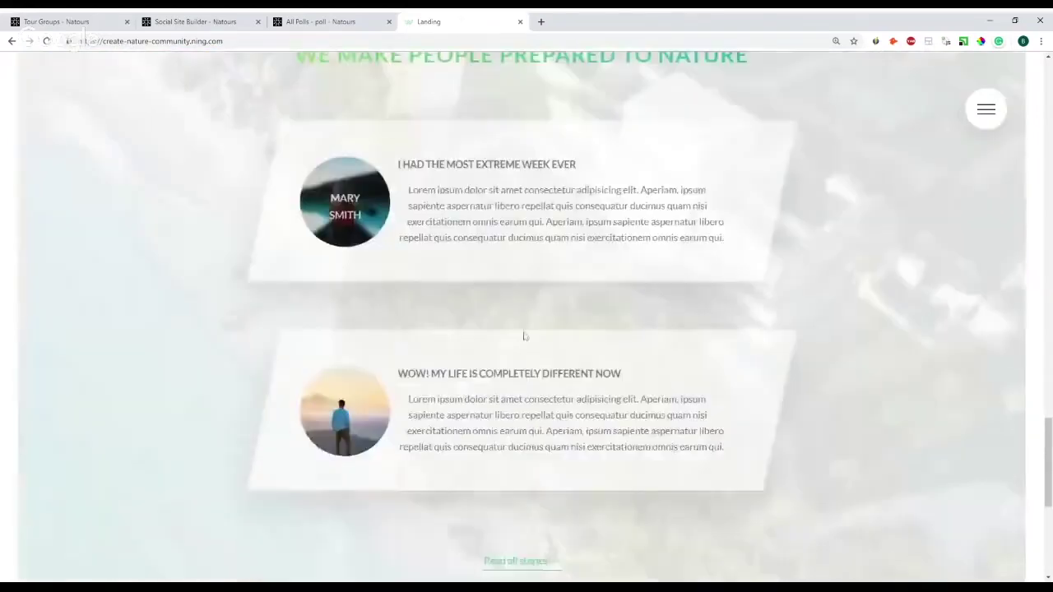
{"action": "scroll", "coordinate": [424, 332], "scroll_direction": "down", "scroll_amount": 3}
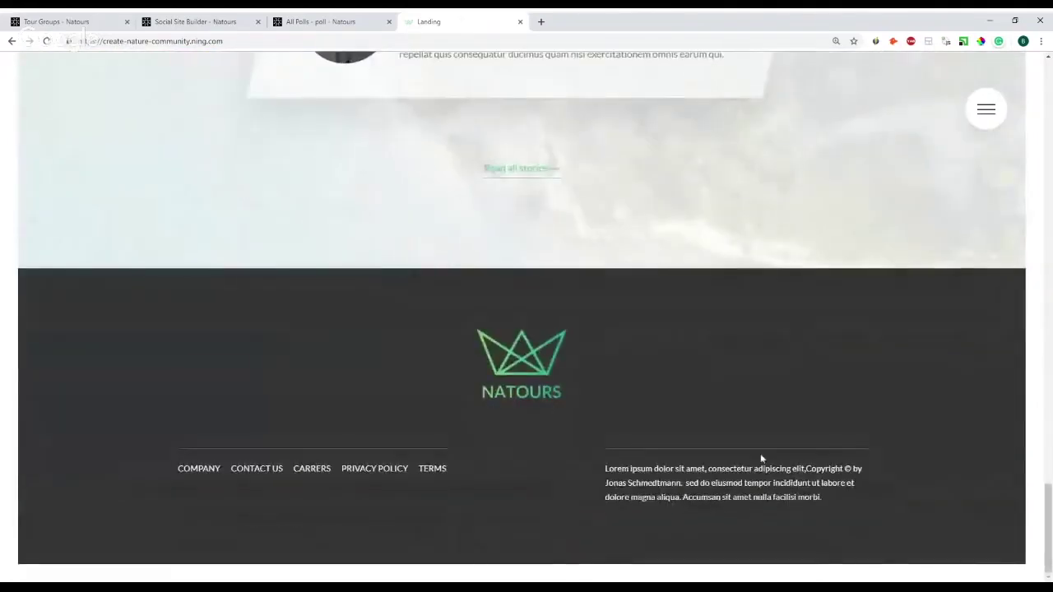
{"action": "scroll", "coordinate": [752, 421], "scroll_direction": "up", "scroll_amount": 9}
{"action": "scroll", "coordinate": [753, 421], "scroll_direction": "up", "scroll_amount": 7}
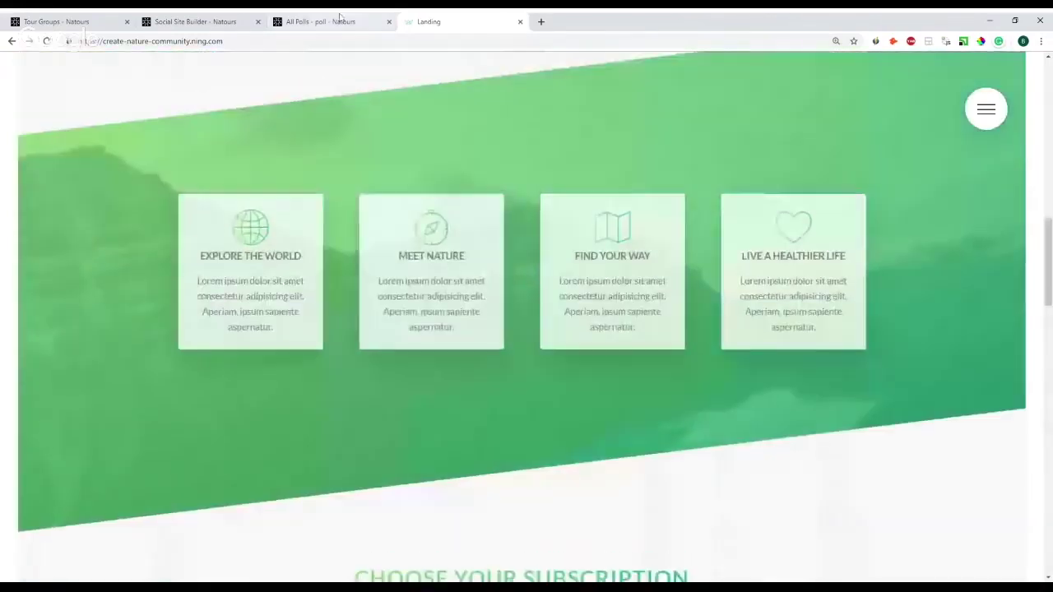
{"action": "left_click", "coordinate": [321, 22]}
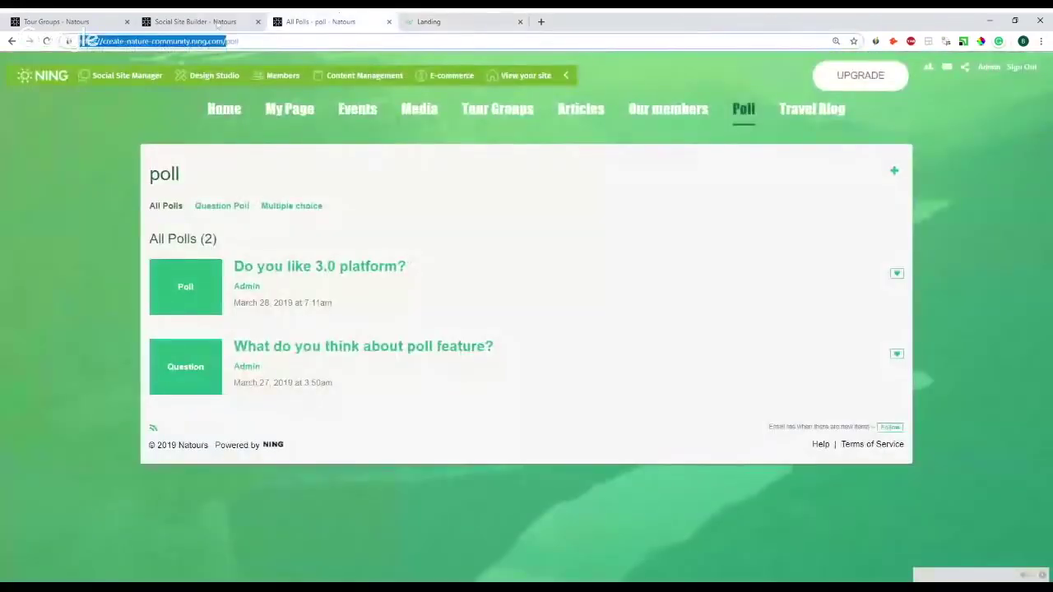
- Select Landing 1 under Unlinked Pages, move it to the top, and open its layout editor
{"action": "left_click", "coordinate": [216, 20]}
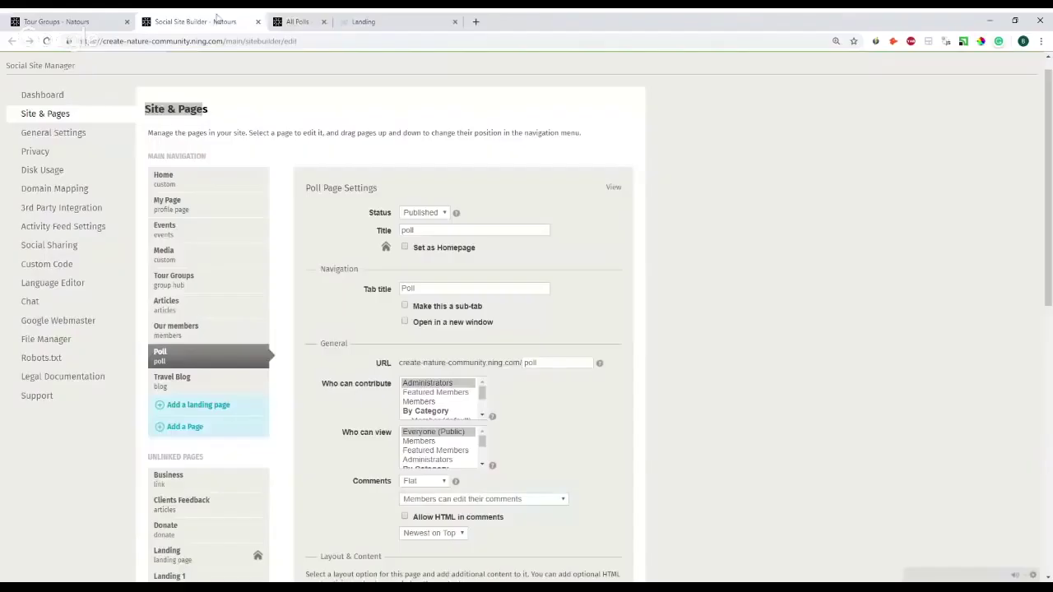
{"action": "left_click", "coordinate": [143, 125]}
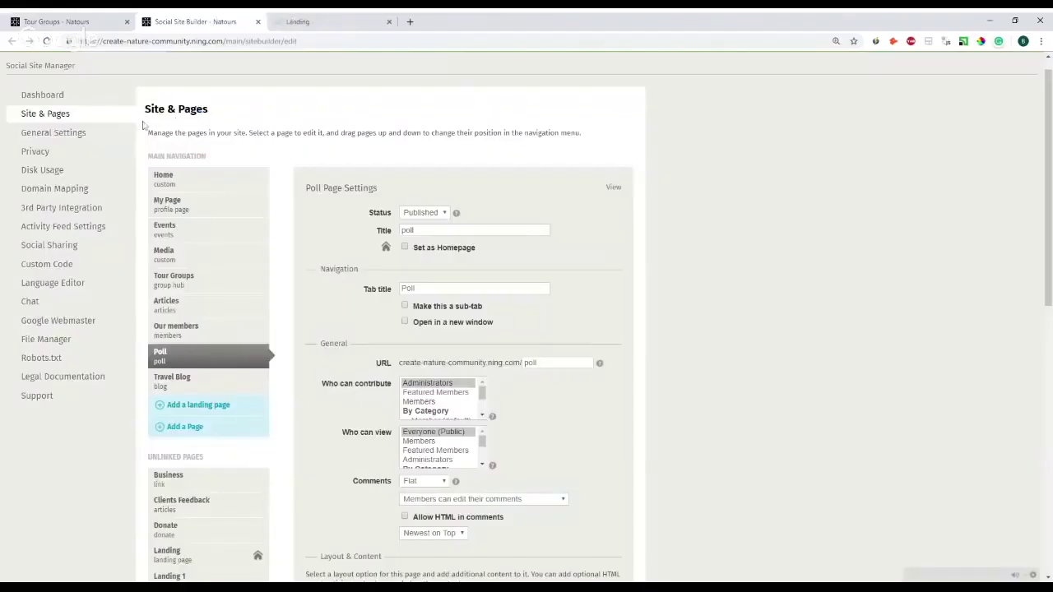
{"action": "scroll", "coordinate": [246, 186], "scroll_direction": "down", "scroll_amount": 2}
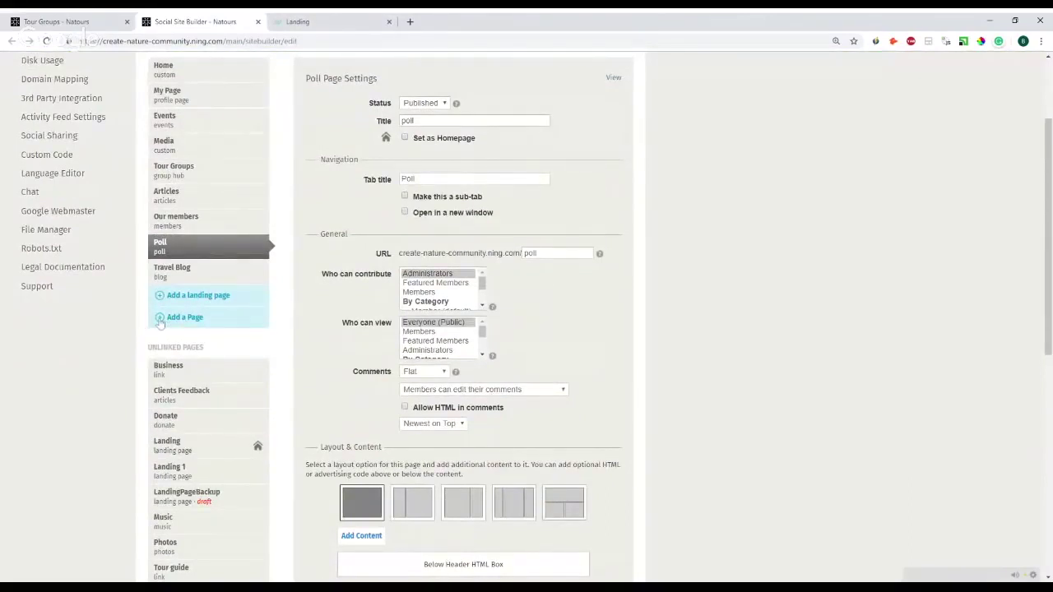
{"action": "scroll", "coordinate": [174, 359], "scroll_direction": "down", "scroll_amount": 1}
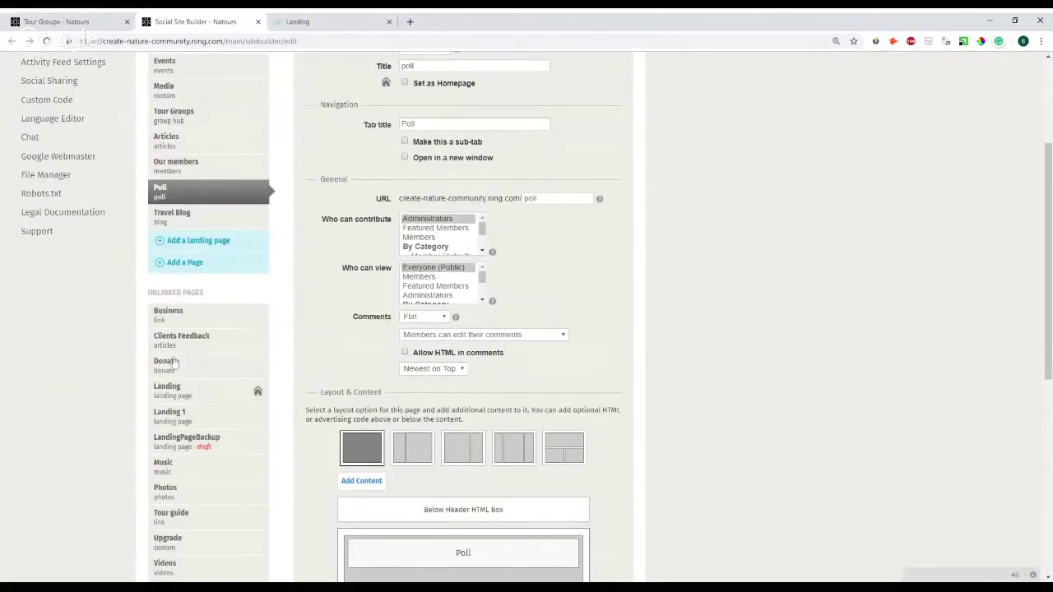
{"action": "left_click", "coordinate": [174, 416]}
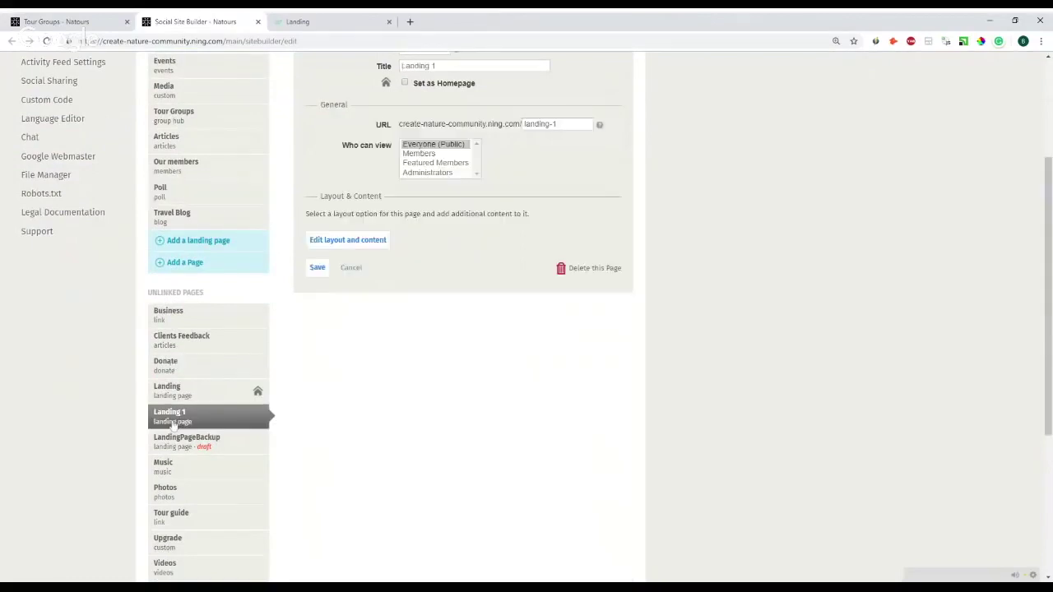
{"action": "scroll", "coordinate": [135, 334], "scroll_direction": "down", "scroll_amount": 2}
{"action": "left_click_drag", "start_coordinate": [189, 374], "coordinate": [270, 278]}
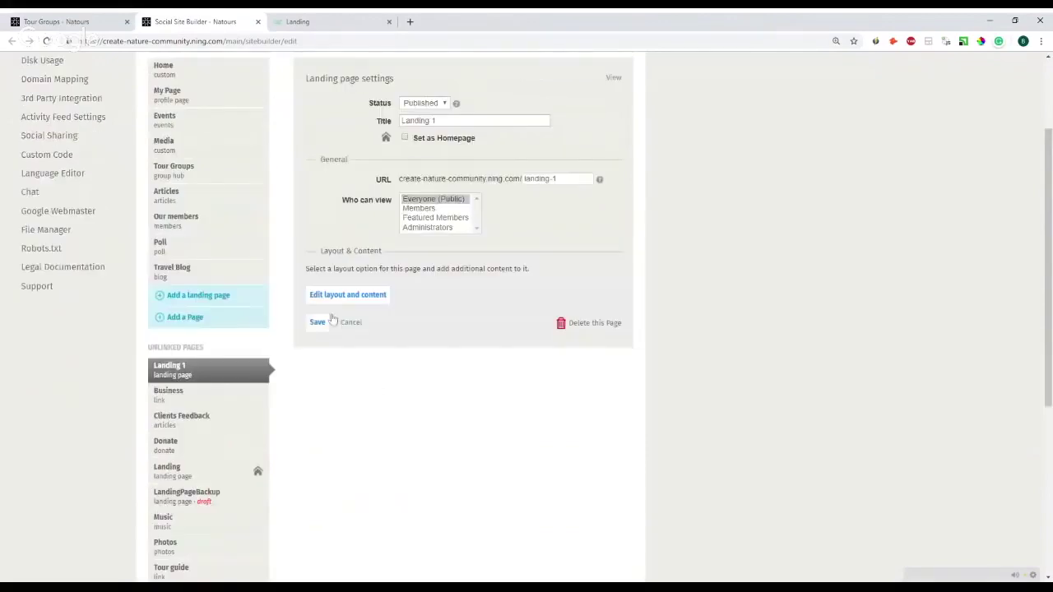
{"action": "left_click", "coordinate": [339, 301]}
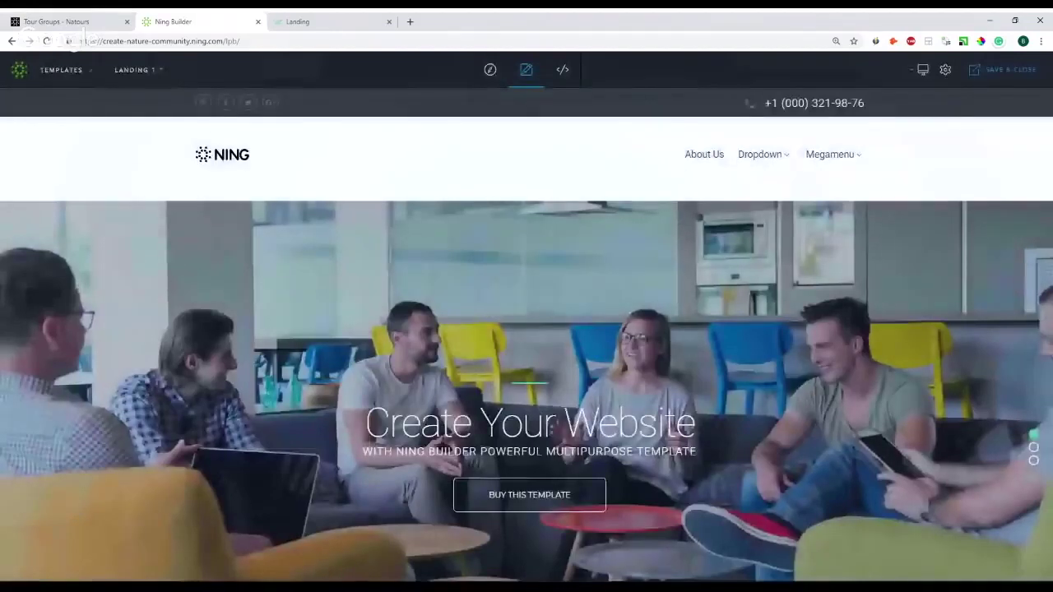
- Insert the Horizontal Progress About Us preset below the product cards
{"action": "left_click", "coordinate": [84, 72]}
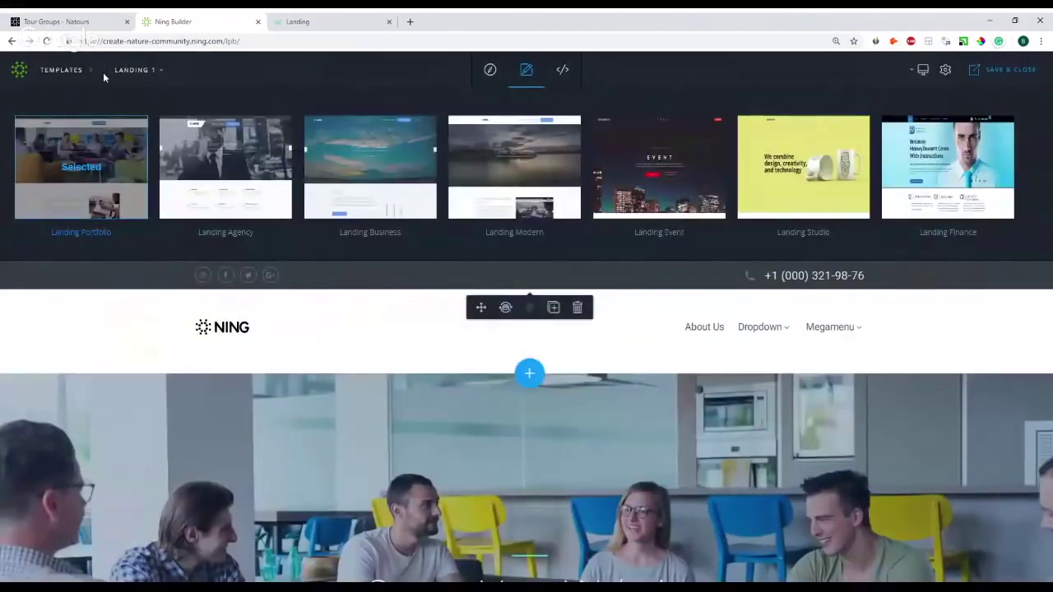
{"action": "left_click", "coordinate": [93, 74]}
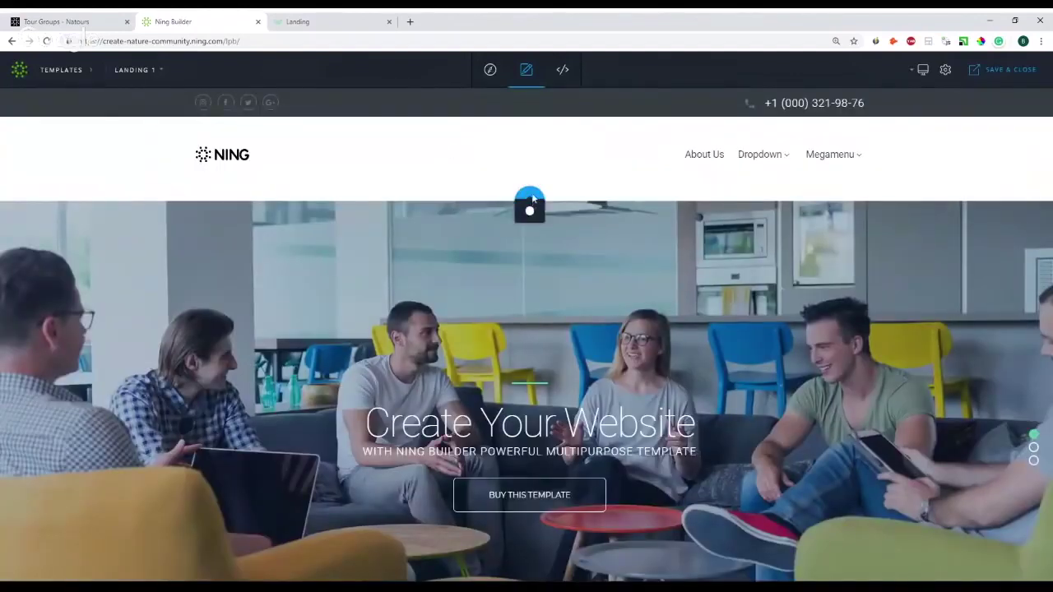
{"action": "scroll", "coordinate": [551, 362], "scroll_direction": "down", "scroll_amount": 5}
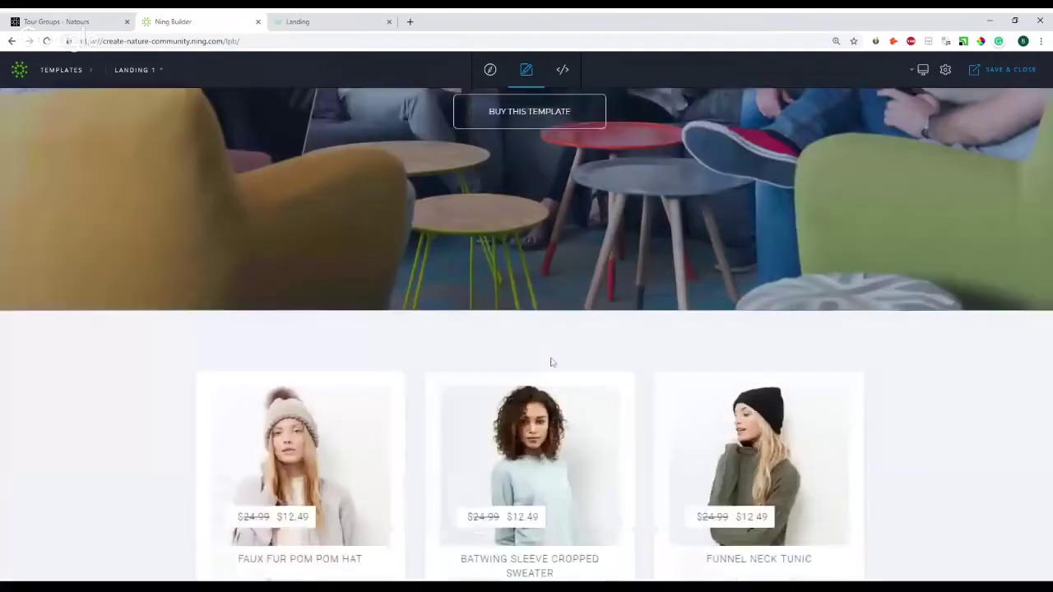
{"action": "scroll", "coordinate": [551, 362], "scroll_direction": "down", "scroll_amount": 3}
{"action": "scroll", "coordinate": [536, 275], "scroll_direction": "down", "scroll_amount": 3}
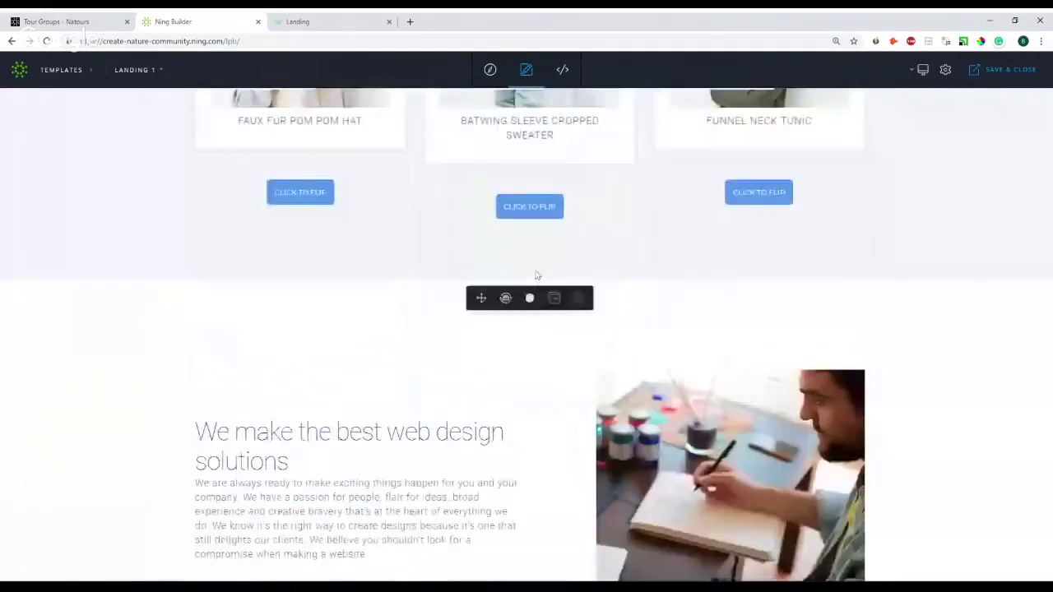
{"action": "left_click", "coordinate": [528, 279]}
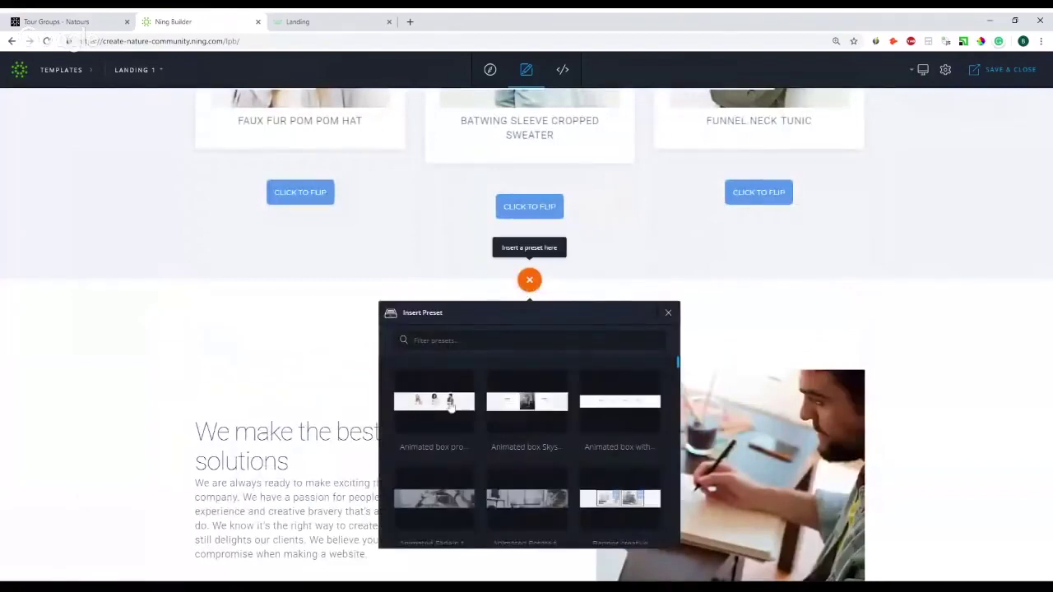
{"action": "scroll", "coordinate": [444, 403], "scroll_direction": "down", "scroll_amount": 5}
{"action": "scroll", "coordinate": [494, 420], "scroll_direction": "down", "scroll_amount": 8}
{"action": "scroll", "coordinate": [493, 434], "scroll_direction": "up", "scroll_amount": 2}
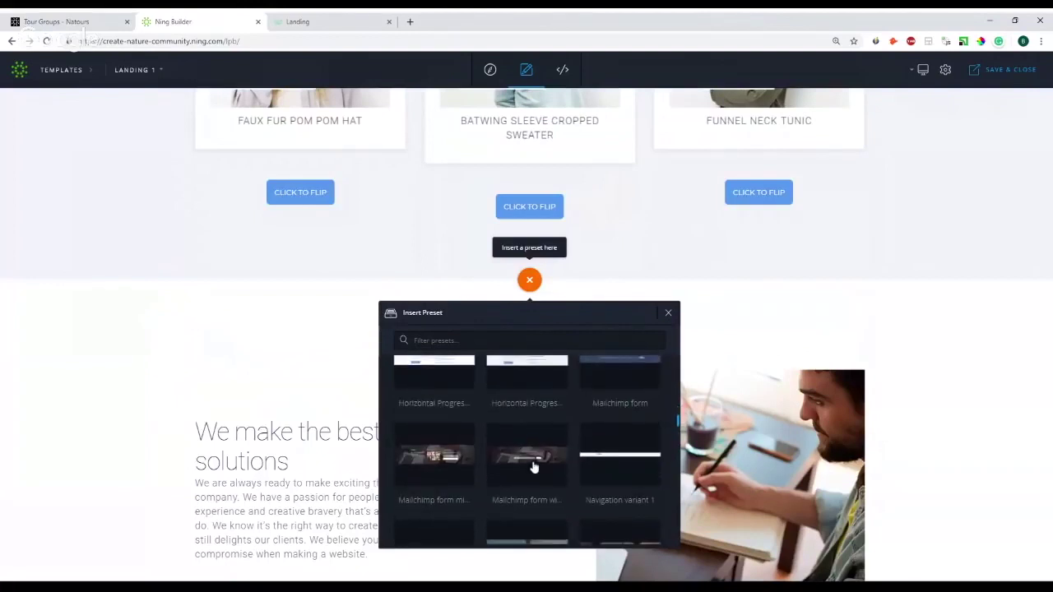
{"action": "scroll", "coordinate": [533, 467], "scroll_direction": "up", "scroll_amount": 1}
{"action": "left_click", "coordinate": [530, 426]}
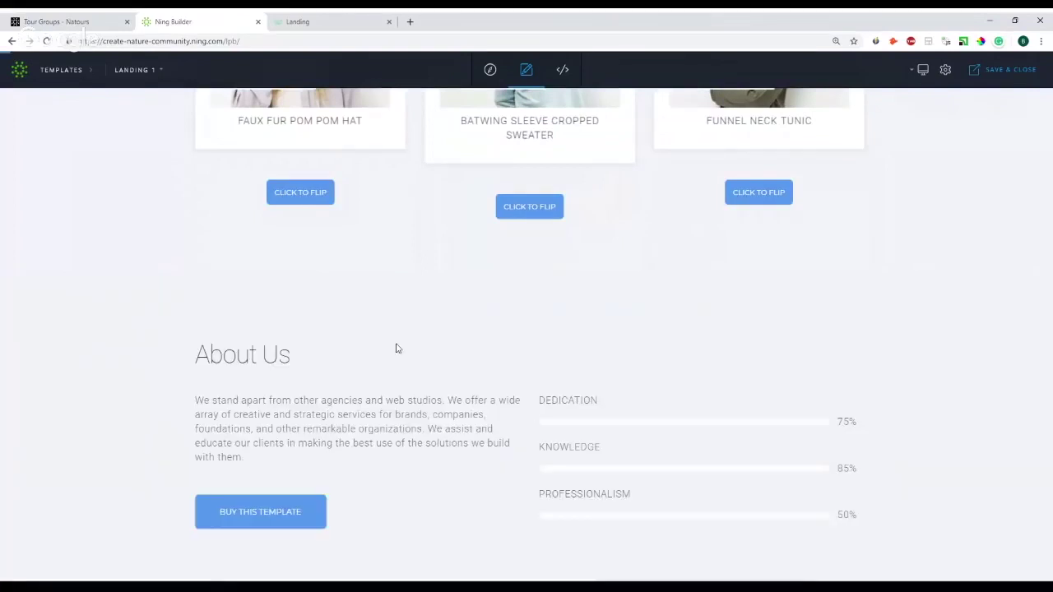
- Replace the About Us paragraph with the word 'Text'
{"action": "scroll", "coordinate": [272, 337], "scroll_direction": "up", "scroll_amount": 2}
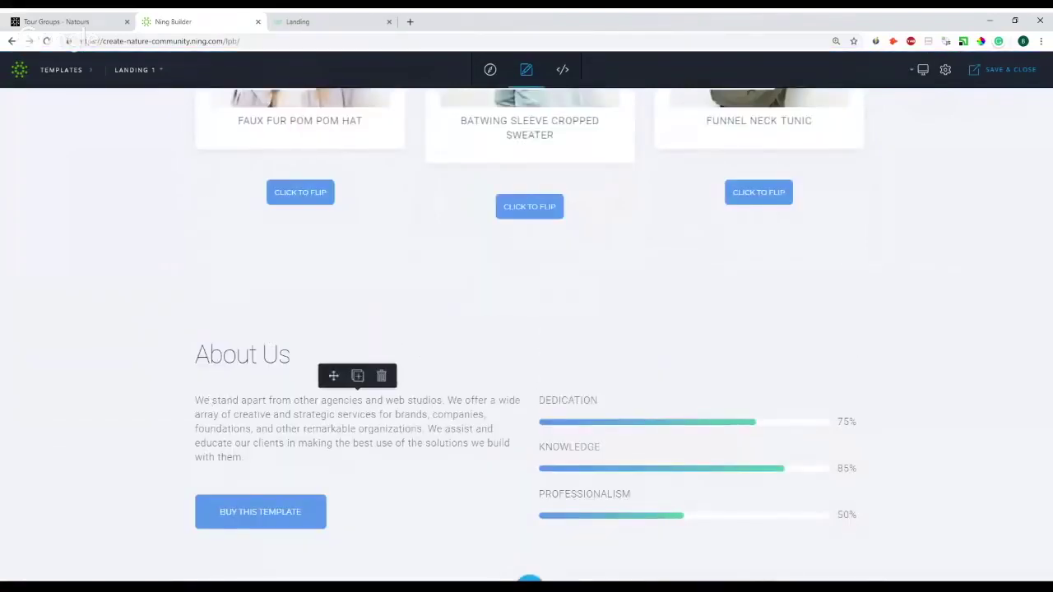
{"action": "left_click_drag", "start_coordinate": [244, 458], "coordinate": [194, 403]}
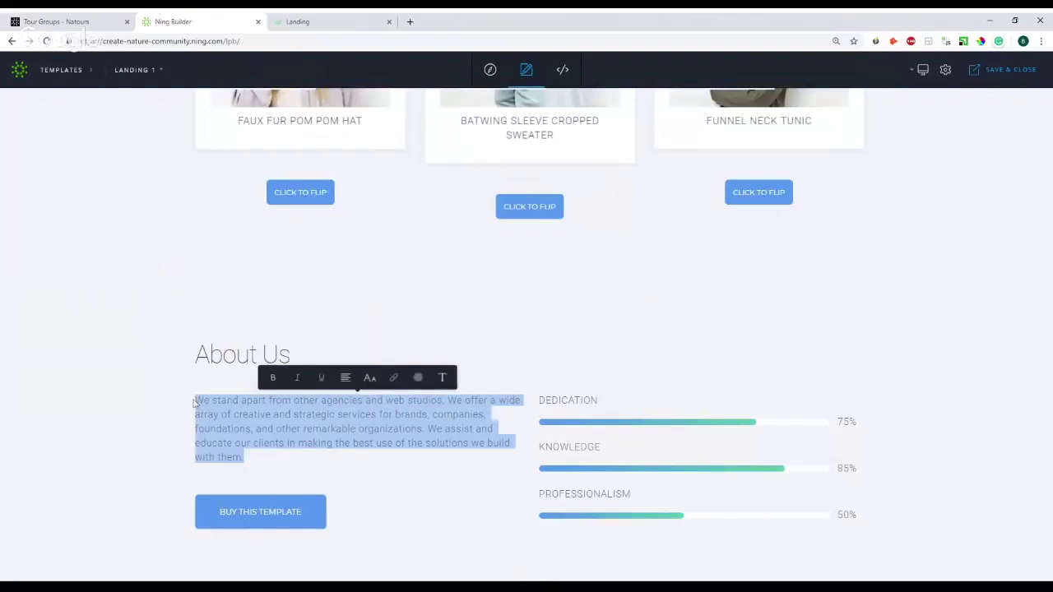
{"action": "type", "text": "Text"}
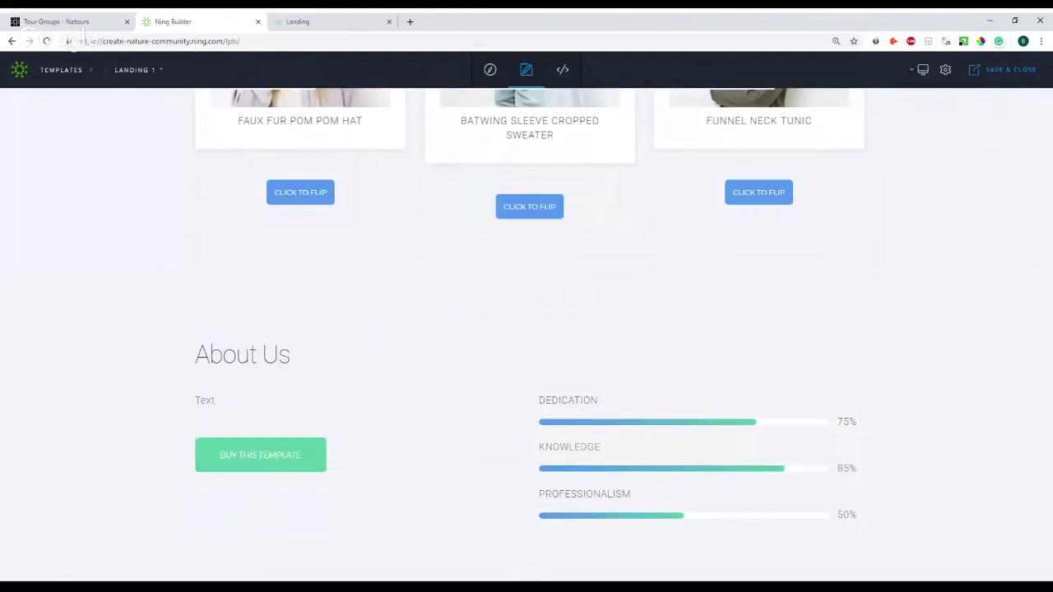
{"action": "left_click", "coordinate": [260, 455]}
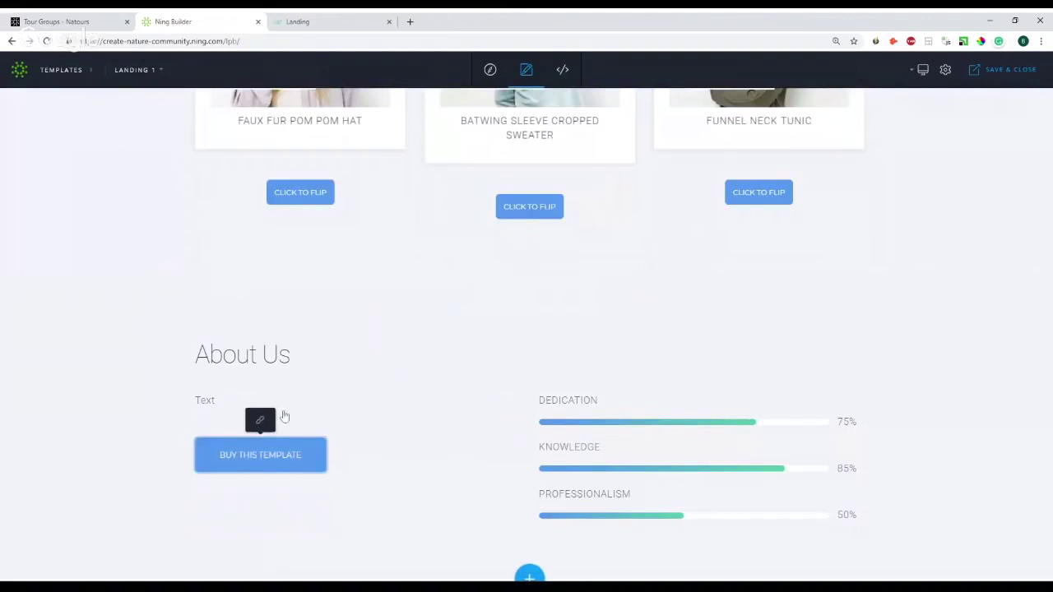
{"action": "scroll", "coordinate": [471, 375], "scroll_direction": "up", "scroll_amount": 2}
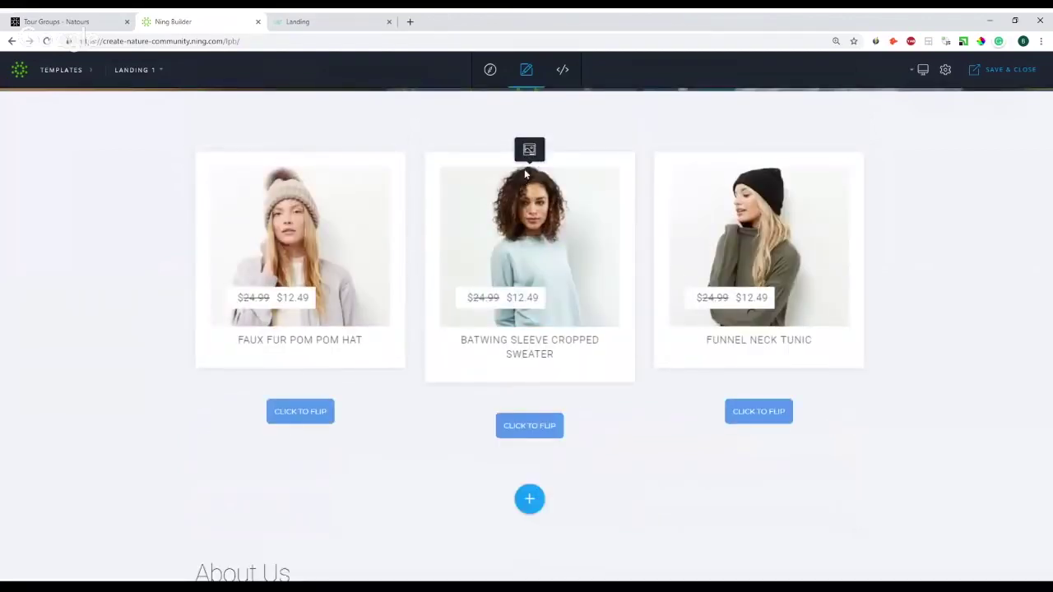
{"action": "left_click", "coordinate": [923, 72]}
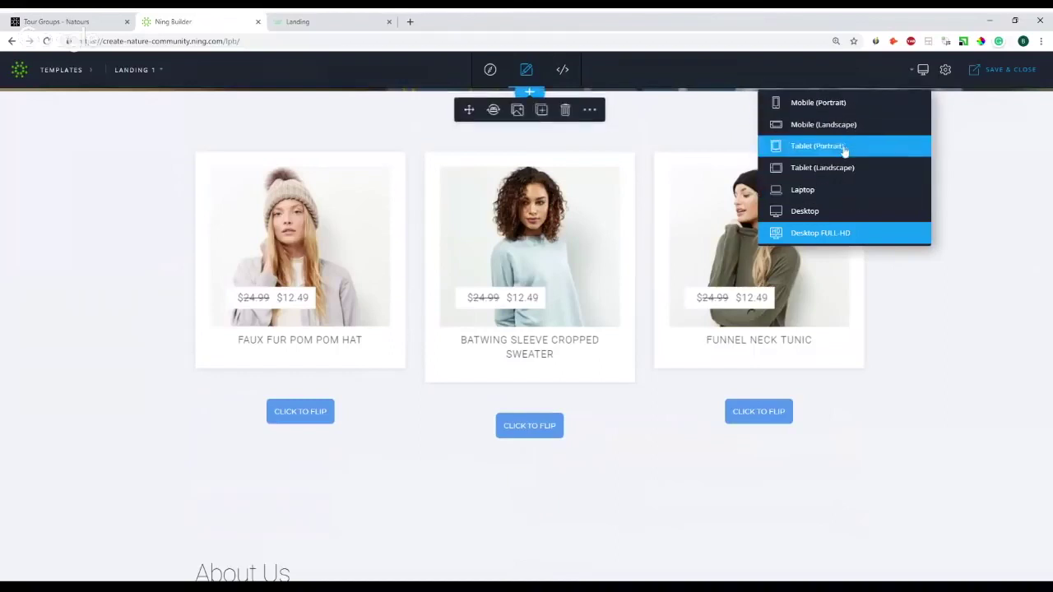
- Switch Landing 1 to code view and expand the panel showing index.html
{"action": "left_click", "coordinate": [563, 74]}
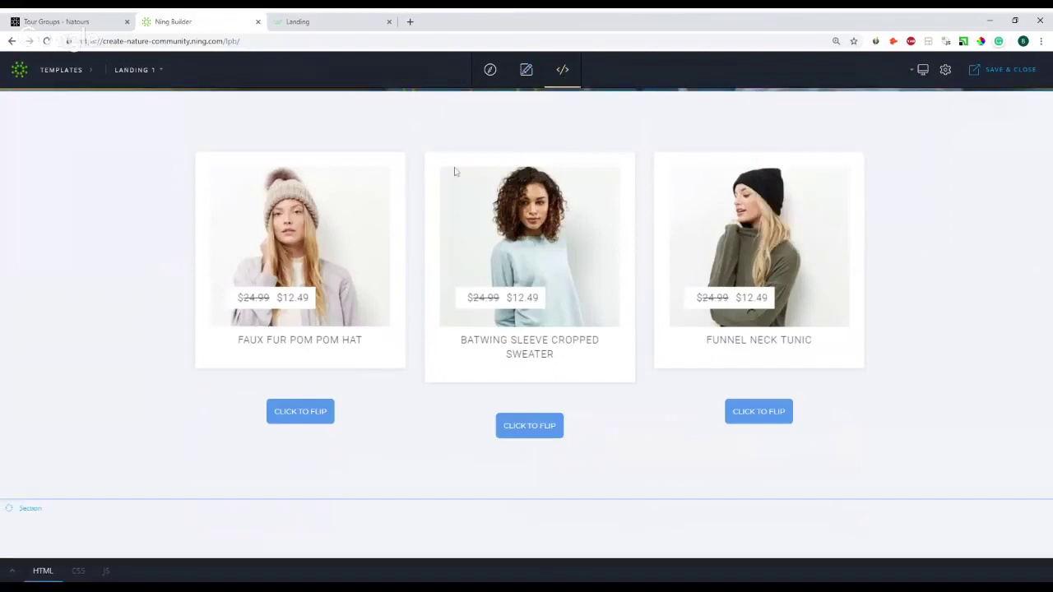
{"action": "left_click", "coordinate": [12, 571]}
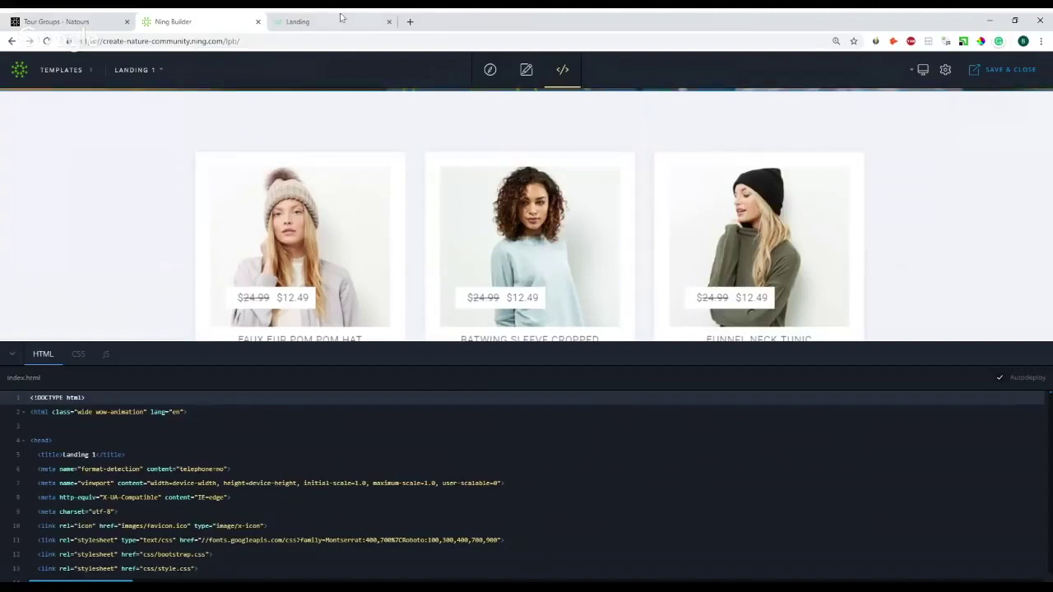
- Close the builder tab and open Social Site Manager's Site & Pages on the Home page settings
{"action": "left_click", "coordinate": [258, 22]}
{"action": "left_click", "coordinate": [55, 22]}
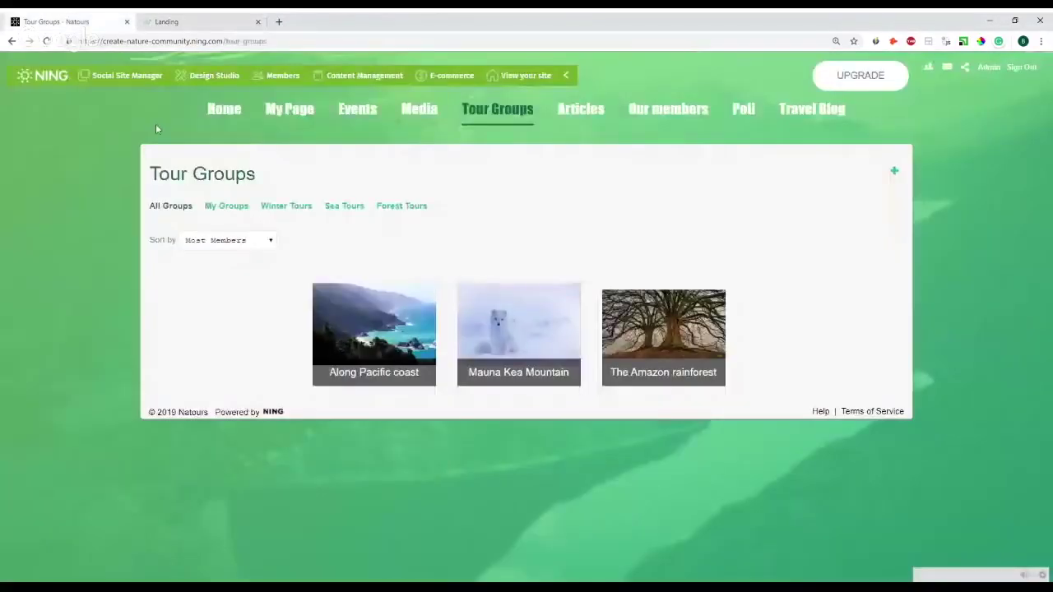
{"action": "left_click", "coordinate": [132, 78]}
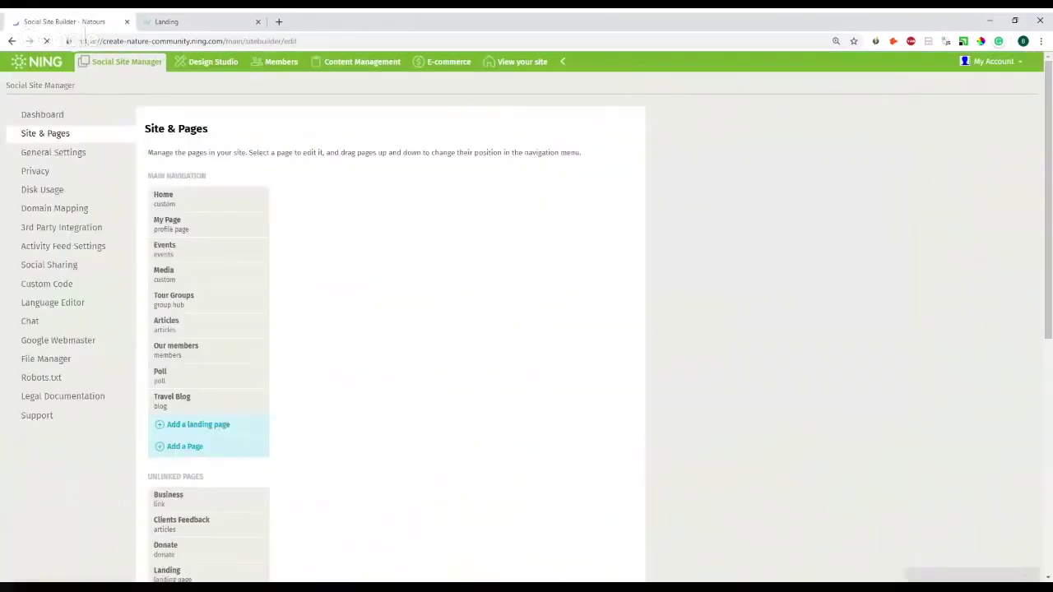
{"action": "left_click", "coordinate": [160, 197]}
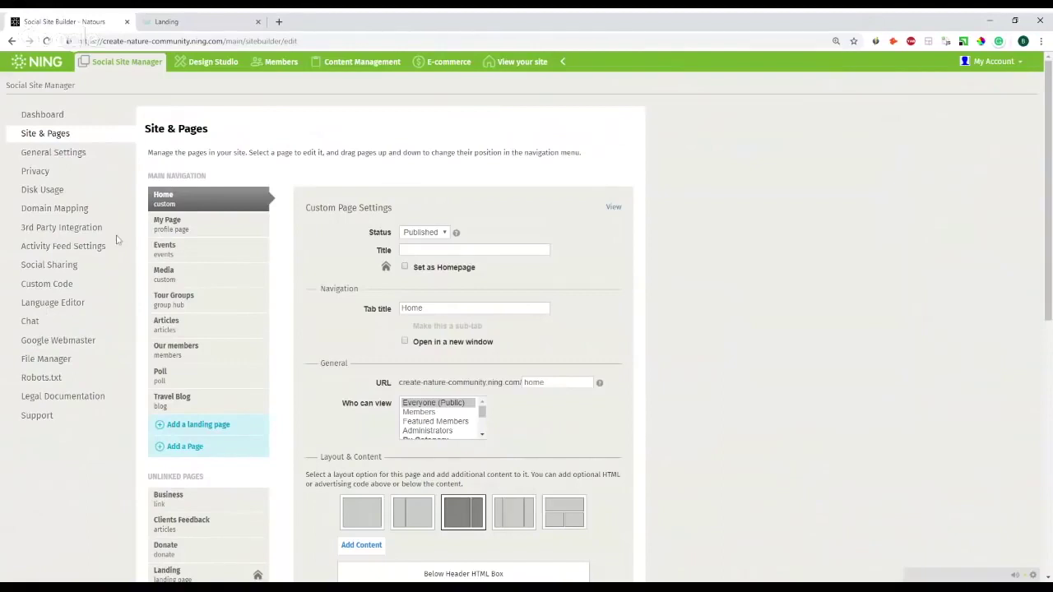
- Open Disk Usage (0.2 GB of 50.0 GB used) and scroll through the uploaded files list
{"action": "left_click", "coordinate": [51, 195]}
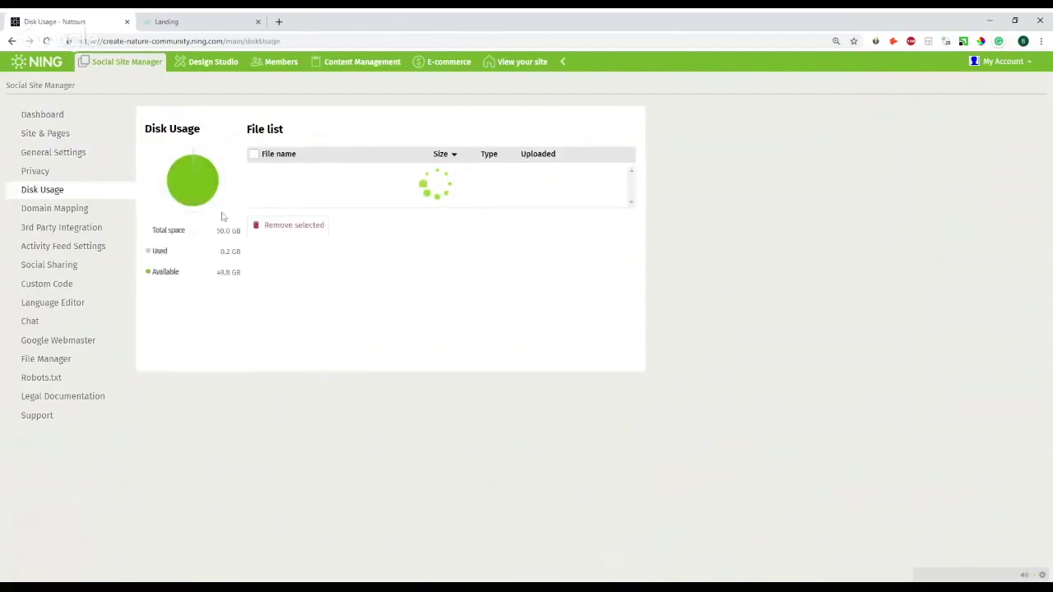
{"action": "scroll", "coordinate": [301, 303], "scroll_direction": "down", "scroll_amount": 1}
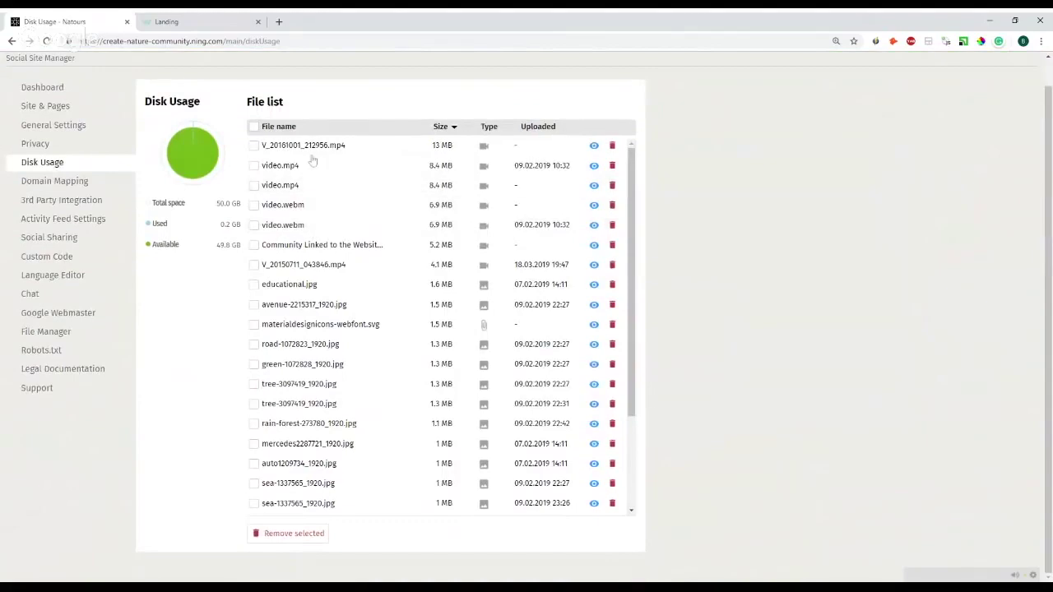
{"action": "scroll", "coordinate": [327, 317], "scroll_direction": "down", "scroll_amount": 2}
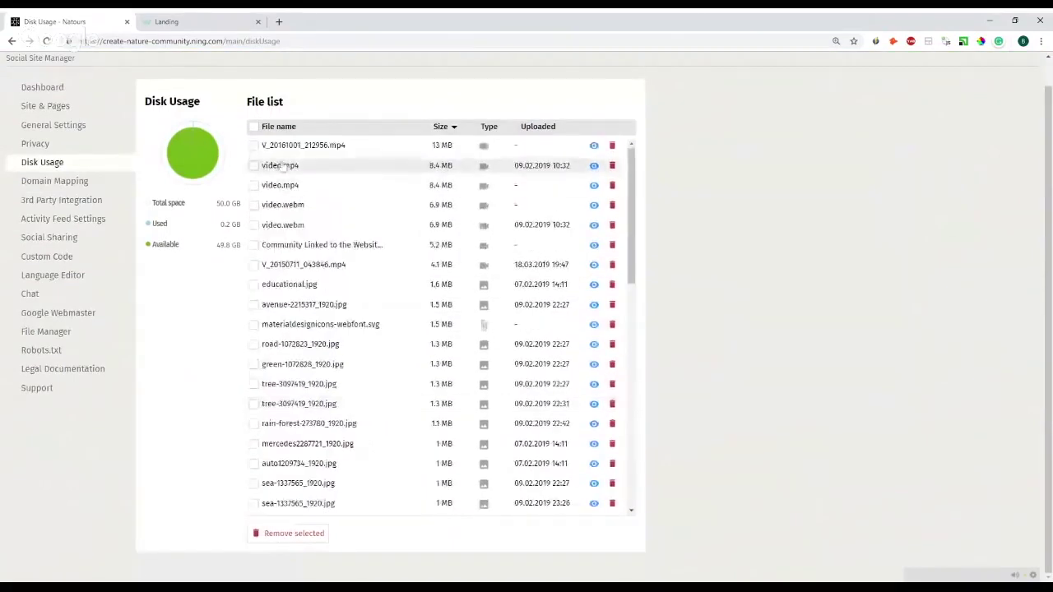
{"action": "scroll", "coordinate": [317, 227], "scroll_direction": "up", "scroll_amount": 1}
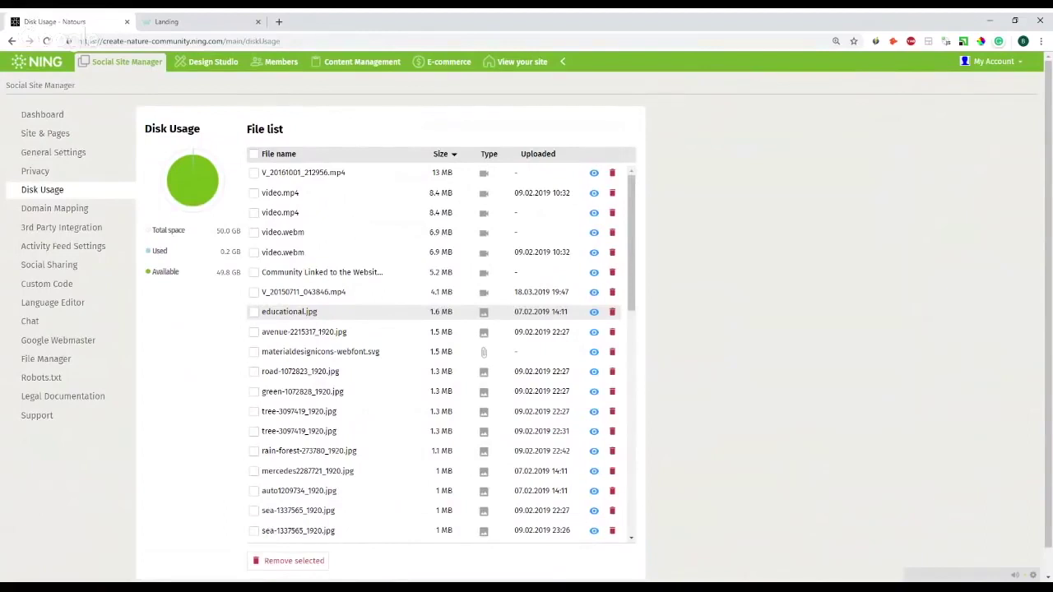
{"action": "scroll", "coordinate": [293, 248], "scroll_direction": "down", "scroll_amount": 5}
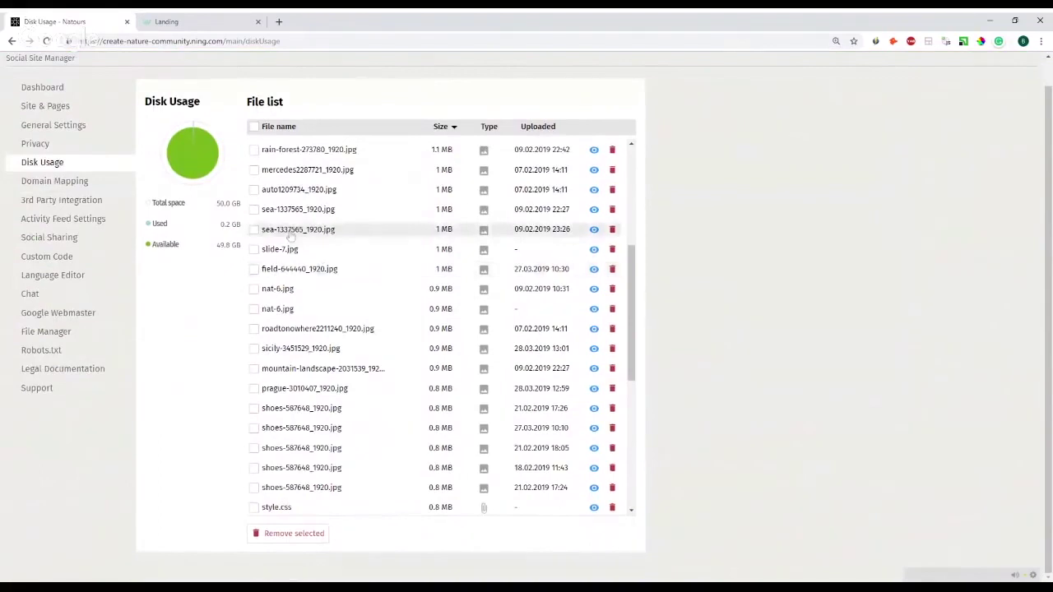
{"action": "scroll", "coordinate": [274, 287], "scroll_direction": "down", "scroll_amount": 5}
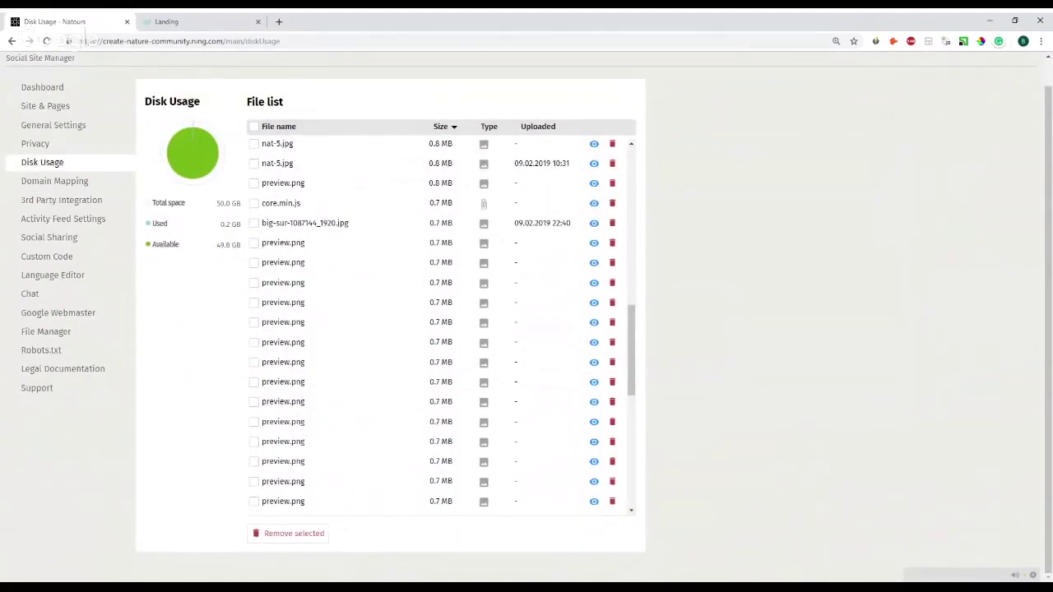
- View the Facebook, Instagram and MailChimp integrations, then go to the Custom Code settings
{"action": "left_click", "coordinate": [78, 206]}
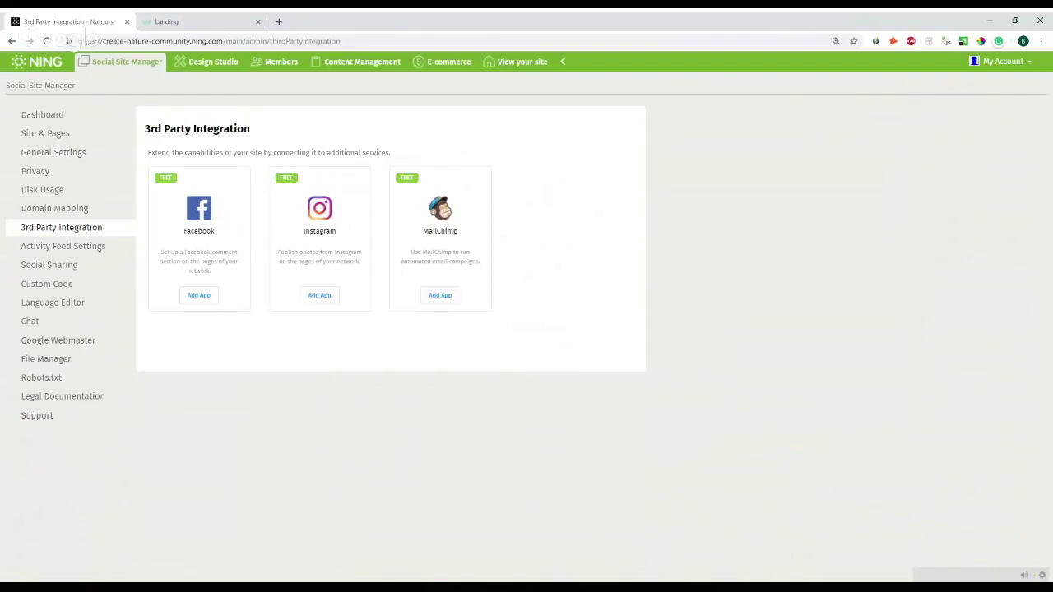
{"action": "left_click", "coordinate": [48, 286]}
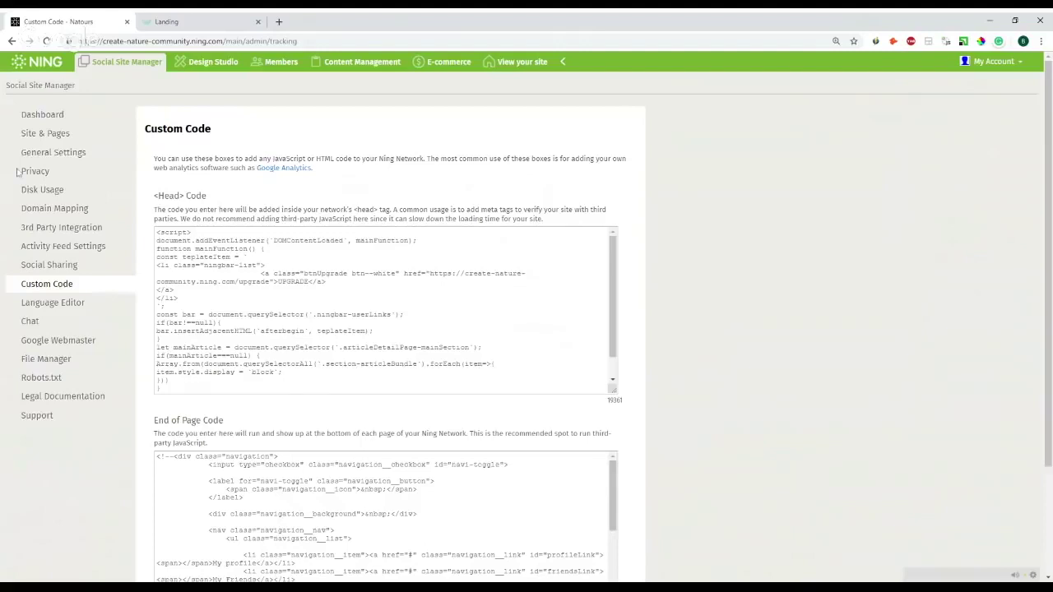
- Open Site & Pages in a second browser tab, keeping Custom Code open
{"action": "middle_click", "coordinate": [41, 135]}
- Inspect the Below Header HTML Box settings without saving, then return to the Custom Code tab
{"action": "left_click", "coordinate": [167, 22]}
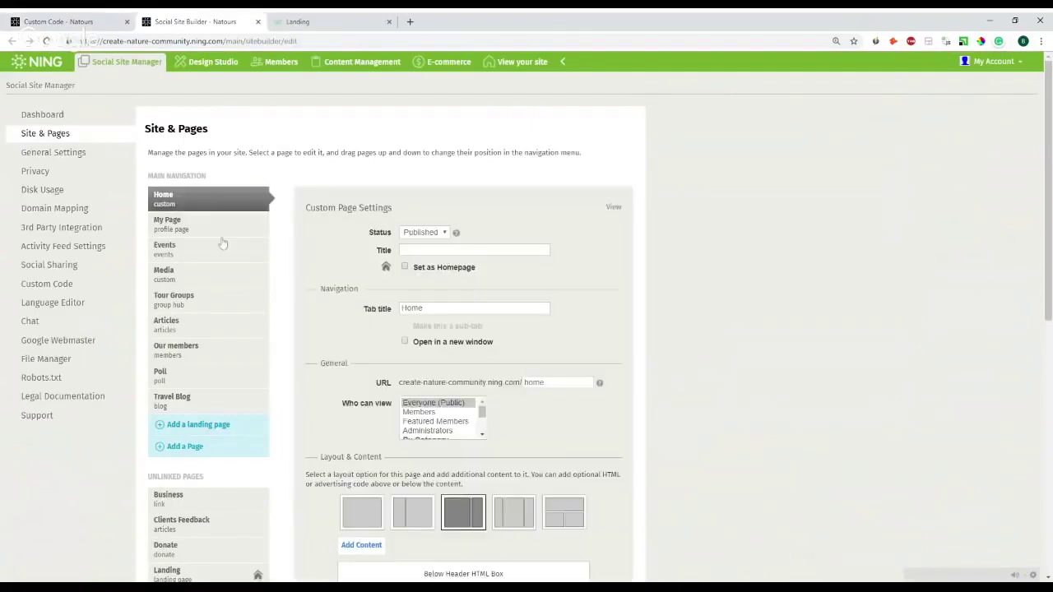
{"action": "scroll", "coordinate": [246, 214], "scroll_direction": "down", "scroll_amount": 3}
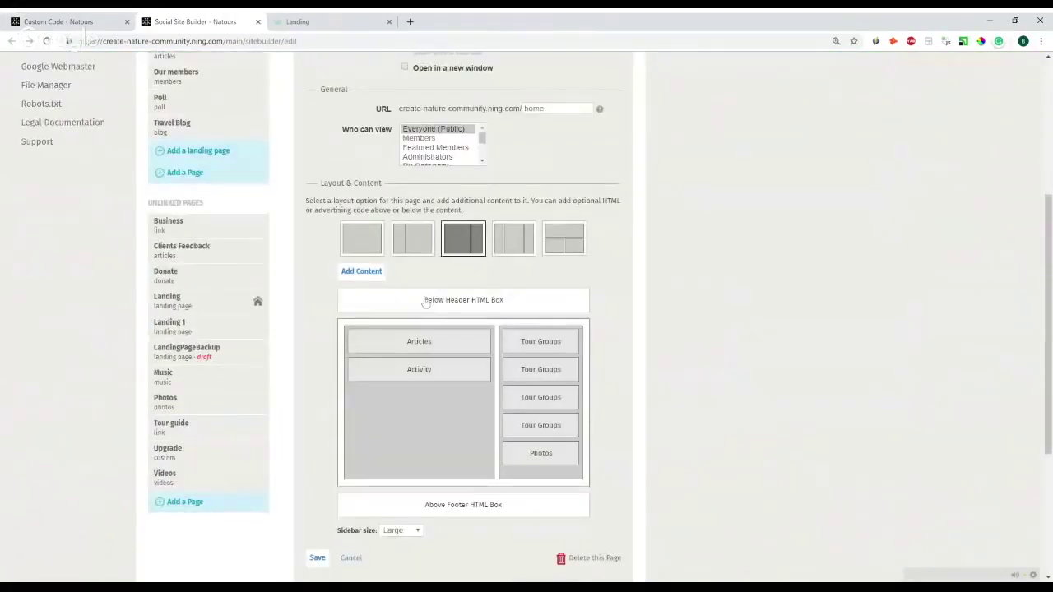
{"action": "left_click", "coordinate": [425, 301]}
{"action": "scroll", "coordinate": [451, 276], "scroll_direction": "down", "scroll_amount": 1}
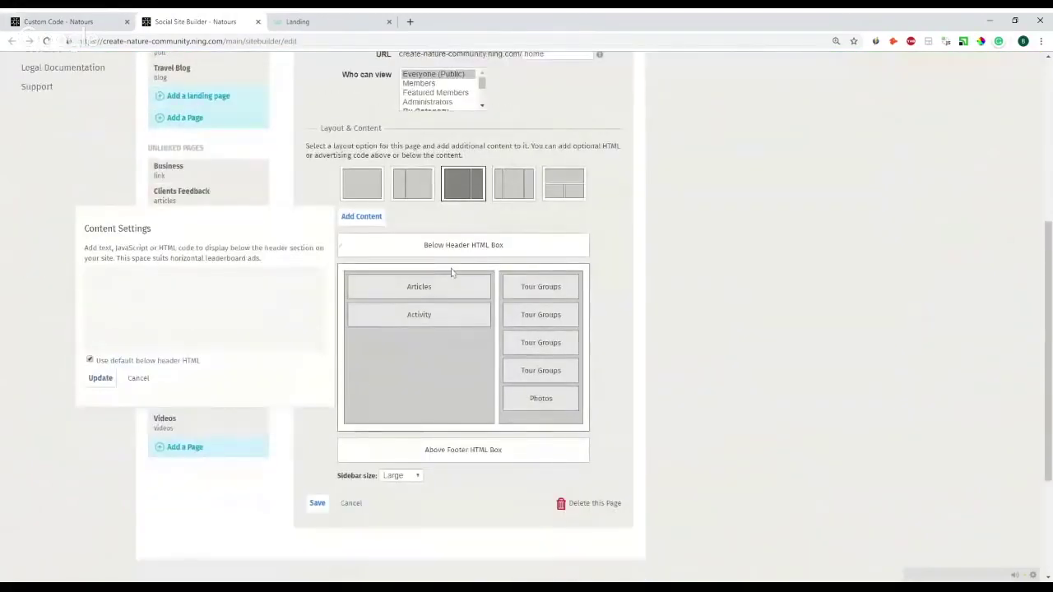
{"action": "scroll", "coordinate": [451, 273], "scroll_direction": "down", "scroll_amount": 2}
{"action": "left_click", "coordinate": [406, 282]}
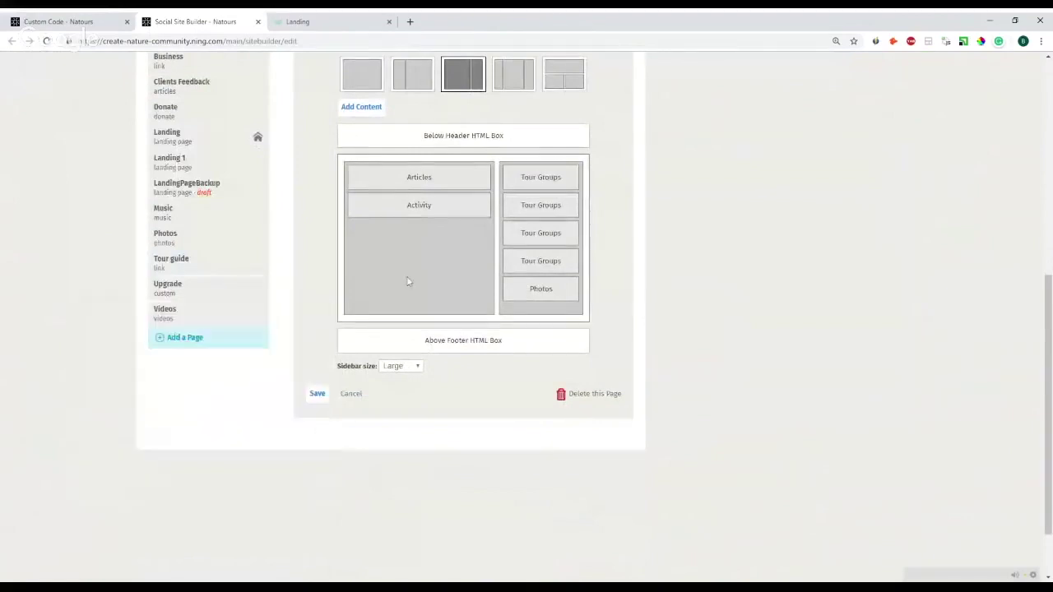
{"action": "scroll", "coordinate": [407, 282], "scroll_direction": "up", "scroll_amount": 1}
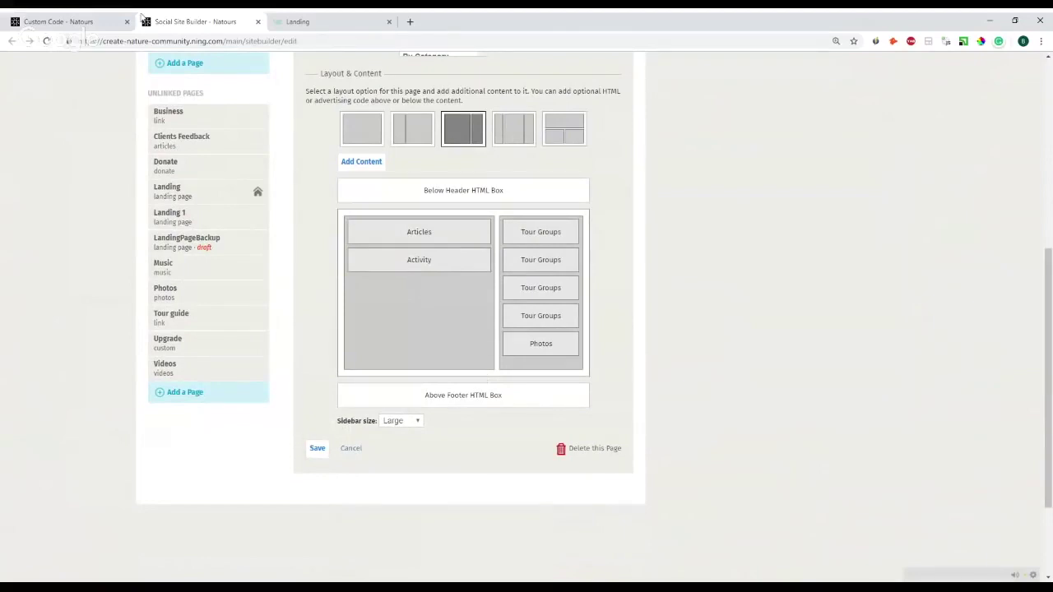
{"action": "left_click", "coordinate": [115, 21]}
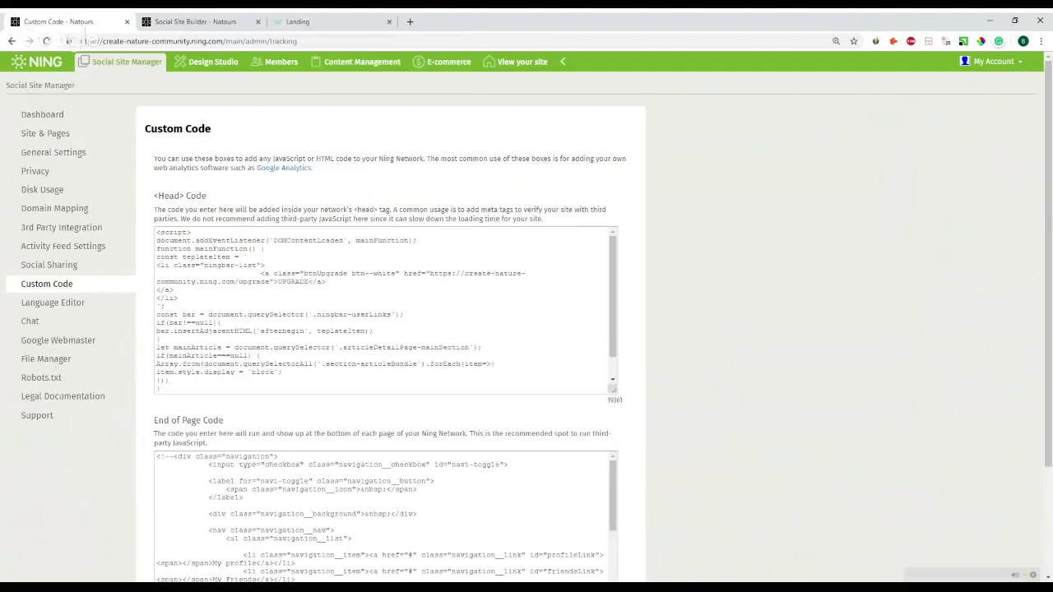
- Open Member Management, listing the 9 active members with emails and join dates
{"action": "left_click", "coordinate": [277, 72]}
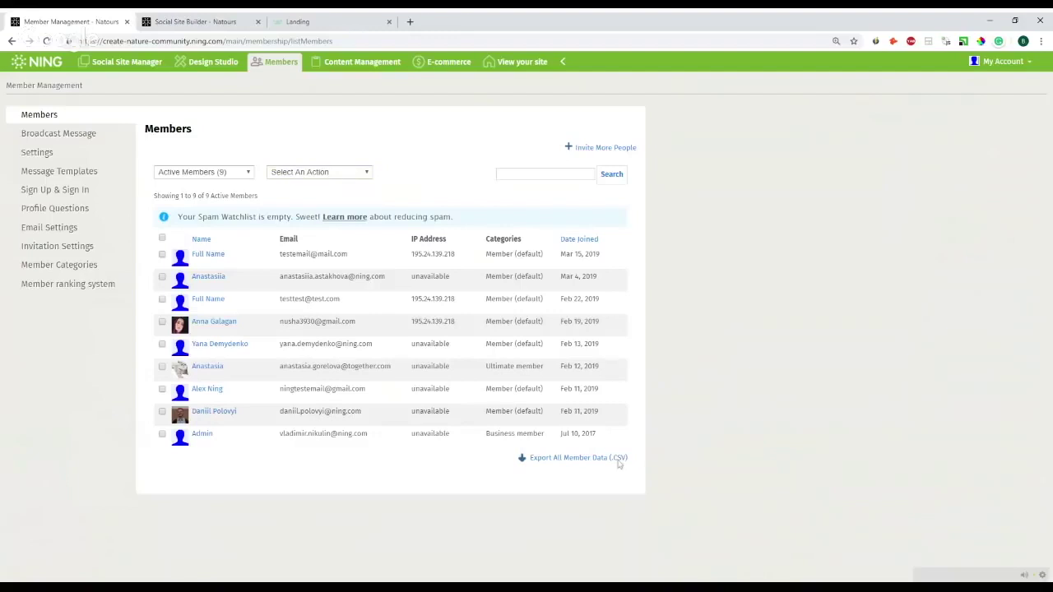
- Start a blank Broadcast Message to all members, ready to write the body
{"action": "left_click", "coordinate": [79, 137]}
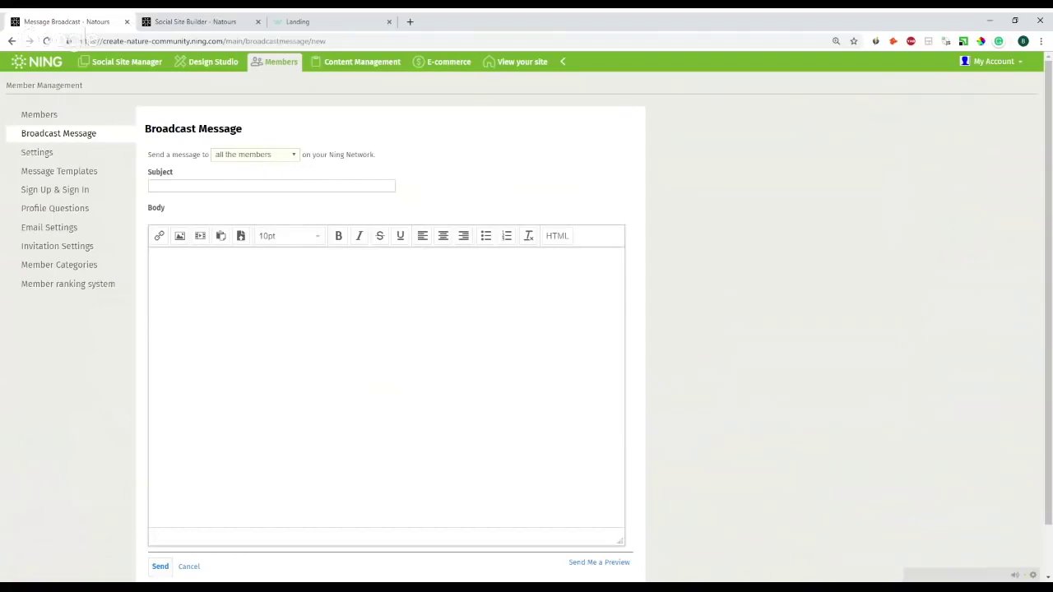
{"action": "left_click", "coordinate": [242, 321]}
- Review member Settings: sign-up redirect, default pictures, Friends-only messages, login control and block list
{"action": "left_click", "coordinate": [46, 158]}
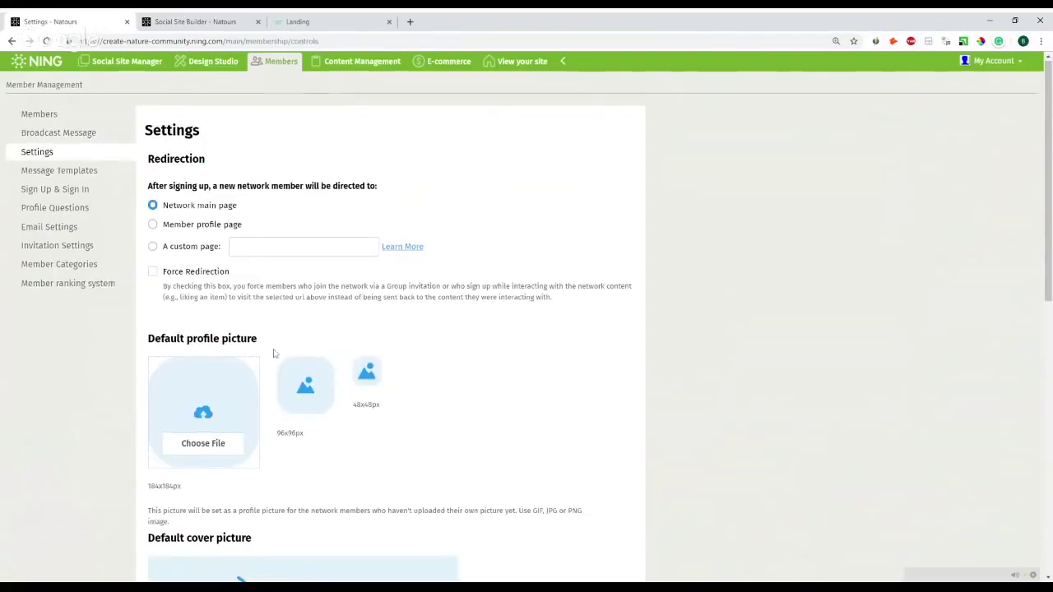
{"action": "scroll", "coordinate": [275, 366], "scroll_direction": "down", "scroll_amount": 1}
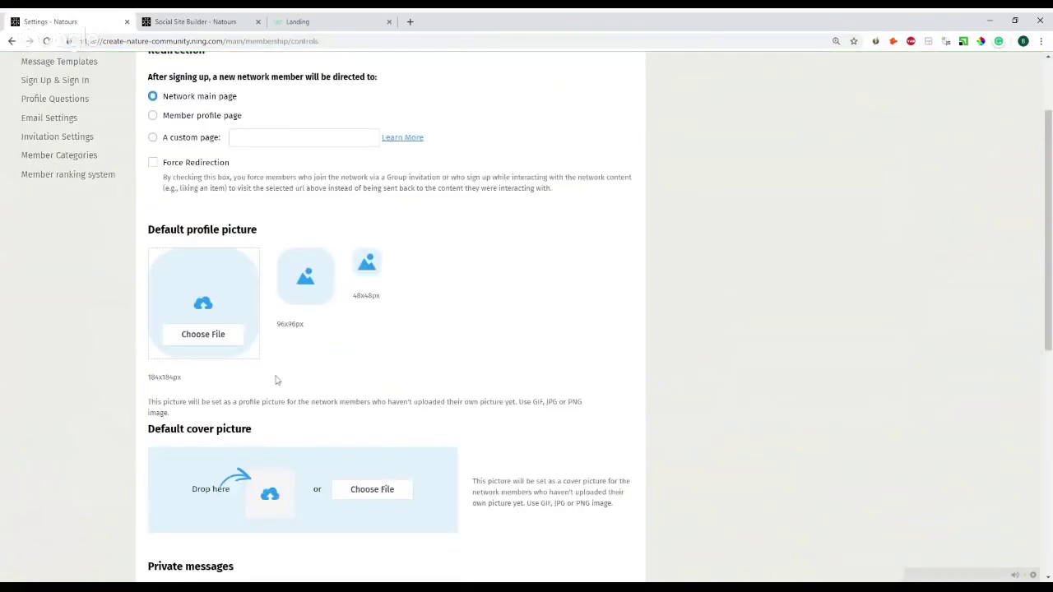
{"action": "scroll", "coordinate": [280, 370], "scroll_direction": "down", "scroll_amount": 1}
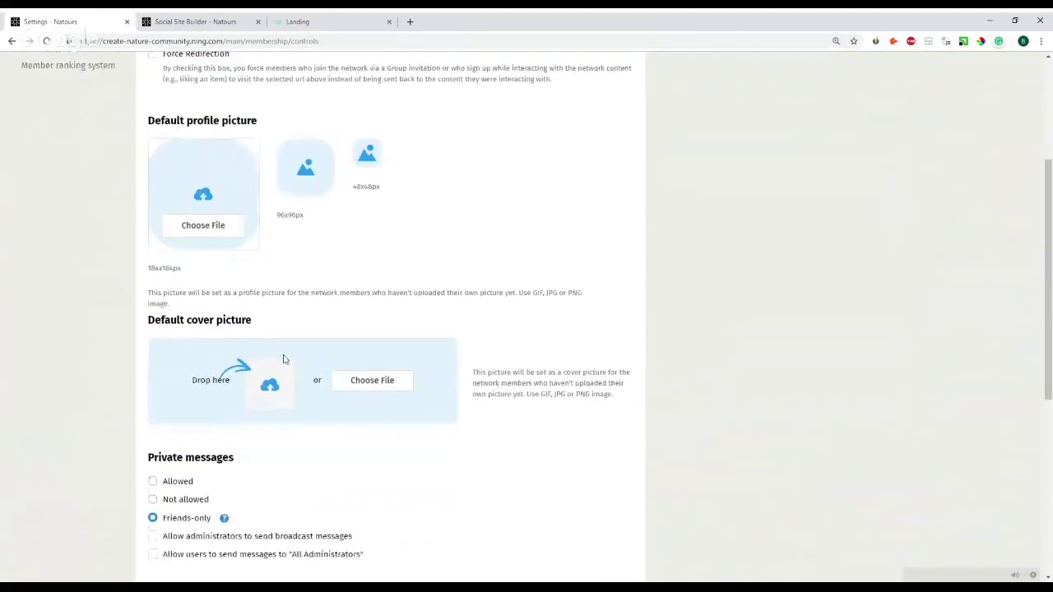
{"action": "scroll", "coordinate": [223, 270], "scroll_direction": "up", "scroll_amount": 2}
{"action": "scroll", "coordinate": [169, 314], "scroll_direction": "down", "scroll_amount": 4}
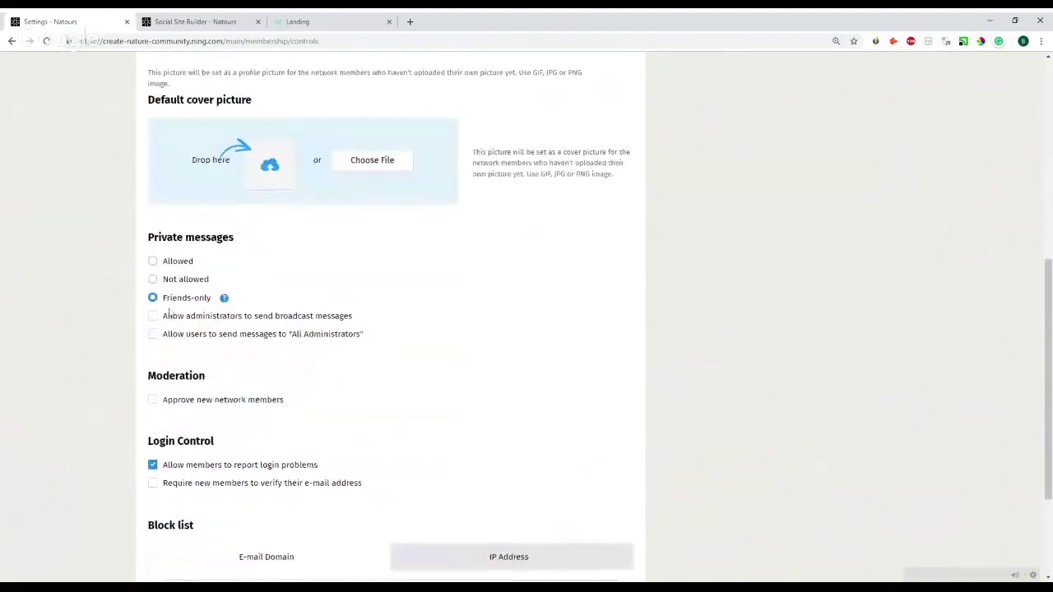
{"action": "scroll", "coordinate": [177, 315], "scroll_direction": "down", "scroll_amount": 1}
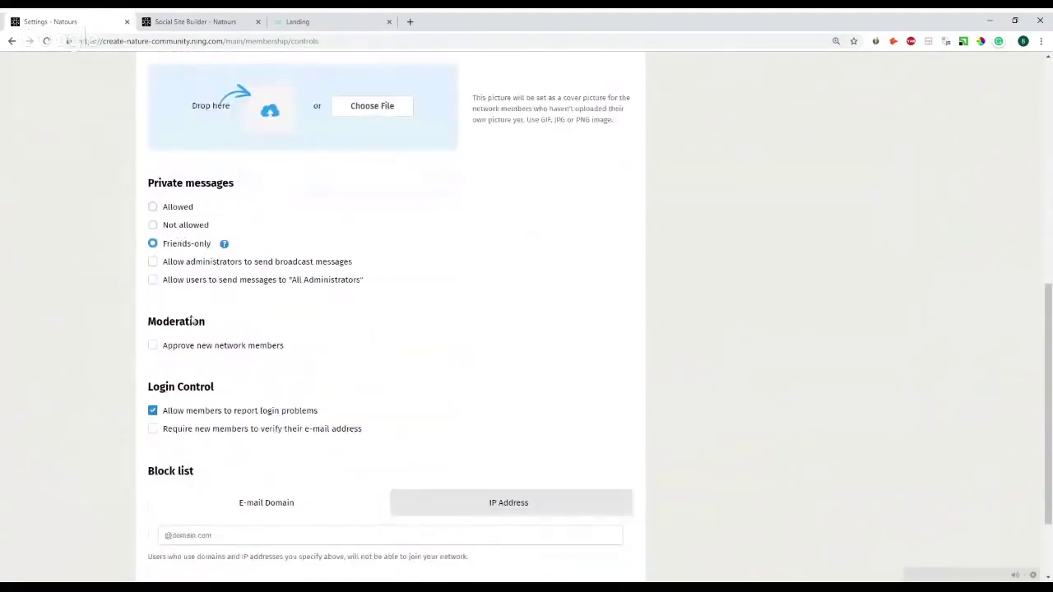
{"action": "scroll", "coordinate": [191, 319], "scroll_direction": "down", "scroll_amount": 1}
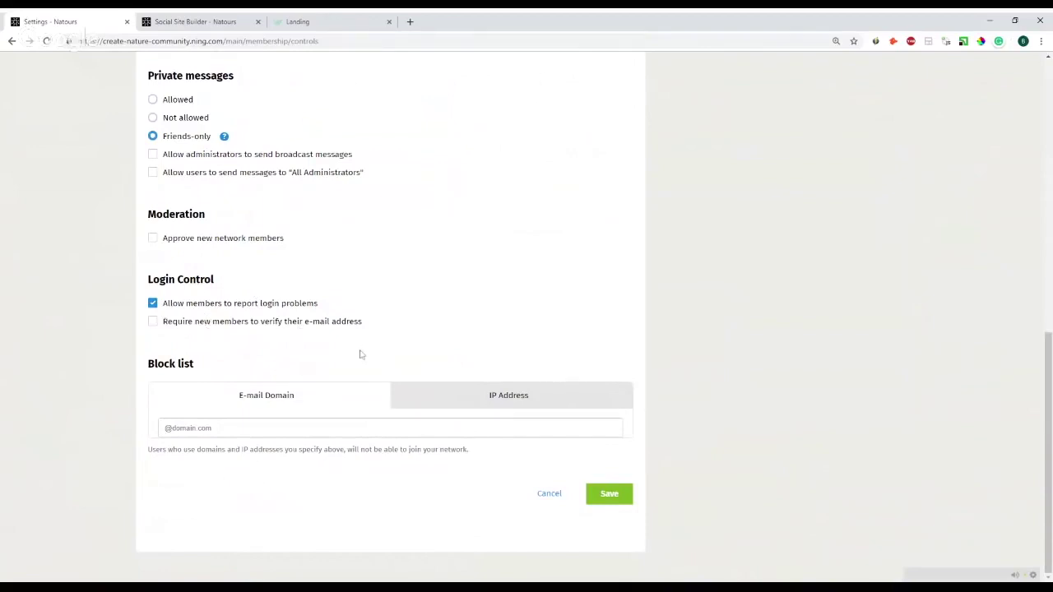
{"action": "scroll", "coordinate": [359, 354], "scroll_direction": "up", "scroll_amount": 7}
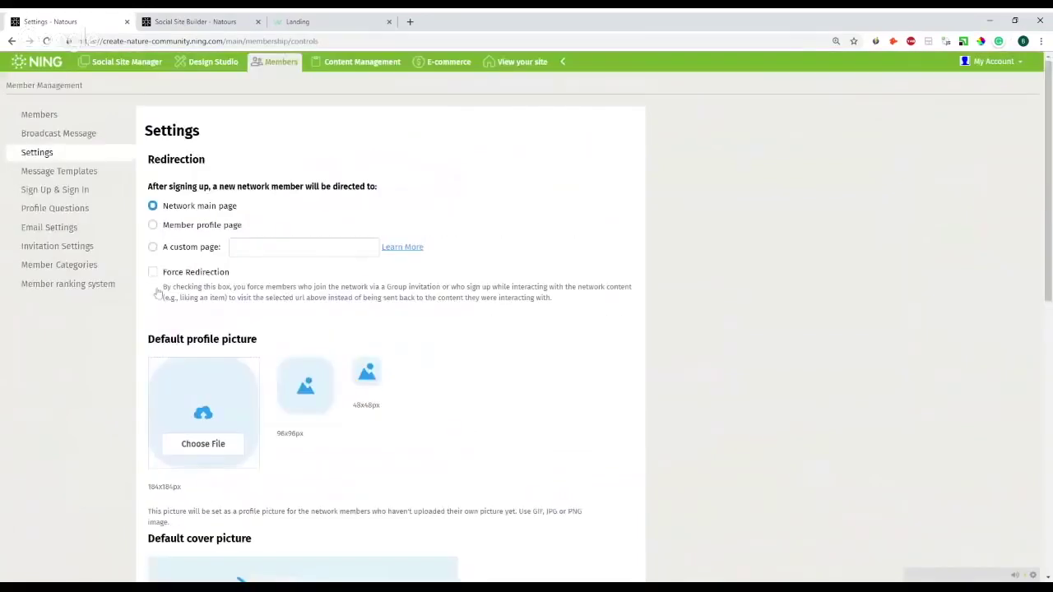
- Inspect the Multiple Choice profile question type, then view the Member Categories list
{"action": "left_click", "coordinate": [74, 212]}
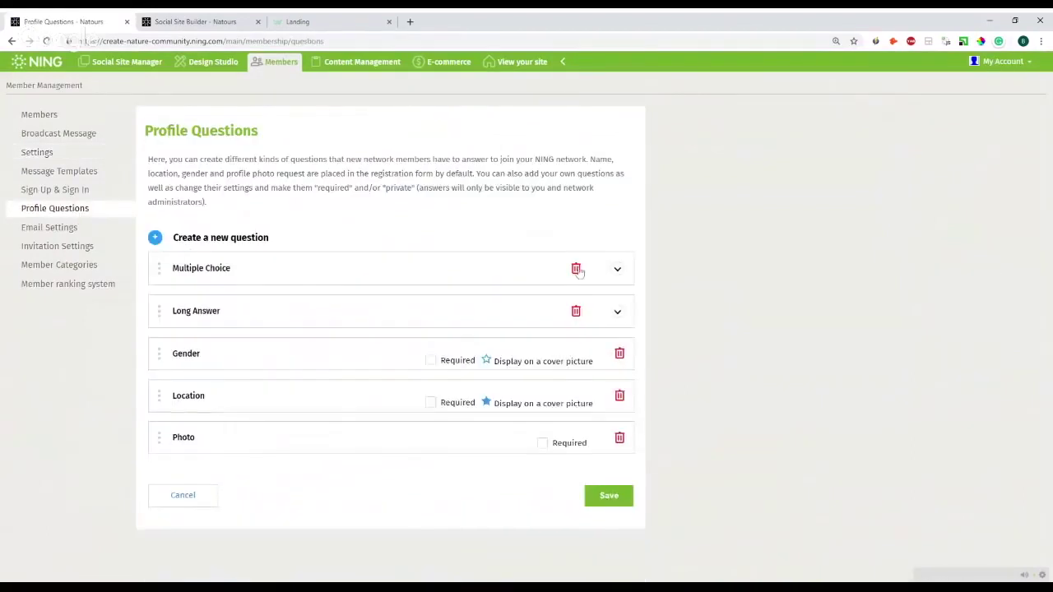
{"action": "left_click", "coordinate": [156, 240]}
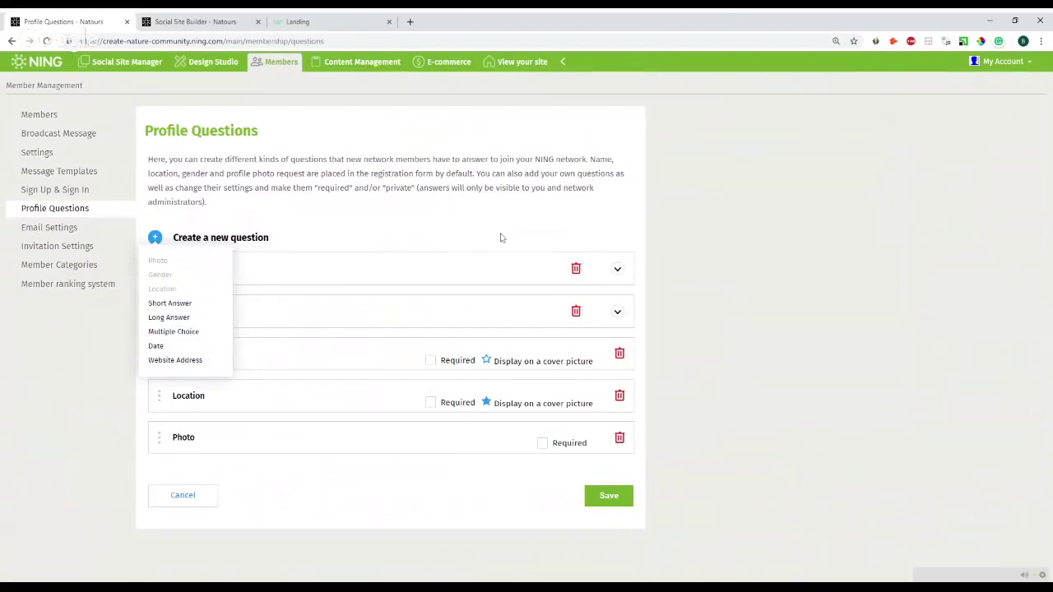
{"action": "left_click", "coordinate": [617, 270]}
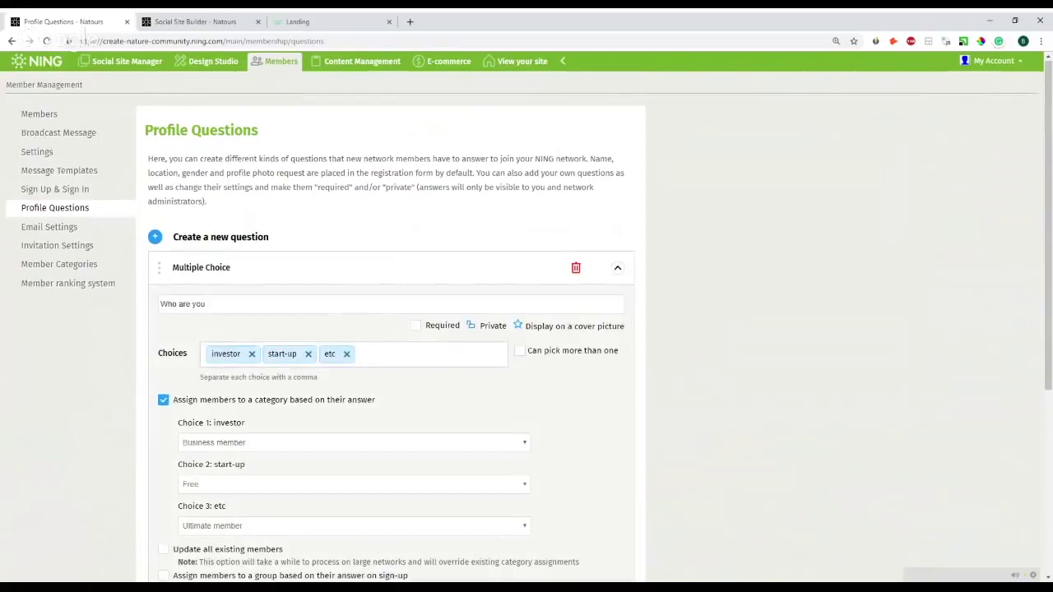
{"action": "scroll", "coordinate": [226, 266], "scroll_direction": "down", "scroll_amount": 2}
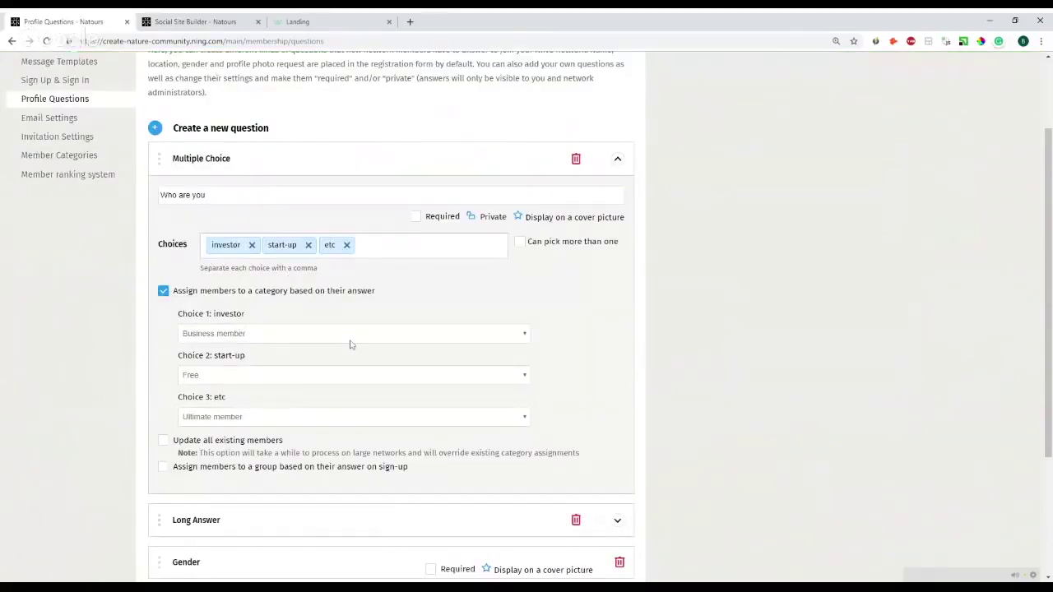
{"action": "left_click", "coordinate": [80, 161]}
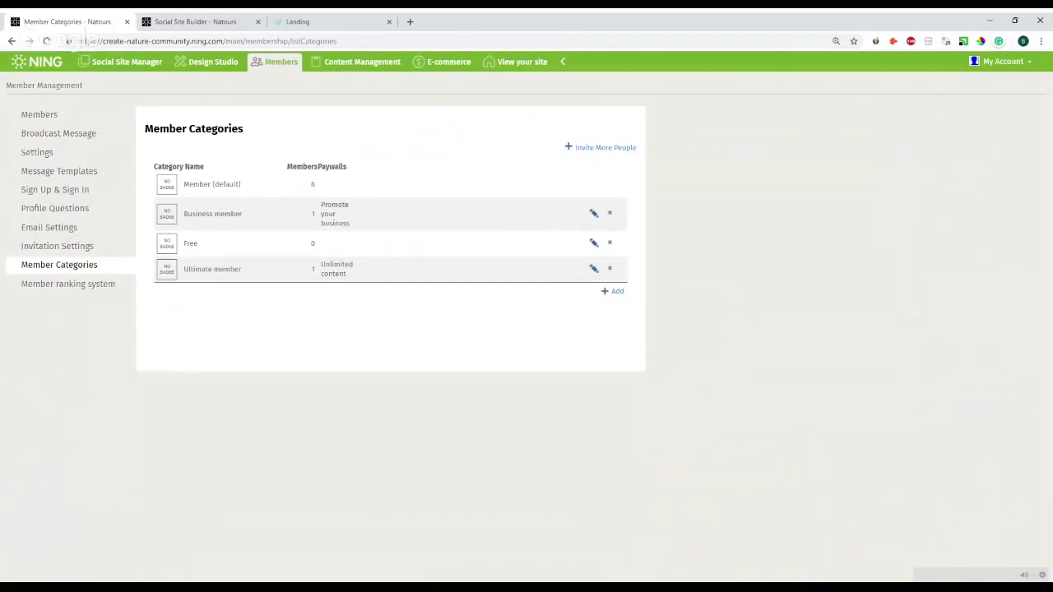
- Open the Events page settings and review its Who can contribute and Who can view options
{"action": "left_click", "coordinate": [182, 18]}
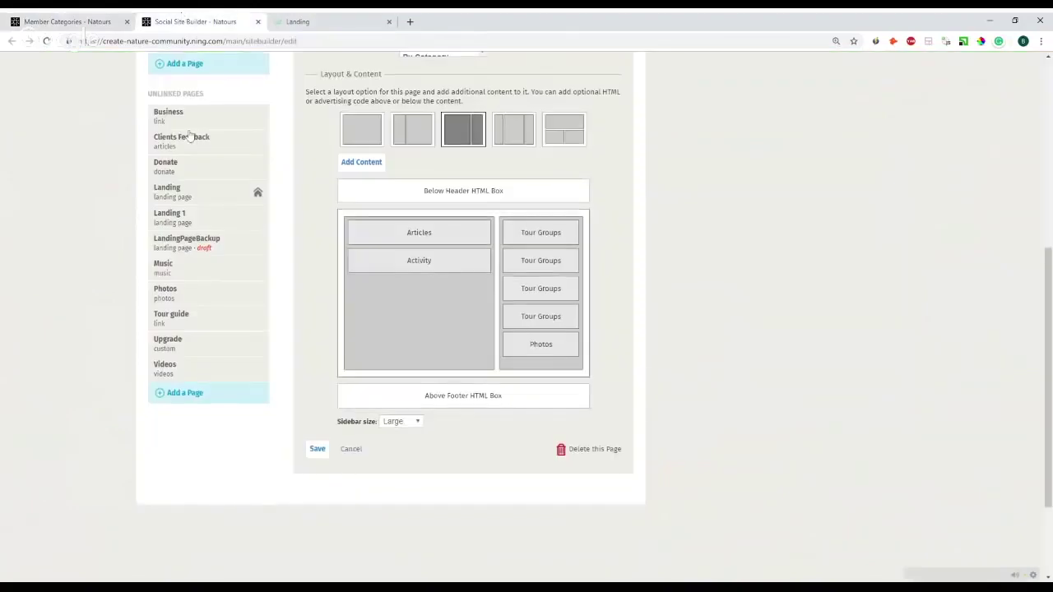
{"action": "scroll", "coordinate": [198, 135], "scroll_direction": "up", "scroll_amount": 5}
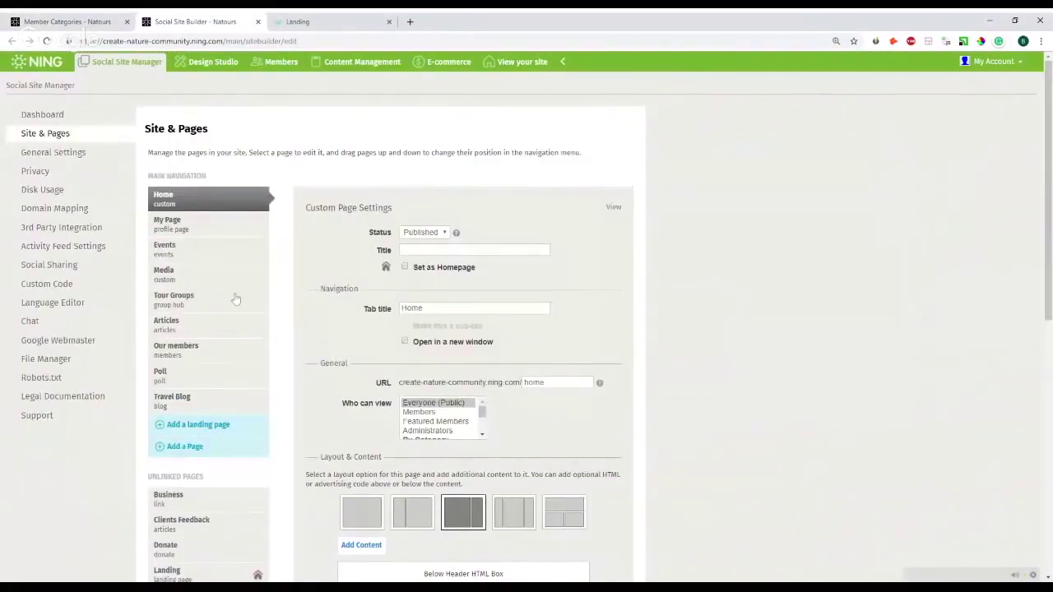
{"action": "left_click", "coordinate": [198, 253]}
{"action": "scroll", "coordinate": [409, 217], "scroll_direction": "down", "scroll_amount": 3}
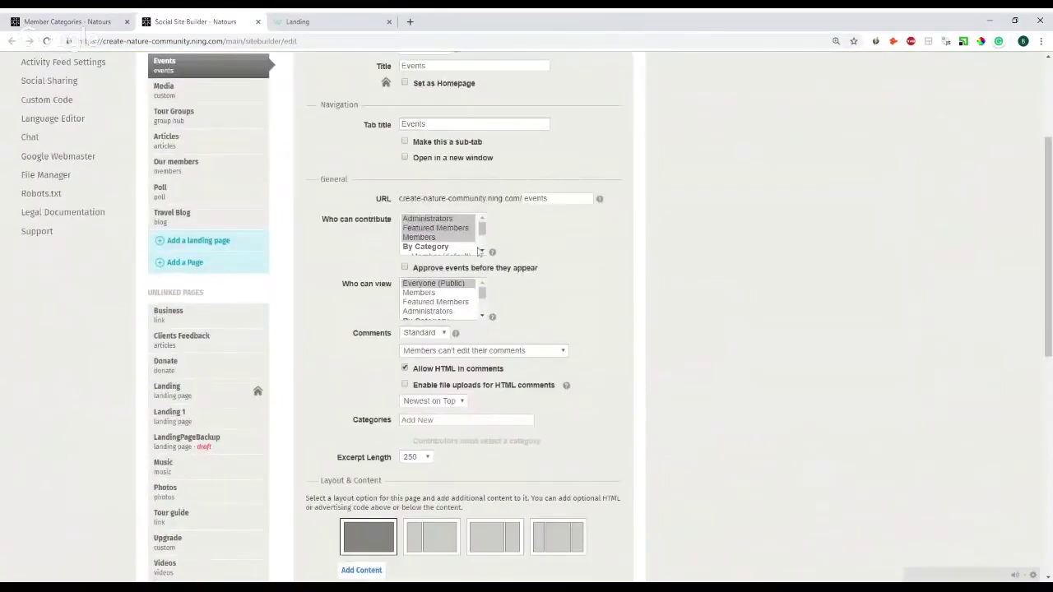
{"action": "left_click_drag", "start_coordinate": [321, 221], "coordinate": [393, 224]}
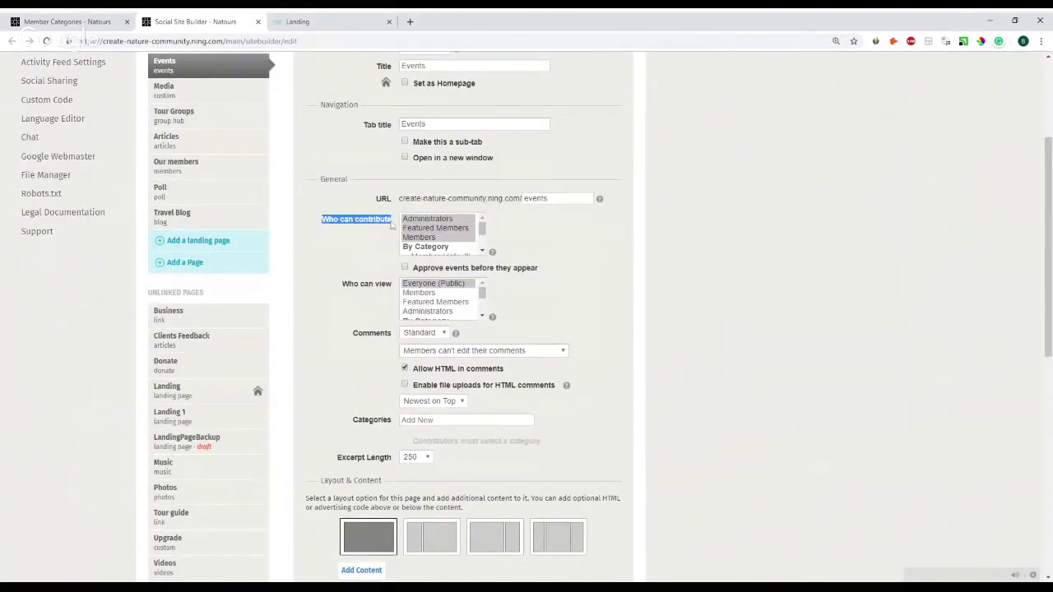
{"action": "left_click", "coordinate": [344, 286]}
{"action": "left_click_drag", "start_coordinate": [344, 286], "coordinate": [392, 290]}
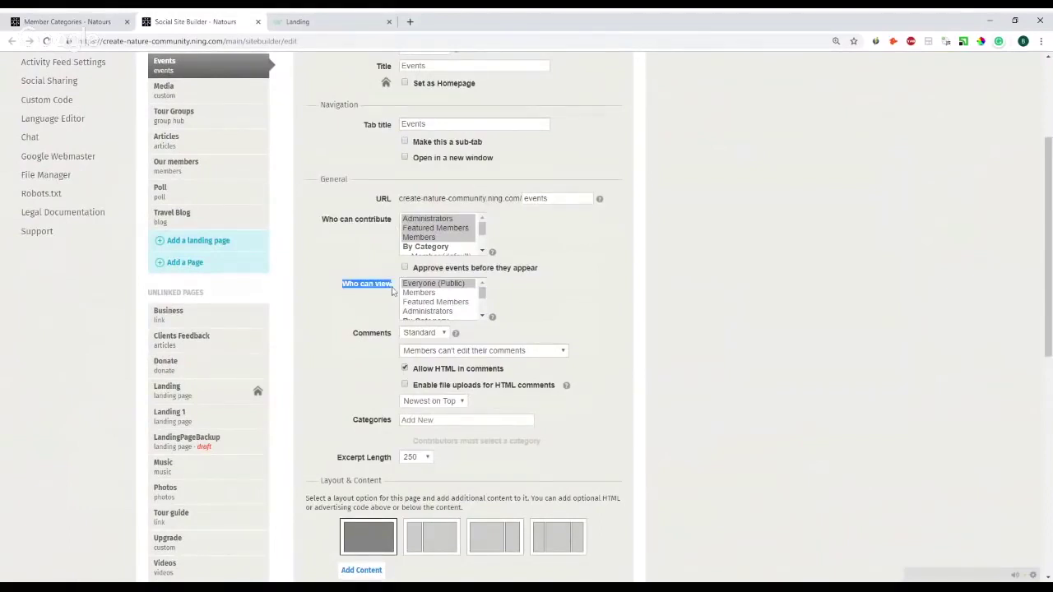
{"action": "left_click_drag", "start_coordinate": [482, 228], "coordinate": [483, 243]}
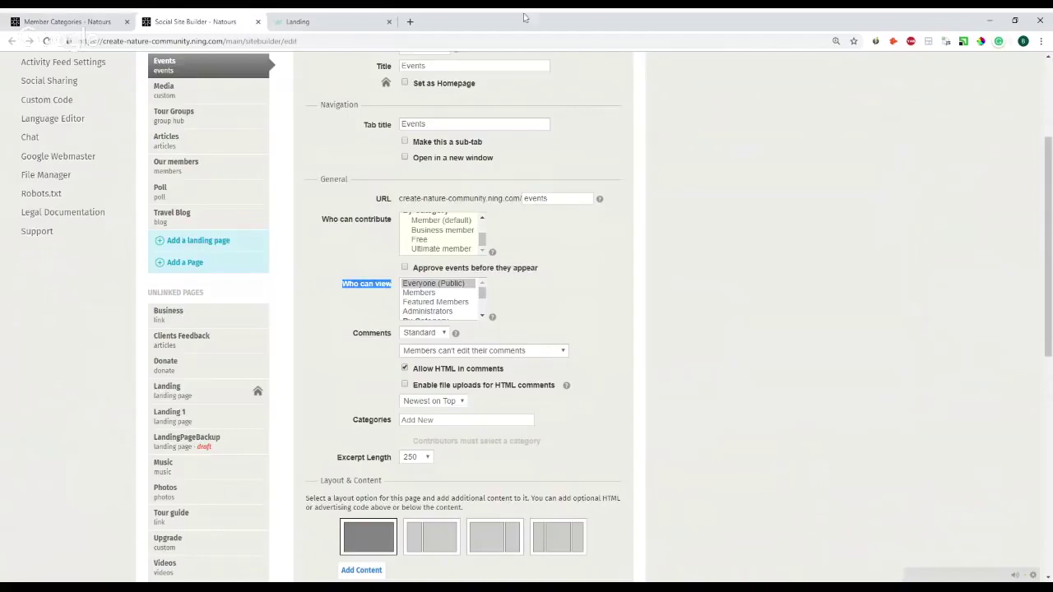
- View the live Natours landing page and scroll through it
{"action": "left_click", "coordinate": [294, 21]}
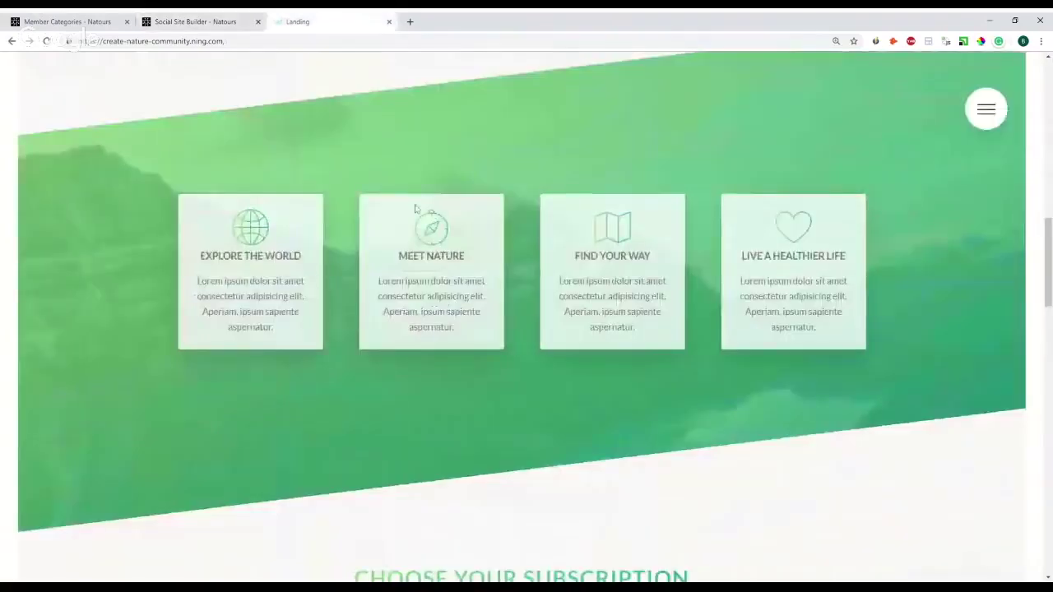
{"action": "scroll", "coordinate": [444, 231], "scroll_direction": "up", "scroll_amount": 3}
{"action": "scroll", "coordinate": [477, 249], "scroll_direction": "down", "scroll_amount": 7}
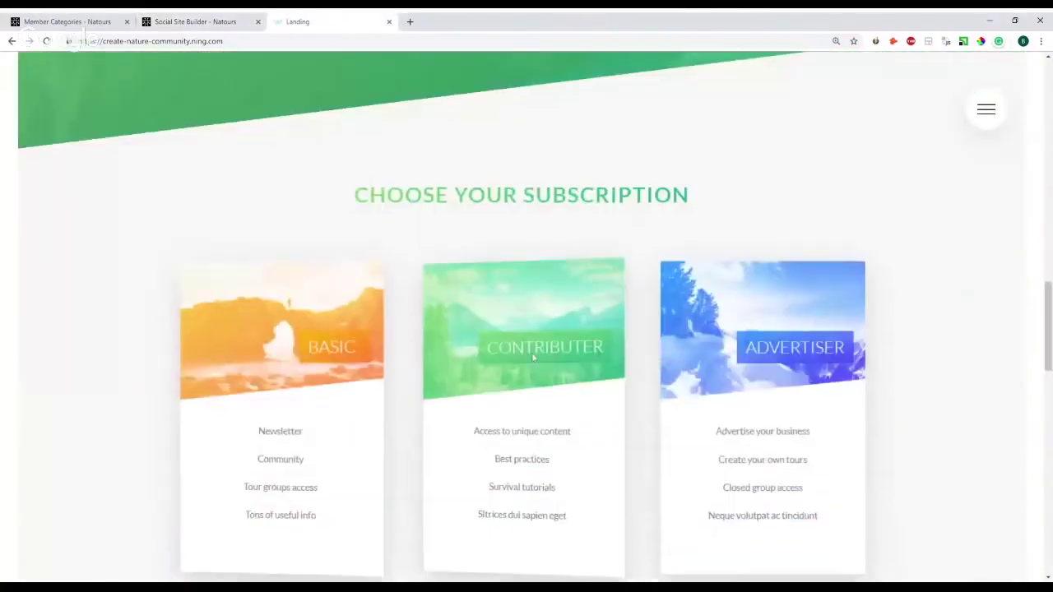
{"action": "scroll", "coordinate": [533, 357], "scroll_direction": "down", "scroll_amount": 2}
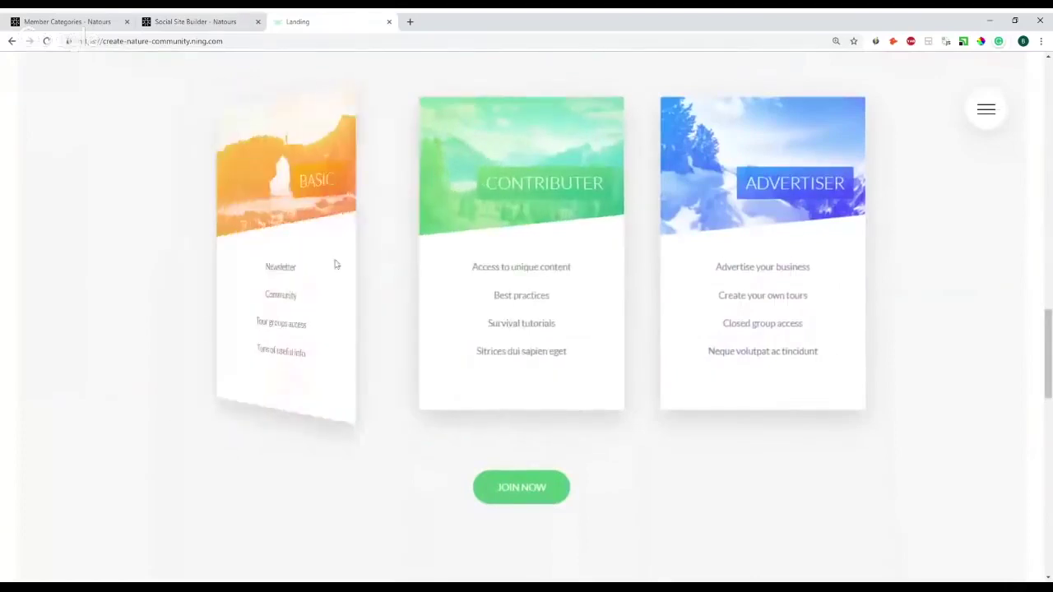
{"action": "mouse_move", "coordinate": [515, 326]}
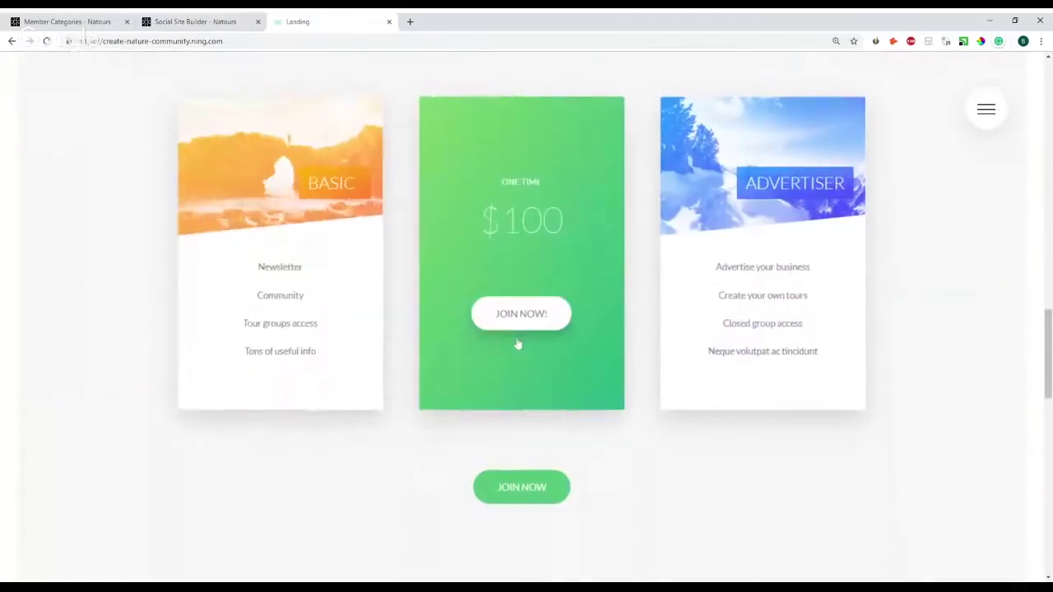
{"action": "mouse_move", "coordinate": [691, 329]}
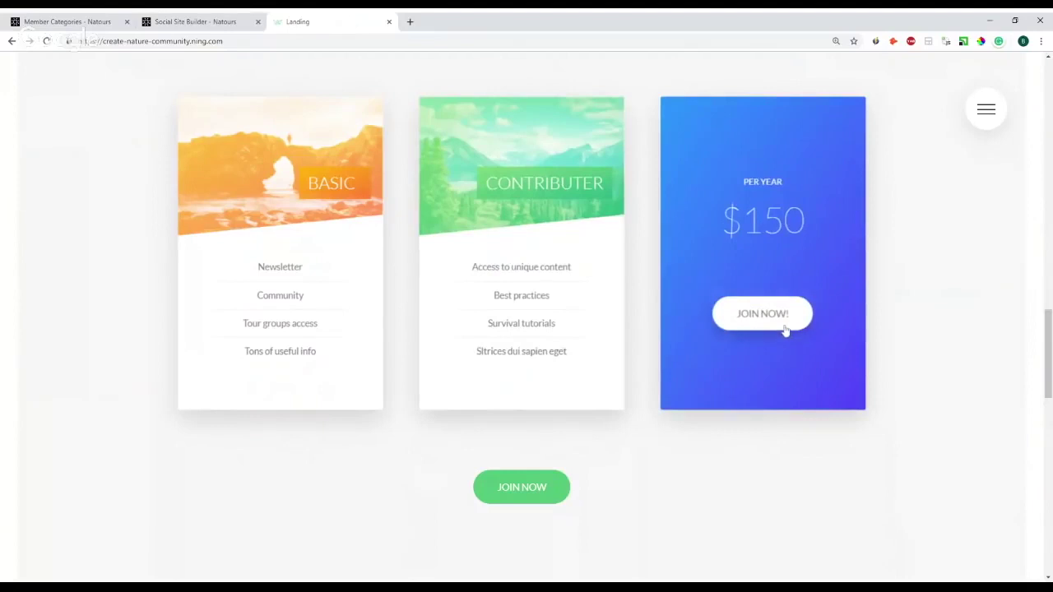
- Review the Events and Articles page settings in Social Site Builder, then return to Member Categories
{"action": "left_click", "coordinate": [208, 23]}
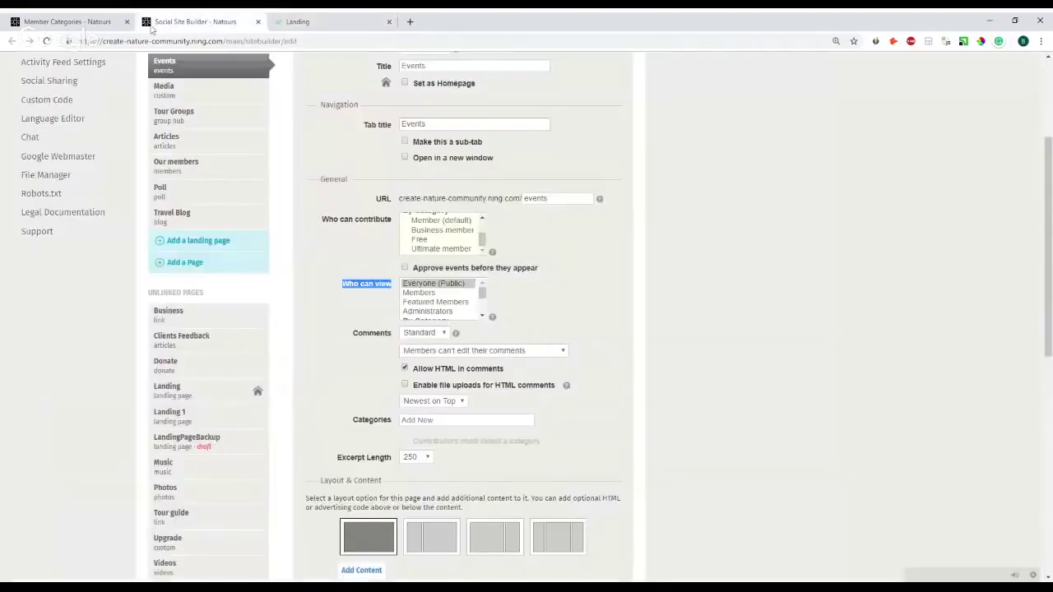
{"action": "left_click", "coordinate": [108, 22]}
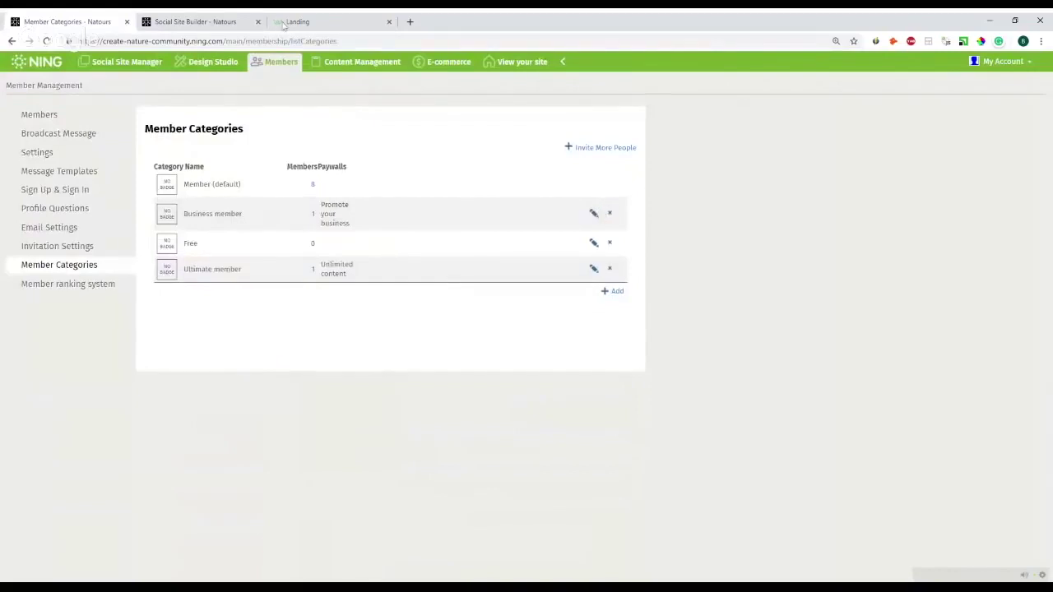
{"action": "left_click", "coordinate": [195, 22]}
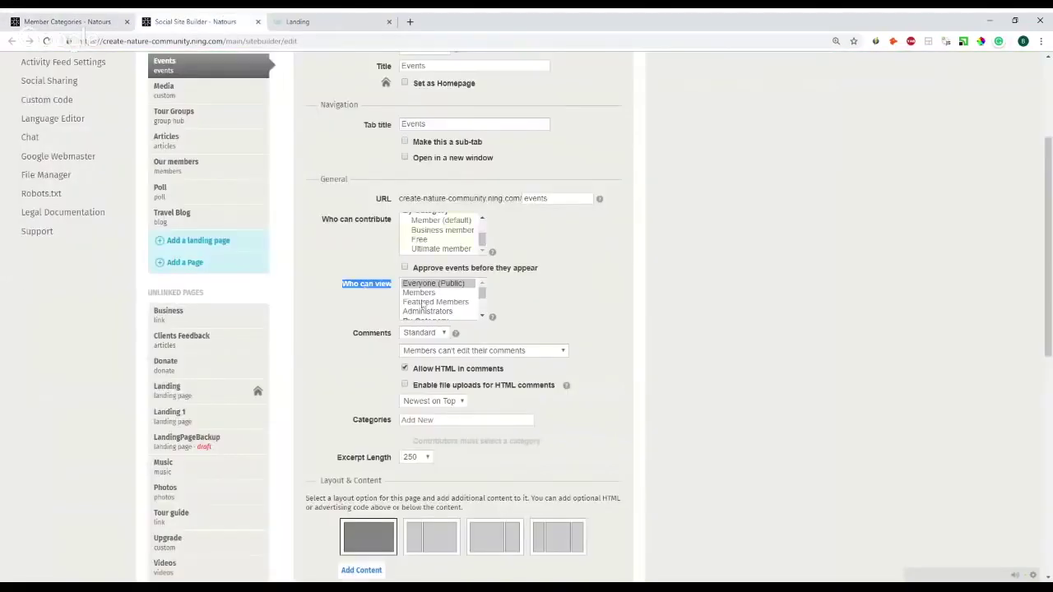
{"action": "scroll", "coordinate": [426, 306], "scroll_direction": "down", "scroll_amount": 3}
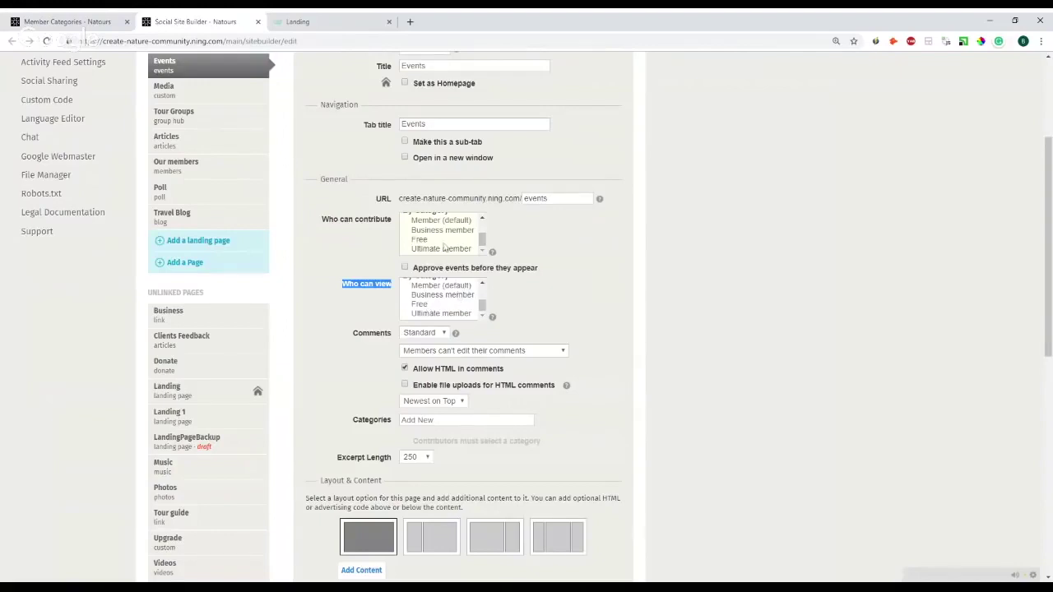
{"action": "scroll", "coordinate": [422, 300], "scroll_direction": "down", "scroll_amount": 1}
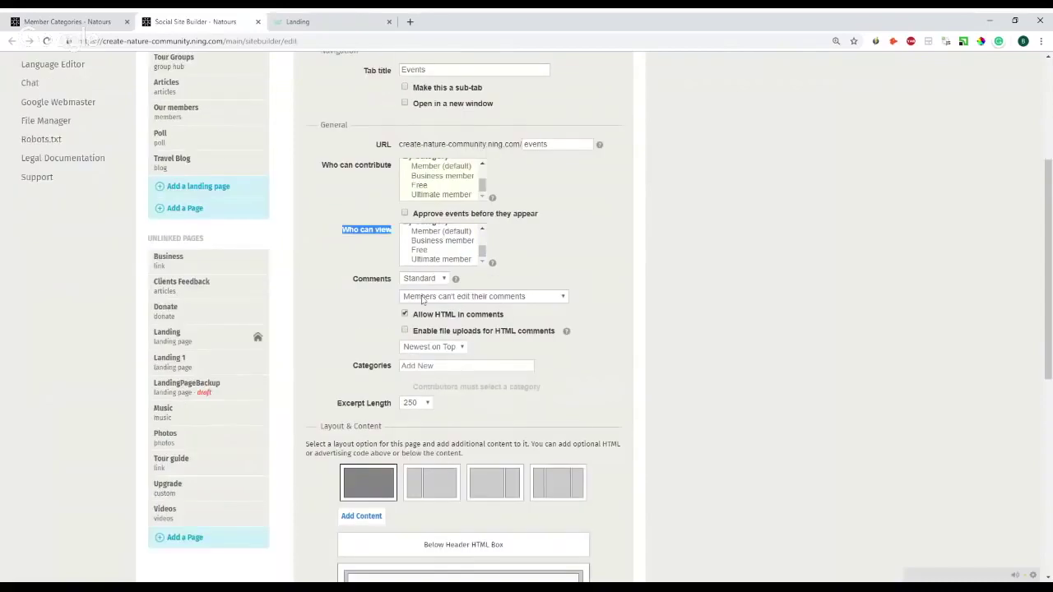
{"action": "scroll", "coordinate": [422, 300], "scroll_direction": "up", "scroll_amount": 2}
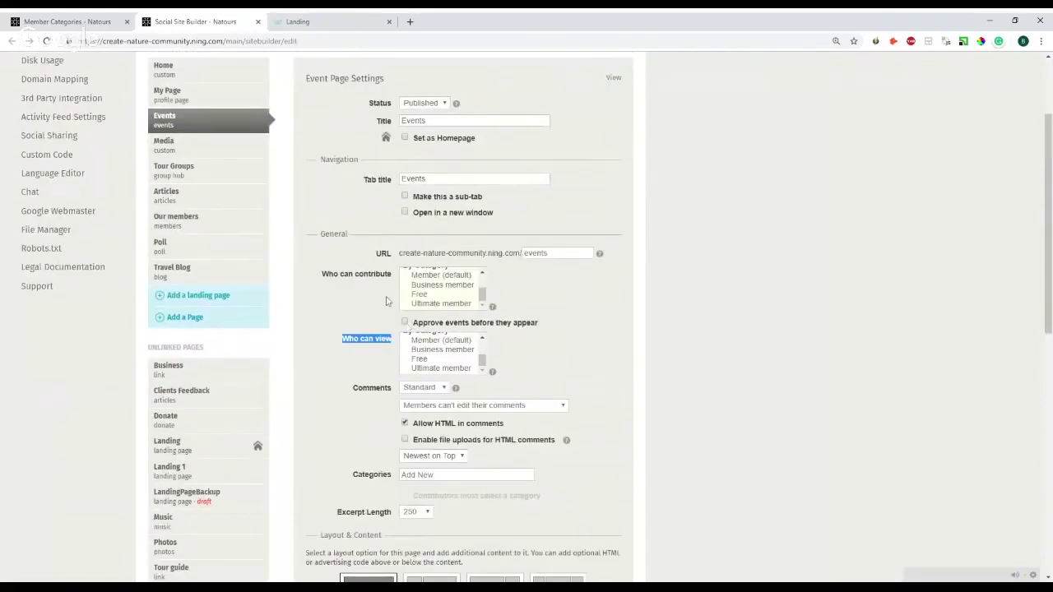
{"action": "left_click", "coordinate": [213, 203]}
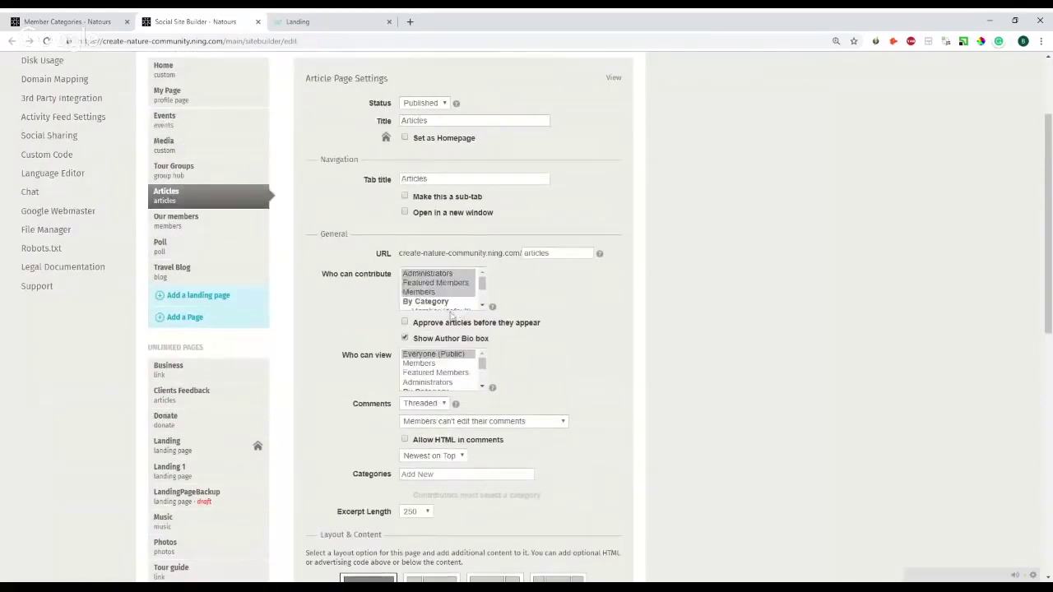
{"action": "scroll", "coordinate": [450, 303], "scroll_direction": "down", "scroll_amount": 2}
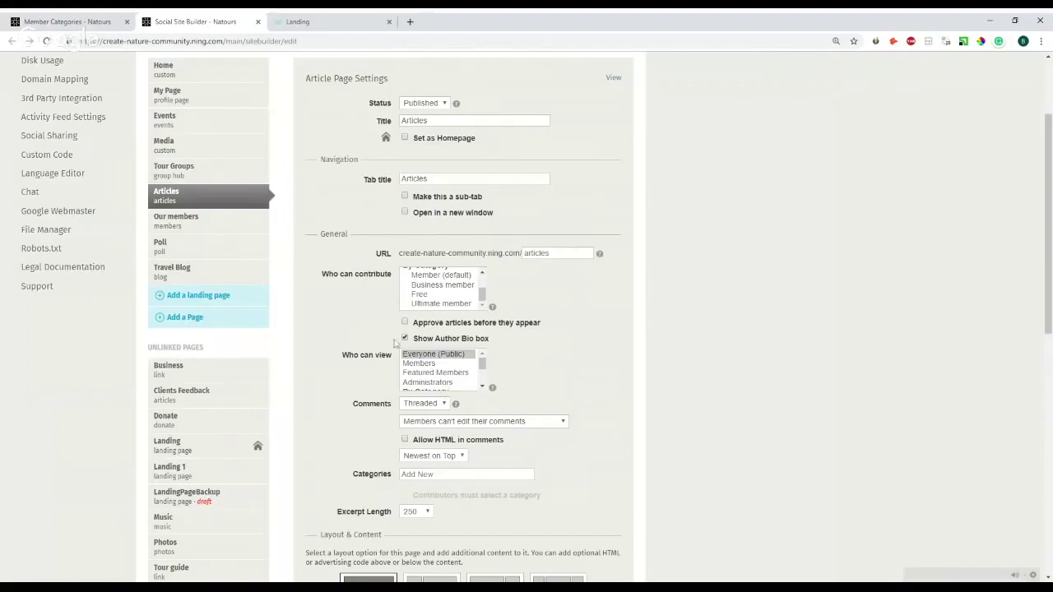
{"action": "left_click", "coordinate": [67, 22]}
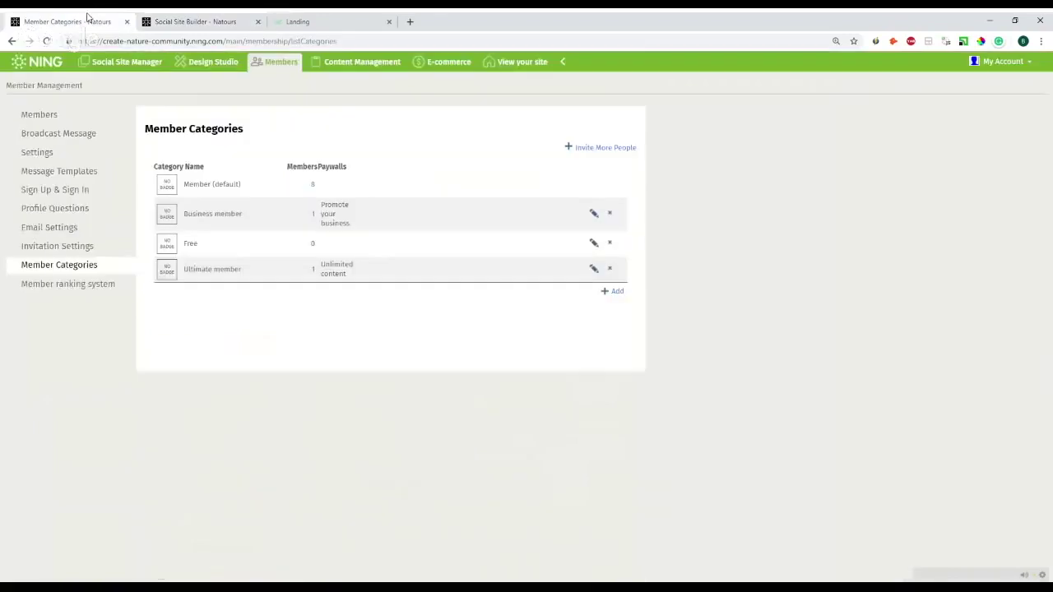
- Glance at the member ranking system settings, then return to the site builder
{"action": "left_click", "coordinate": [73, 289]}
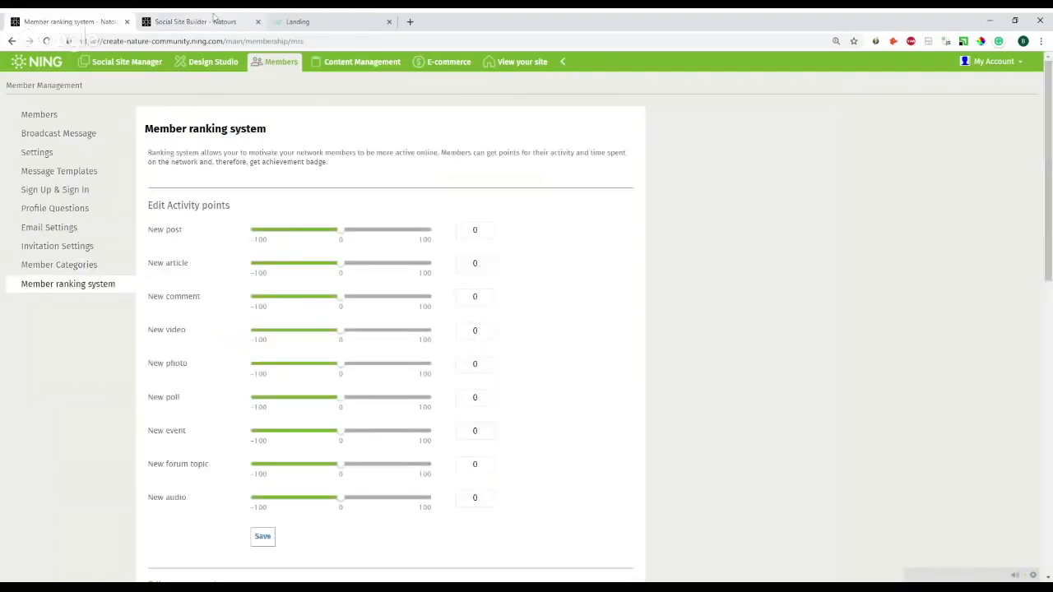
{"action": "left_click", "coordinate": [213, 21]}
{"action": "scroll", "coordinate": [195, 202], "scroll_direction": "up", "scroll_amount": 2}
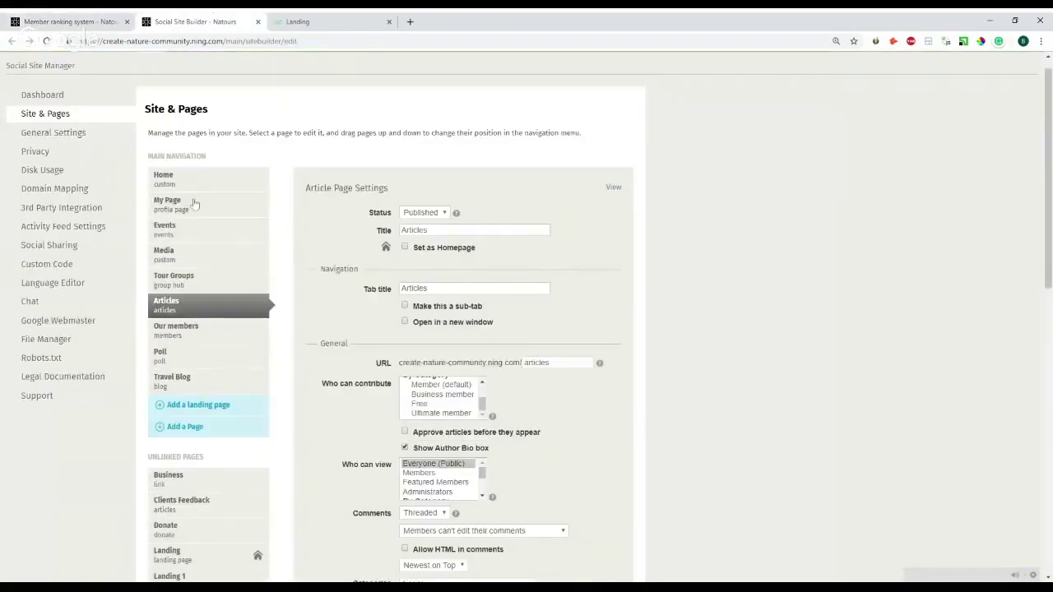
- Add an Achievements content block to the My Page layout and return to member ranking settings
{"action": "left_click", "coordinate": [195, 202]}
{"action": "scroll", "coordinate": [451, 369], "scroll_direction": "down", "scroll_amount": 3}
{"action": "scroll", "coordinate": [449, 366], "scroll_direction": "down", "scroll_amount": 1}
{"action": "left_click", "coordinate": [359, 244]}
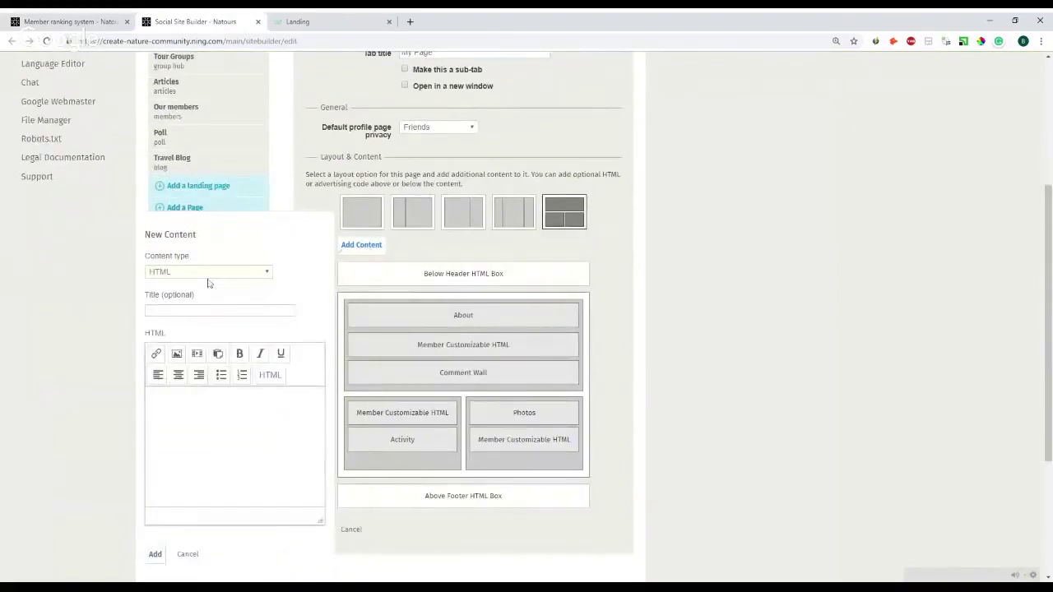
{"action": "left_click", "coordinate": [209, 283]}
{"action": "scroll", "coordinate": [159, 463], "scroll_direction": "down", "scroll_amount": 2}
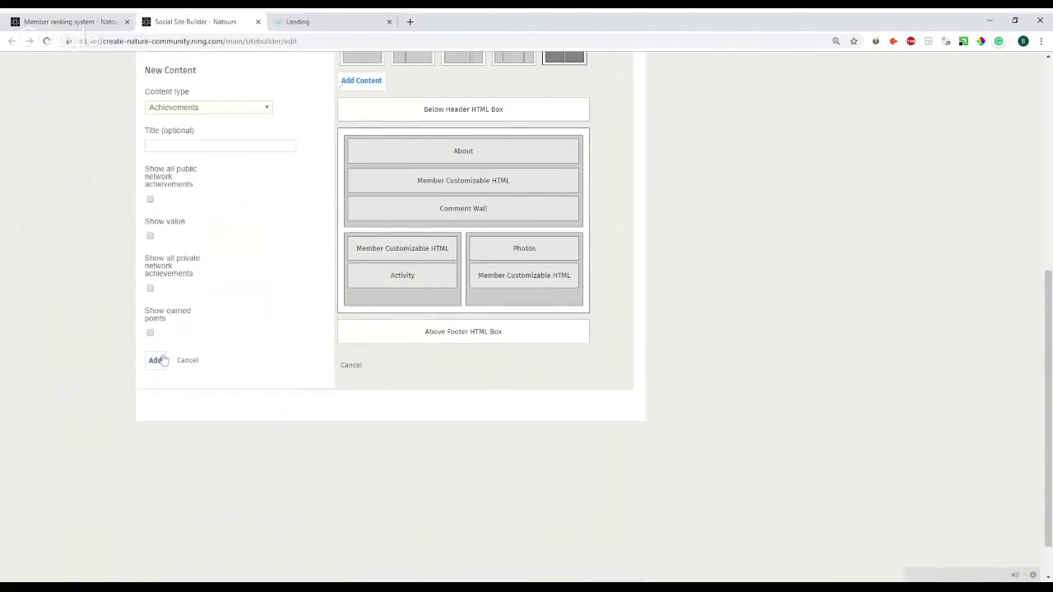
{"action": "left_click", "coordinate": [155, 359]}
{"action": "key", "text": "ctrl+1"}
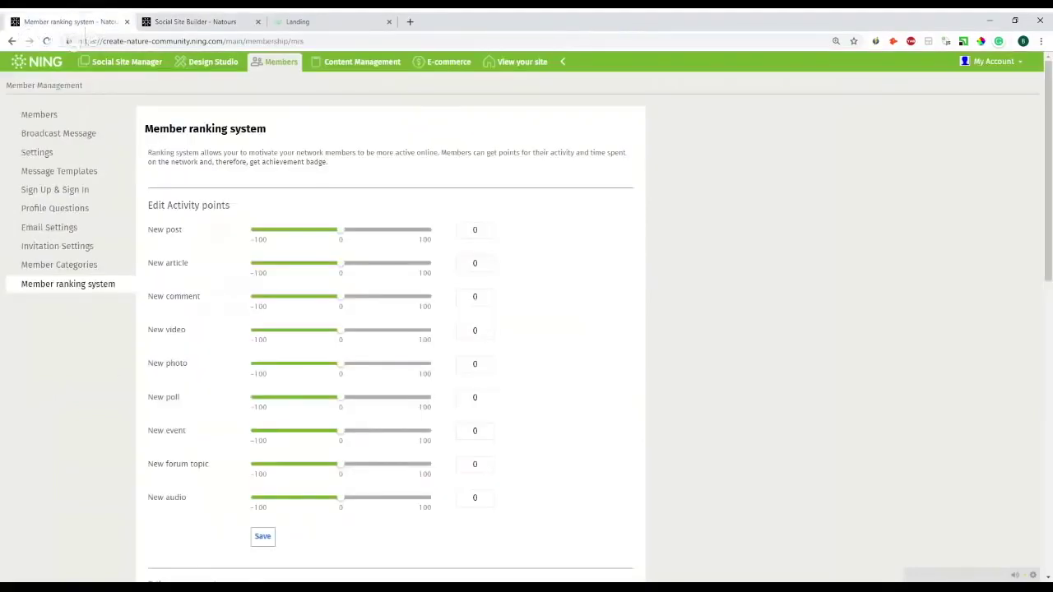
- Set the New video slider to 100 points and the registration Month value to 46
{"action": "left_click_drag", "start_coordinate": [148, 154], "coordinate": [278, 154]}
{"action": "left_click_drag", "start_coordinate": [313, 153], "coordinate": [437, 167]}
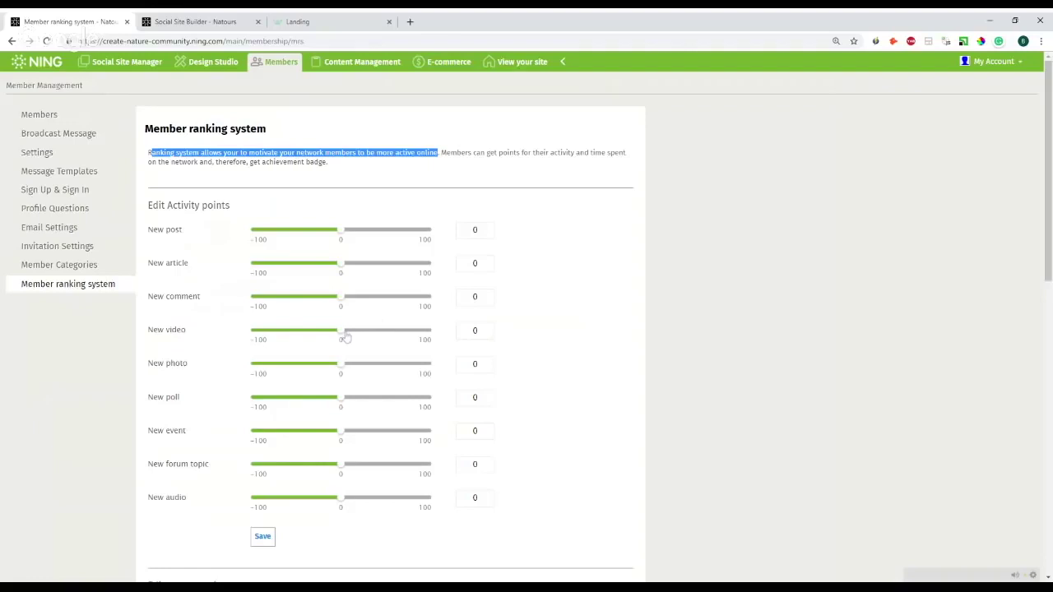
{"action": "left_click_drag", "start_coordinate": [345, 335], "coordinate": [433, 331]}
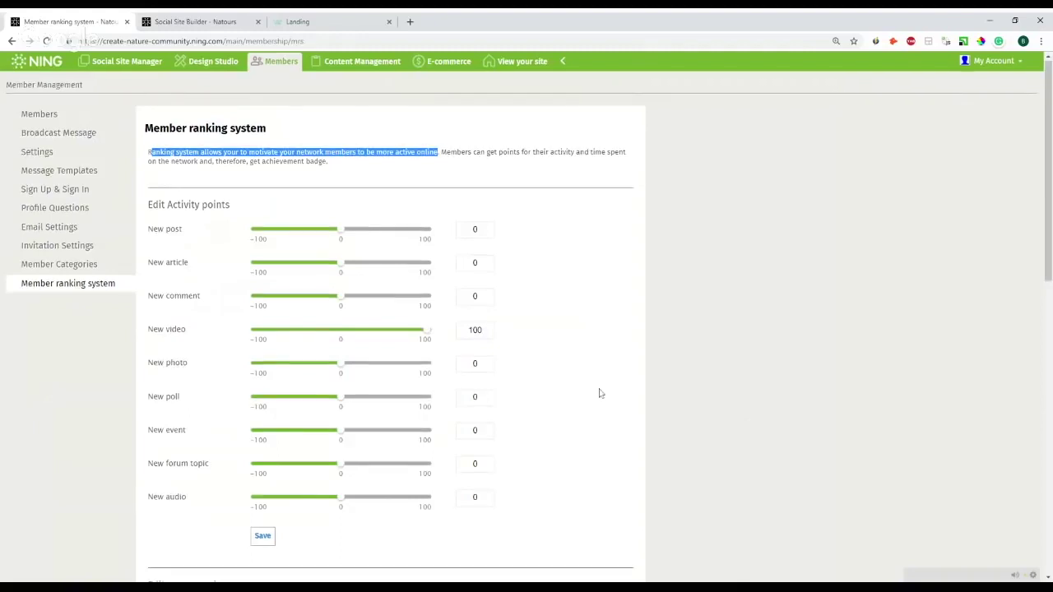
{"action": "scroll", "coordinate": [599, 393], "scroll_direction": "down", "scroll_amount": 4}
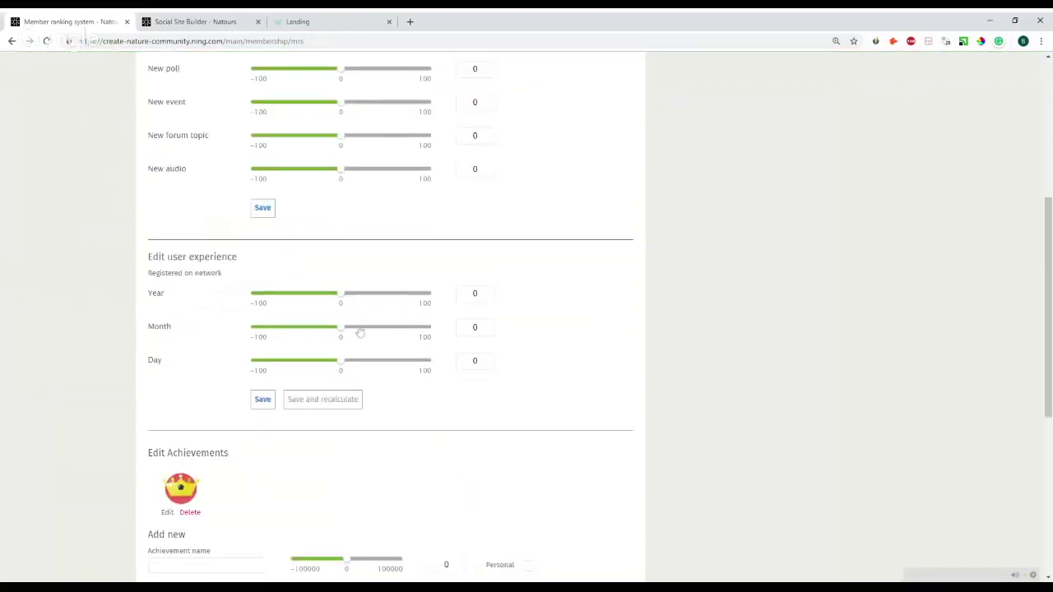
{"action": "left_click_drag", "start_coordinate": [342, 334], "coordinate": [384, 333]}
{"action": "scroll", "coordinate": [605, 314], "scroll_direction": "down", "scroll_amount": 4}
{"action": "scroll", "coordinate": [596, 312], "scroll_direction": "down", "scroll_amount": 1}
- Create a 1000-point badge-only achievement with a teal shield showing the text 'TOP PERFORMER'
{"action": "left_click", "coordinate": [446, 190]}
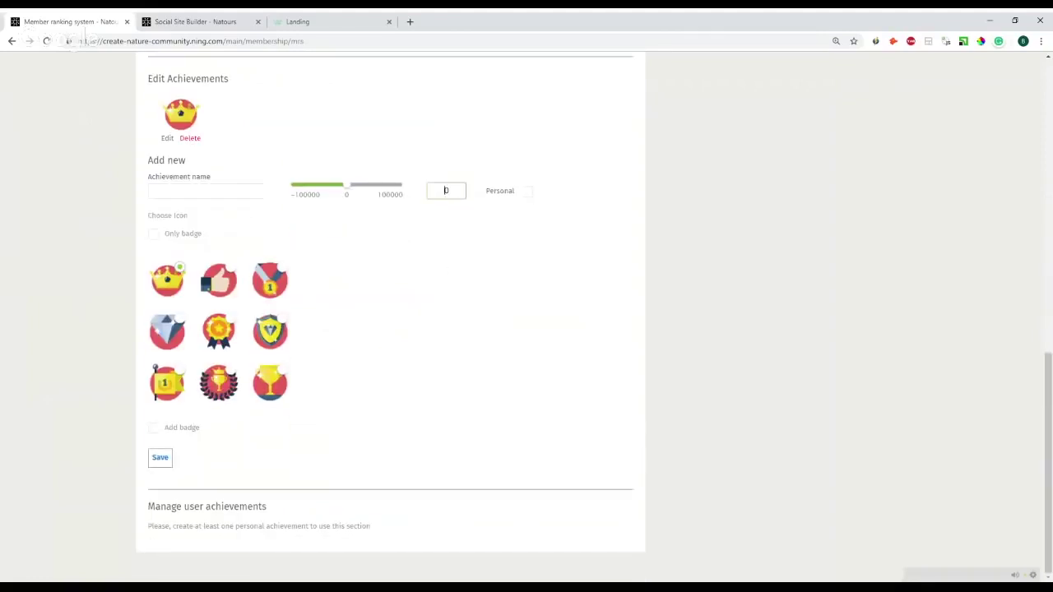
{"action": "type", "text": "1000"}
{"action": "left_click", "coordinate": [494, 304]}
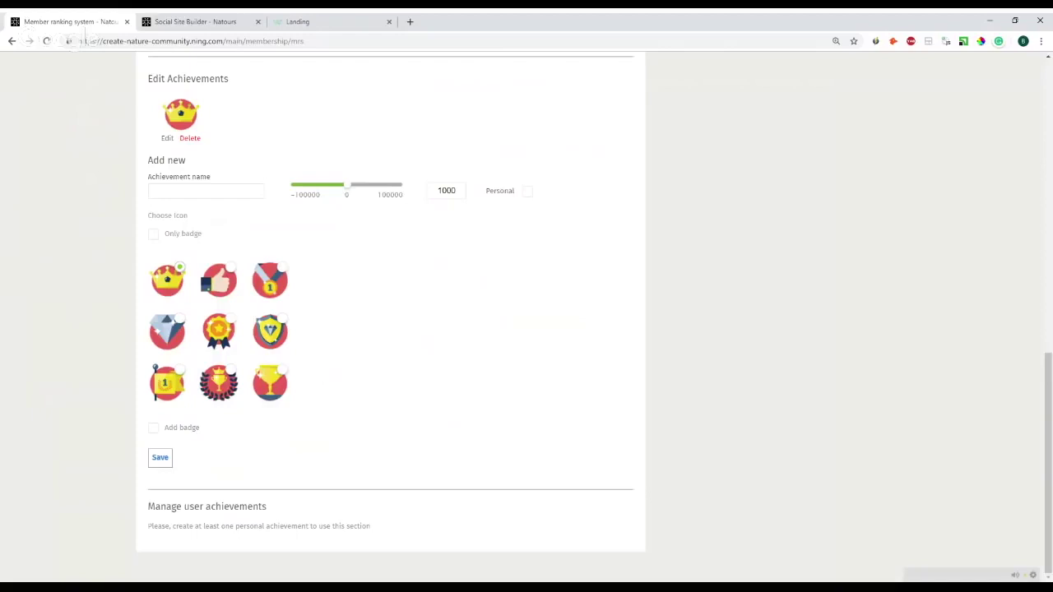
{"action": "left_click", "coordinate": [154, 234]}
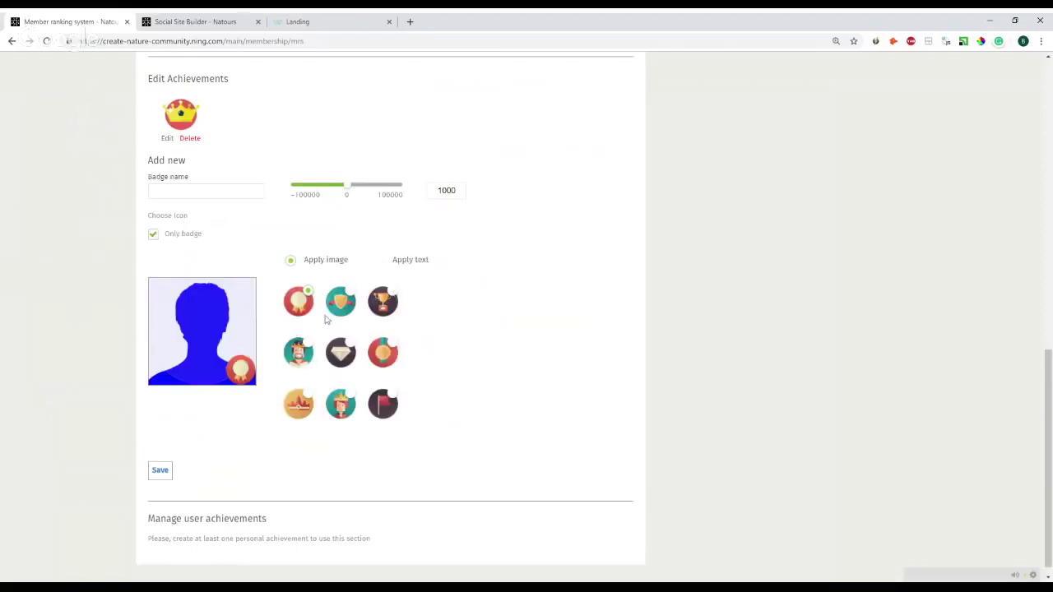
{"action": "left_click", "coordinate": [350, 310]}
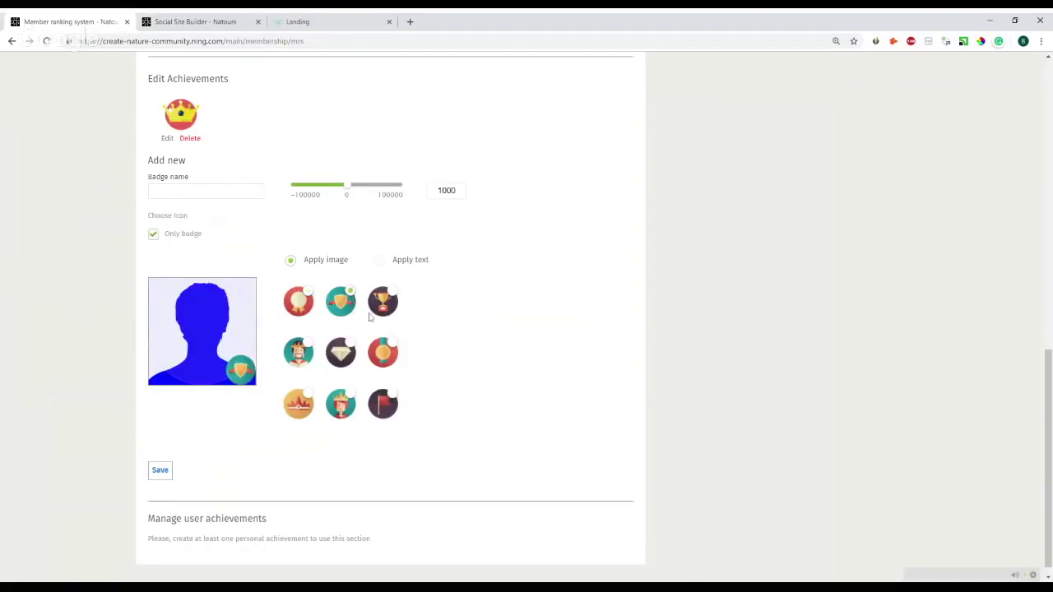
{"action": "left_click", "coordinate": [381, 263]}
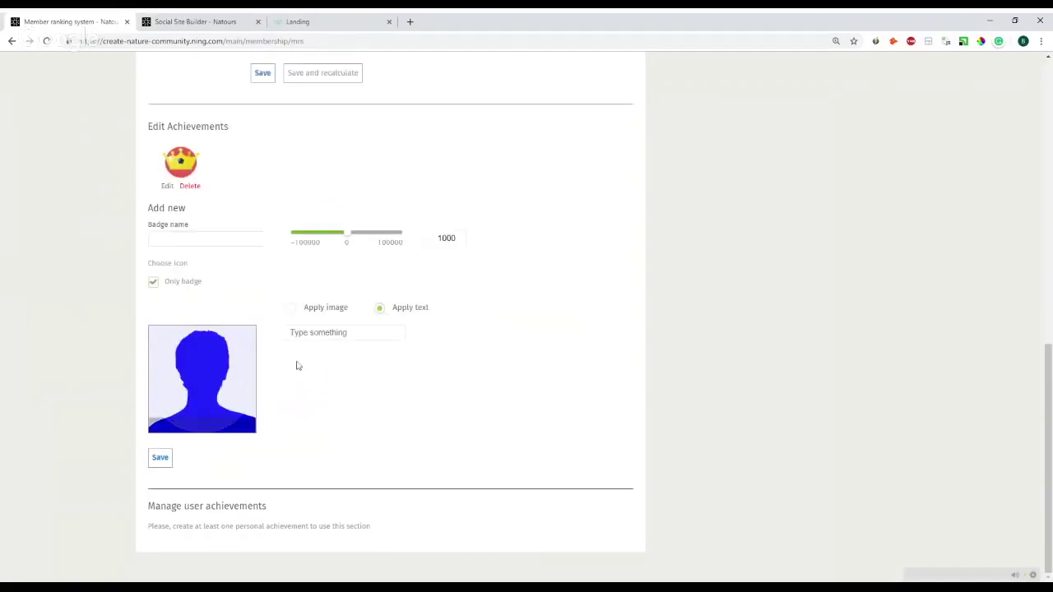
{"action": "left_click", "coordinate": [313, 339]}
{"action": "type", "text": "TOP"}
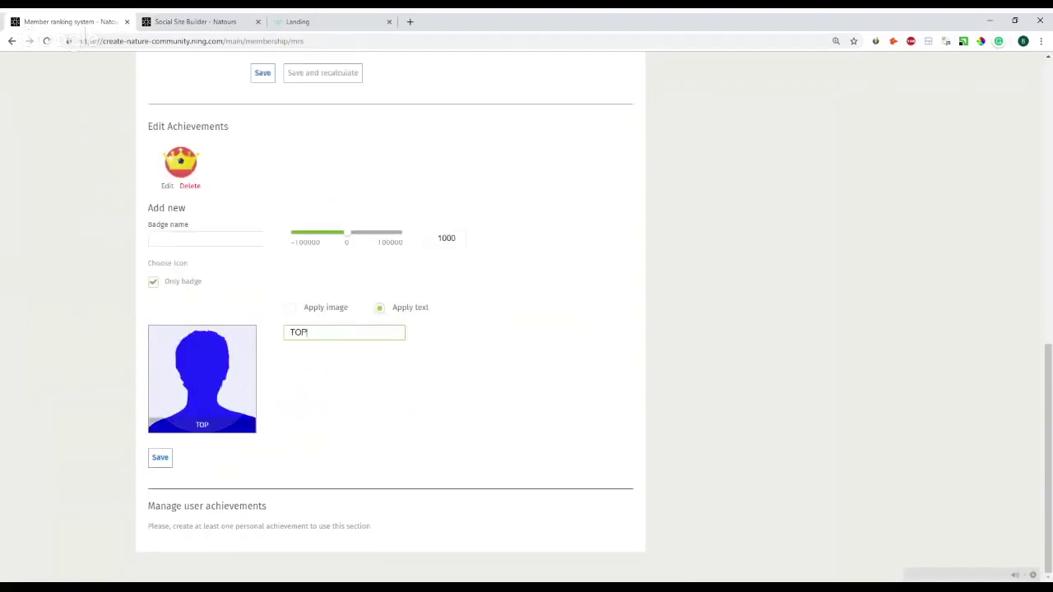
{"action": "type", "text": " PERFORMEW"}
{"action": "key", "text": "BackSpace"}
{"action": "type", "text": "R"}
- Open the Home page settings, leaving the profile page changes unsaved
{"action": "left_click", "coordinate": [248, 18]}
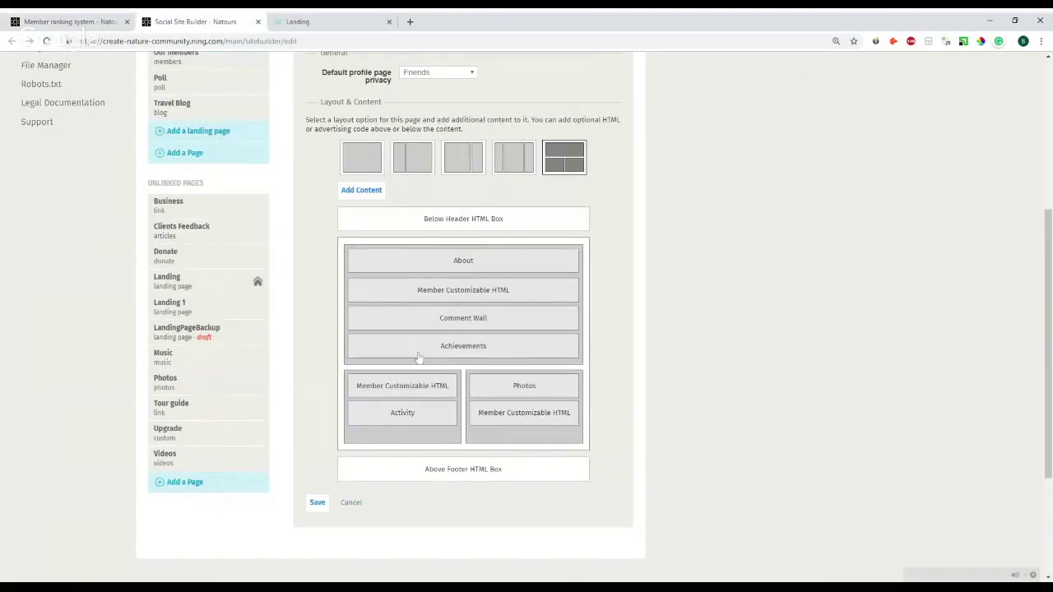
{"action": "scroll", "coordinate": [411, 355], "scroll_direction": "down", "scroll_amount": 1}
{"action": "scroll", "coordinate": [412, 356], "scroll_direction": "up", "scroll_amount": 3}
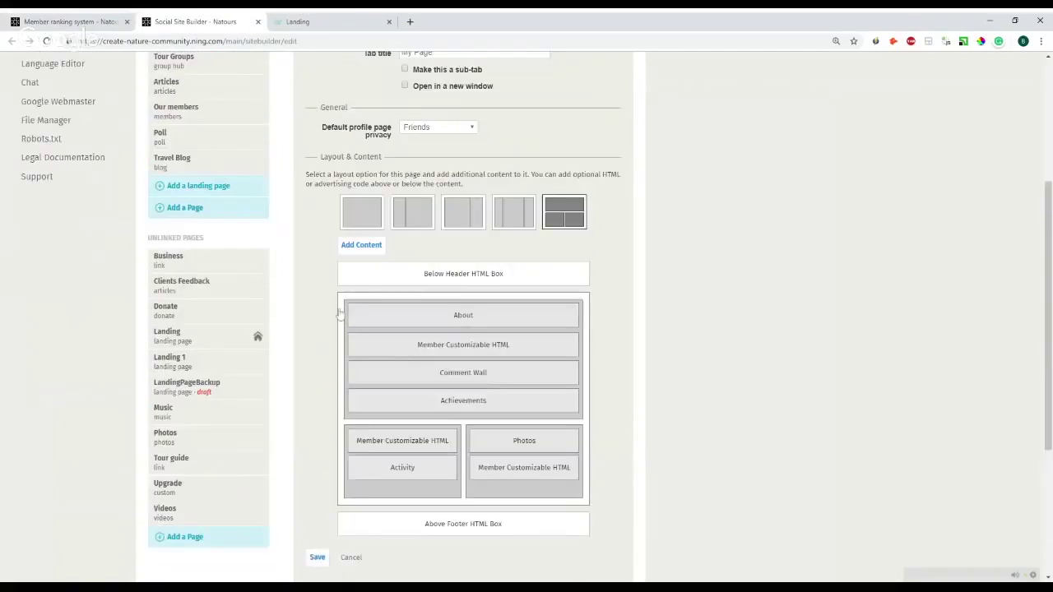
{"action": "left_click", "coordinate": [229, 138]}
{"action": "left_click", "coordinate": [435, 338]}
- Add a Leaderboard content block to the Home layout, then switch to the member ranking tab
{"action": "scroll", "coordinate": [370, 296], "scroll_direction": "down", "scroll_amount": 2}
{"action": "left_click", "coordinate": [361, 250]}
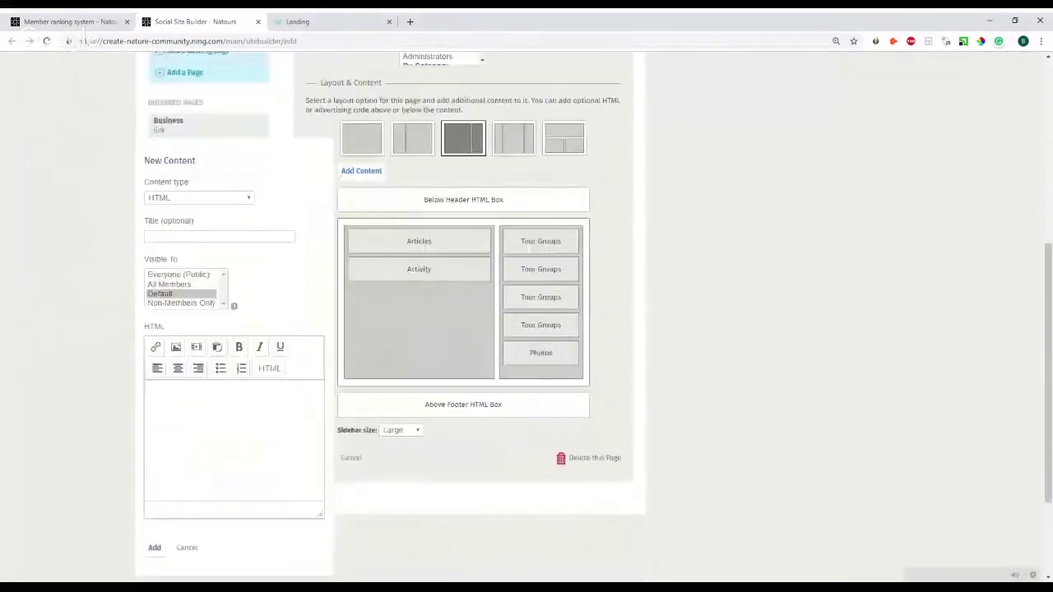
{"action": "scroll", "coordinate": [421, 246], "scroll_direction": "up", "scroll_amount": 3}
{"action": "scroll", "coordinate": [221, 211], "scroll_direction": "down", "scroll_amount": 4}
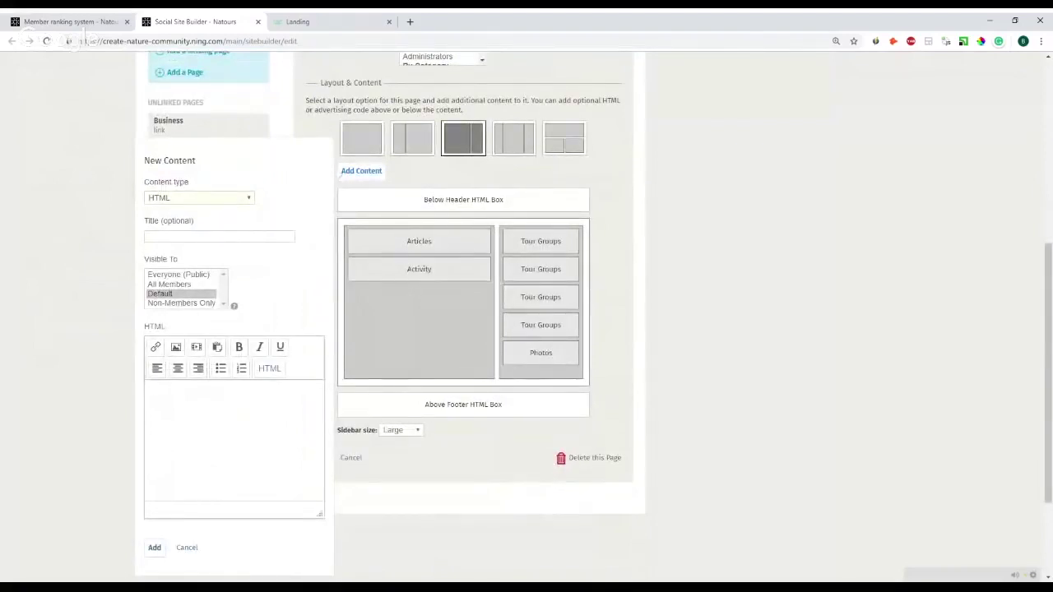
{"action": "left_click", "coordinate": [181, 262]}
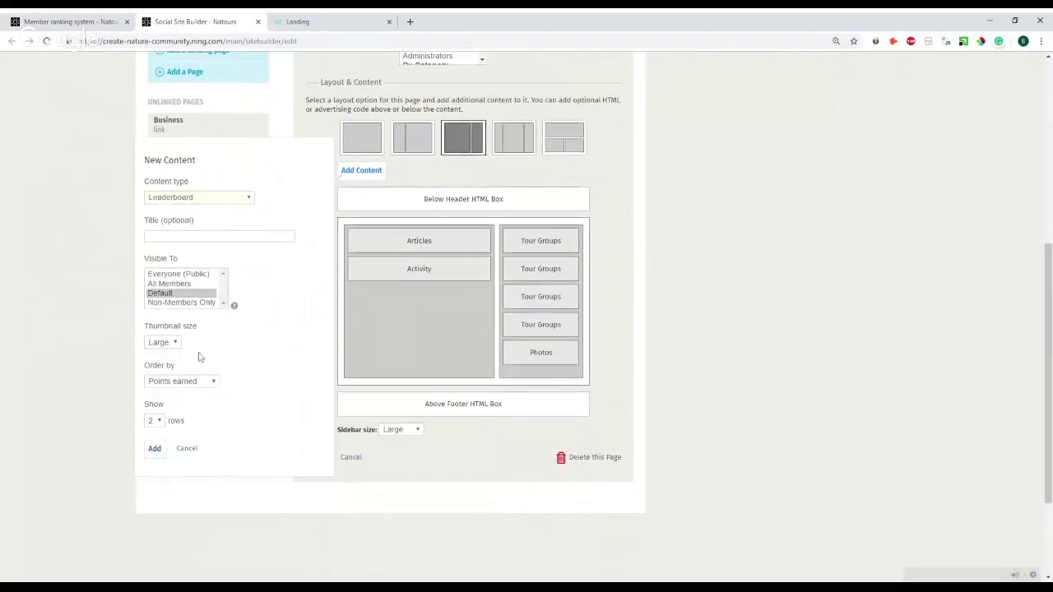
{"action": "scroll", "coordinate": [198, 356], "scroll_direction": "down", "scroll_amount": 1}
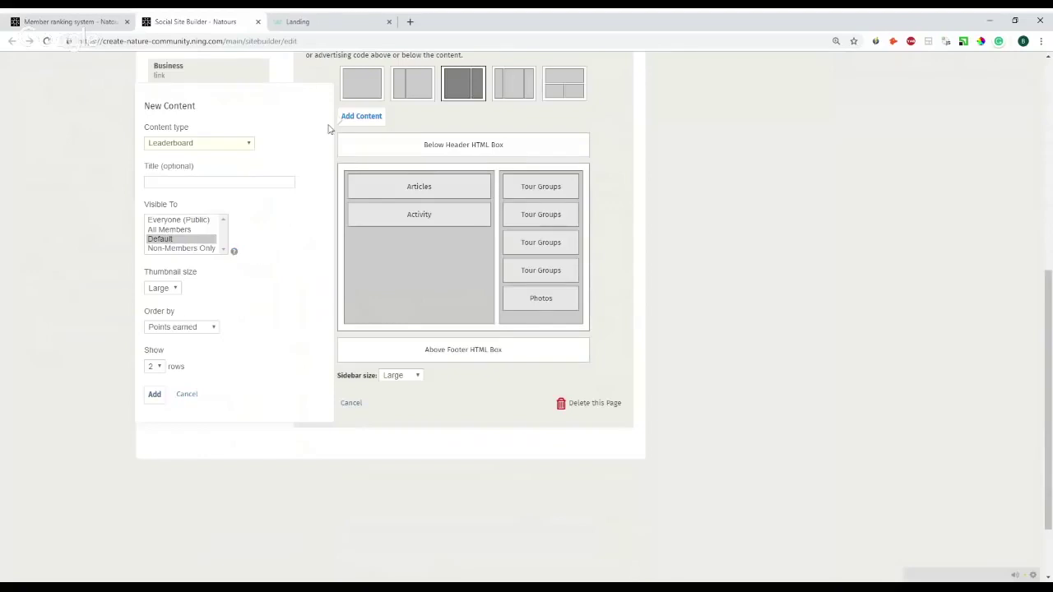
{"action": "key", "text": "ctrl+shift+Tab"}
- Open Content Management, drag the Approve Articles tab after Social Site Builder, and return to Site & Pages
{"action": "scroll", "coordinate": [188, 277], "scroll_direction": "up", "scroll_amount": 7}
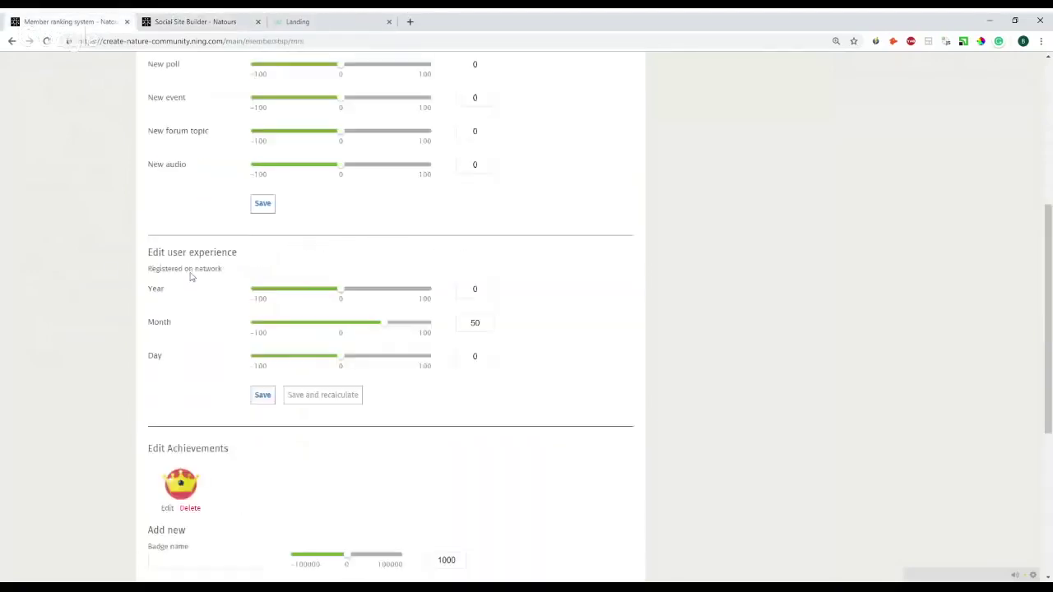
{"action": "scroll", "coordinate": [404, 112], "scroll_direction": "up", "scroll_amount": 2}
{"action": "left_click", "coordinate": [356, 72]}
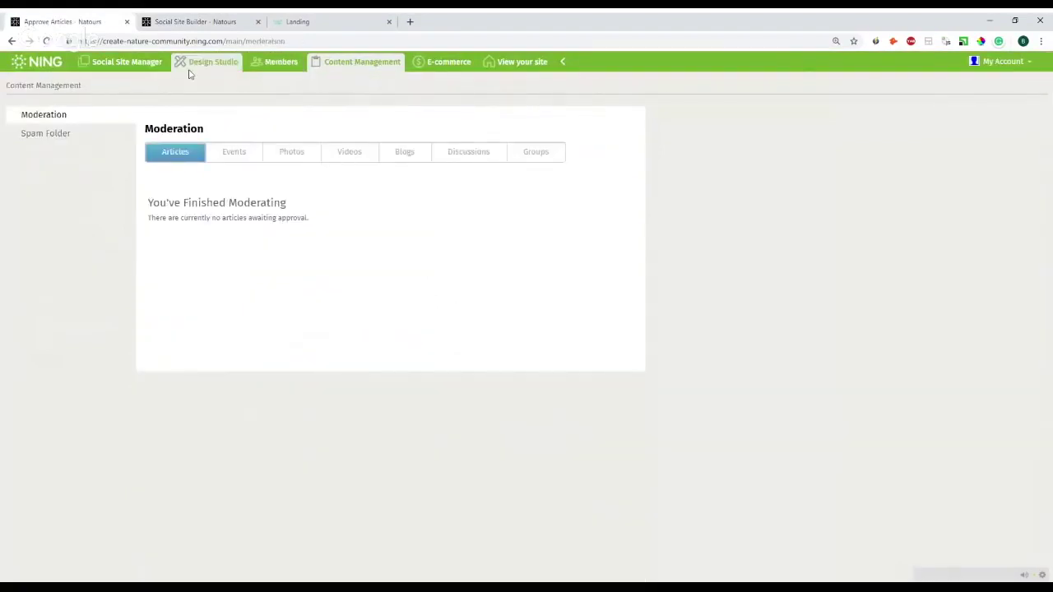
{"action": "left_click", "coordinate": [208, 21]}
{"action": "scroll", "coordinate": [219, 183], "scroll_direction": "up", "scroll_amount": 5}
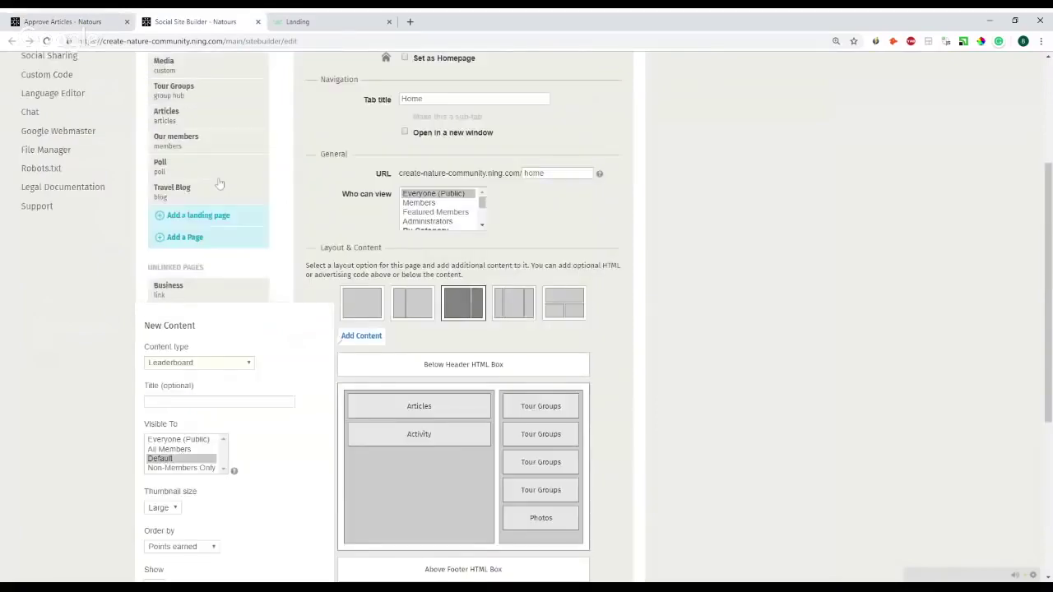
{"action": "left_click_drag", "start_coordinate": [91, 20], "coordinate": [200, 23]}
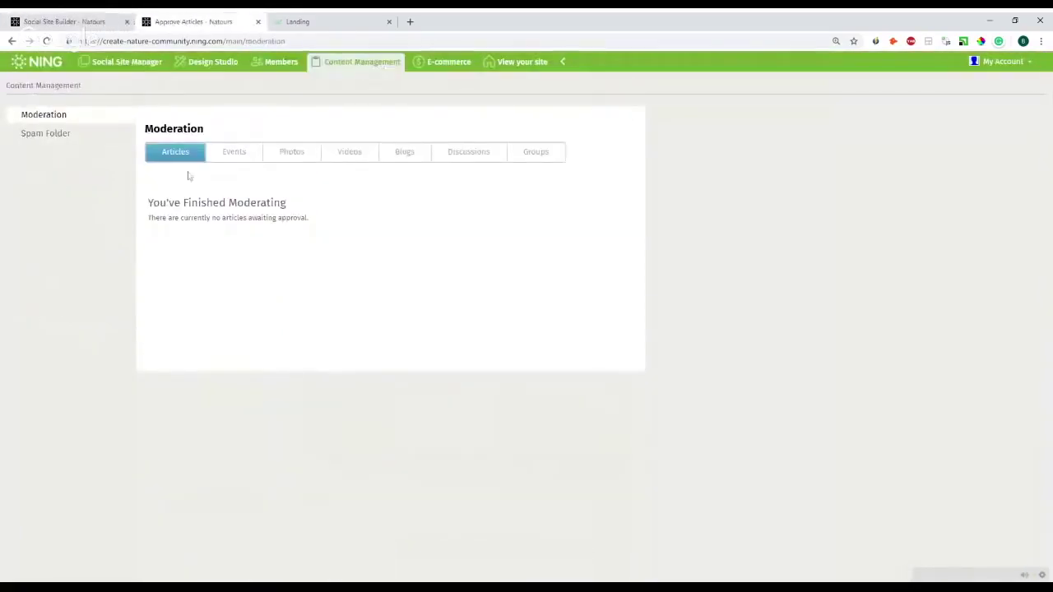
{"action": "left_click", "coordinate": [58, 22]}
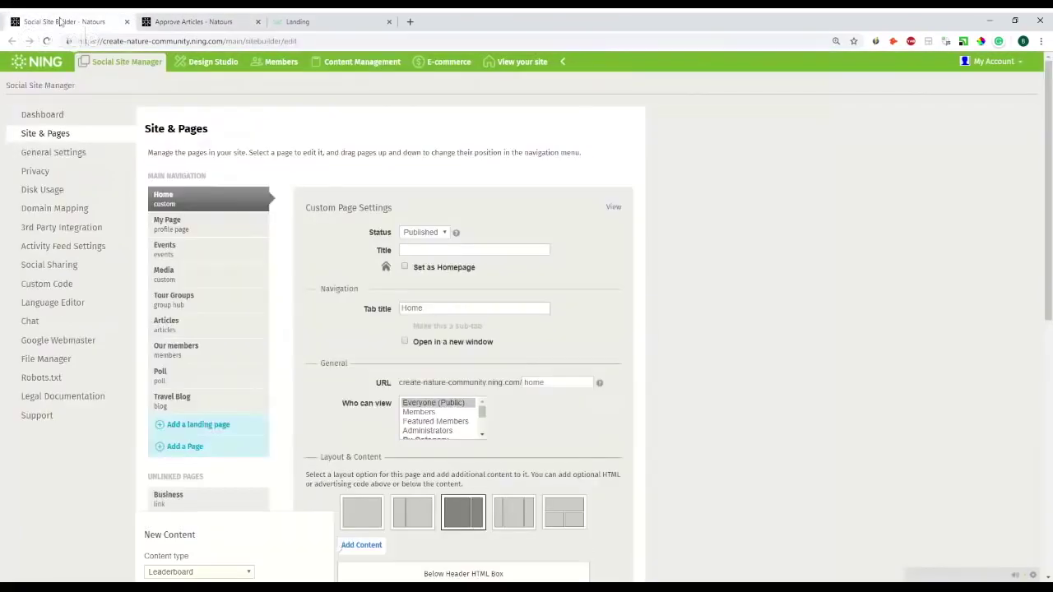
- Tick event approval in the Events settings, then discard that change when loading Articles settings
{"action": "left_click", "coordinate": [222, 258]}
{"action": "scroll", "coordinate": [271, 301], "scroll_direction": "down", "scroll_amount": 2}
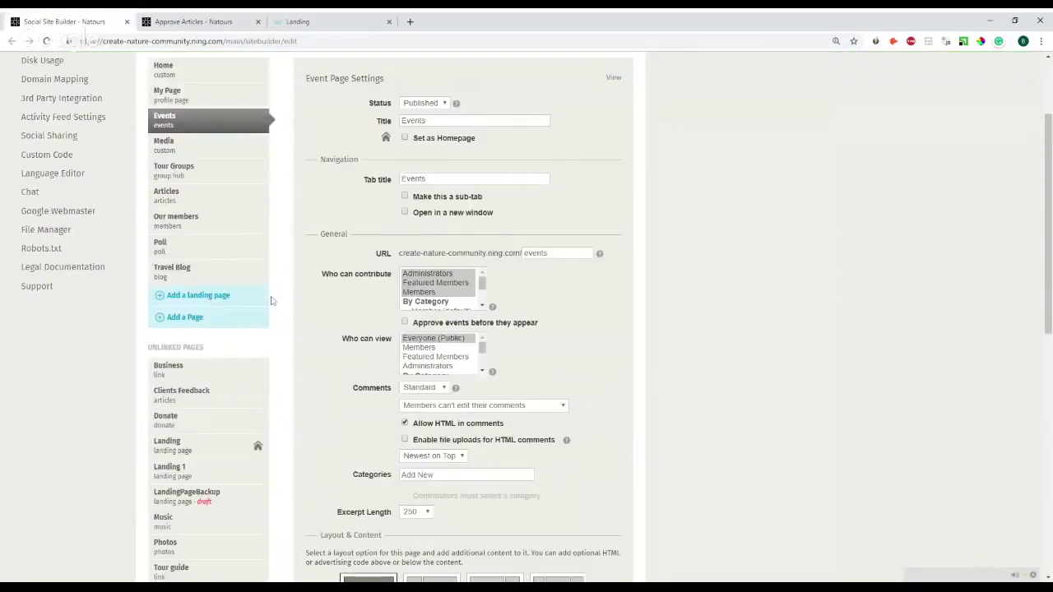
{"action": "left_click", "coordinate": [450, 327]}
{"action": "left_click", "coordinate": [207, 210]}
{"action": "left_click", "coordinate": [436, 342]}
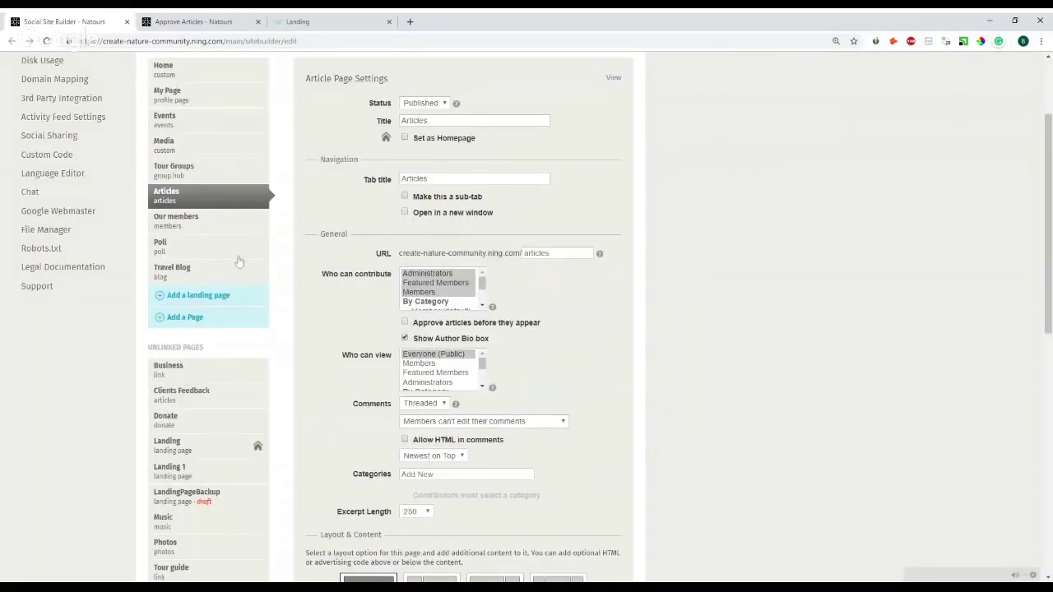
- Scroll through the Articles settings and open the Design Studio
{"action": "scroll", "coordinate": [285, 245], "scroll_direction": "down", "scroll_amount": 5}
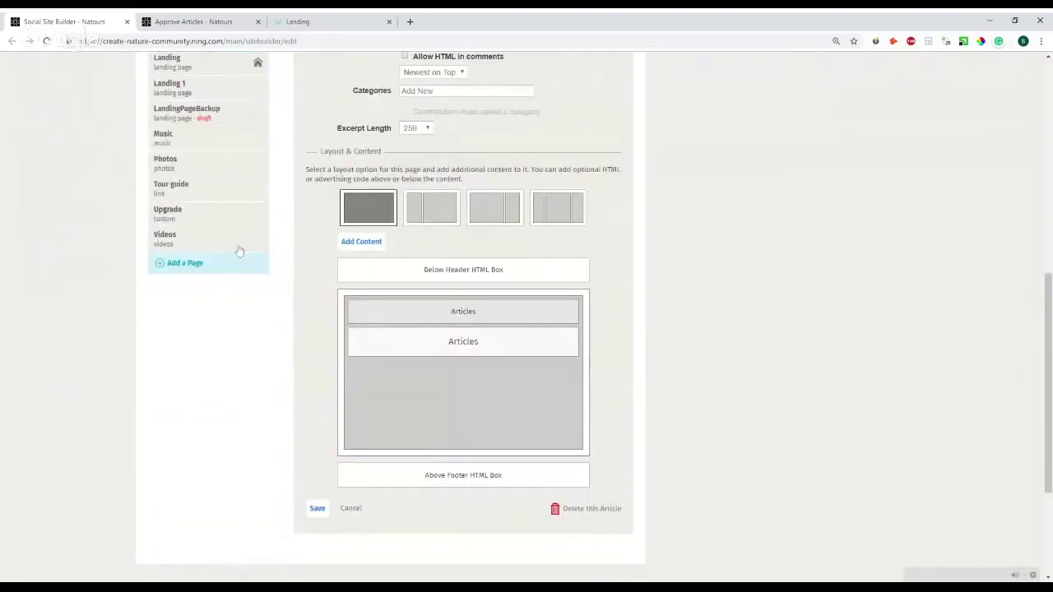
{"action": "scroll", "coordinate": [411, 341], "scroll_direction": "up", "scroll_amount": 6}
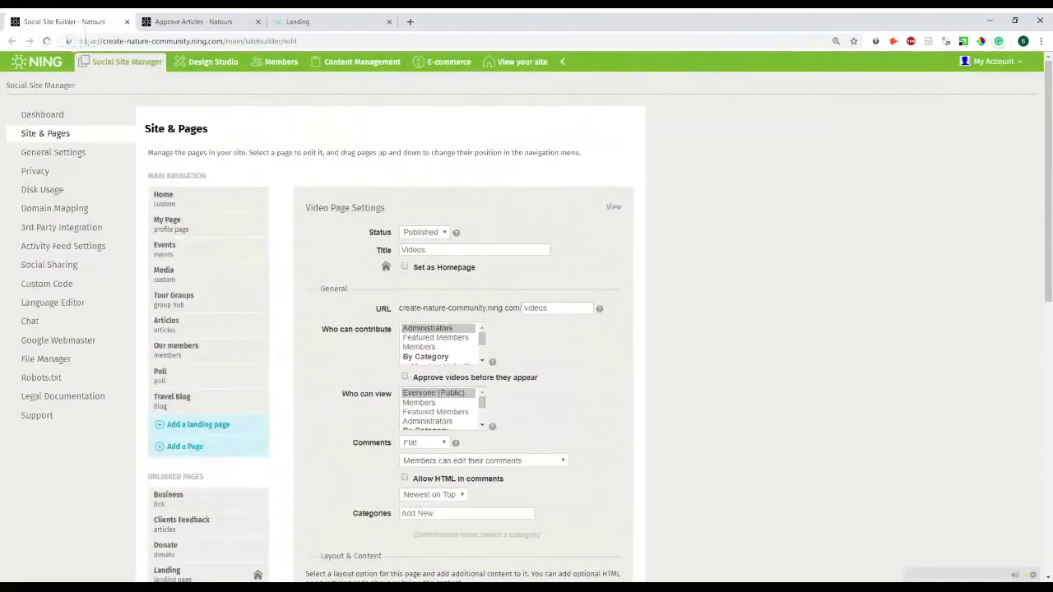
{"action": "left_click", "coordinate": [217, 71]}
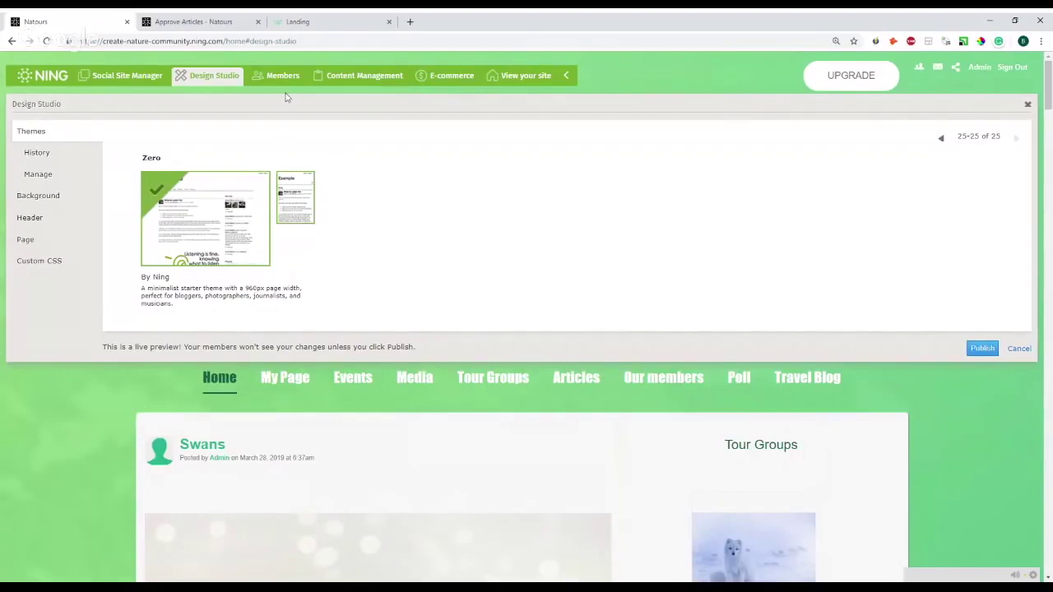
- Load page management in the moderation tab and move that tab to the first position
{"action": "left_click", "coordinate": [197, 22]}
{"action": "left_click", "coordinate": [97, 64]}
{"action": "key", "text": "ctrl+shift+Page_Up"}
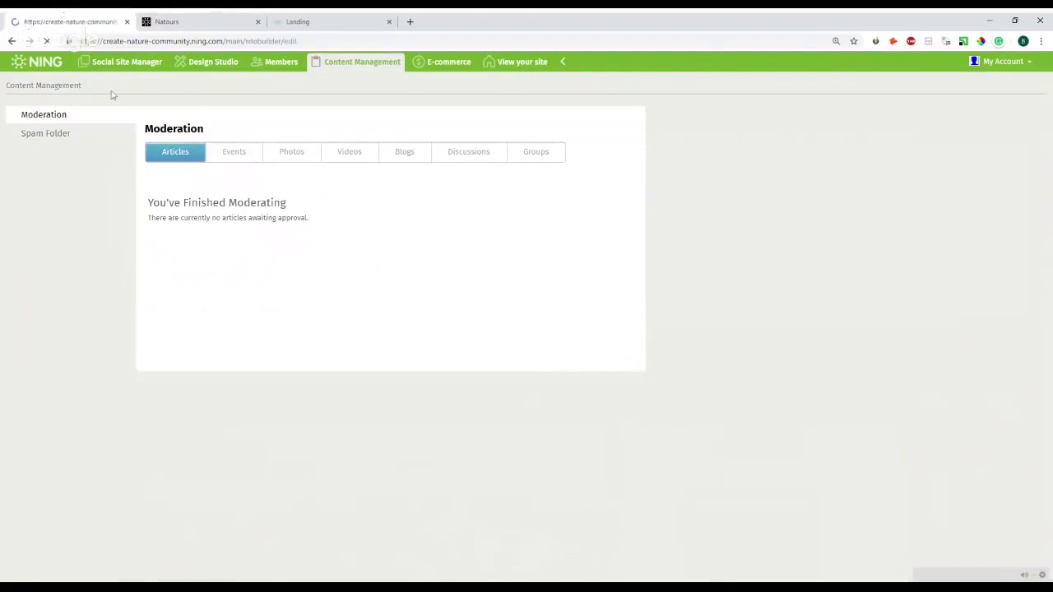
{"action": "scroll", "coordinate": [203, 115], "scroll_direction": "down", "scroll_amount": 1}
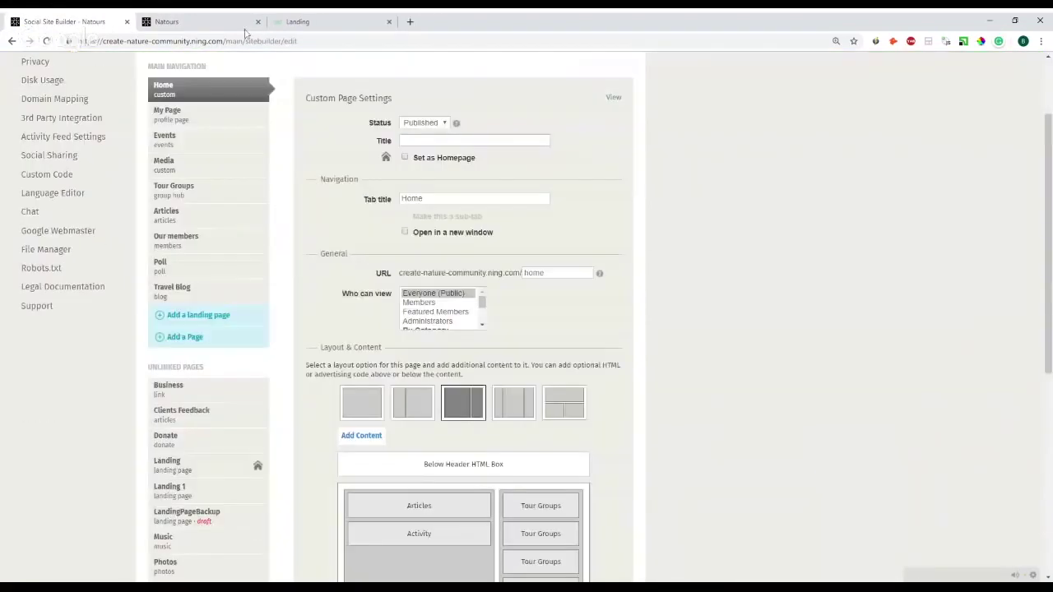
- Page the Design Studio theme list back three times to themes 13–16 of 25
{"action": "left_click", "coordinate": [244, 24]}
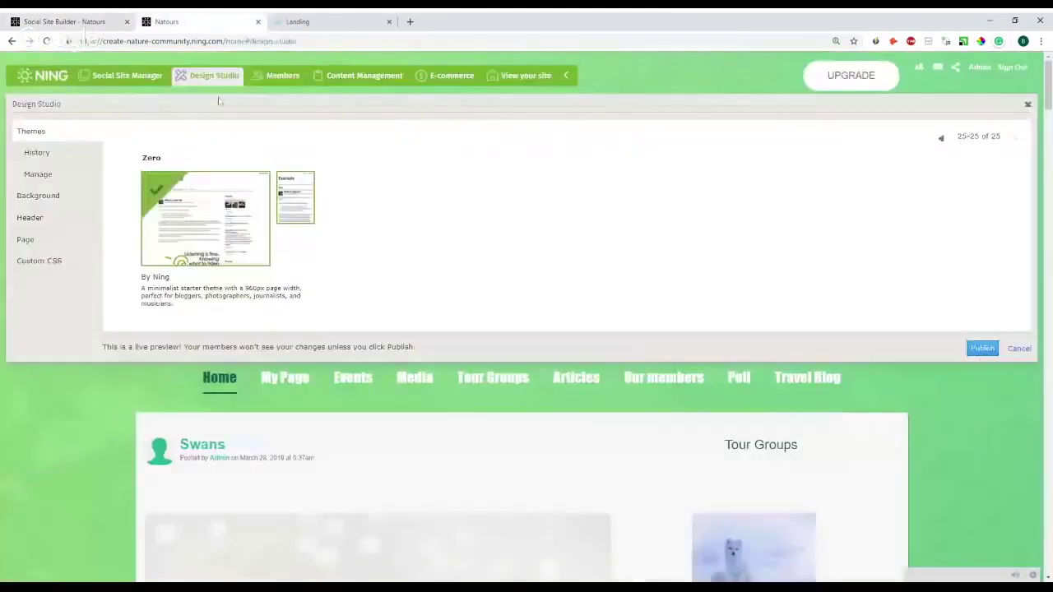
{"action": "left_click", "coordinate": [941, 139]}
{"action": "left_click", "coordinate": [941, 139]}
{"action": "left_click", "coordinate": [941, 139]}
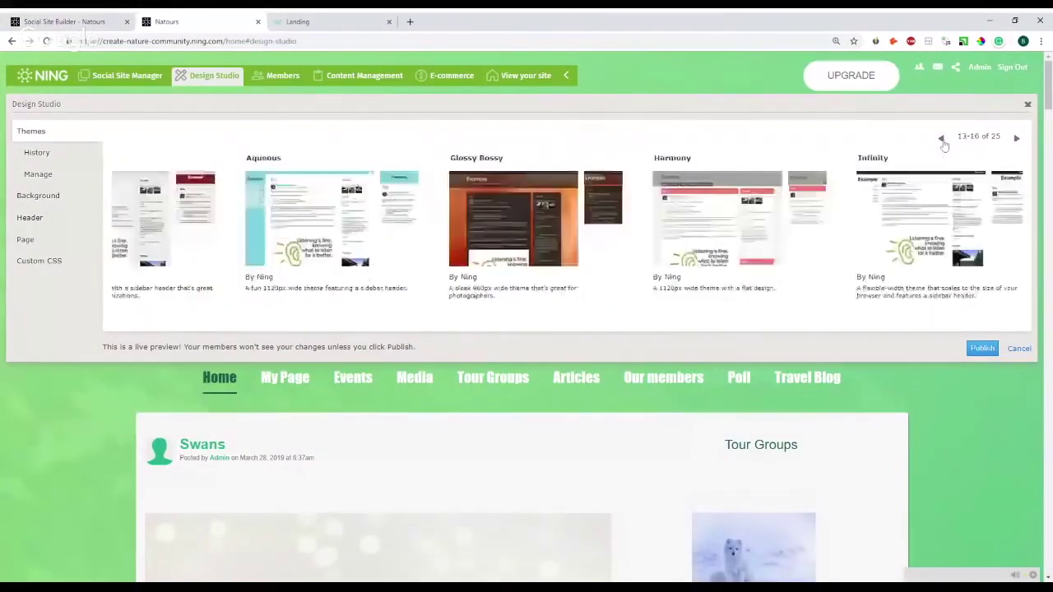
- Look at the Background image upload option, then open the Header style settings
{"action": "left_click", "coordinate": [42, 199]}
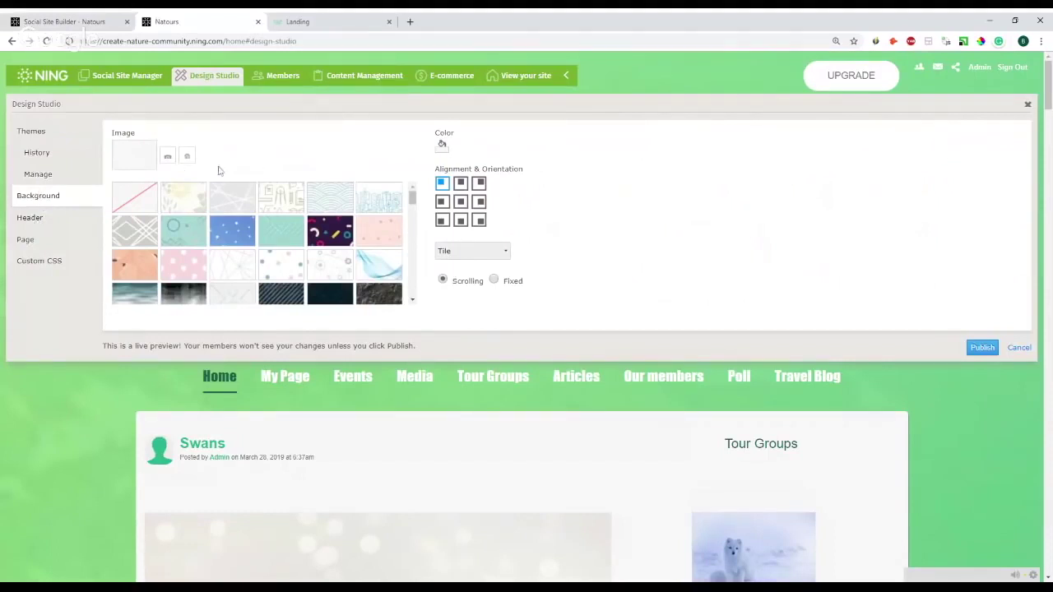
{"action": "left_click", "coordinate": [164, 161]}
{"action": "left_click", "coordinate": [30, 217]}
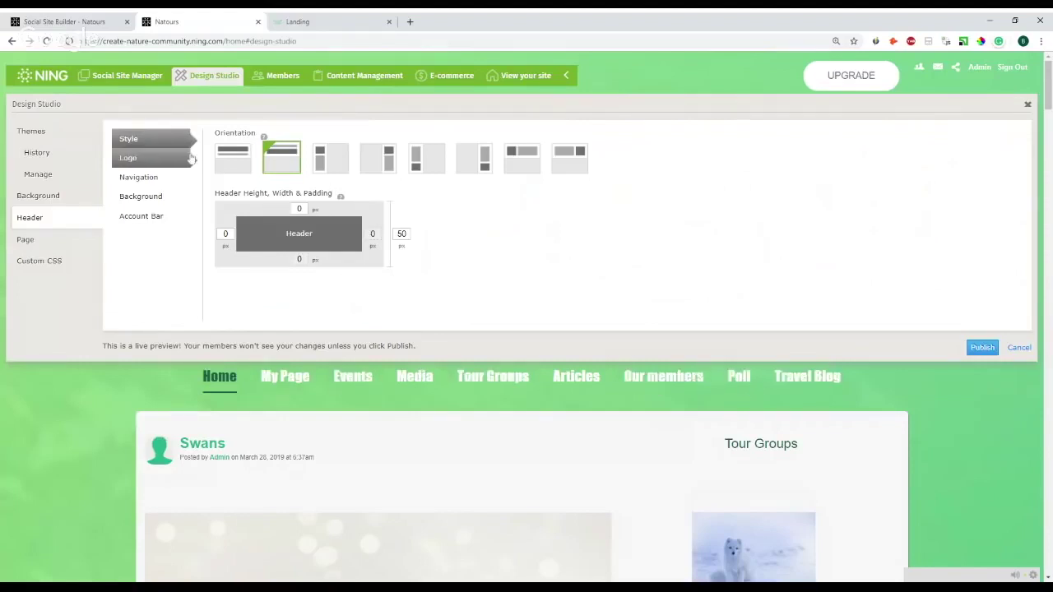
- Try left and right sidebar header layouts with width 220, then restore the top header
{"action": "left_click", "coordinate": [322, 162]}
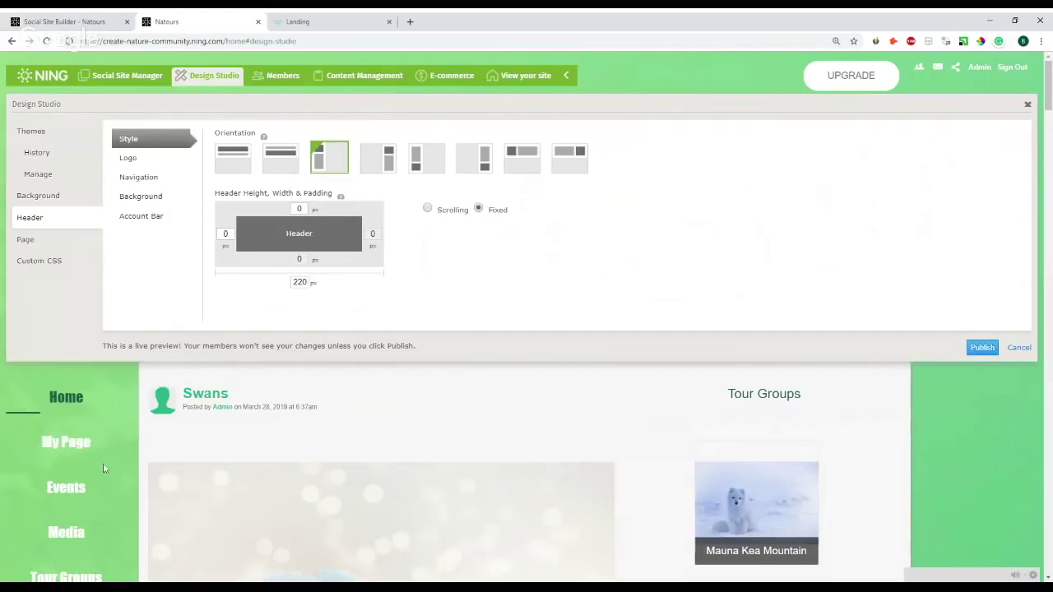
{"action": "left_click", "coordinate": [386, 160]}
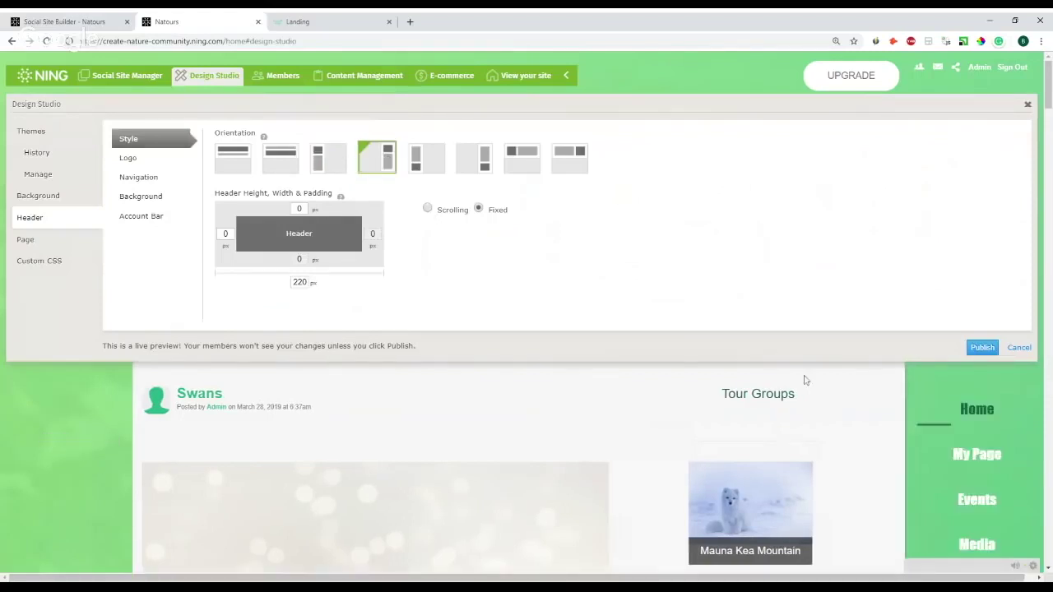
{"action": "left_click", "coordinate": [300, 282]}
{"action": "left_click", "coordinate": [282, 157]}
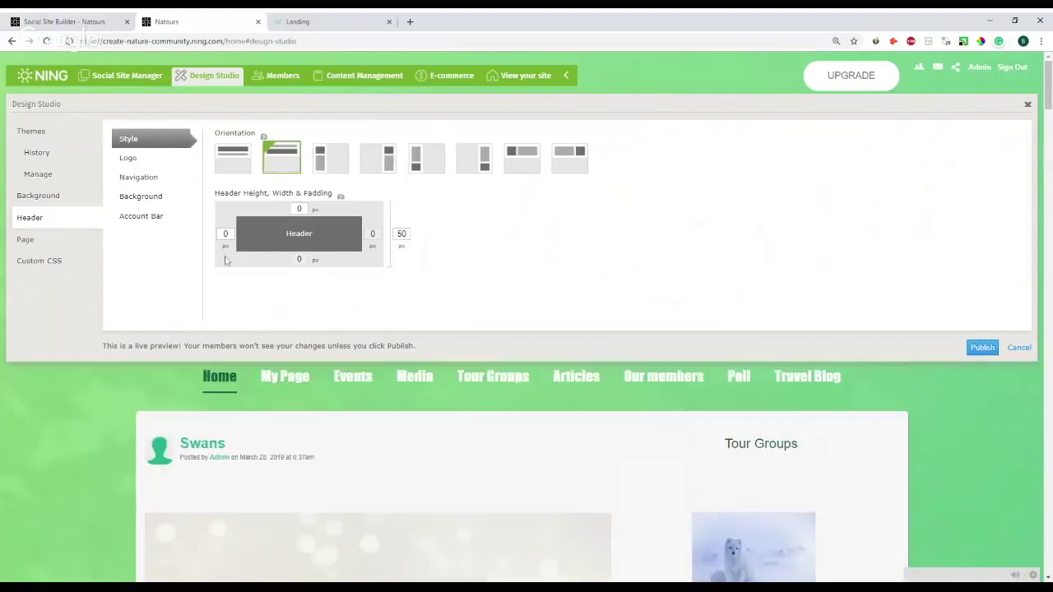
- Look over the header Background and Navigation settings, then open the Page styling settings
{"action": "left_click", "coordinate": [149, 202]}
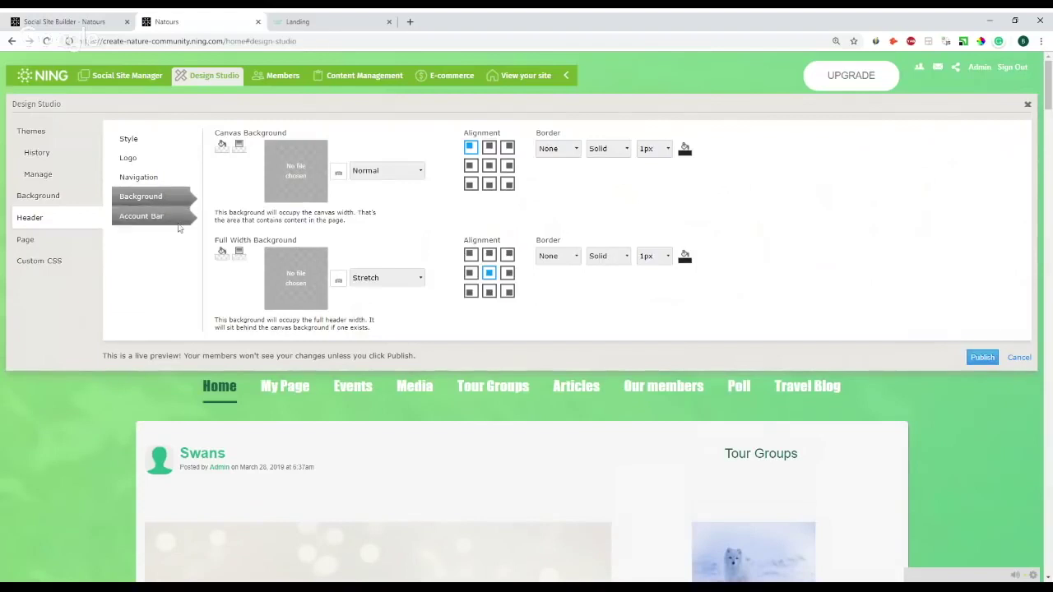
{"action": "left_click", "coordinate": [127, 176]}
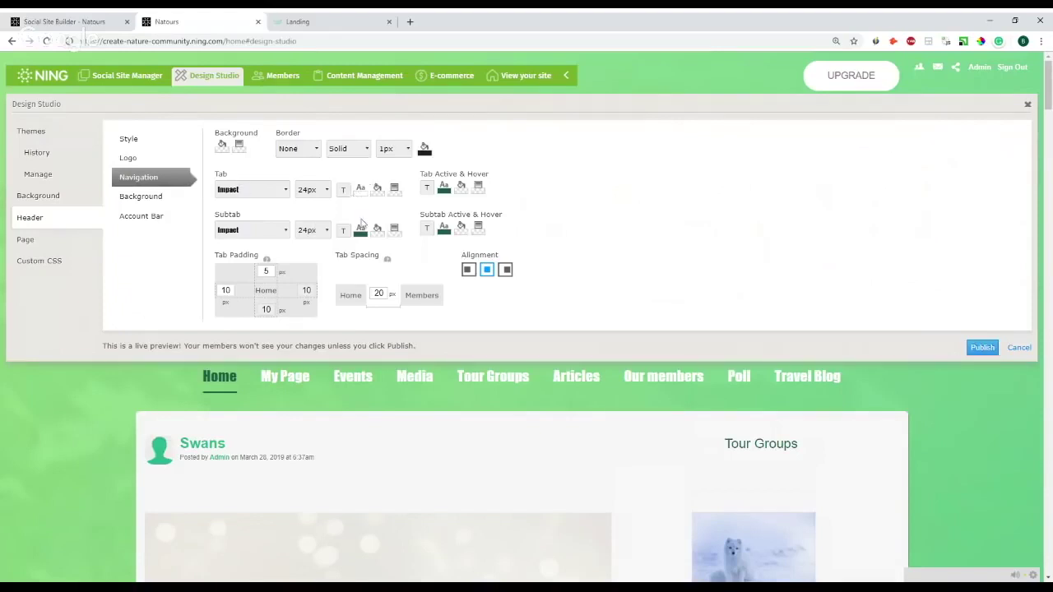
{"action": "left_click", "coordinate": [43, 239]}
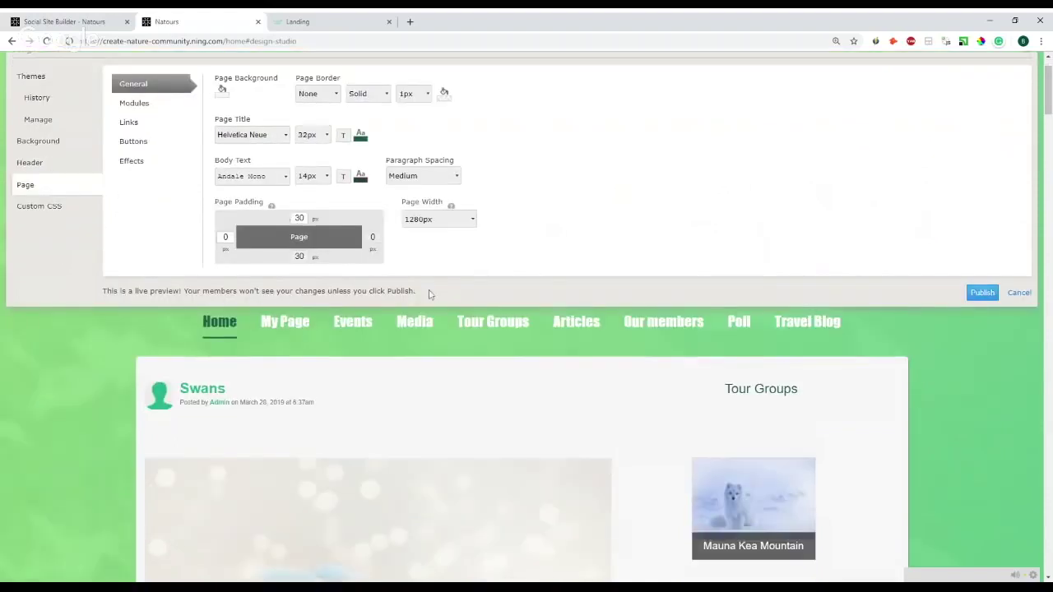
- Look over the Page Title font and size choices, then bring up the Custom CSS panel
{"action": "scroll", "coordinate": [430, 293], "scroll_direction": "down", "scroll_amount": 3}
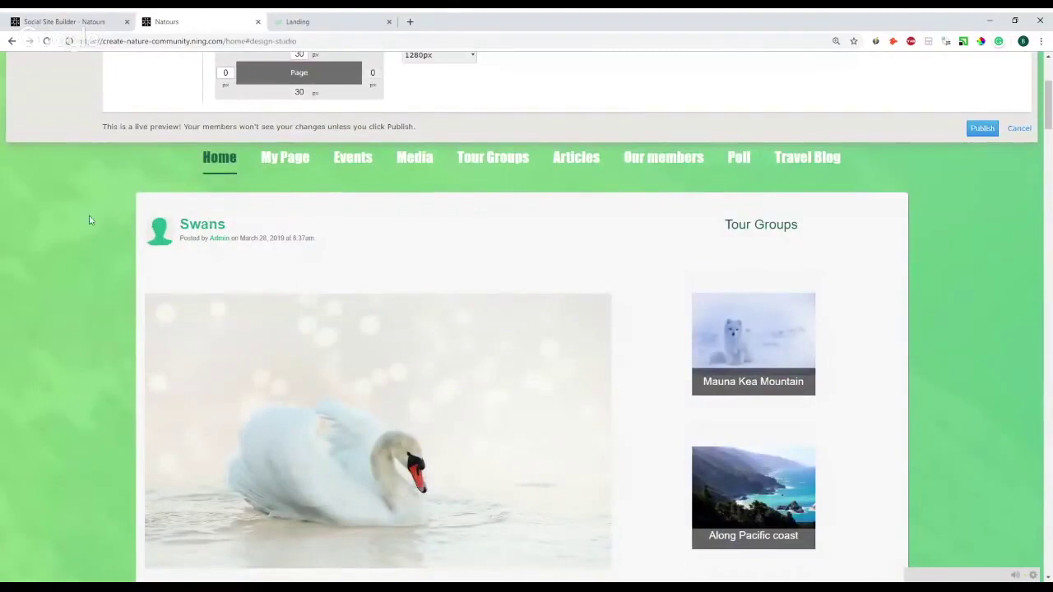
{"action": "scroll", "coordinate": [477, 254], "scroll_direction": "up", "scroll_amount": 1}
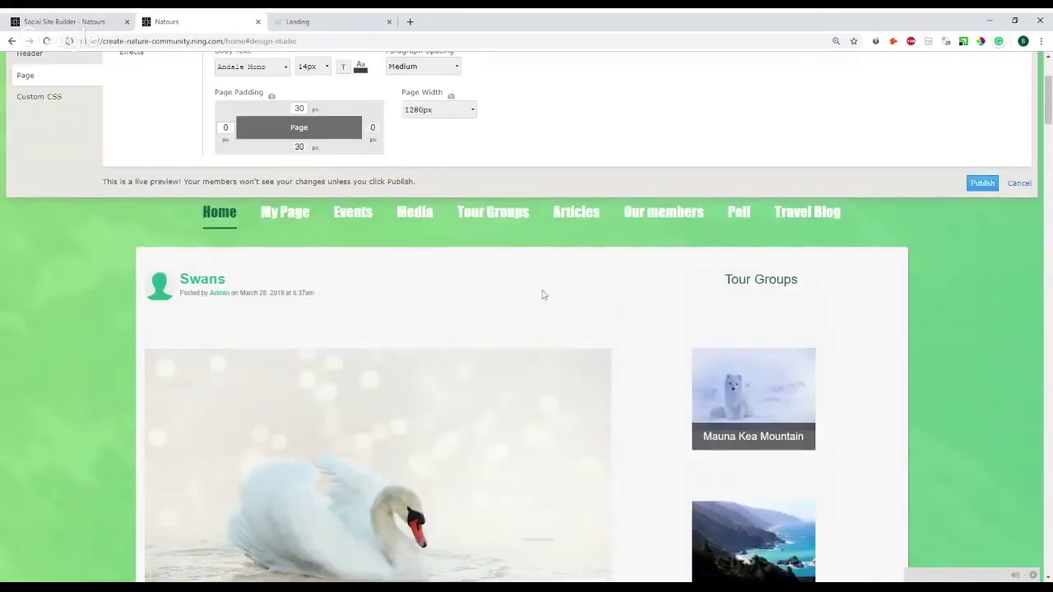
{"action": "scroll", "coordinate": [468, 312], "scroll_direction": "up", "scroll_amount": 2}
{"action": "scroll", "coordinate": [271, 239], "scroll_direction": "up", "scroll_amount": 2}
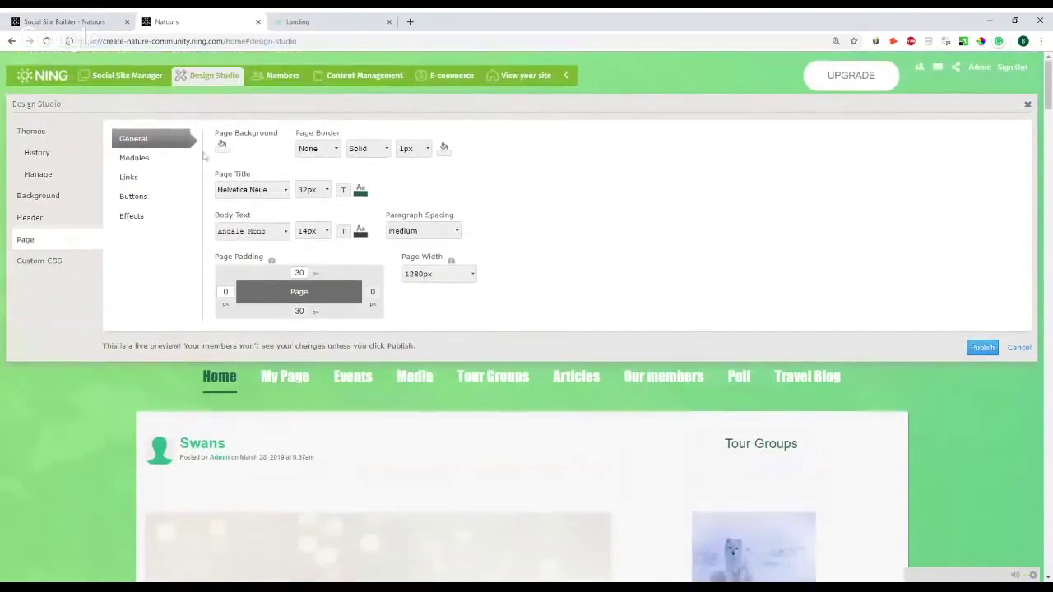
{"action": "scroll", "coordinate": [282, 407], "scroll_direction": "down", "scroll_amount": 1}
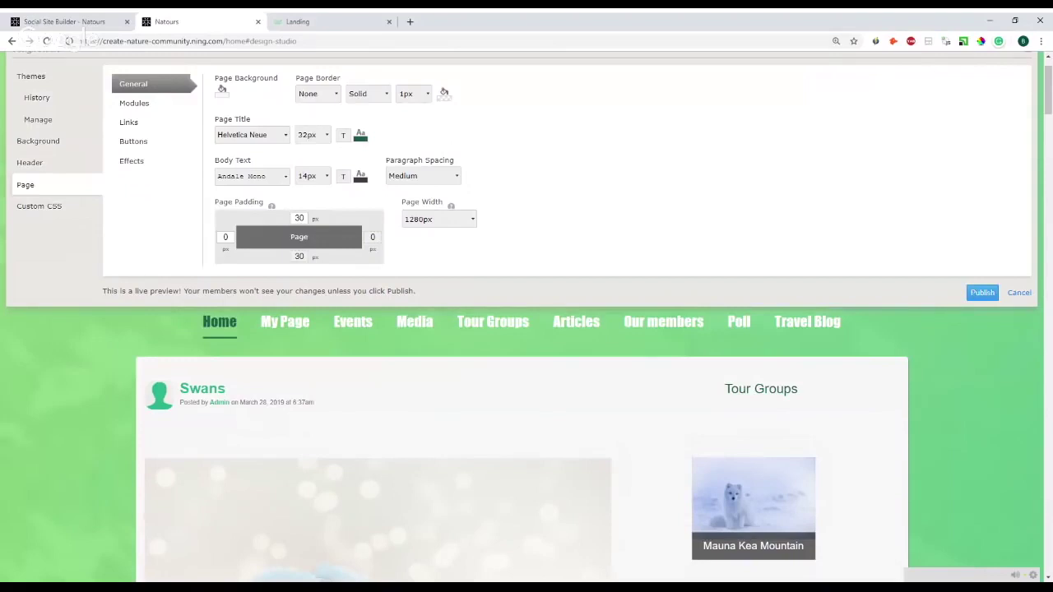
{"action": "left_click", "coordinate": [275, 136]}
{"action": "left_click", "coordinate": [317, 136]}
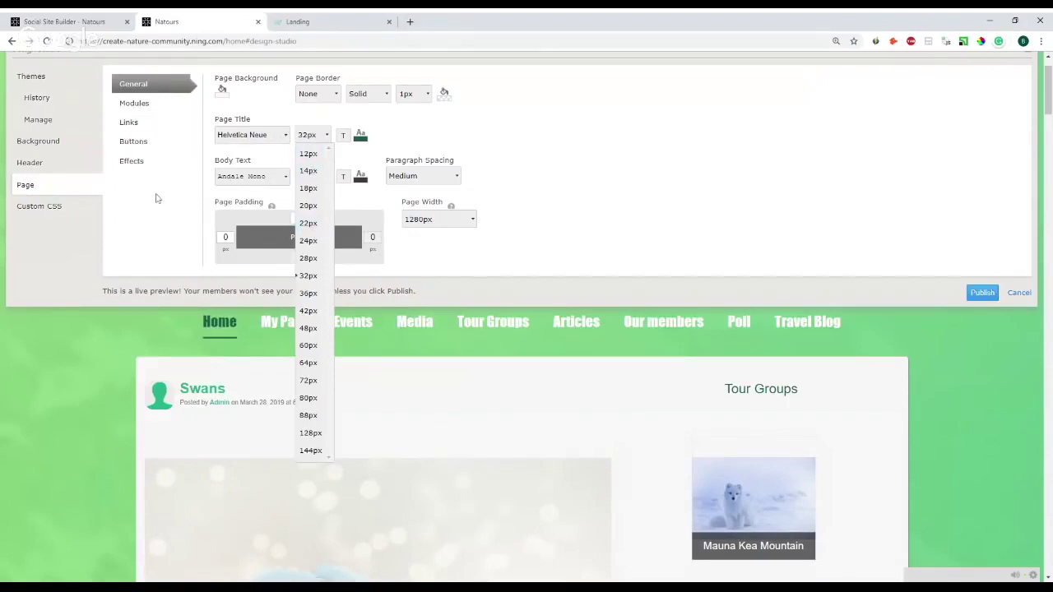
{"action": "left_click", "coordinate": [52, 211]}
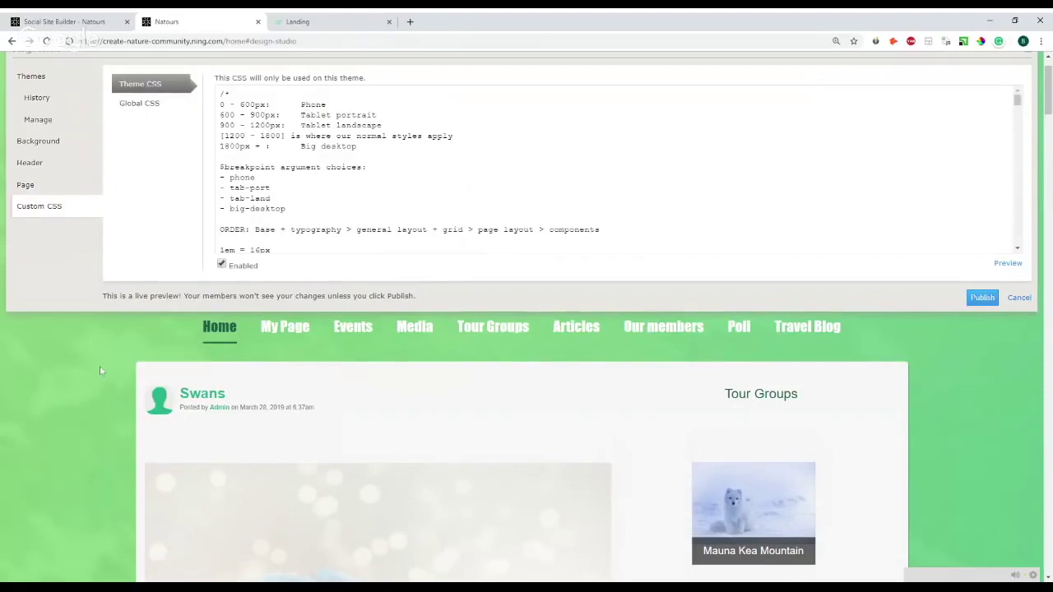
{"action": "scroll", "coordinate": [115, 366], "scroll_direction": "up", "scroll_amount": 1}
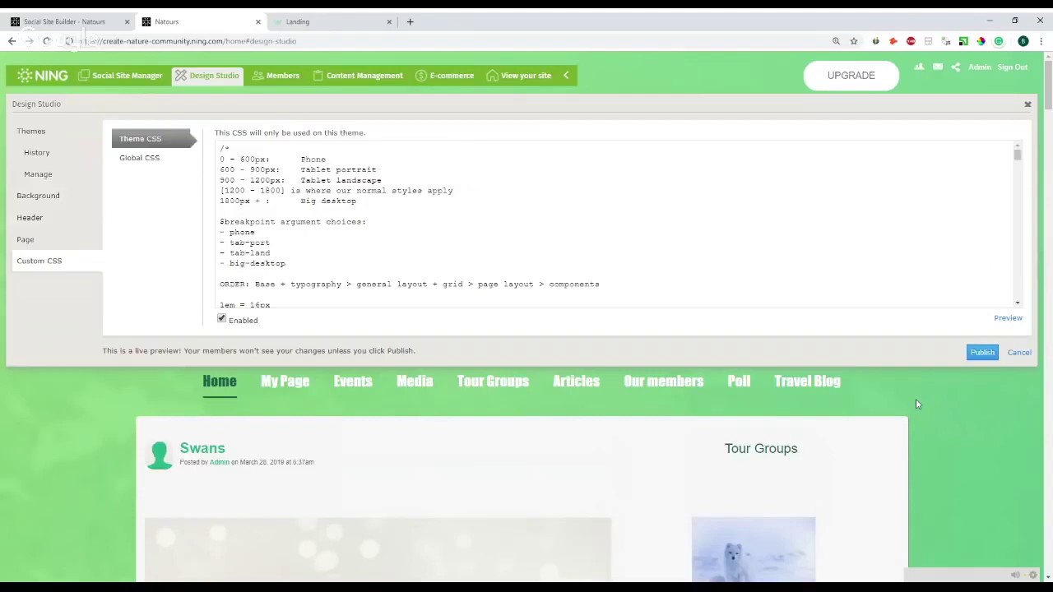
{"action": "key", "text": "ctrl+shift+i"}
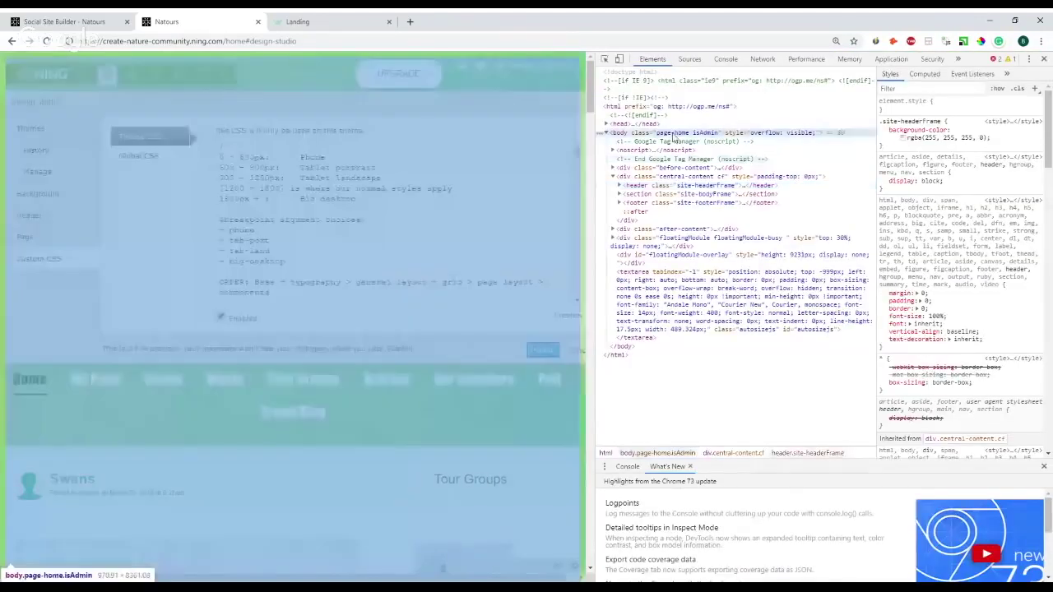
{"action": "left_click", "coordinate": [672, 134]}
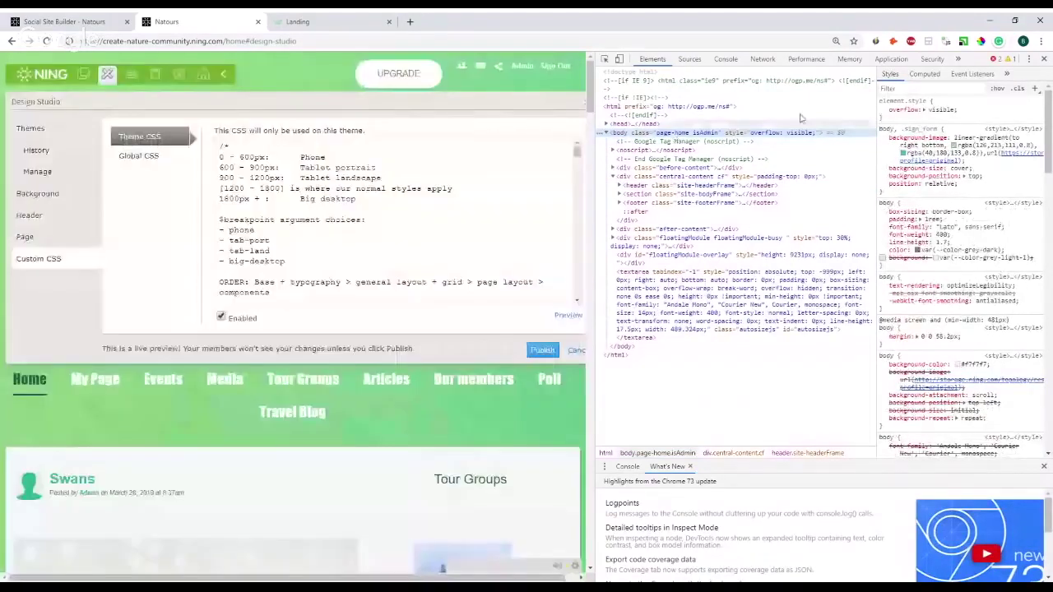
{"action": "left_click", "coordinate": [1043, 59]}
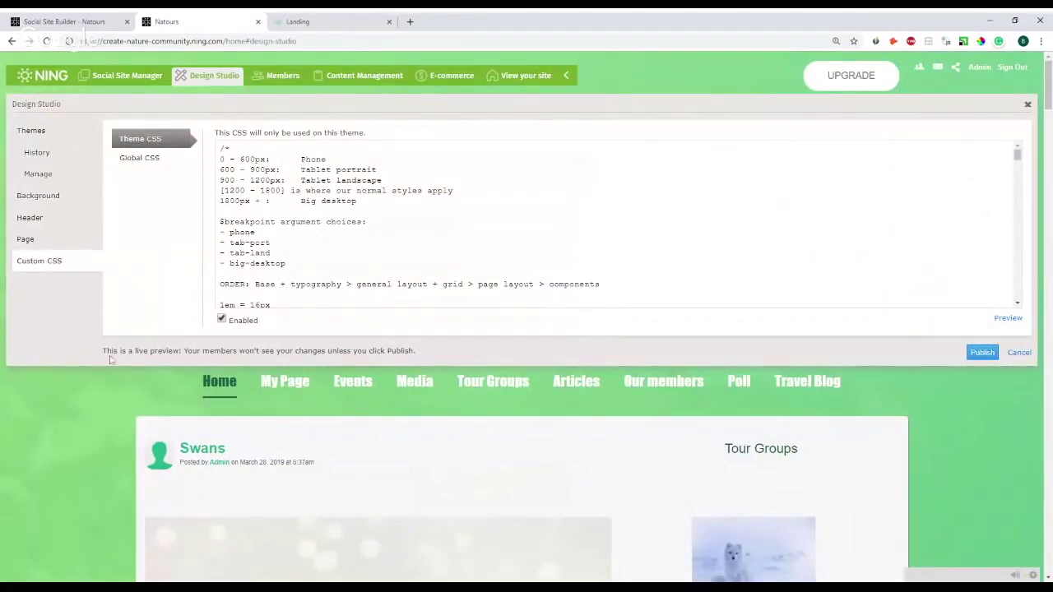
{"action": "left_click_drag", "start_coordinate": [106, 351], "coordinate": [420, 354]}
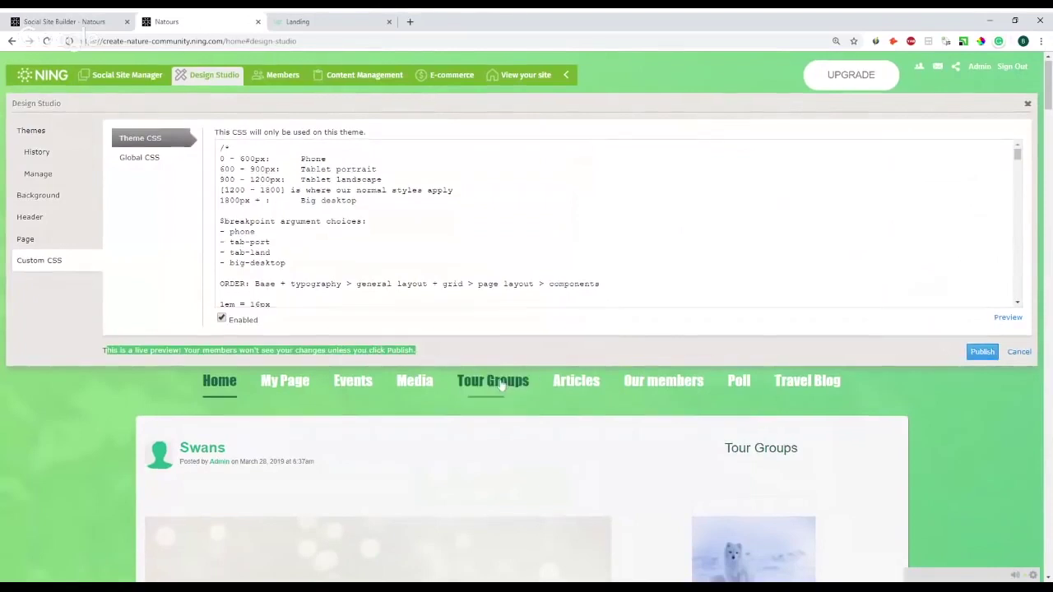
{"action": "scroll", "coordinate": [461, 370], "scroll_direction": "down", "scroll_amount": 1}
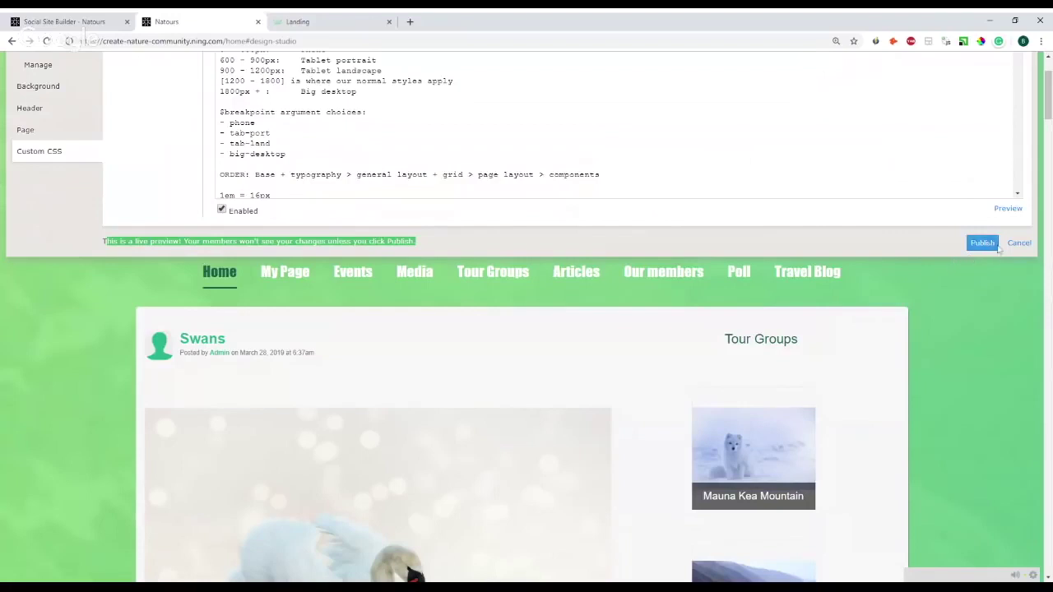
- Cancel the Design Studio, preview the home page on iPad and Pixel 2 XL, then close DevTools
{"action": "scroll", "coordinate": [1022, 360], "scroll_direction": "up", "scroll_amount": 2}
{"action": "left_click", "coordinate": [1020, 353]}
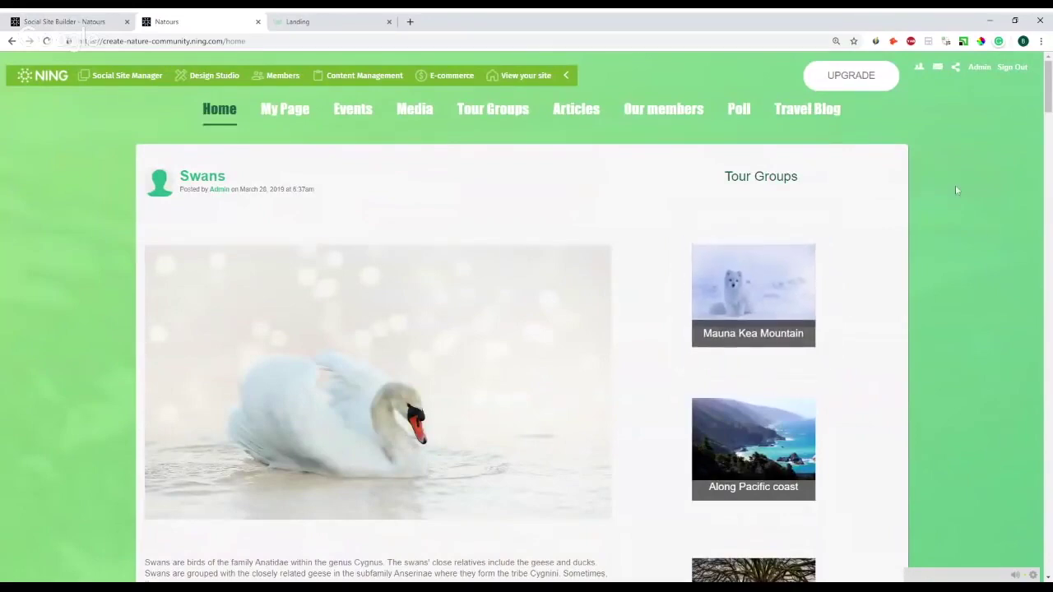
{"action": "key", "text": "ctrl+shift+i"}
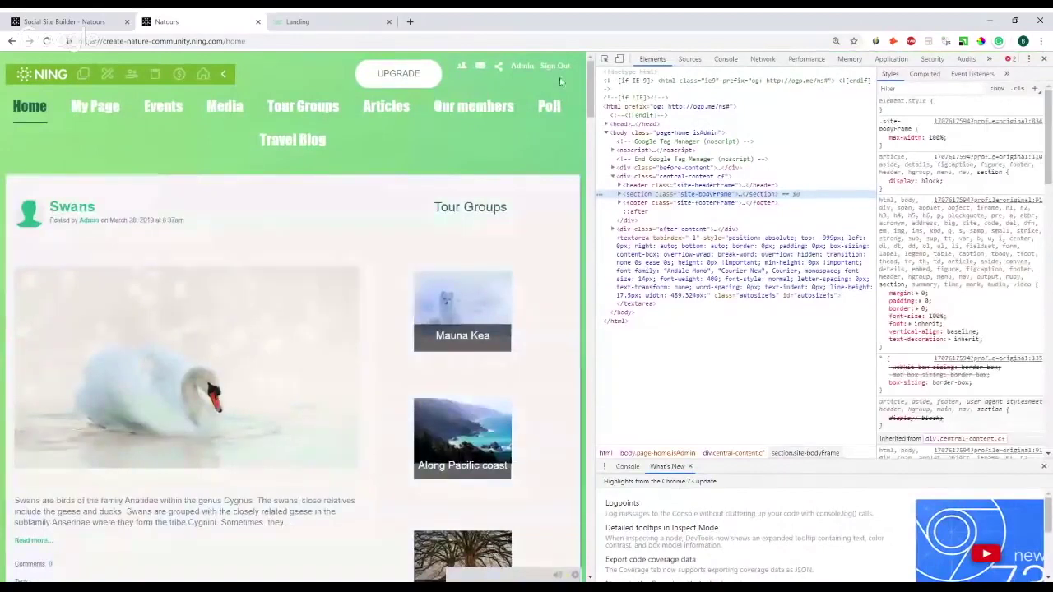
{"action": "left_click", "coordinate": [619, 60]}
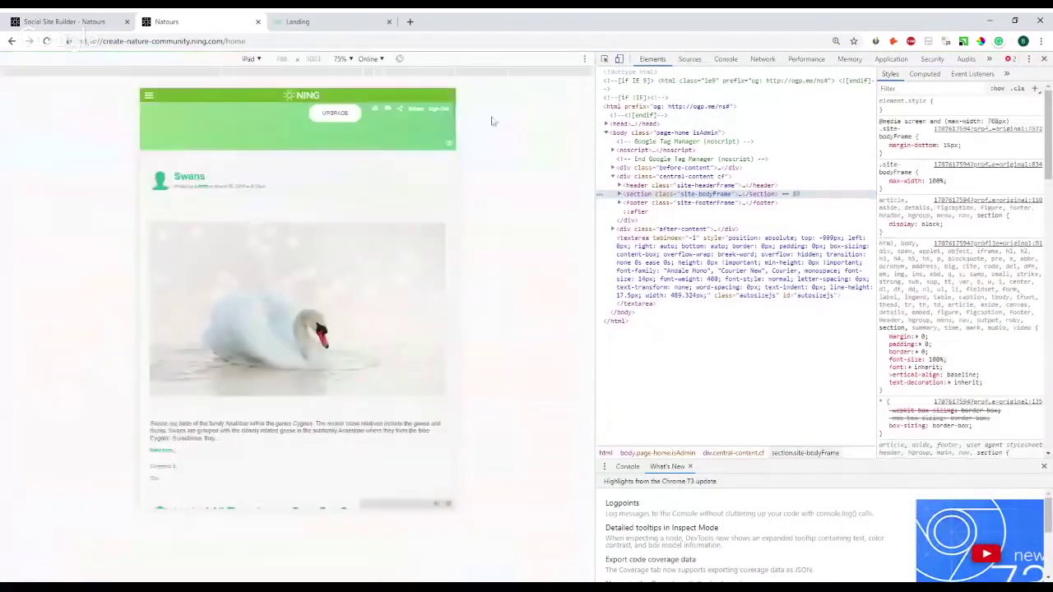
{"action": "left_click", "coordinate": [258, 62]}
{"action": "left_click", "coordinate": [254, 162]}
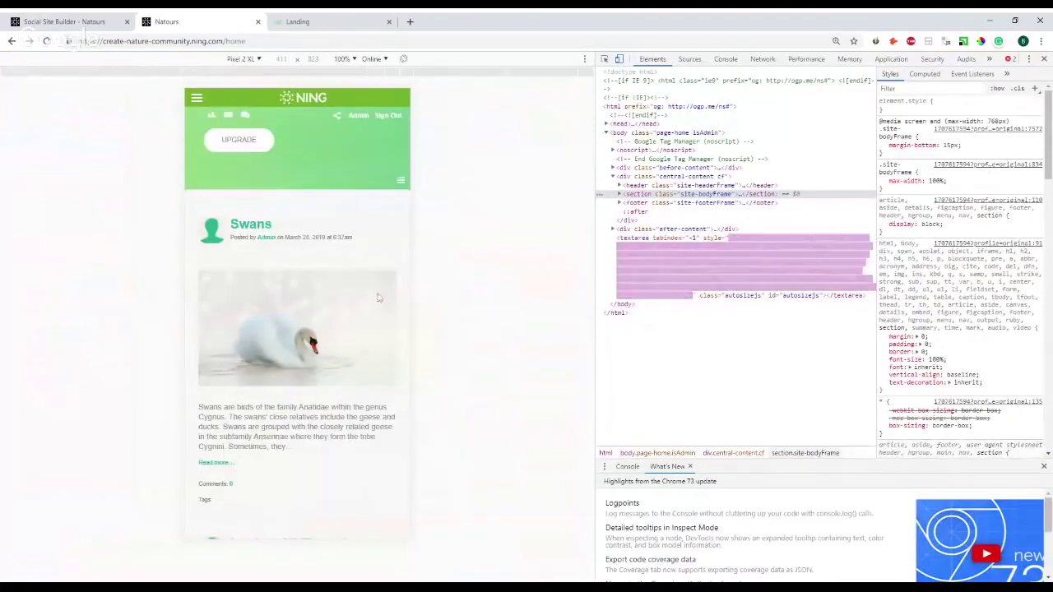
{"action": "scroll", "coordinate": [353, 299], "scroll_direction": "down", "scroll_amount": 2}
{"action": "scroll", "coordinate": [356, 298], "scroll_direction": "down", "scroll_amount": 2}
{"action": "scroll", "coordinate": [356, 299], "scroll_direction": "up", "scroll_amount": 4}
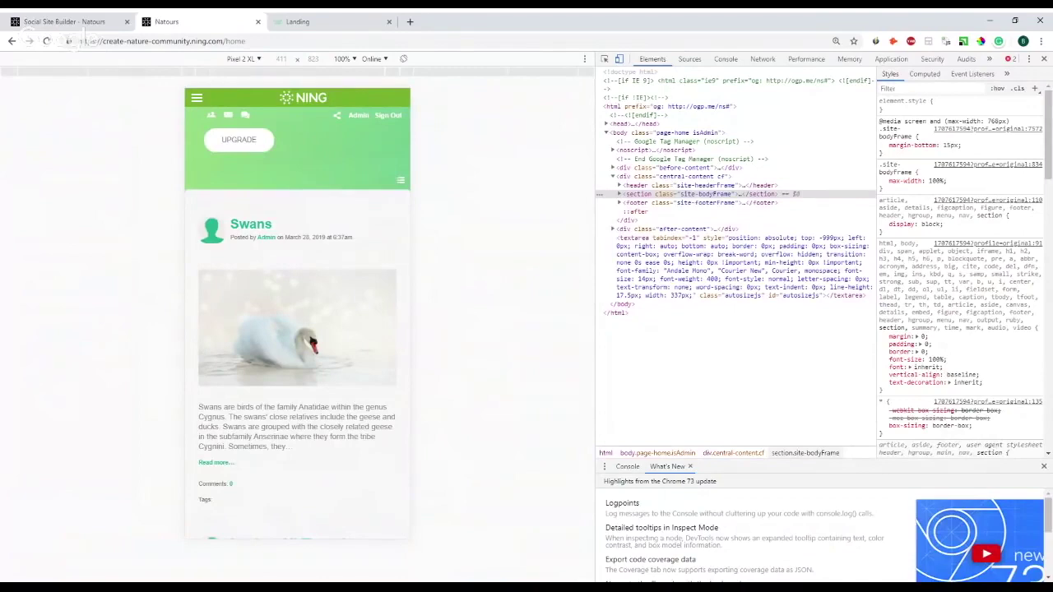
{"action": "left_click", "coordinate": [618, 62]}
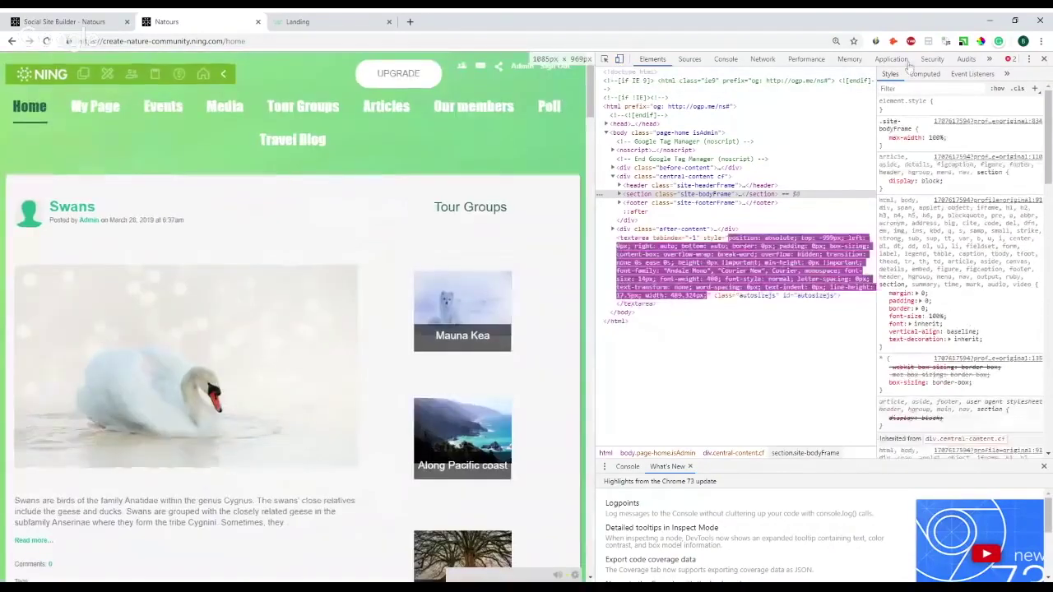
{"action": "key", "text": "F12"}
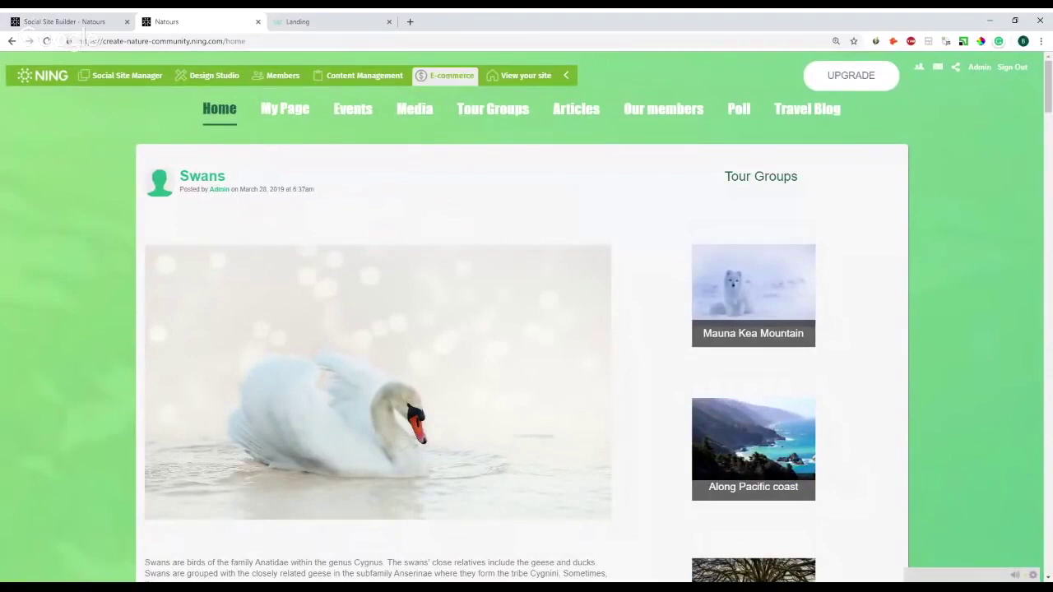
- In E-commerce, expand Payments and Products and show the PayWalls list
{"action": "left_click", "coordinate": [443, 81]}
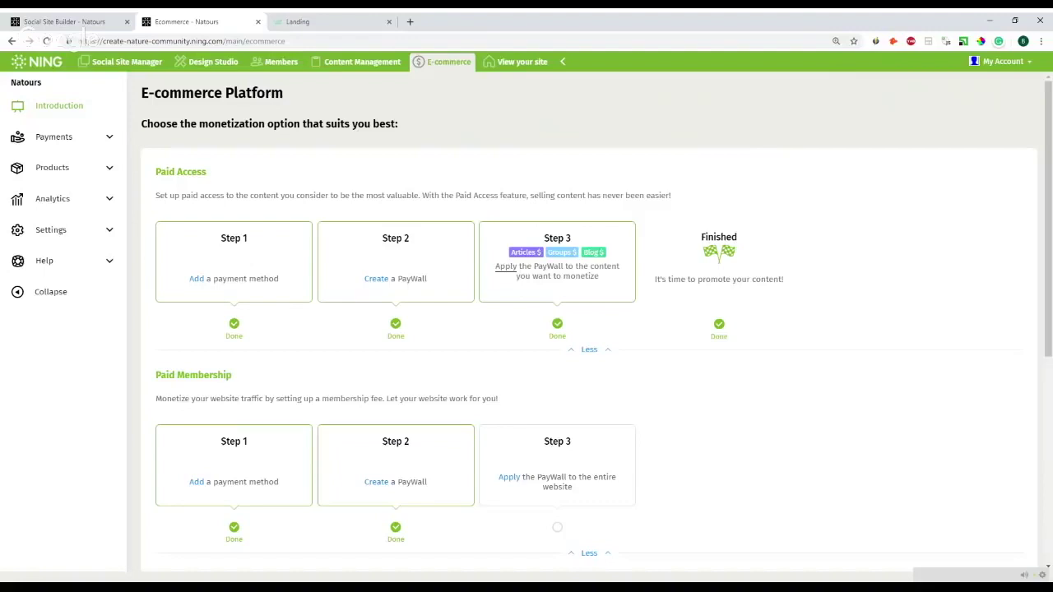
{"action": "left_click", "coordinate": [110, 137]}
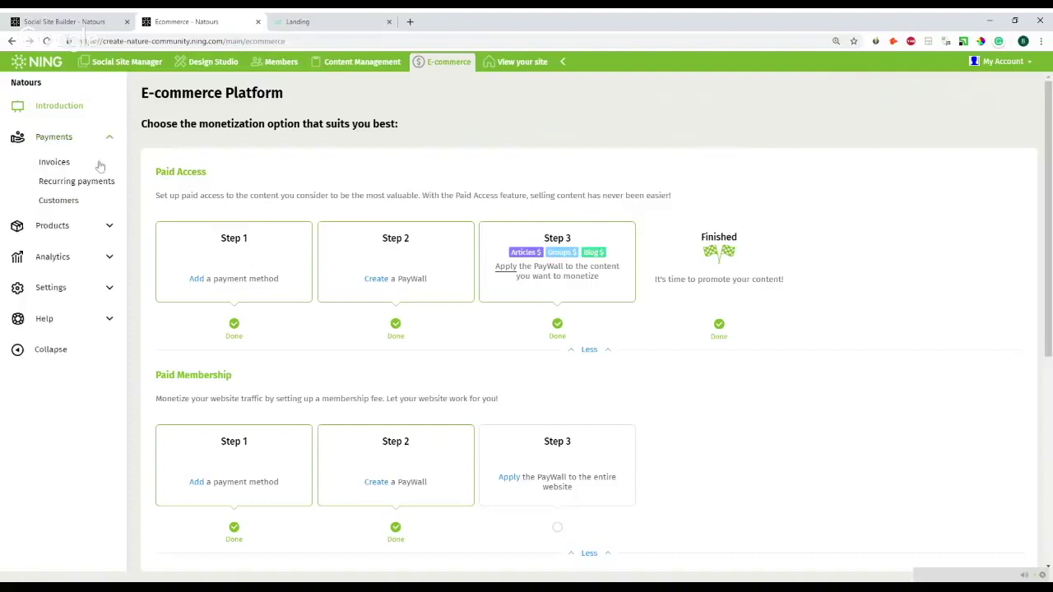
{"action": "left_click", "coordinate": [112, 225]}
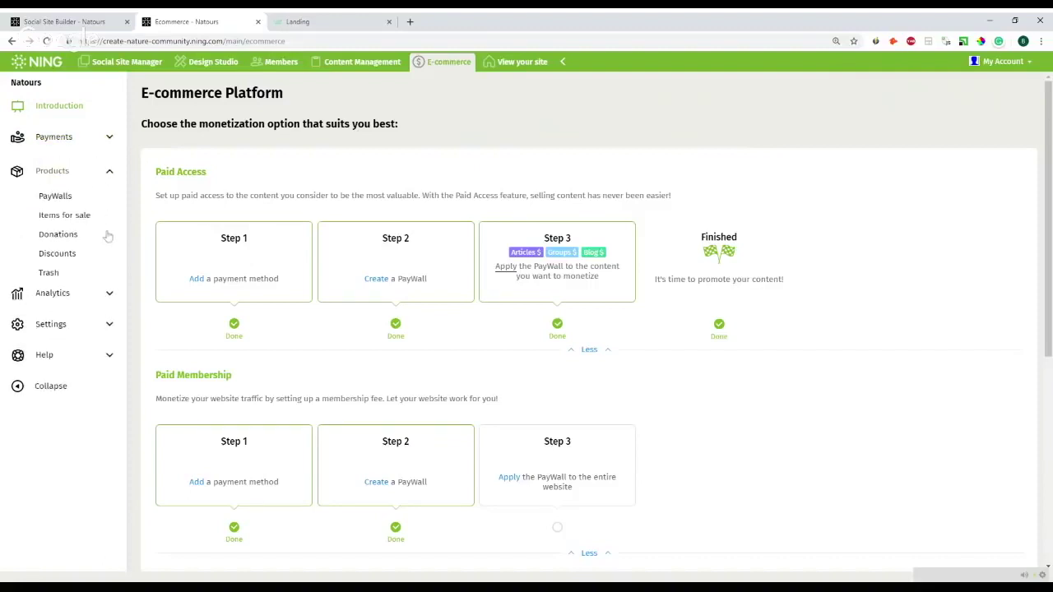
{"action": "left_click", "coordinate": [51, 195]}
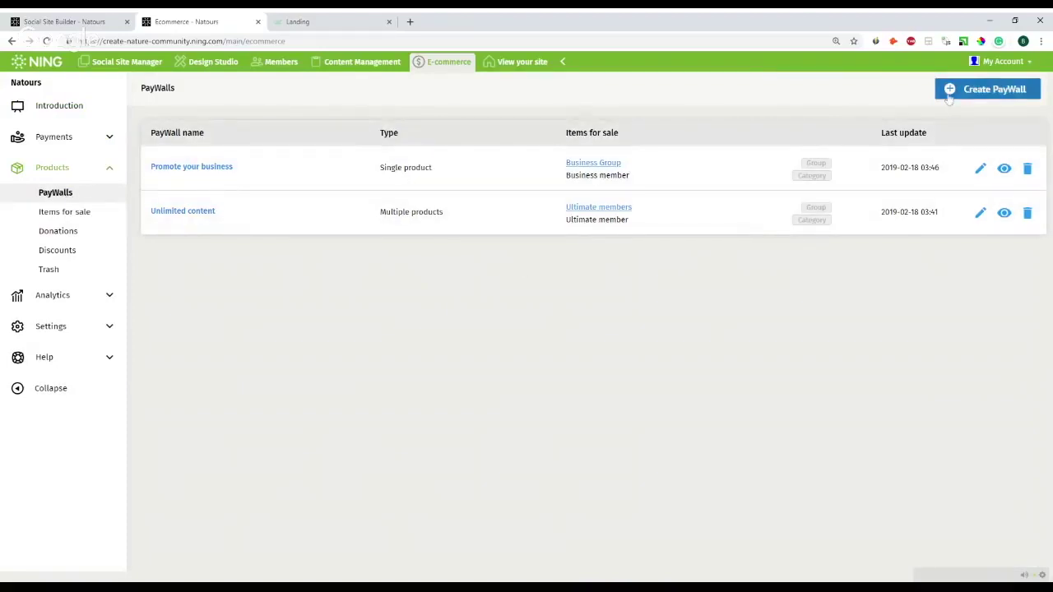
- Start a new PayWall named 'Premium access' with a 2 weeks free trial and matching description
{"action": "left_click", "coordinate": [949, 97]}
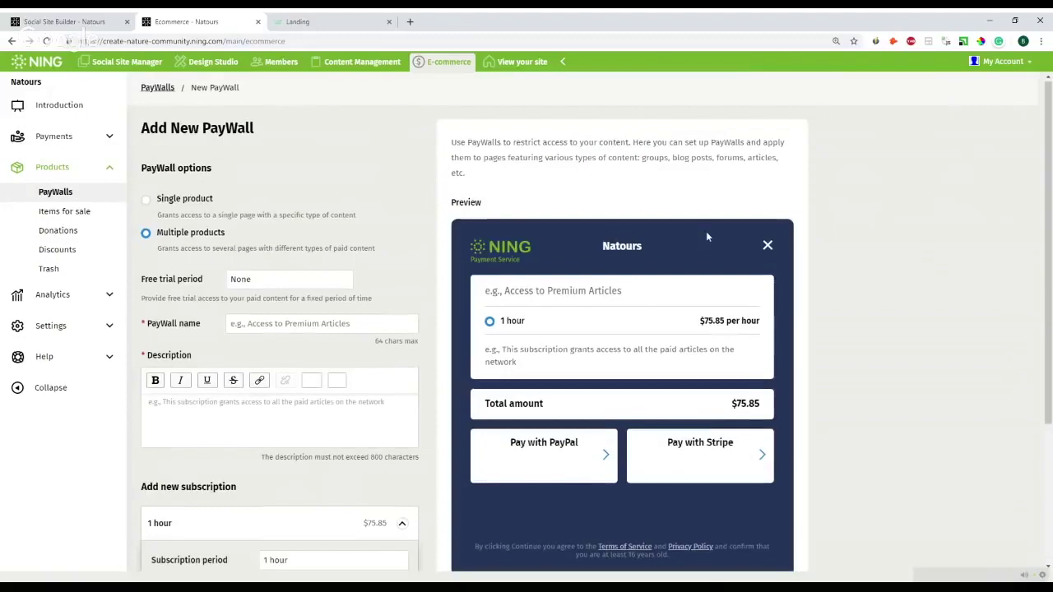
{"action": "scroll", "coordinate": [439, 283], "scroll_direction": "down", "scroll_amount": 1}
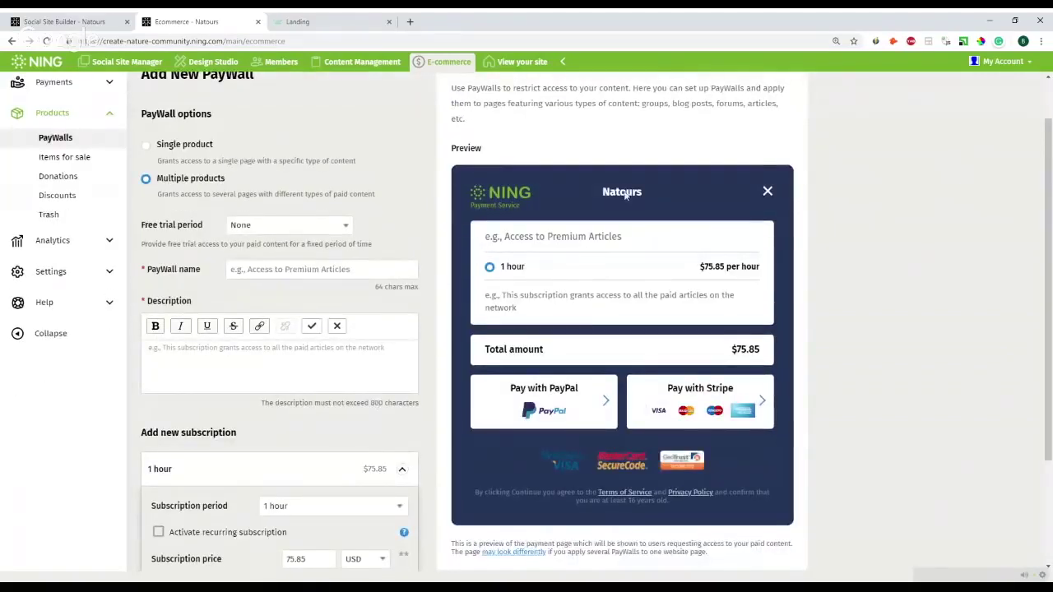
{"action": "scroll", "coordinate": [545, 130], "scroll_direction": "down", "scroll_amount": 1}
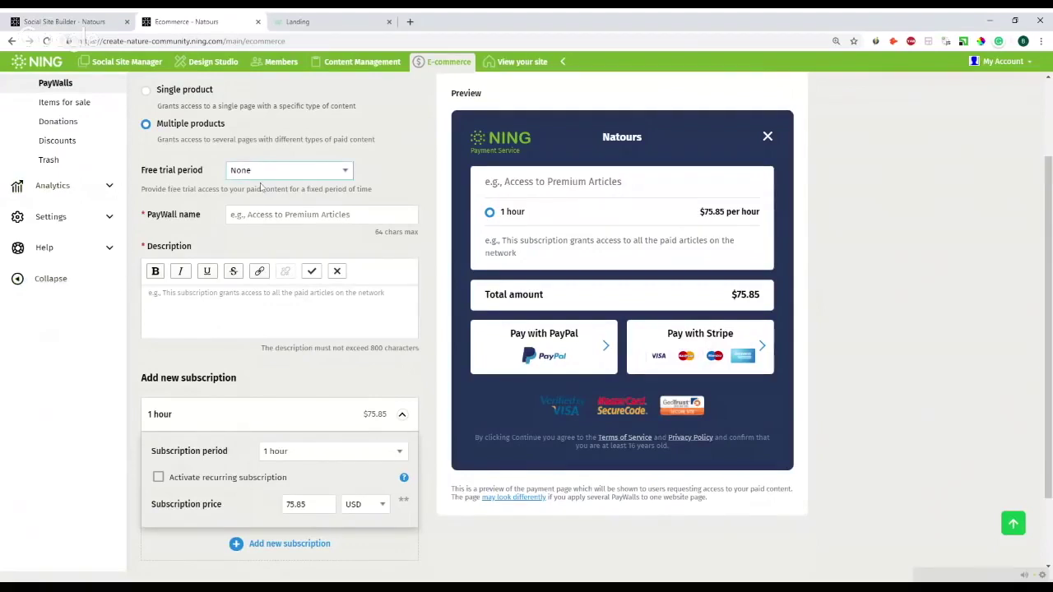
{"action": "left_click", "coordinate": [271, 198]}
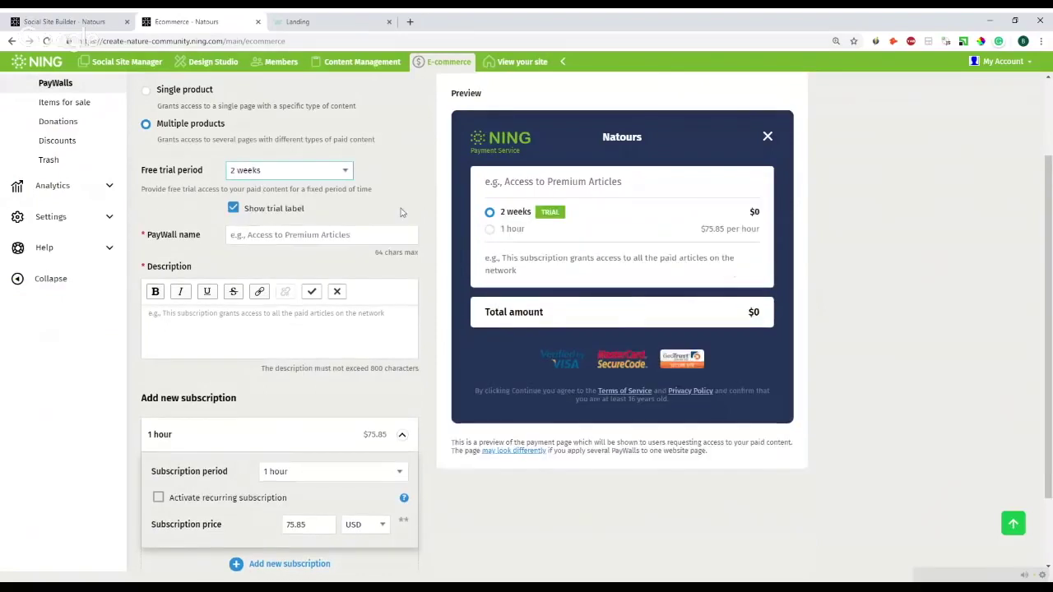
{"action": "left_click", "coordinate": [387, 235]}
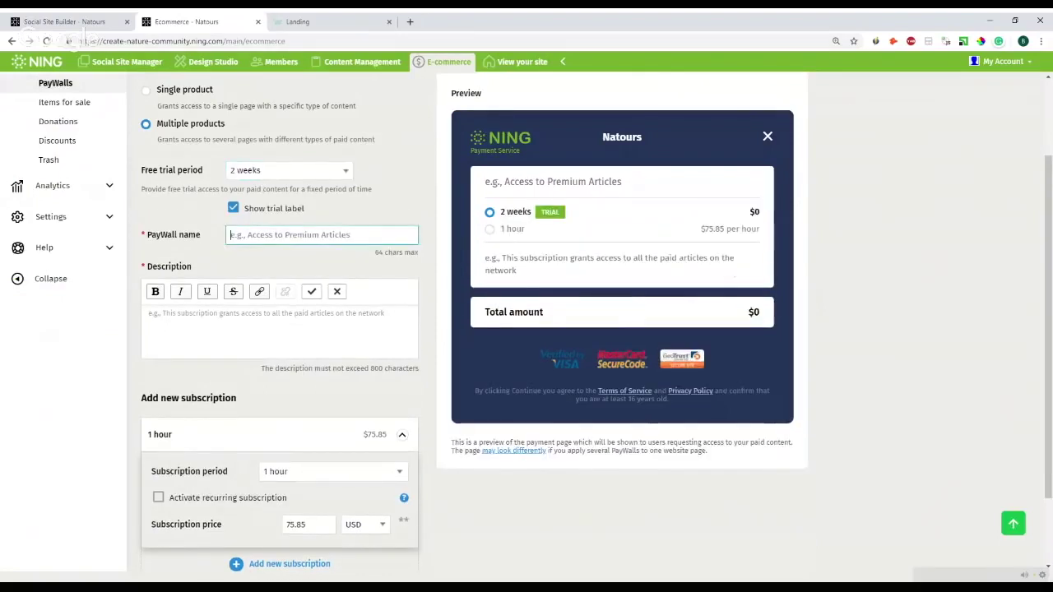
{"action": "type", "text": "Premium access"}
{"action": "left_click", "coordinate": [279, 325]}
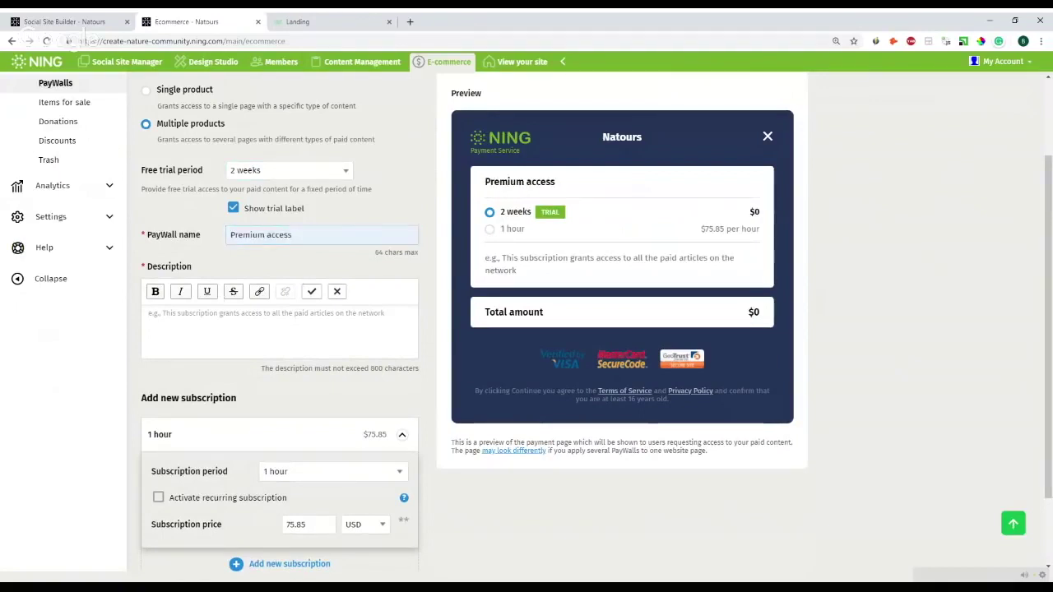
{"action": "key", "text": "shift+Tab"}
{"action": "key", "text": "Tab"}
{"action": "type", "text": "Premium access"}
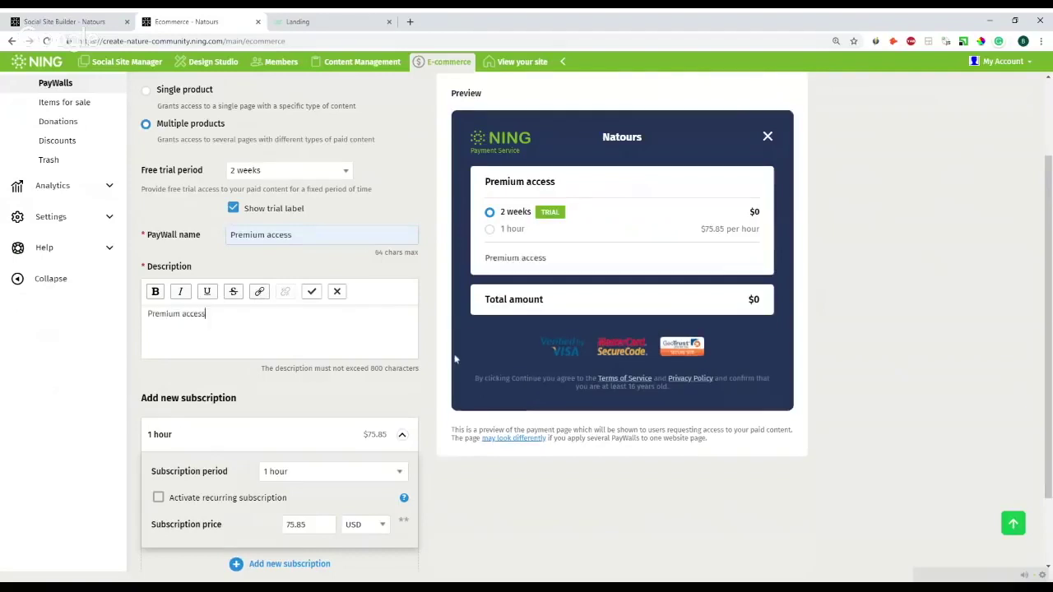
{"action": "scroll", "coordinate": [425, 363], "scroll_direction": "down", "scroll_amount": 2}
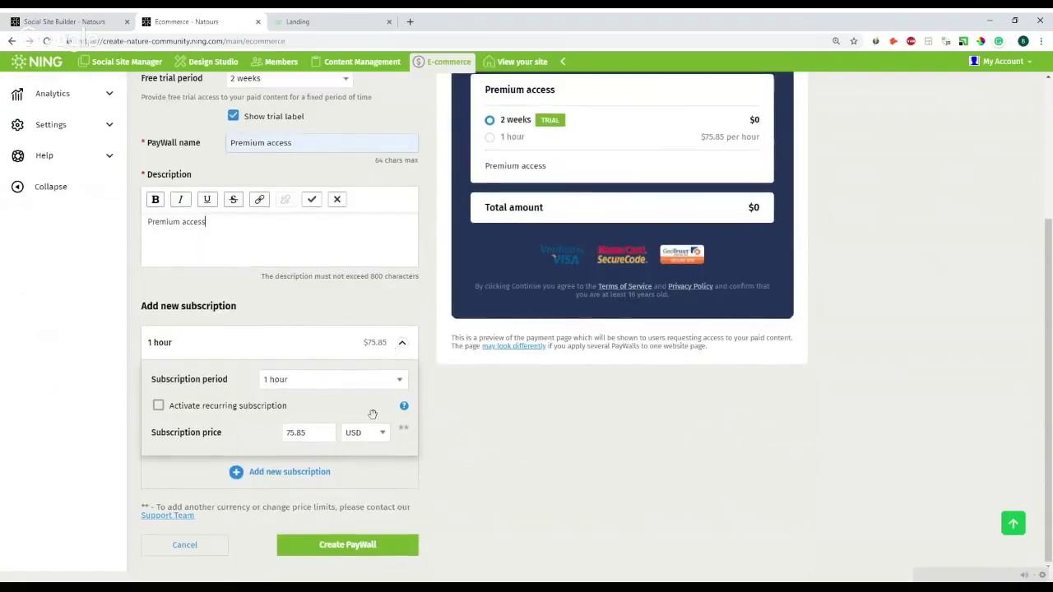
- Add a second subscription of 1 month at $50
{"action": "left_click", "coordinate": [282, 473]}
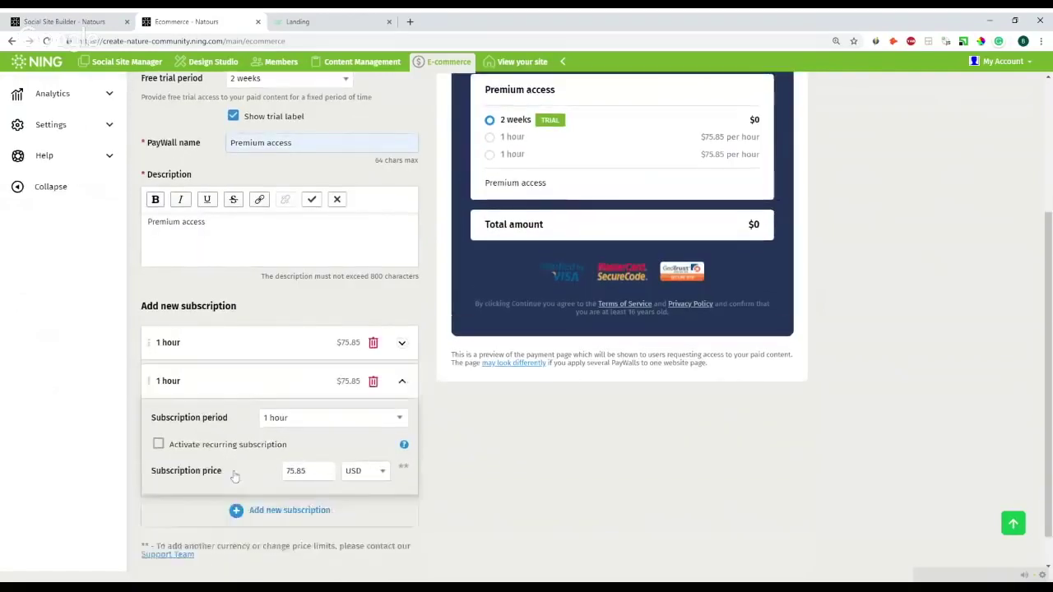
{"action": "scroll", "coordinate": [367, 365], "scroll_direction": "down", "scroll_amount": 1}
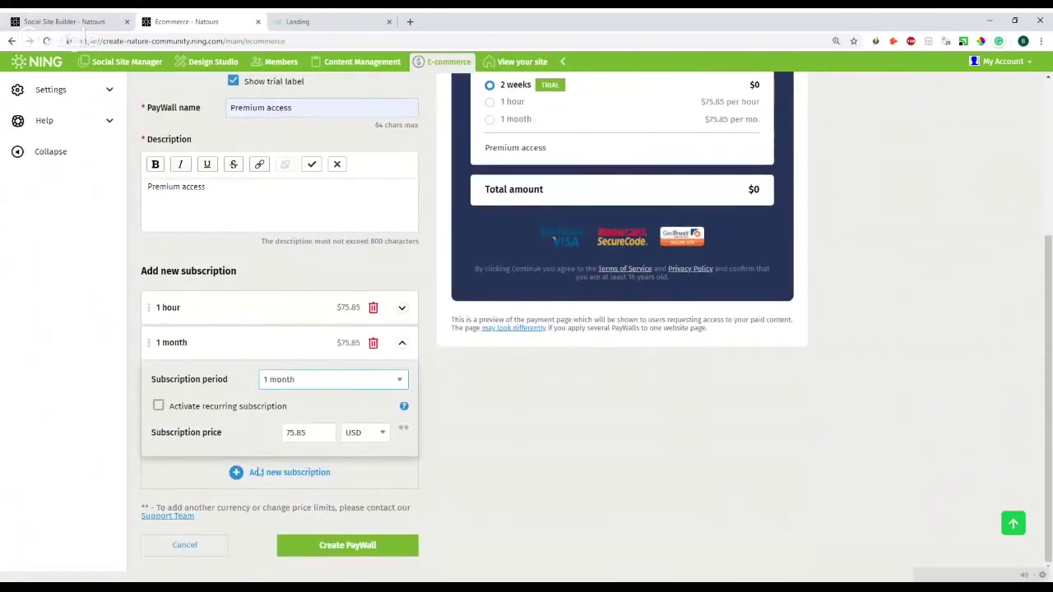
{"action": "left_click", "coordinate": [230, 433]}
{"action": "type", "text": "50"}
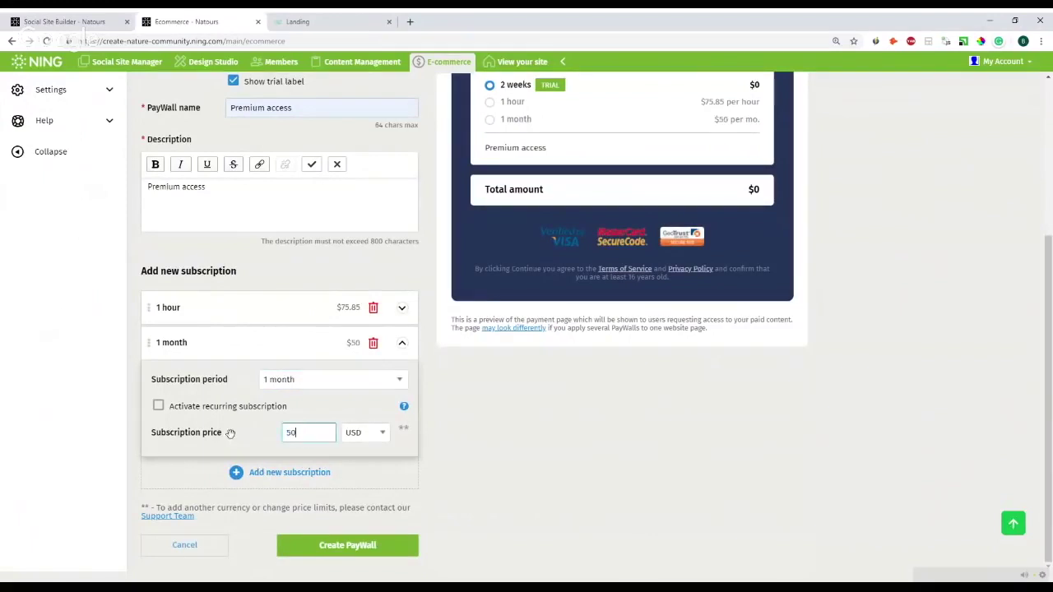
- Add a recurring 6 months subscription at $150 and submit the Premium access PayWall
{"action": "left_click", "coordinate": [240, 473]}
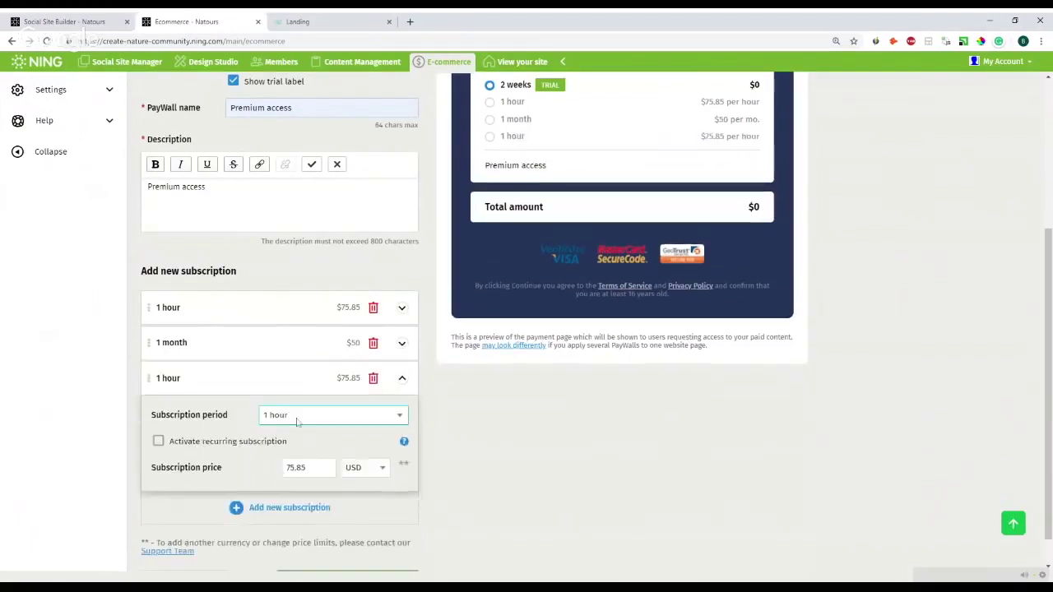
{"action": "left_click", "coordinate": [338, 429]}
{"action": "left_click", "coordinate": [247, 468]}
{"action": "type", "text": "150"}
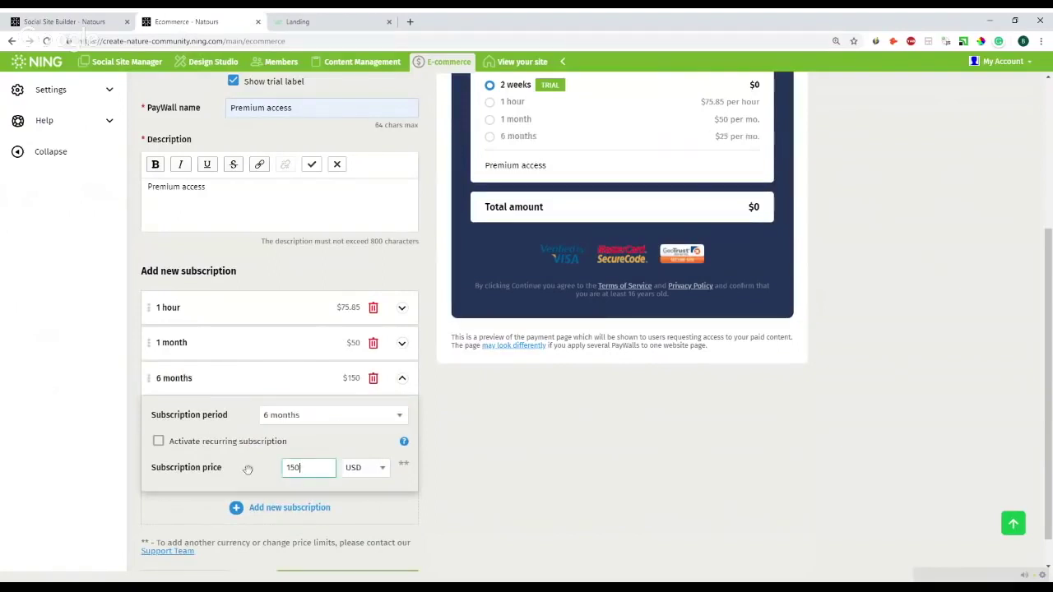
{"action": "left_click", "coordinate": [159, 442]}
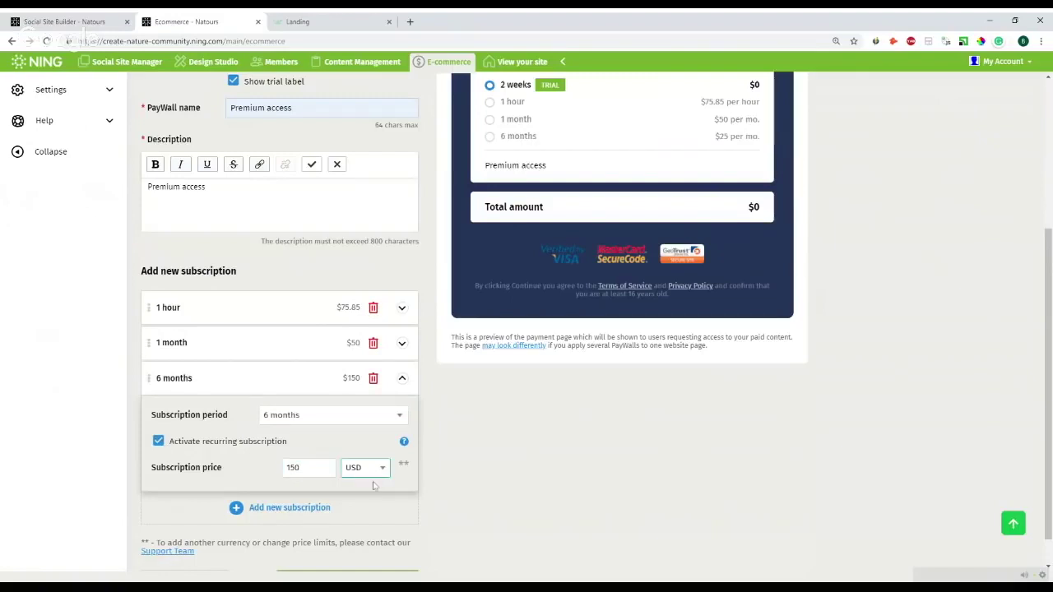
{"action": "scroll", "coordinate": [636, 464], "scroll_direction": "down", "scroll_amount": 1}
{"action": "scroll", "coordinate": [636, 465], "scroll_direction": "up", "scroll_amount": 2}
{"action": "scroll", "coordinate": [636, 465], "scroll_direction": "down", "scroll_amount": 2}
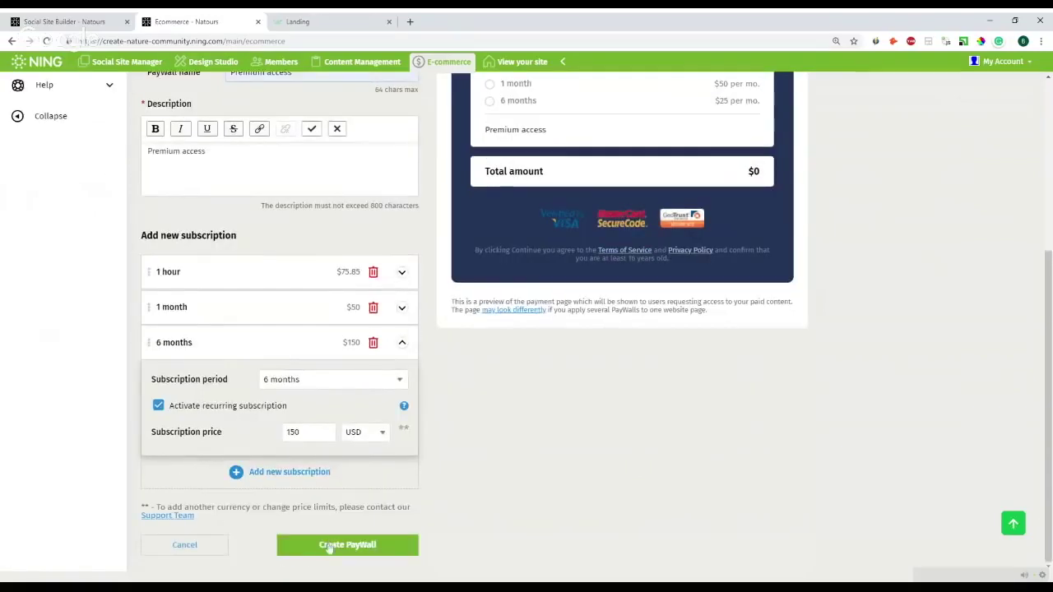
{"action": "left_click", "coordinate": [329, 546]}
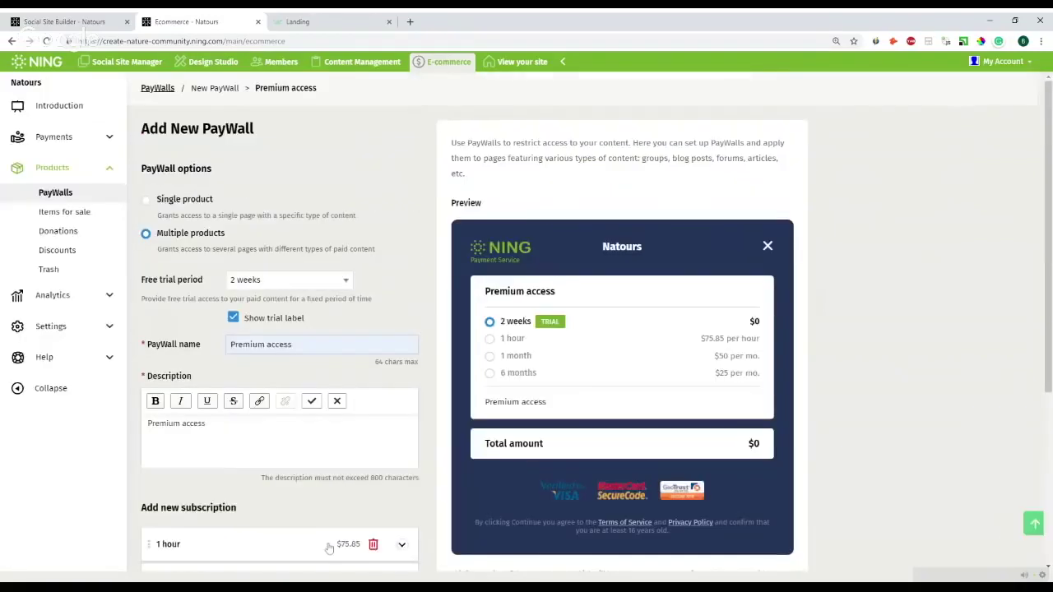
- Leave the unsaved PayWall form and view the live Articles page from Social Site Builder
{"action": "left_click", "coordinate": [59, 194]}
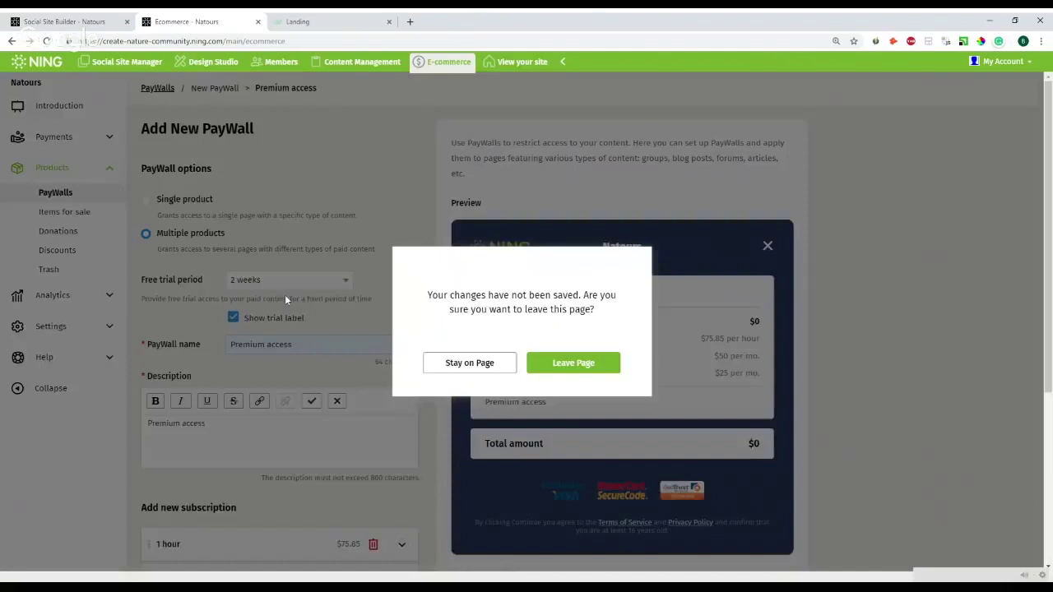
{"action": "left_click", "coordinate": [536, 370]}
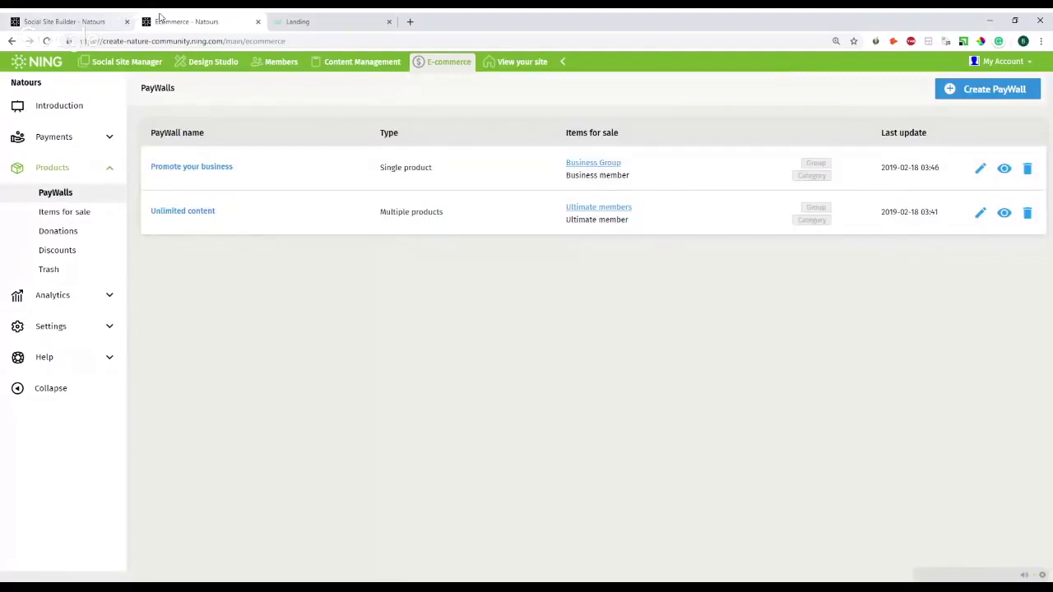
{"action": "left_click", "coordinate": [103, 19]}
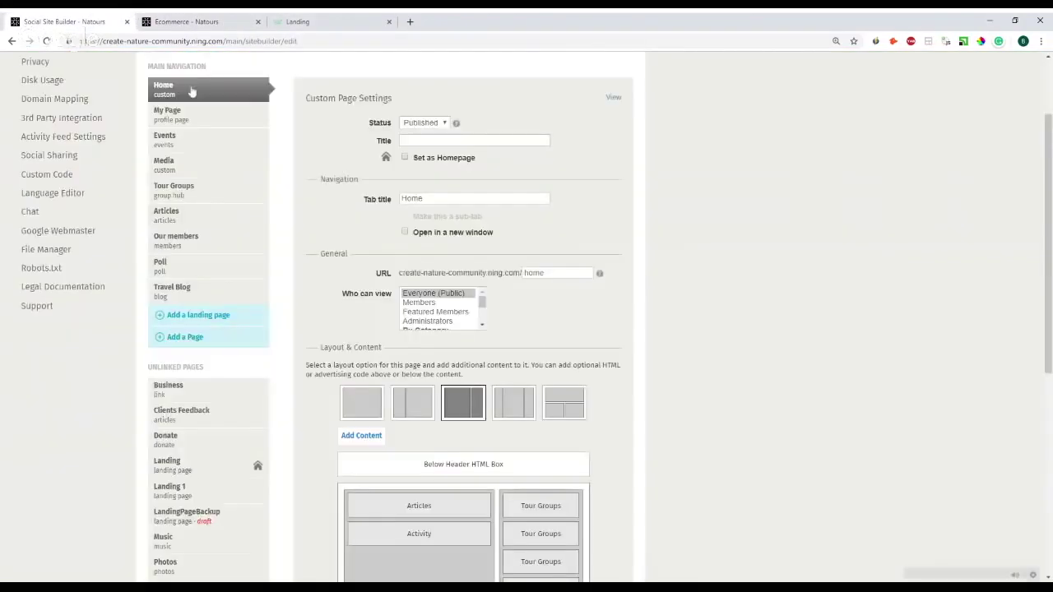
{"action": "left_click", "coordinate": [208, 224]}
{"action": "left_click", "coordinate": [612, 79]}
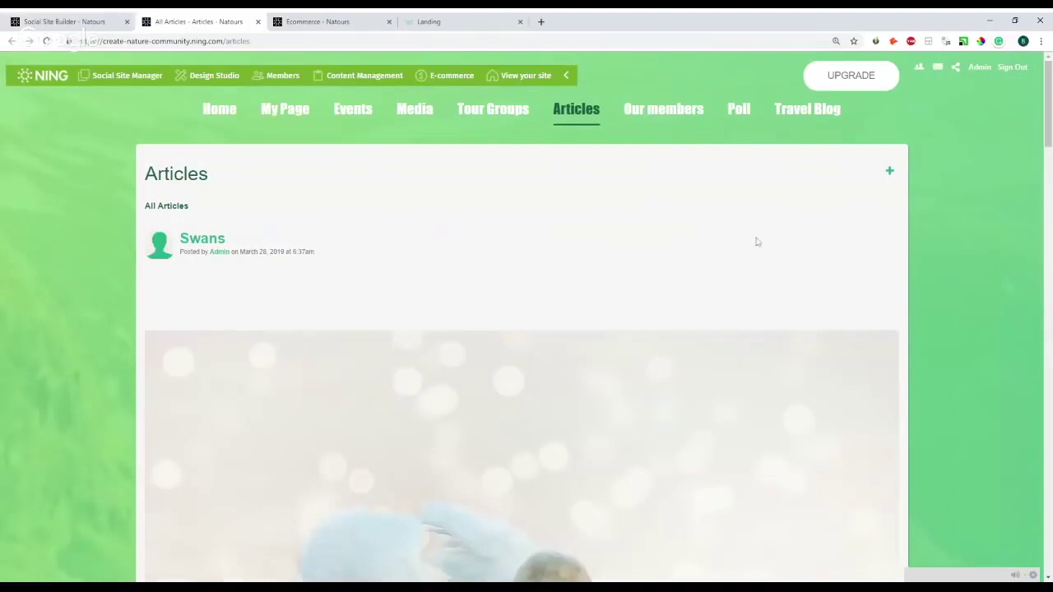
- Edit the Swans article, check the available PayWalls, and leave paid content unticked
{"action": "left_click", "coordinate": [190, 238]}
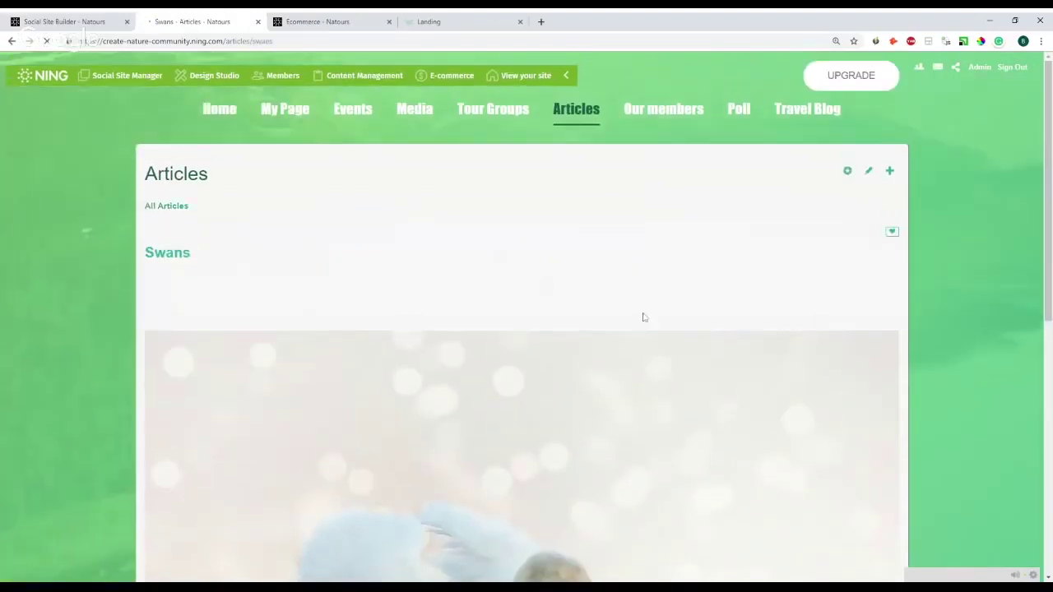
{"action": "left_click", "coordinate": [868, 173]}
{"action": "scroll", "coordinate": [750, 277], "scroll_direction": "down", "scroll_amount": 5}
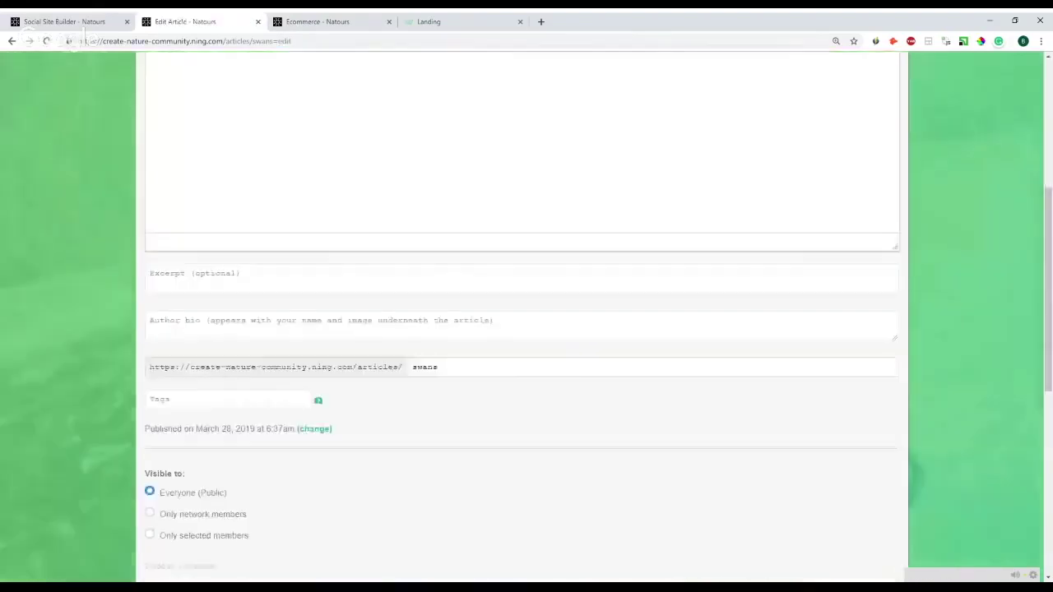
{"action": "scroll", "coordinate": [359, 287], "scroll_direction": "down", "scroll_amount": 3}
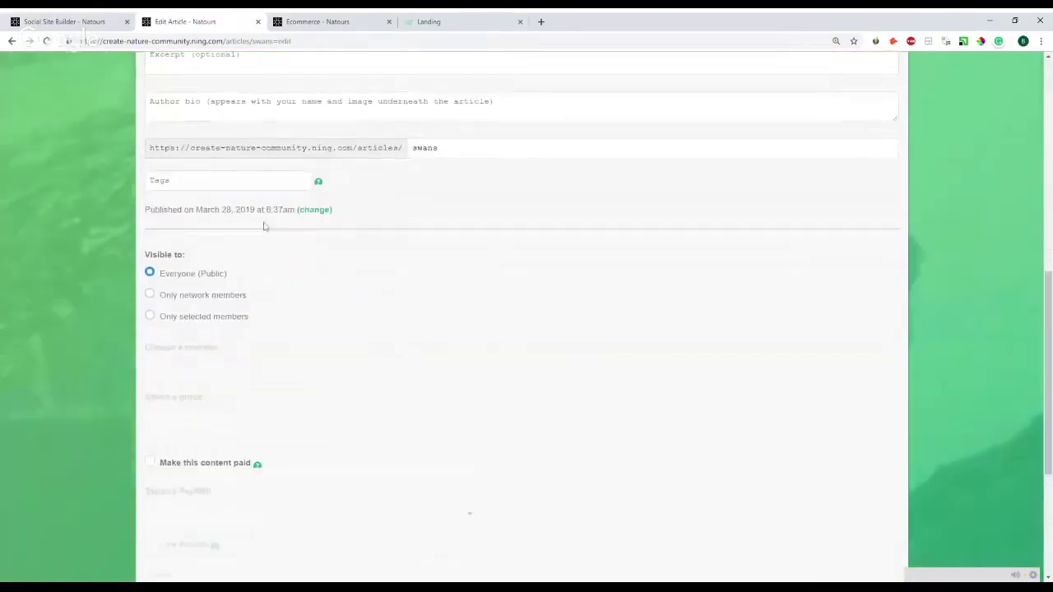
{"action": "scroll", "coordinate": [265, 225], "scroll_direction": "down", "scroll_amount": 1}
{"action": "scroll", "coordinate": [260, 287], "scroll_direction": "down", "scroll_amount": 1}
{"action": "left_click", "coordinate": [174, 245]}
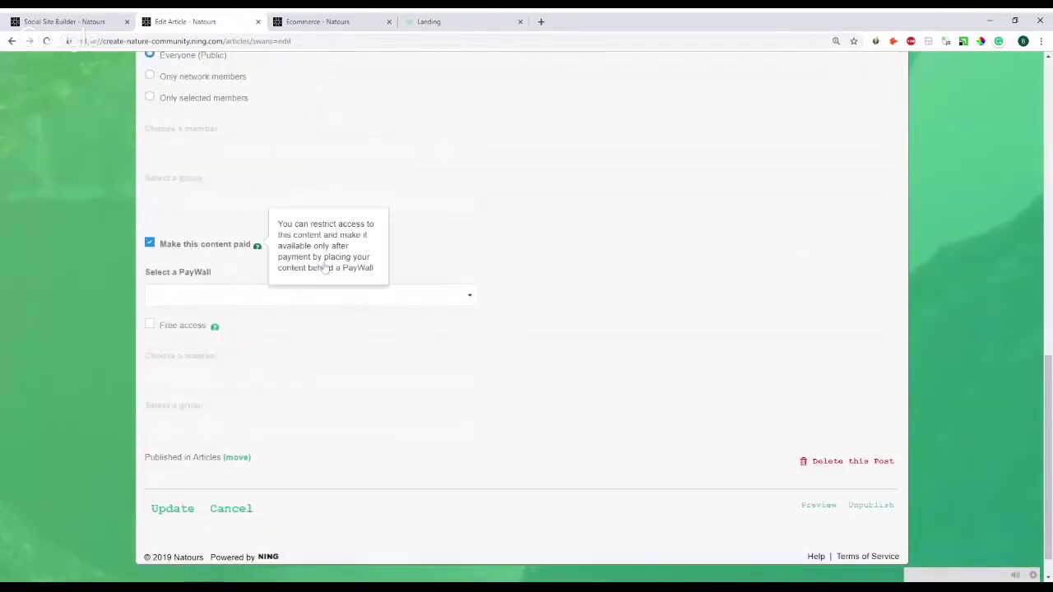
{"action": "left_click", "coordinate": [252, 297]}
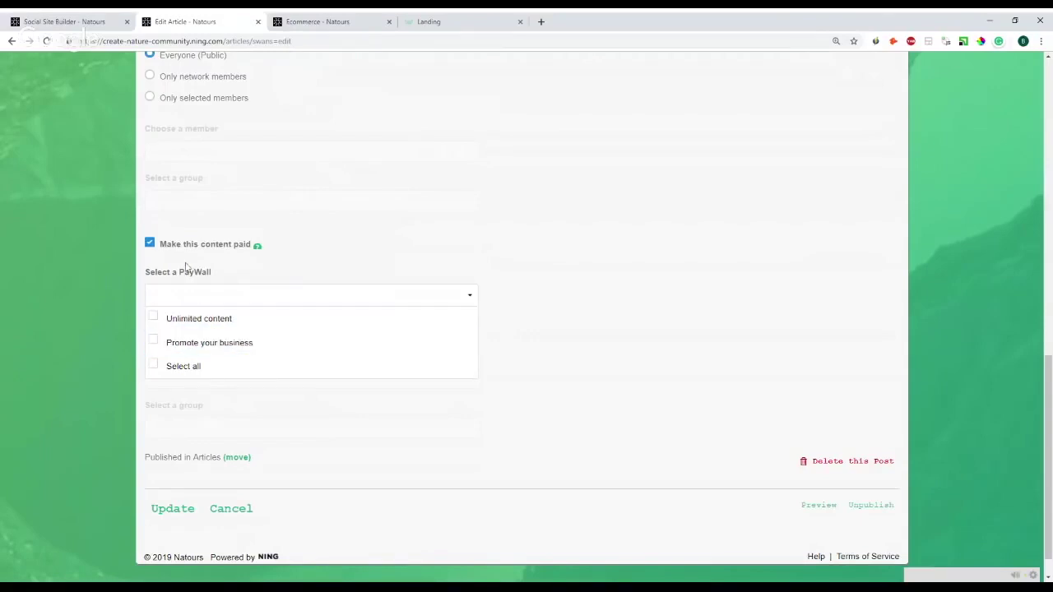
{"action": "left_click", "coordinate": [149, 243]}
{"action": "scroll", "coordinate": [200, 273], "scroll_direction": "up", "scroll_amount": 3}
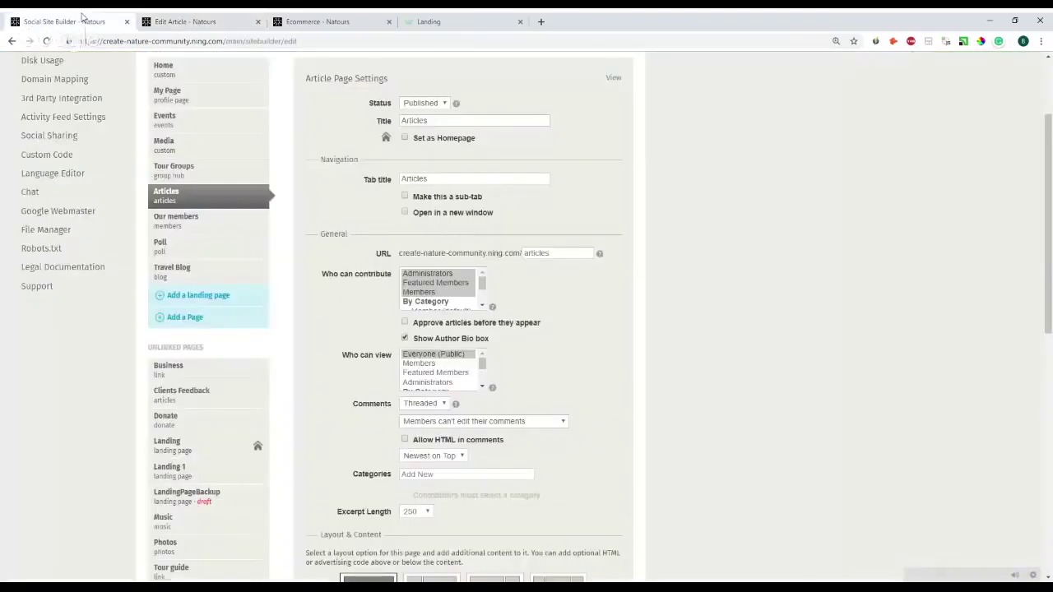
- Enable Paid Membership in Privacy, applied to all members, then return to E-commerce PayWalls
{"action": "left_click", "coordinate": [64, 21]}
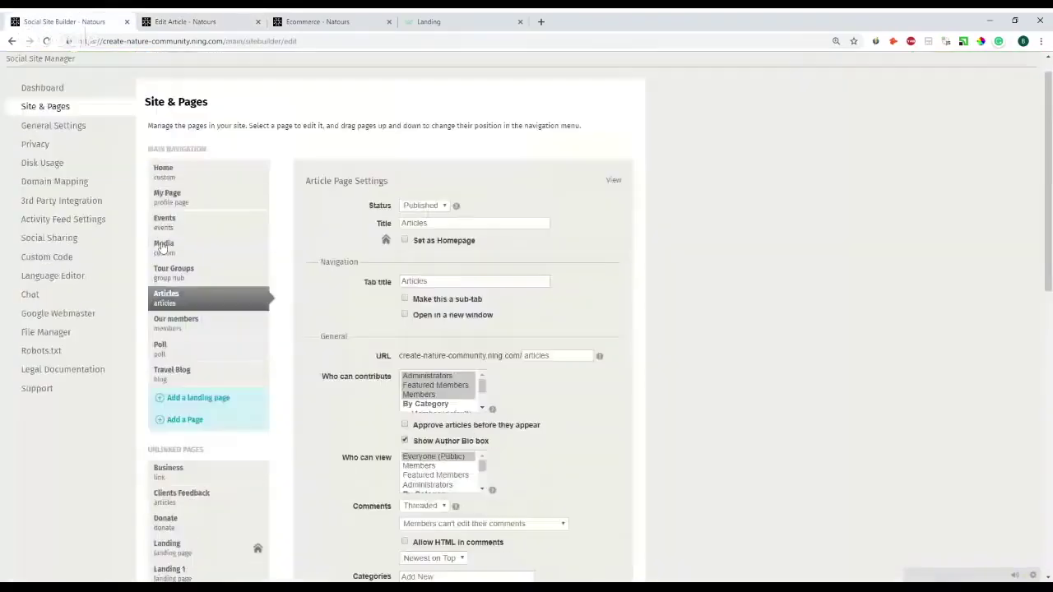
{"action": "left_click", "coordinate": [35, 150]}
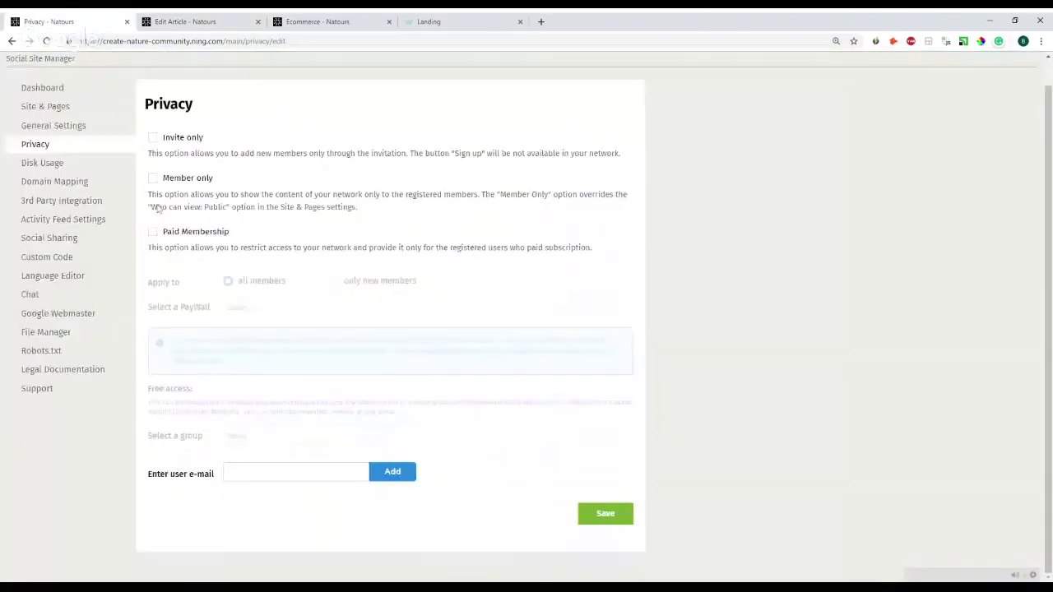
{"action": "left_click", "coordinate": [152, 231]}
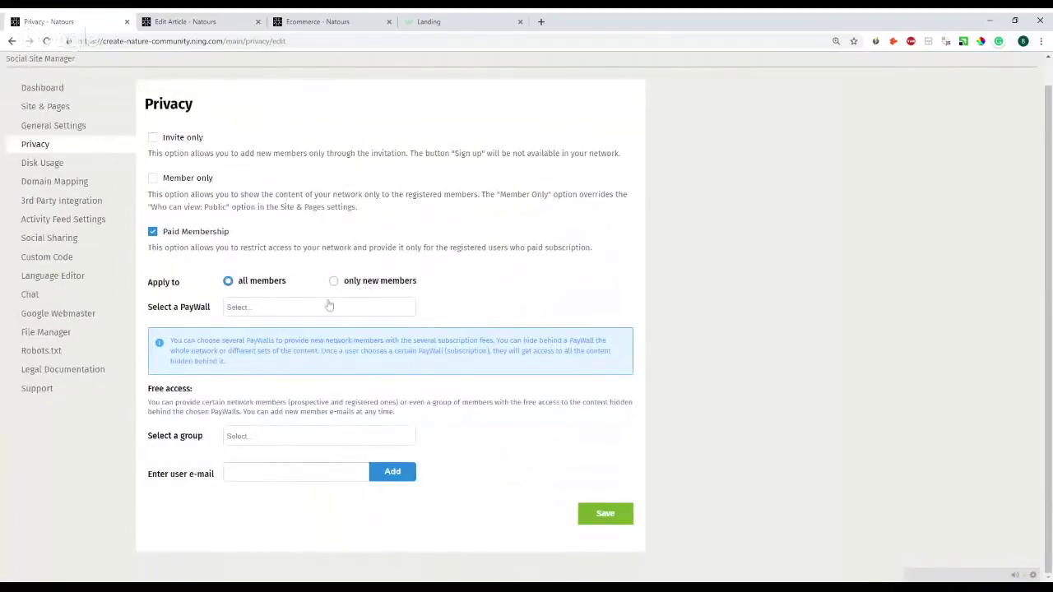
{"action": "left_click", "coordinate": [335, 282]}
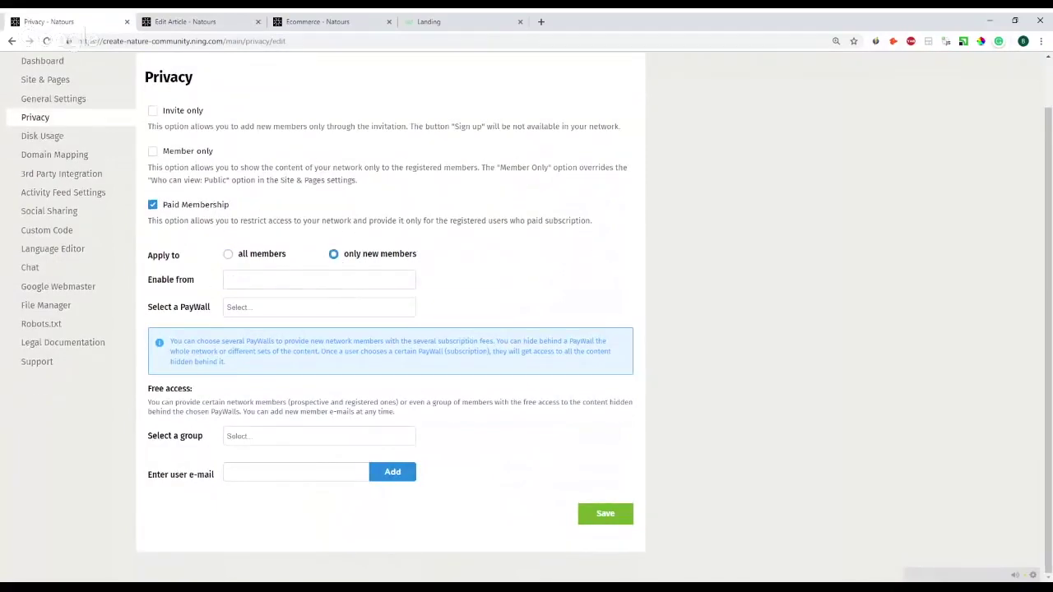
{"action": "left_click", "coordinate": [228, 254]}
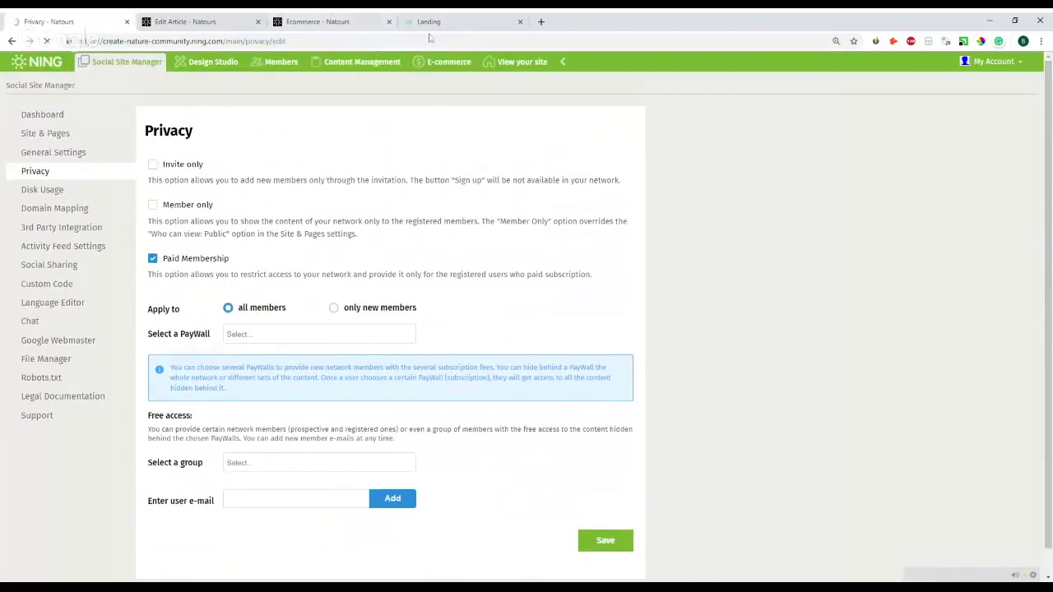
{"action": "left_click", "coordinate": [458, 66]}
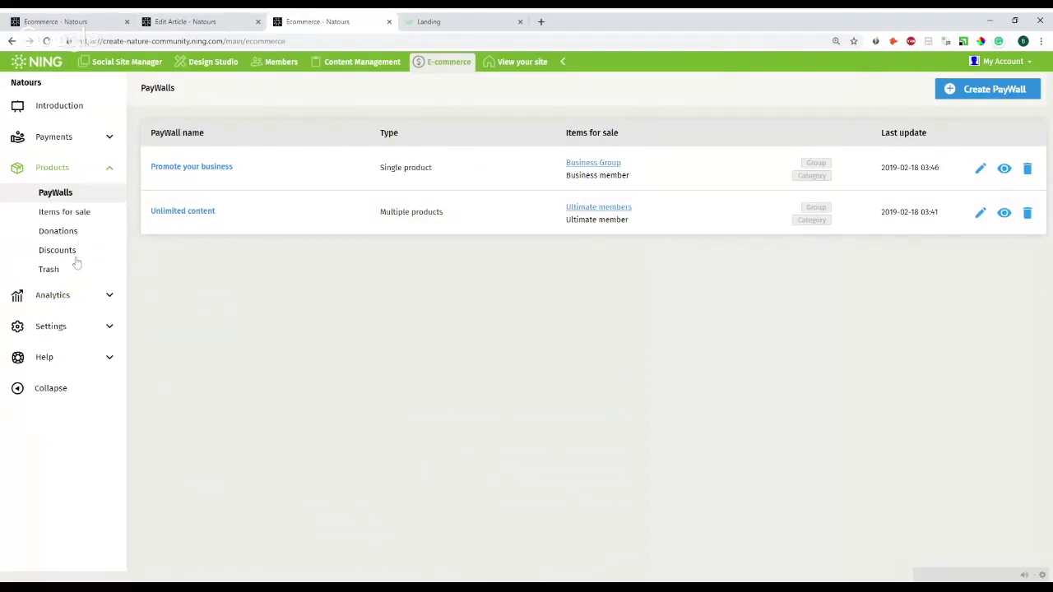
- From Discounts, create a Coupon-type campaign and put the cursor in its Title field
{"action": "left_click", "coordinate": [61, 252]}
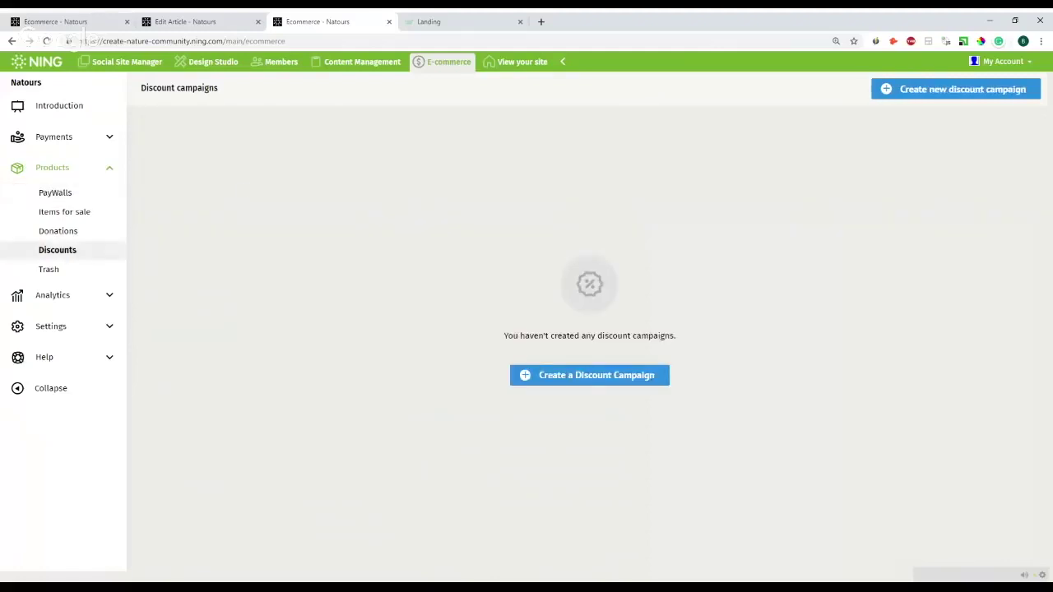
{"action": "left_click", "coordinate": [521, 376]}
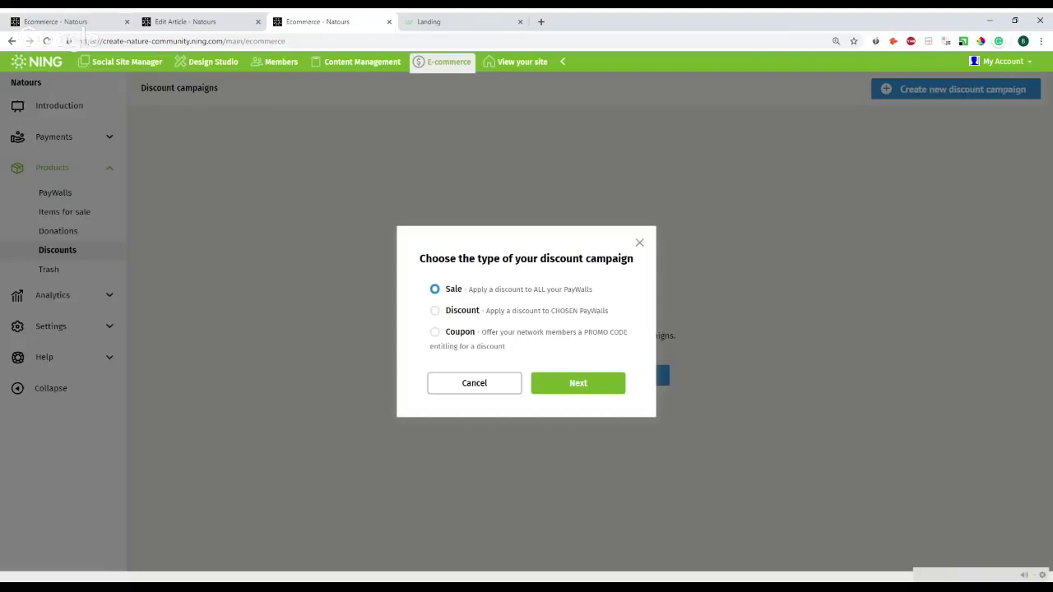
{"action": "left_click", "coordinate": [436, 333]}
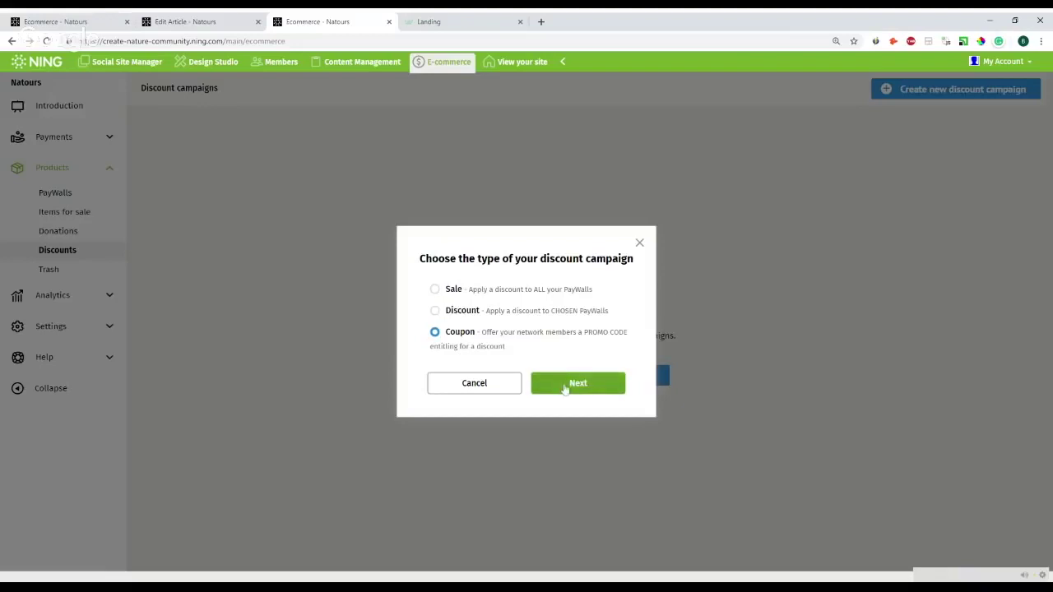
{"action": "left_click", "coordinate": [577, 383]}
{"action": "scroll", "coordinate": [306, 209], "scroll_direction": "down", "scroll_amount": 1}
{"action": "scroll", "coordinate": [306, 209], "scroll_direction": "up", "scroll_amount": 1}
{"action": "left_click", "coordinate": [312, 163]}
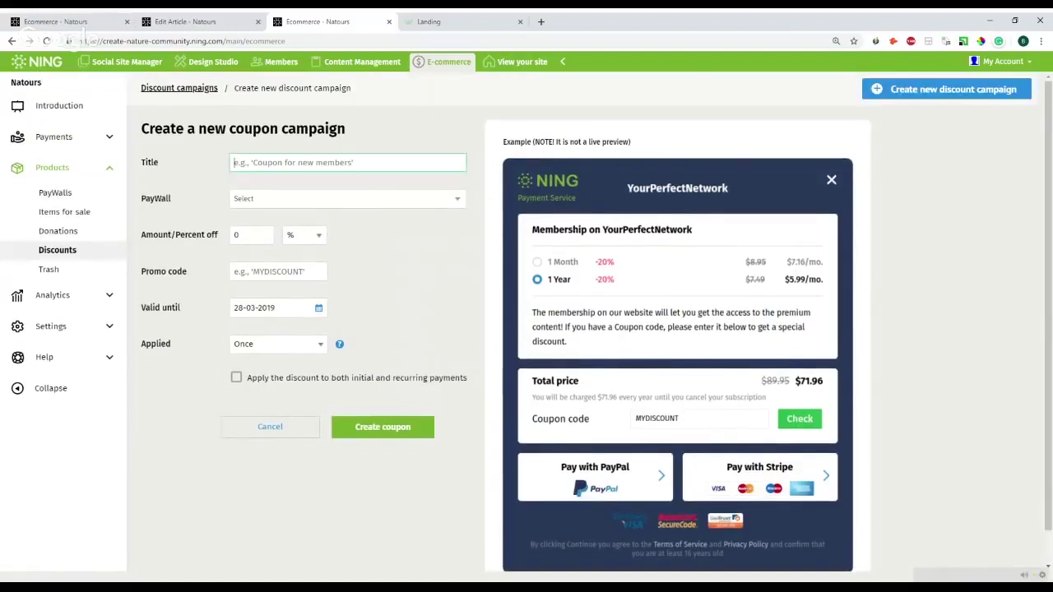
- Paste the coupon title and apply the coupon to the 'Promote your business' PayWall
{"action": "type", "text": "Coupon for students"}
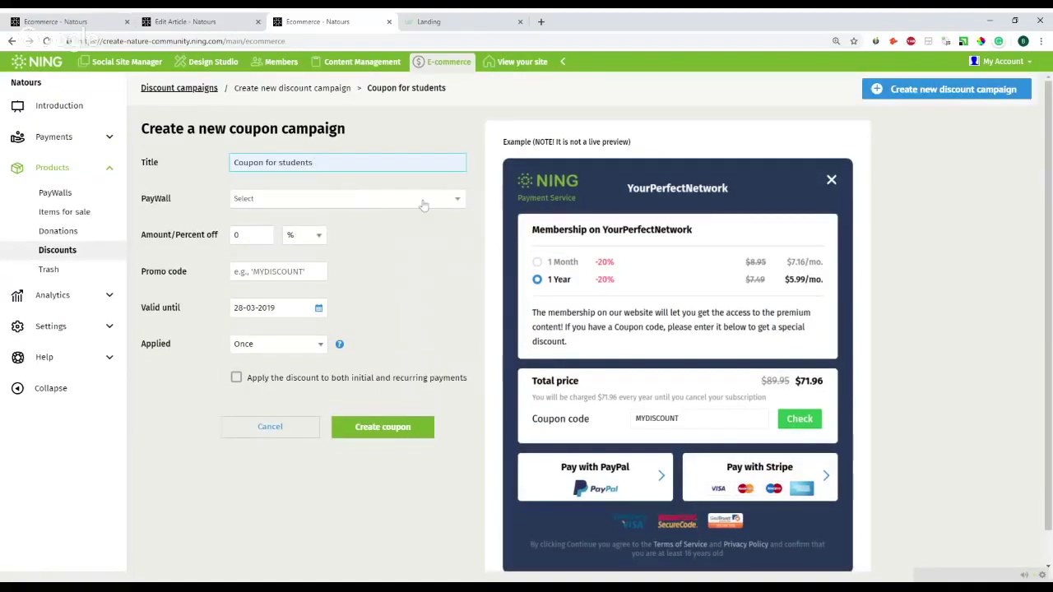
{"action": "left_click", "coordinate": [367, 202]}
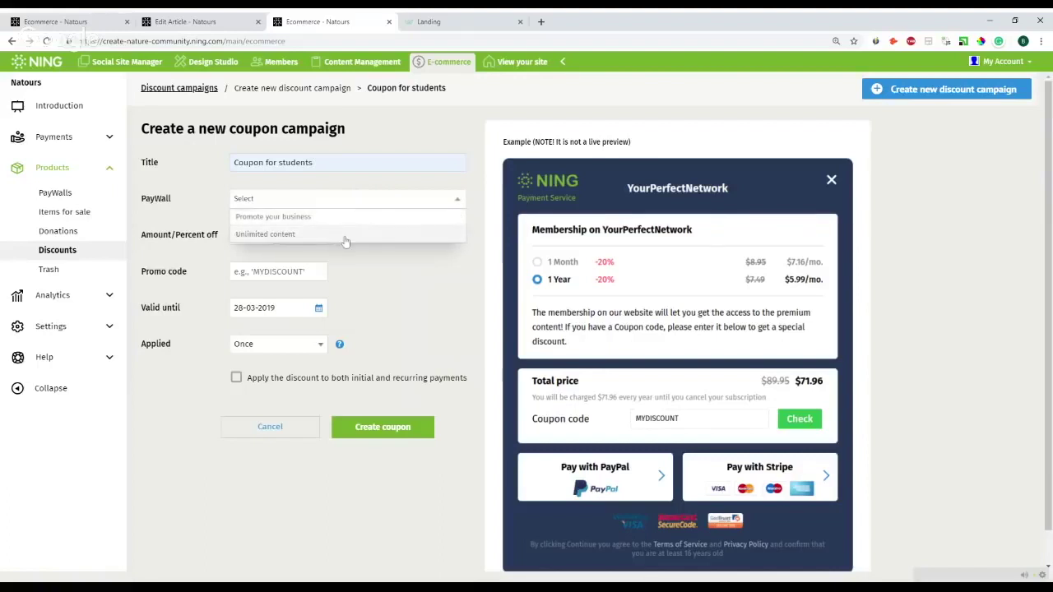
{"action": "left_click", "coordinate": [344, 218]}
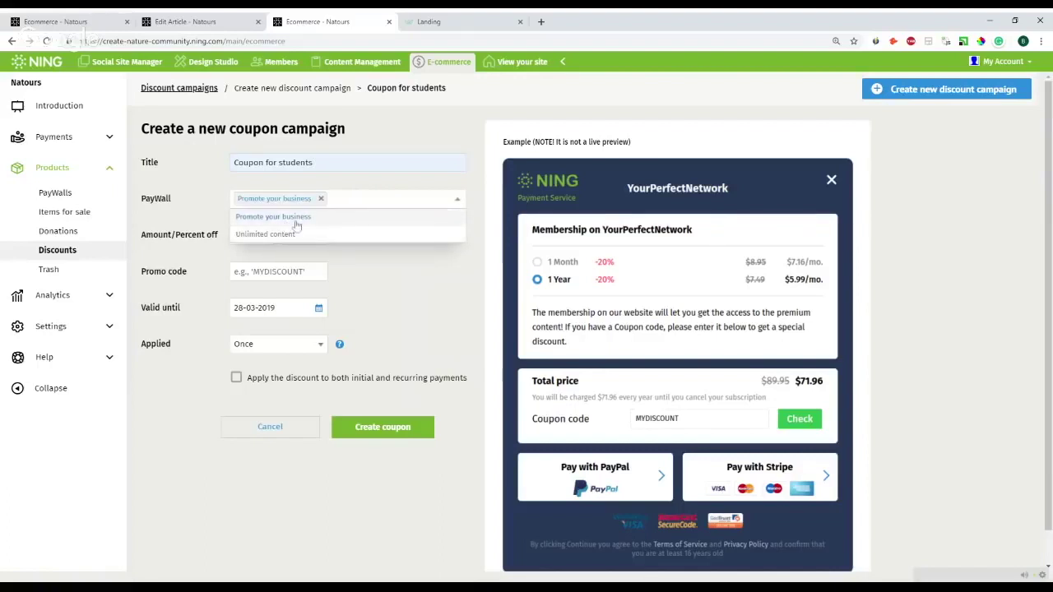
{"action": "left_click", "coordinate": [348, 247]}
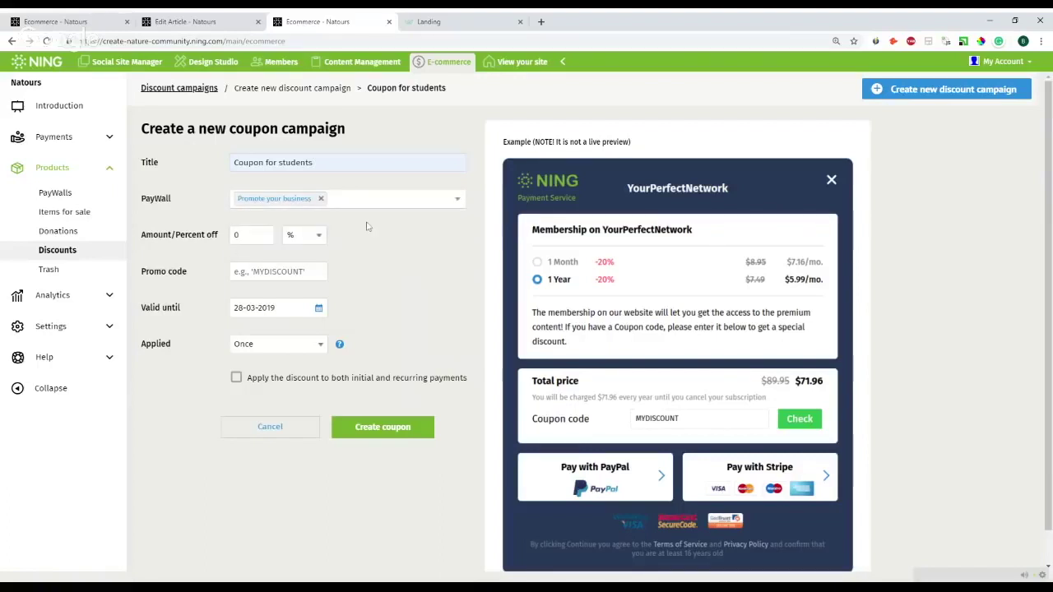
- Set 50 percent off with promo code MYDISCOUNT, then go to the Donations list
{"action": "left_click", "coordinate": [247, 235]}
{"action": "key", "text": "ctrl+a"}
{"action": "type", "text": "50"}
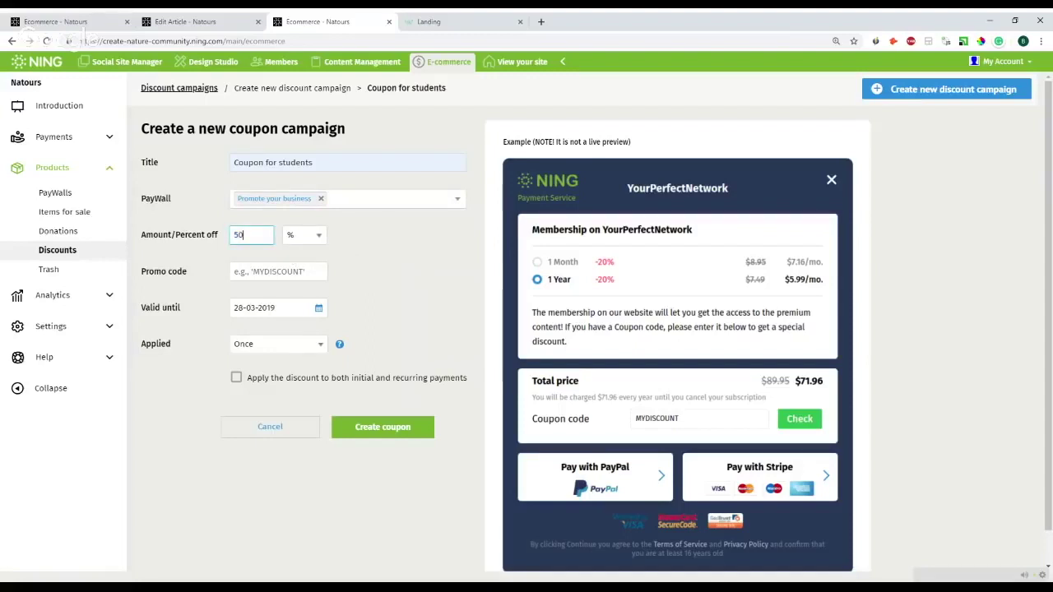
{"action": "key", "text": "Tab"}
{"action": "type", "text": "MYDISCOUNT"}
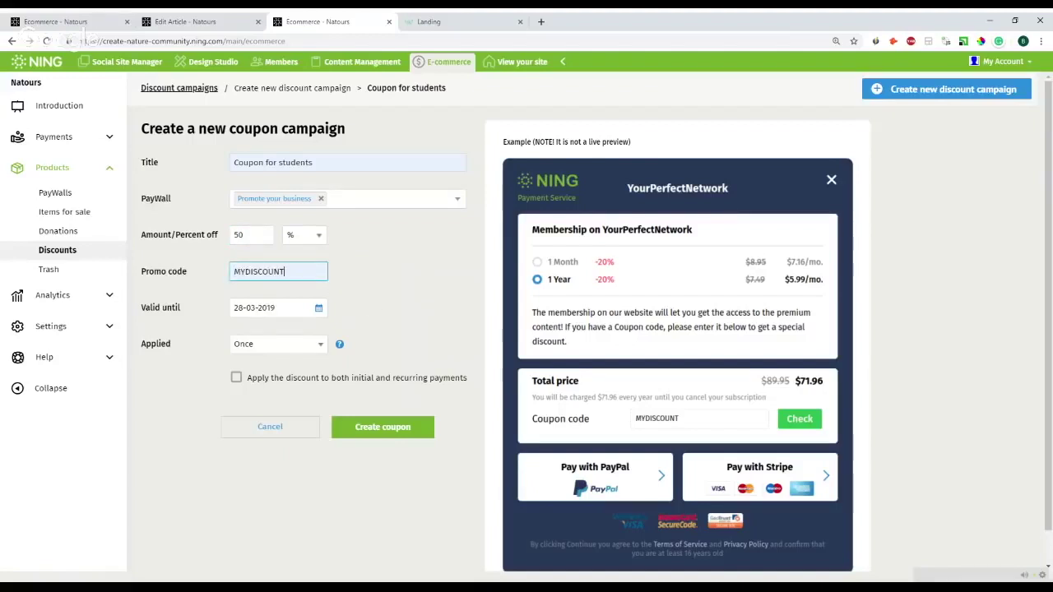
{"action": "left_click", "coordinate": [413, 288]}
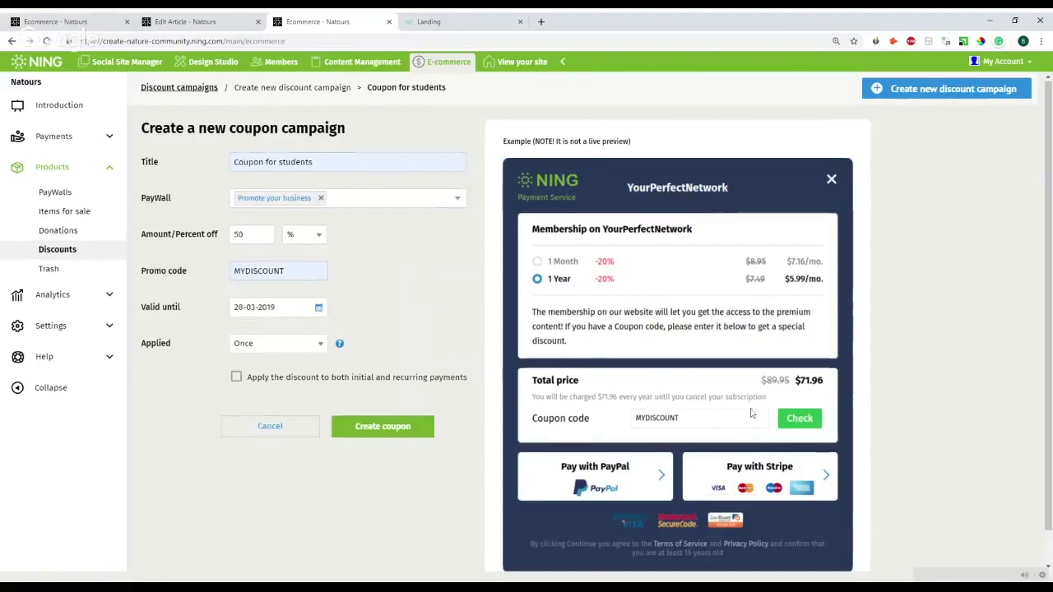
{"action": "scroll", "coordinate": [645, 390], "scroll_direction": "down", "scroll_amount": 1}
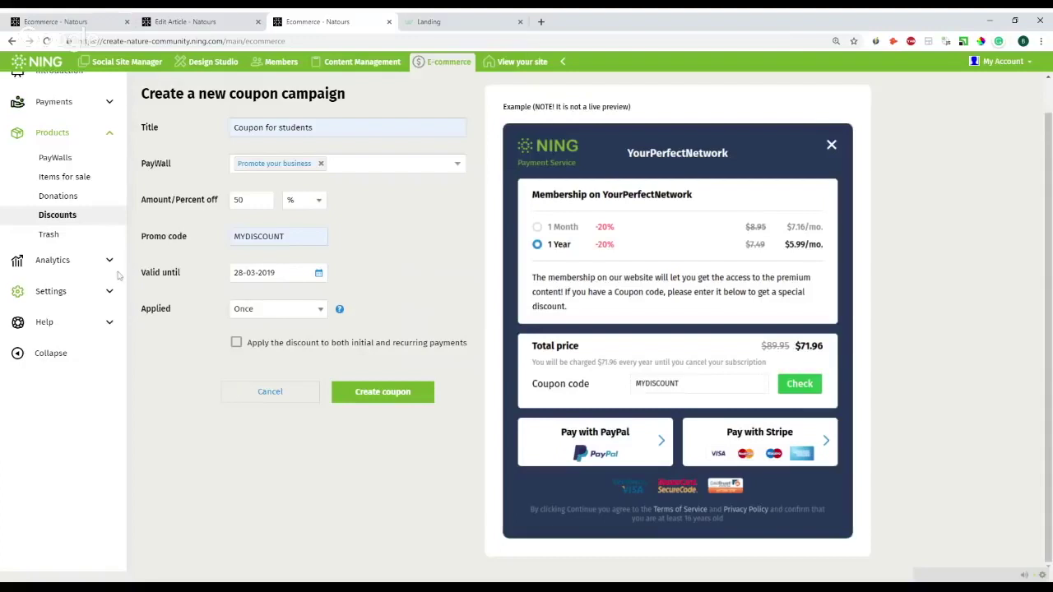
{"action": "left_click", "coordinate": [60, 196]}
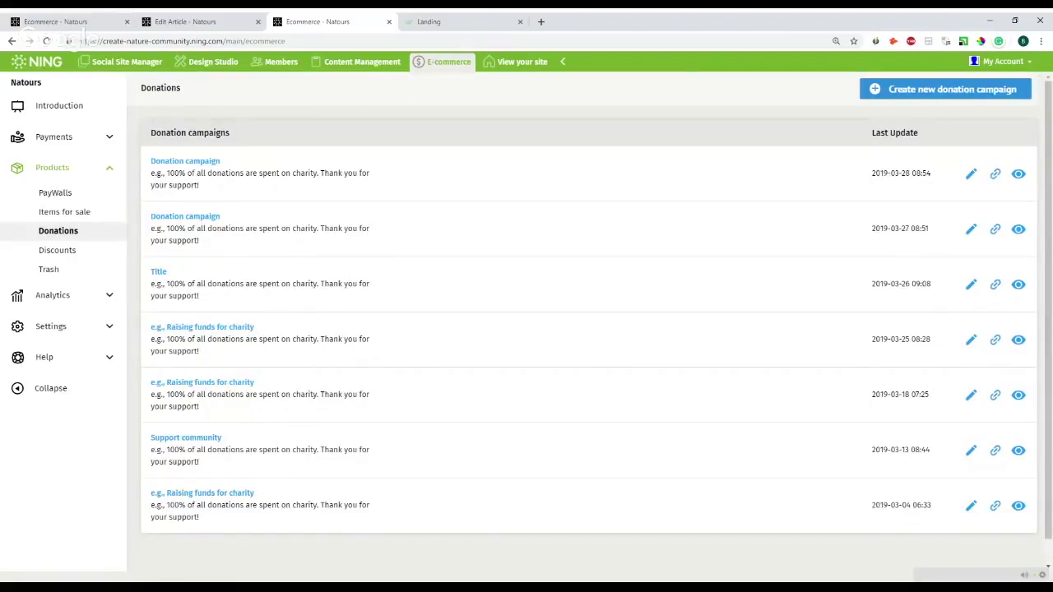
- Start a new donation campaign titled 'Donation'
{"action": "left_click", "coordinate": [874, 93]}
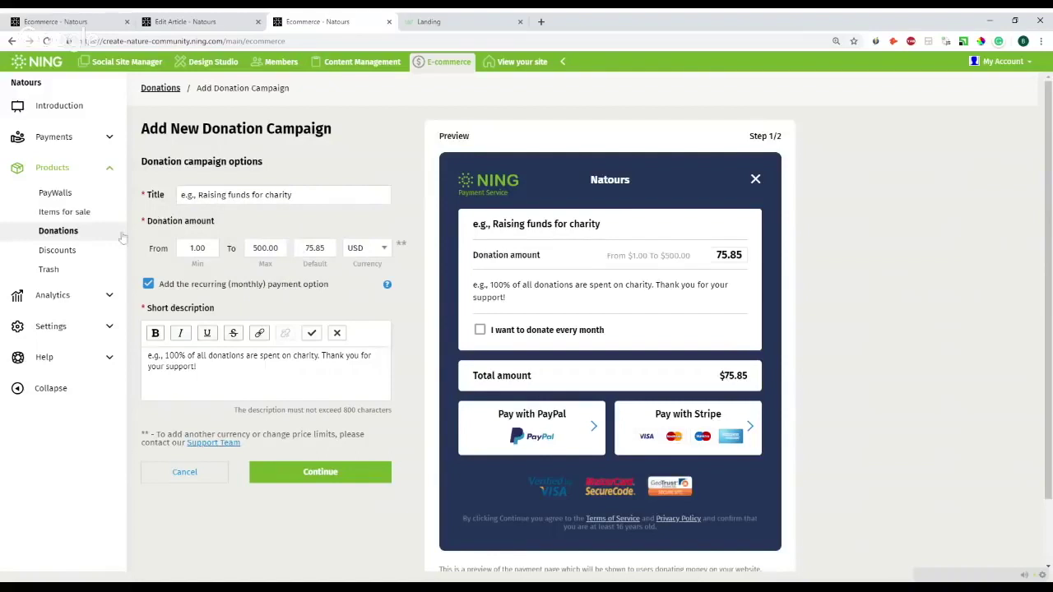
{"action": "left_click_drag", "start_coordinate": [292, 195], "coordinate": [181, 195]}
{"action": "type", "text": "Donation1"}
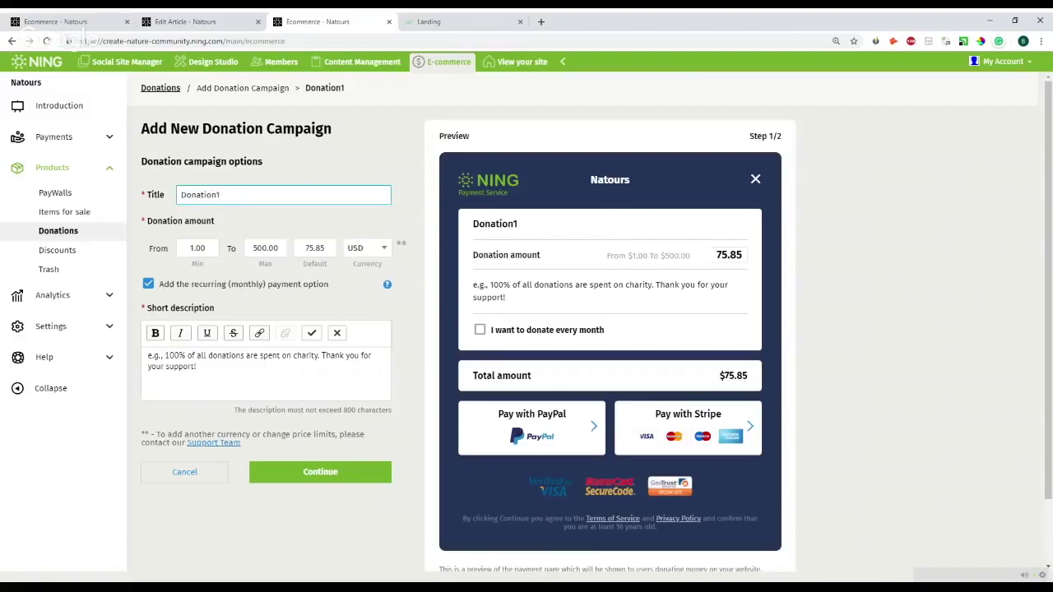
{"action": "key", "text": "BackSpace"}
- Set the default donation amount to 50.00 in GBP currency
{"action": "left_click", "coordinate": [199, 248]}
{"action": "left_click", "coordinate": [255, 248]}
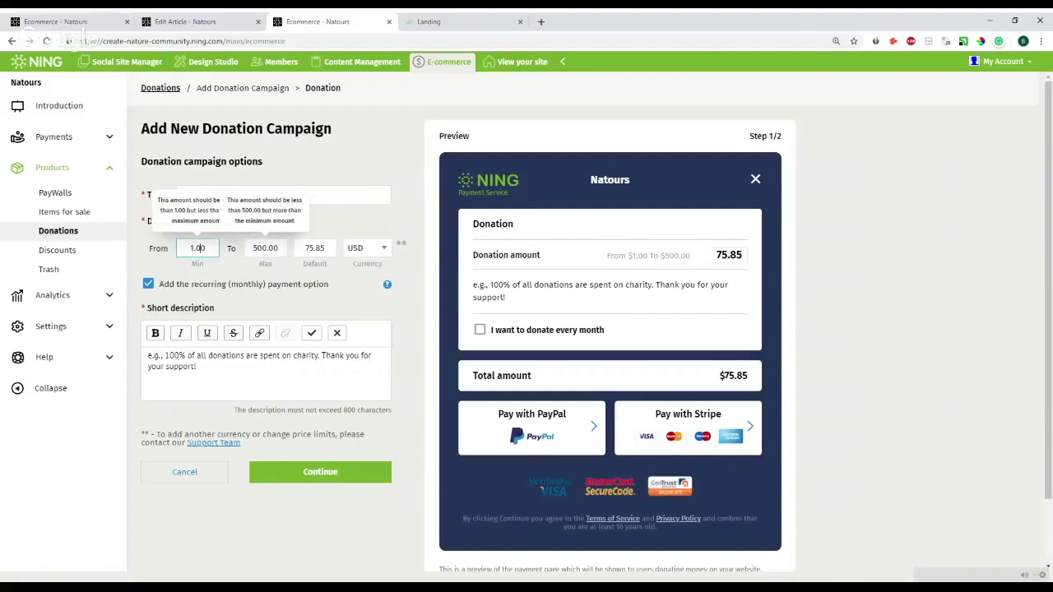
{"action": "key", "text": "Tab"}
{"action": "type", "text": "50"}
{"action": "key", "text": "Tab"}
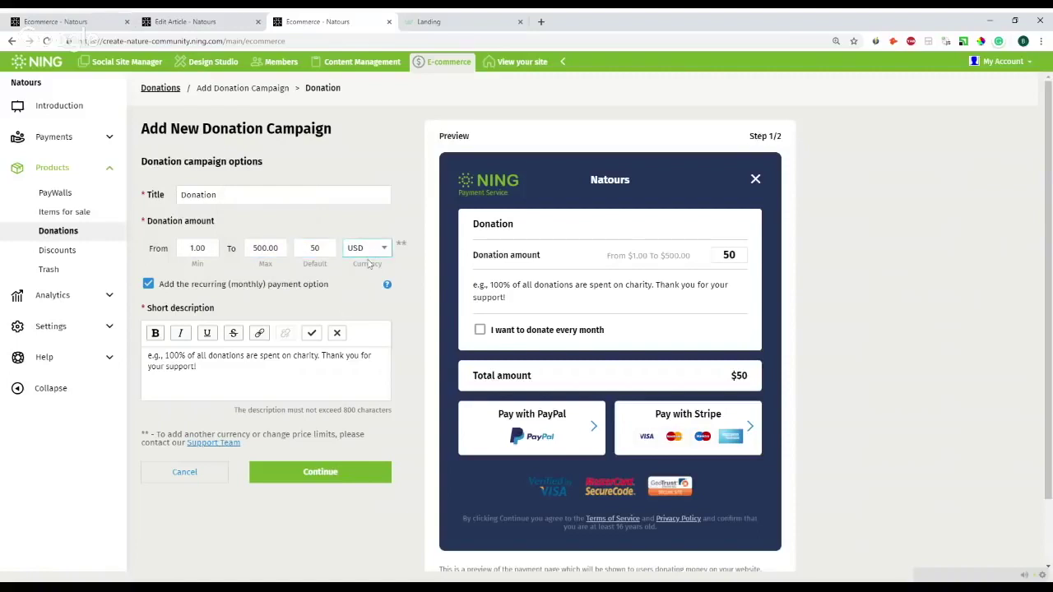
{"action": "key", "text": "Down"}
{"action": "left_click", "coordinate": [315, 247]}
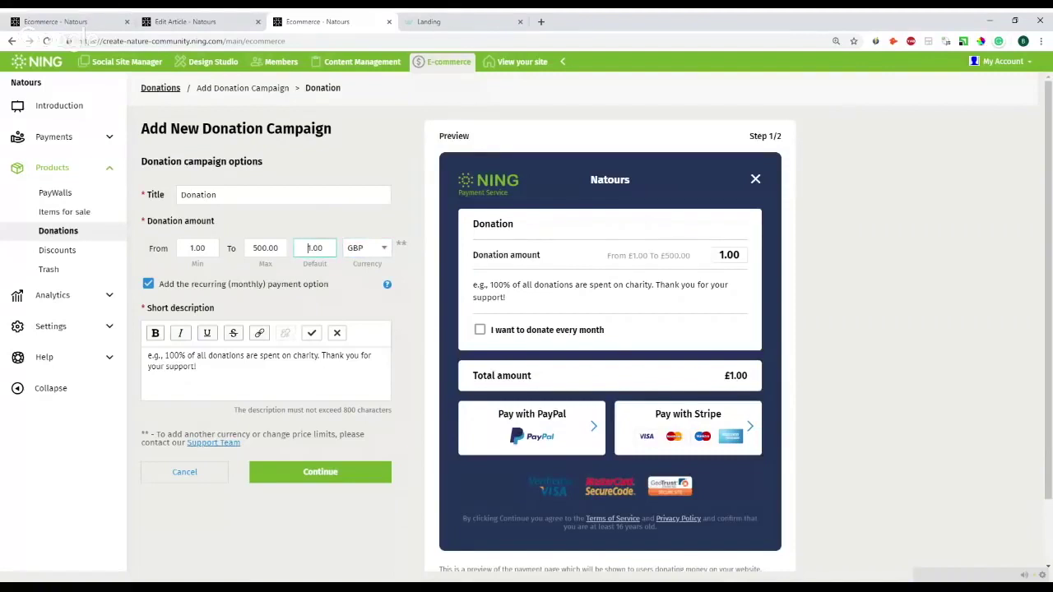
{"action": "type", "text": "50"}
{"action": "left_click", "coordinate": [339, 289]}
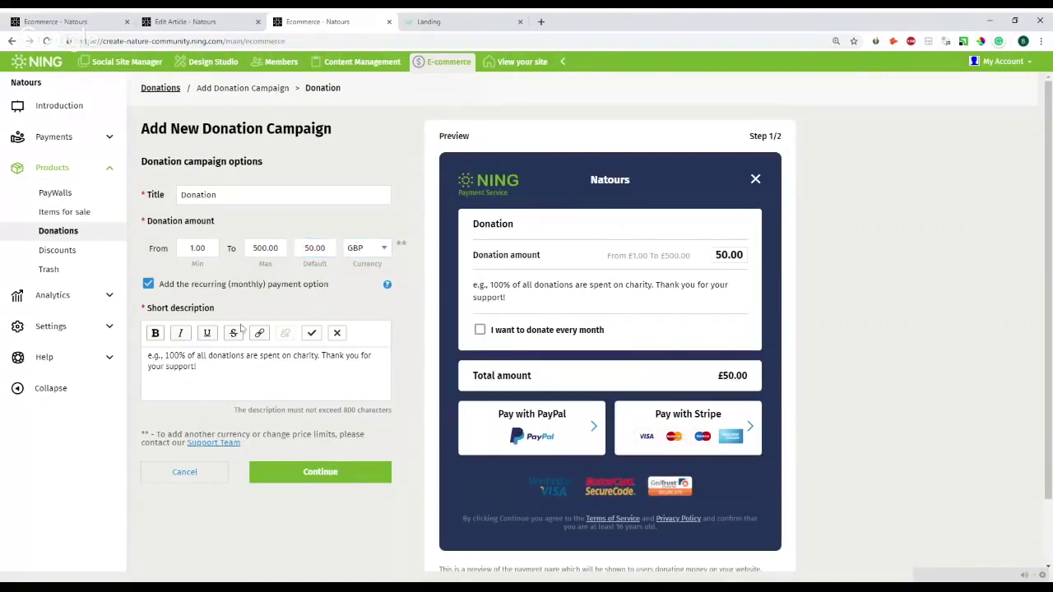
- Test the recurring monthly donation option in the preview
{"action": "left_click_drag", "start_coordinate": [162, 286], "coordinate": [318, 286]}
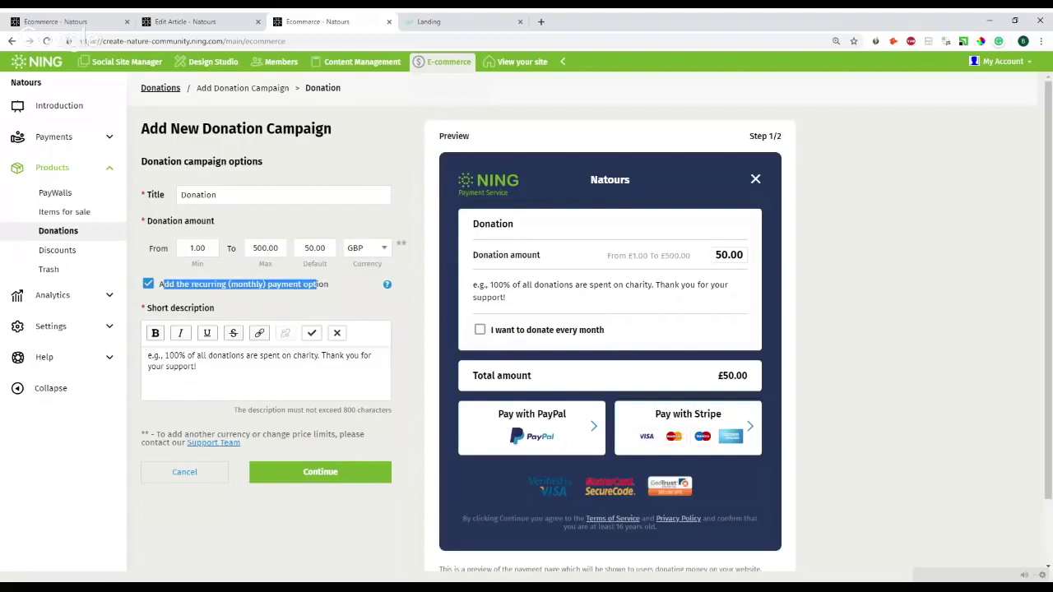
{"action": "left_click", "coordinate": [479, 329]}
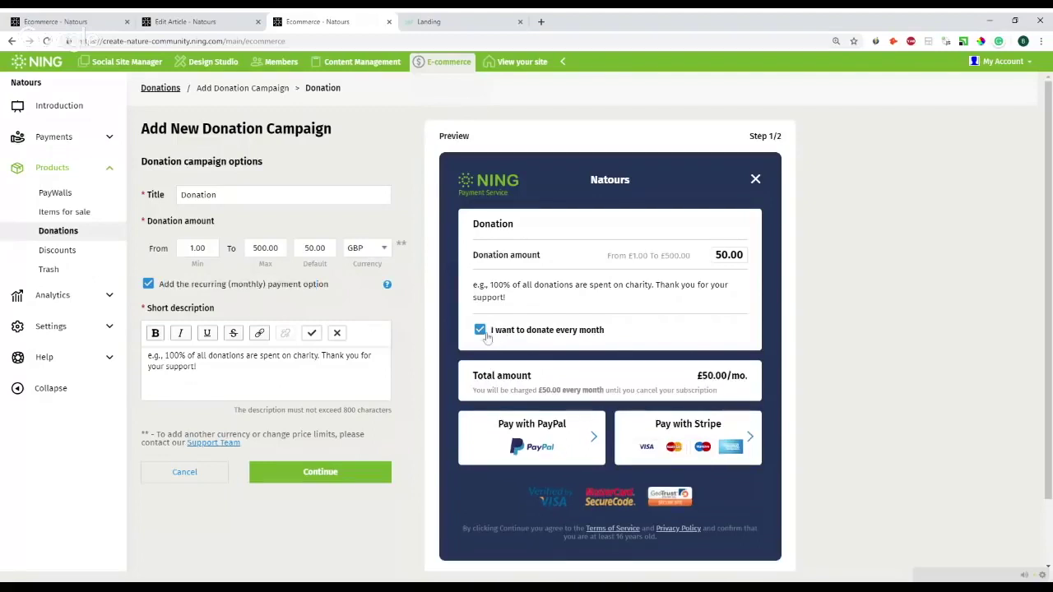
{"action": "left_click", "coordinate": [484, 334]}
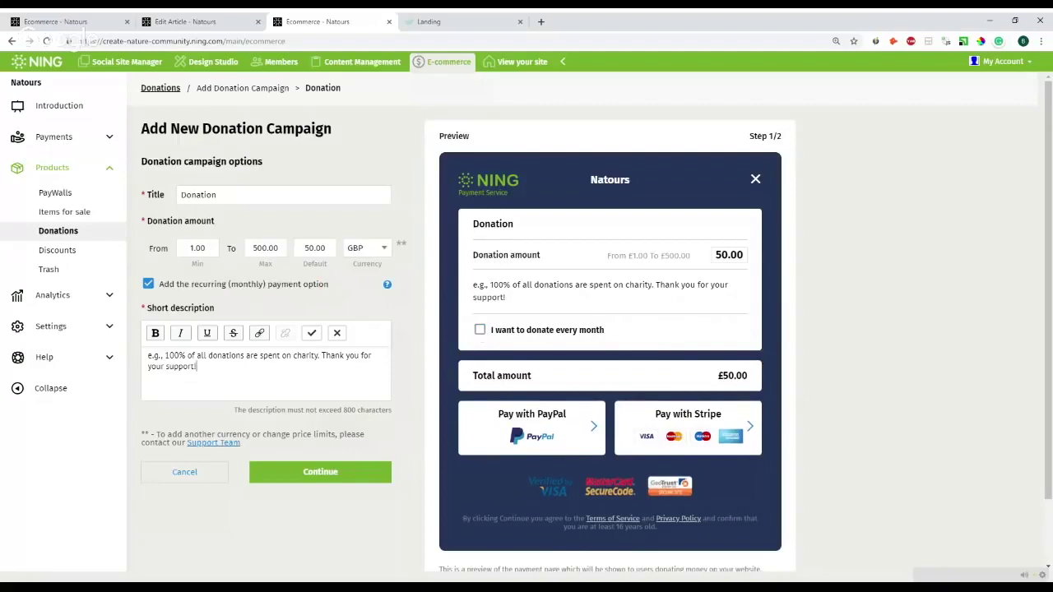
{"action": "scroll", "coordinate": [526, 323], "scroll_direction": "down", "scroll_amount": 1}
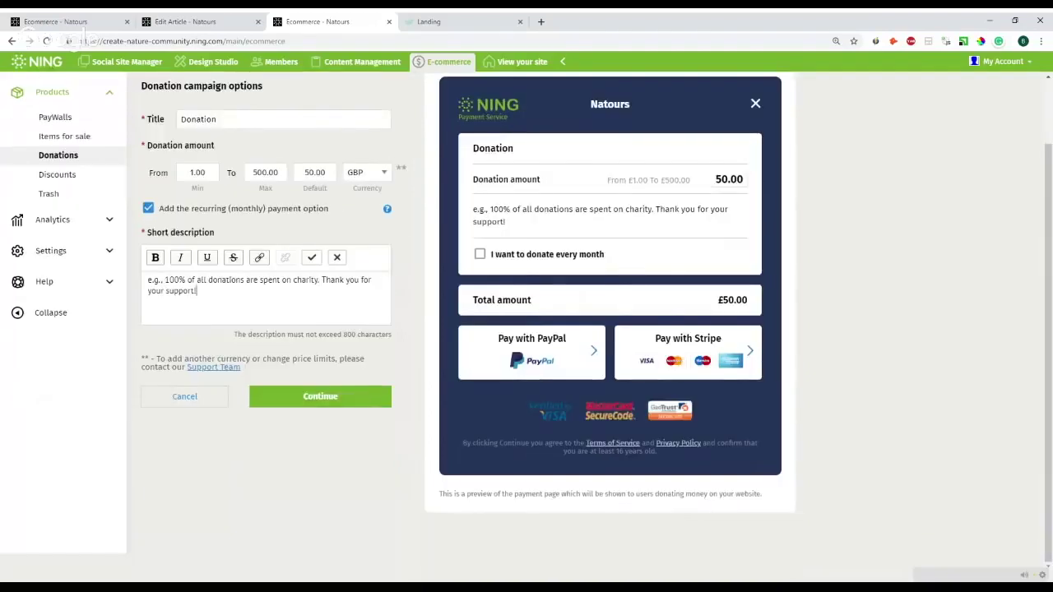
- Save the campaign and make the Donate button square and large with 20px text
{"action": "left_click", "coordinate": [317, 401]}
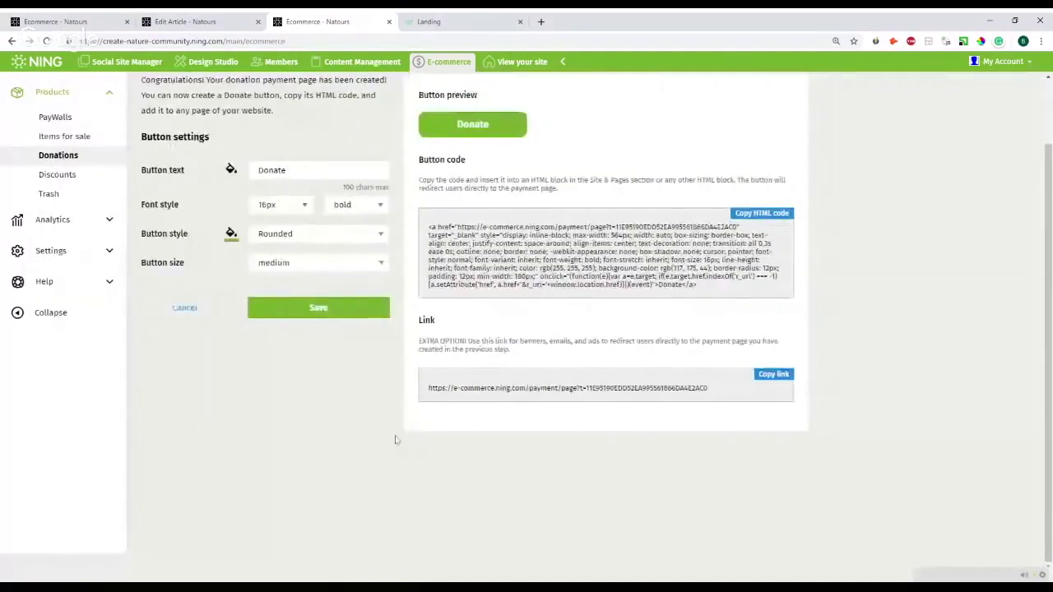
{"action": "scroll", "coordinate": [398, 442], "scroll_direction": "up", "scroll_amount": 1}
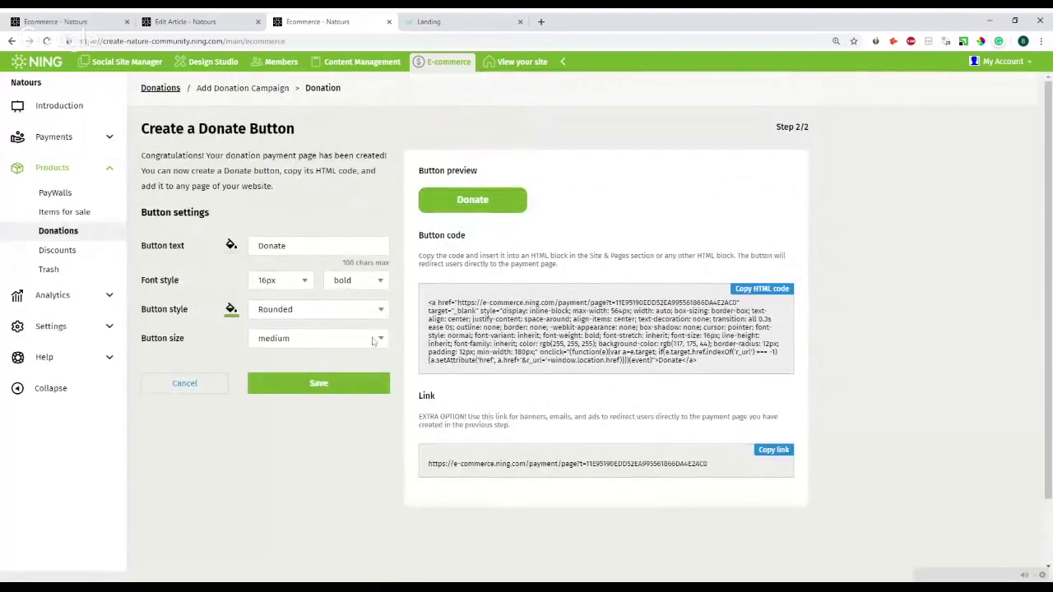
{"action": "left_click", "coordinate": [326, 324]}
{"action": "left_click", "coordinate": [324, 346]}
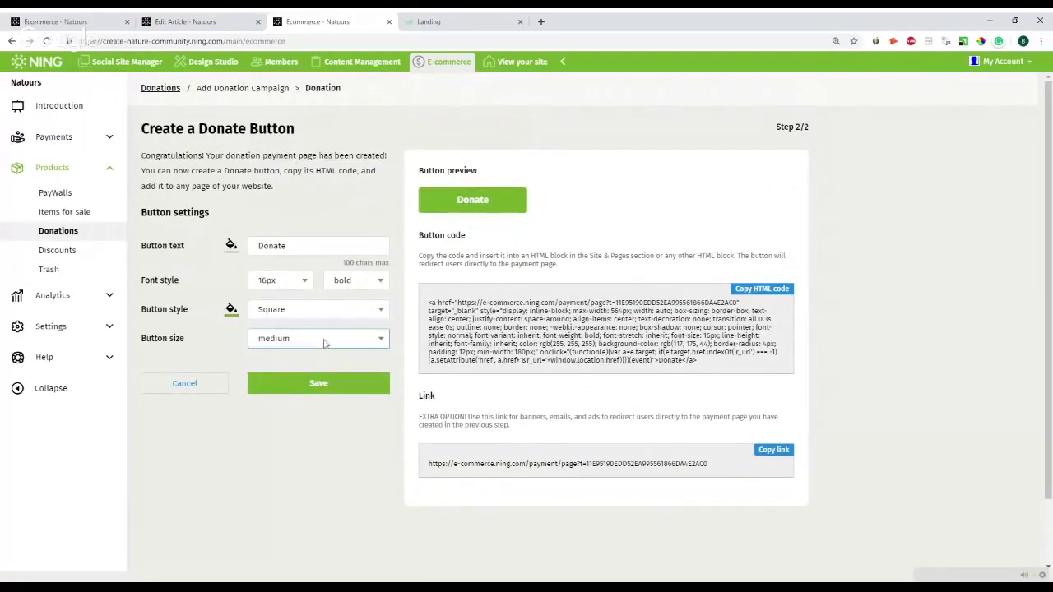
{"action": "left_click", "coordinate": [316, 355]}
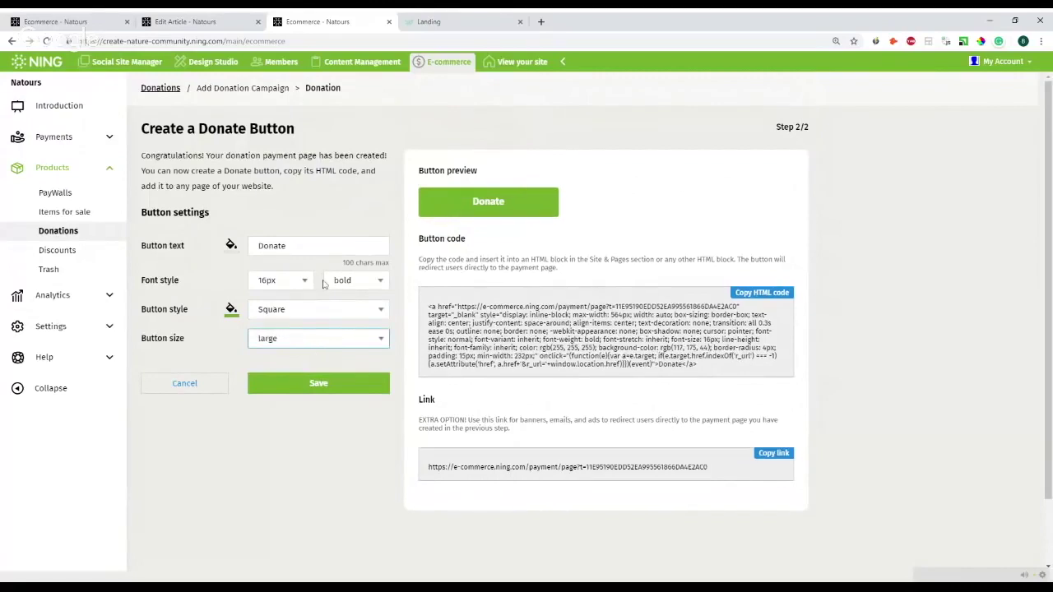
{"action": "left_click", "coordinate": [269, 281]}
{"action": "left_click", "coordinate": [271, 294]}
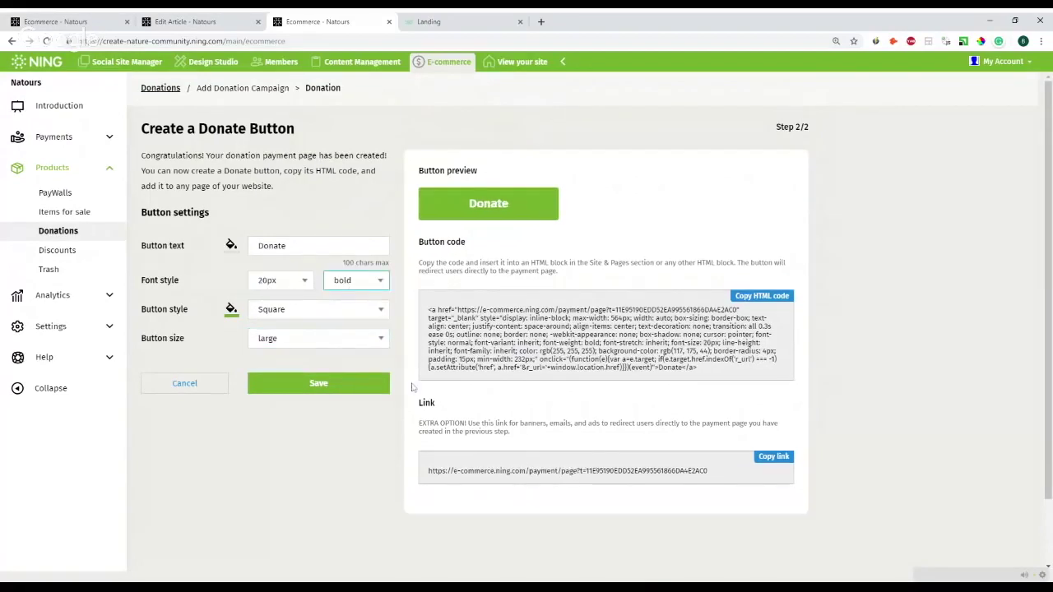
{"action": "left_click", "coordinate": [345, 395]}
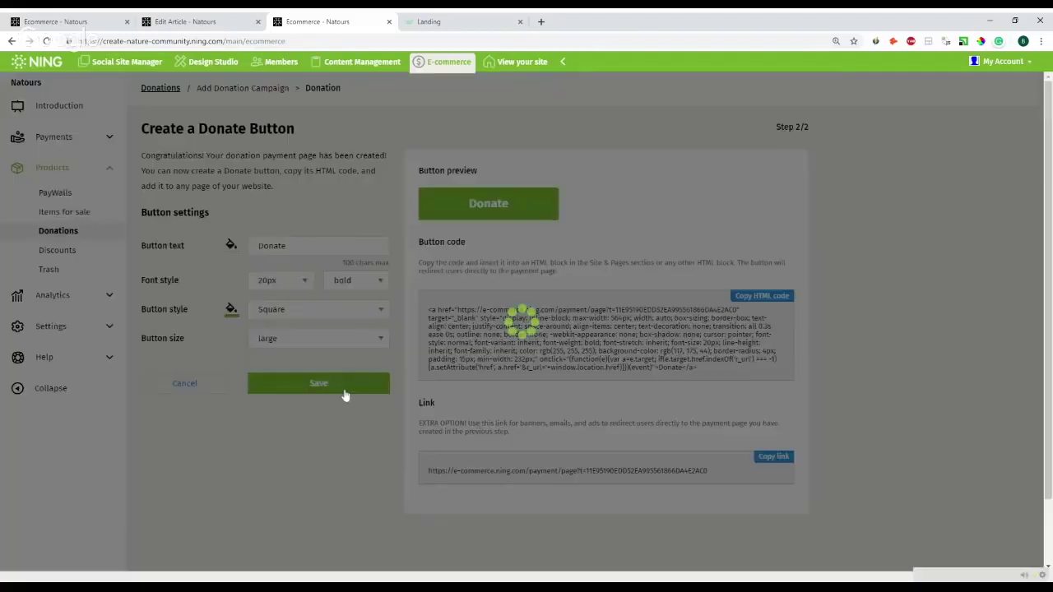
- Copy the Donate button's HTML code and return to the E-commerce overview in the first tab
{"action": "scroll", "coordinate": [564, 371], "scroll_direction": "down", "scroll_amount": 1}
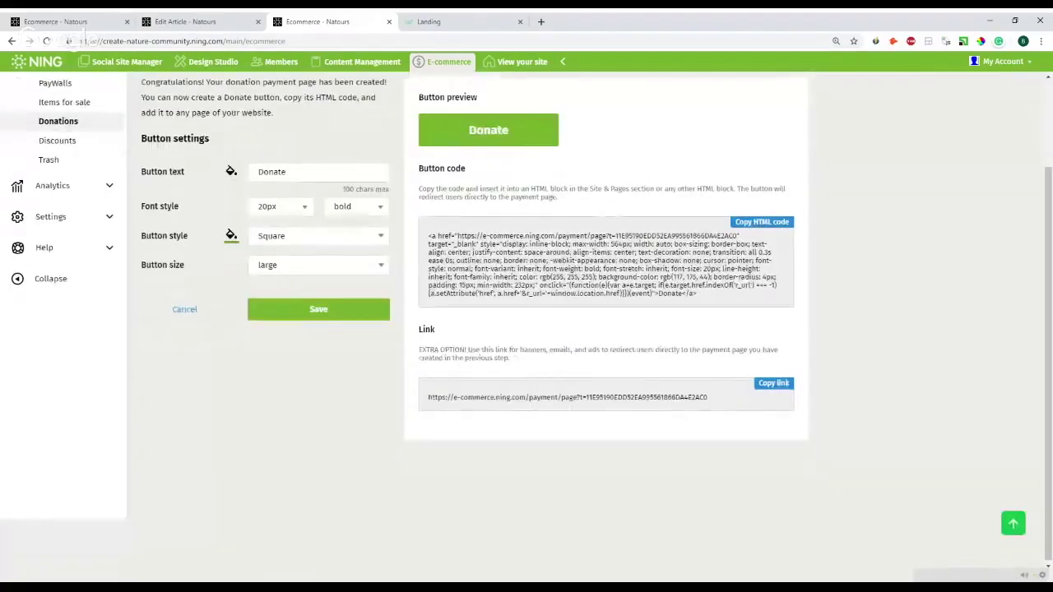
{"action": "left_click", "coordinate": [753, 229]}
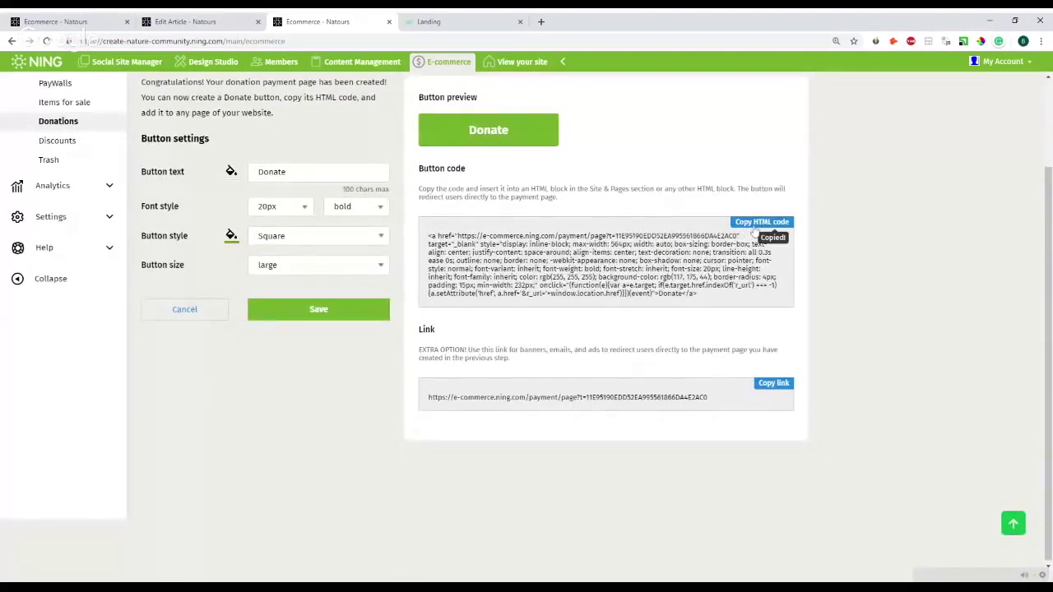
{"action": "left_click", "coordinate": [66, 21]}
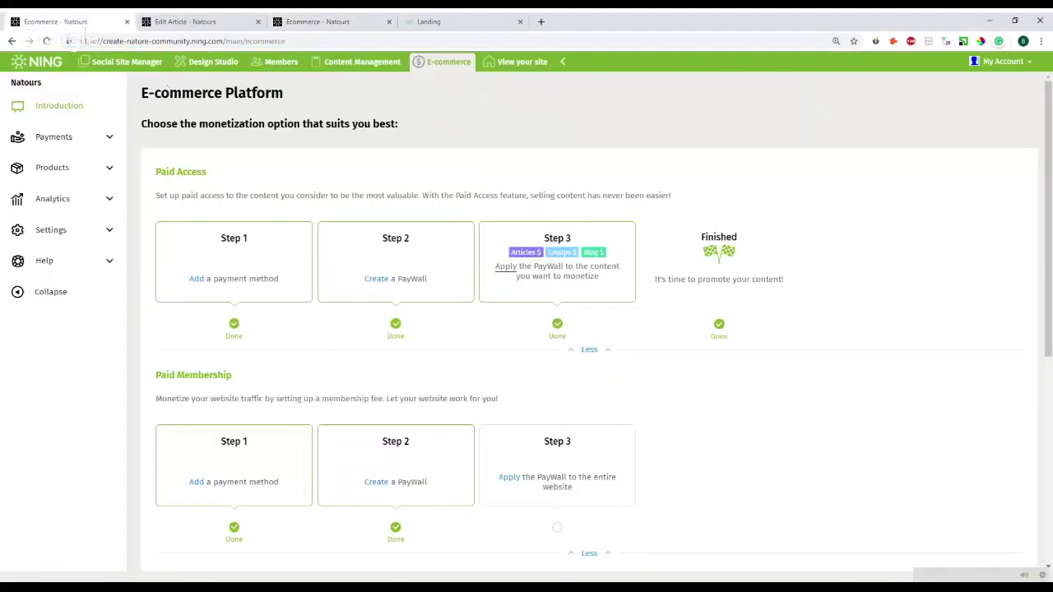
- Start new content on the Home page and paste the Donate button HTML code into it
{"action": "left_click", "coordinate": [115, 64]}
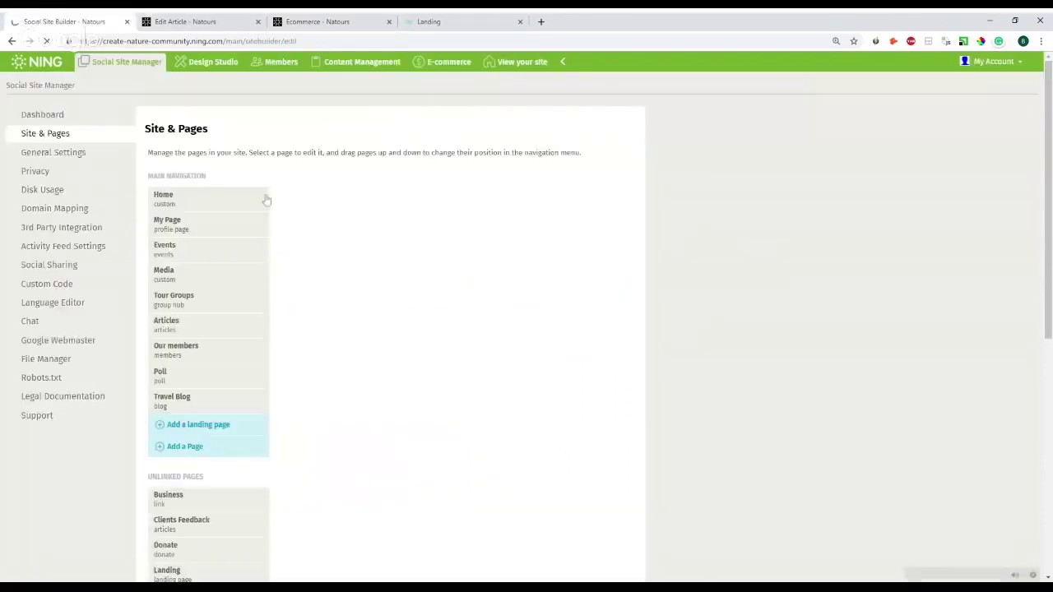
{"action": "left_click", "coordinate": [263, 200]}
{"action": "scroll", "coordinate": [327, 259], "scroll_direction": "down", "scroll_amount": 2}
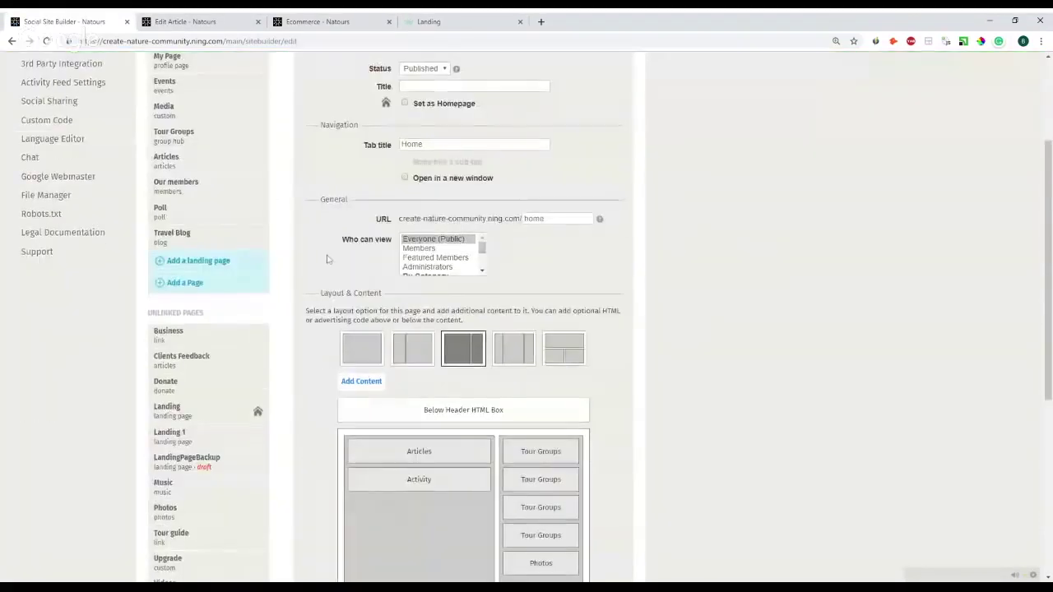
{"action": "scroll", "coordinate": [327, 259], "scroll_direction": "up", "scroll_amount": 2}
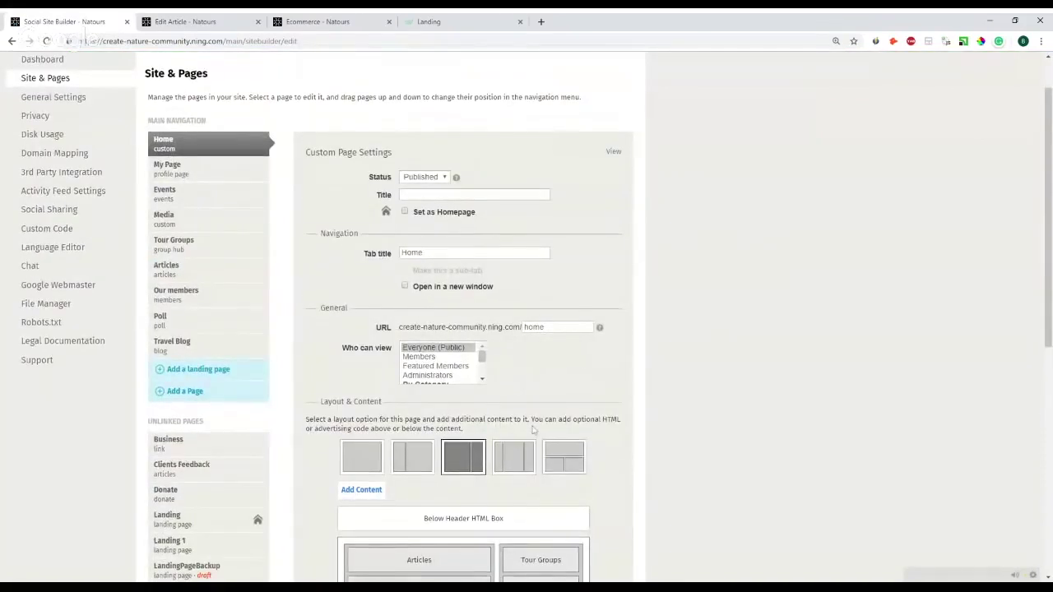
{"action": "scroll", "coordinate": [344, 336], "scroll_direction": "down", "scroll_amount": 2}
{"action": "left_click", "coordinate": [360, 327]}
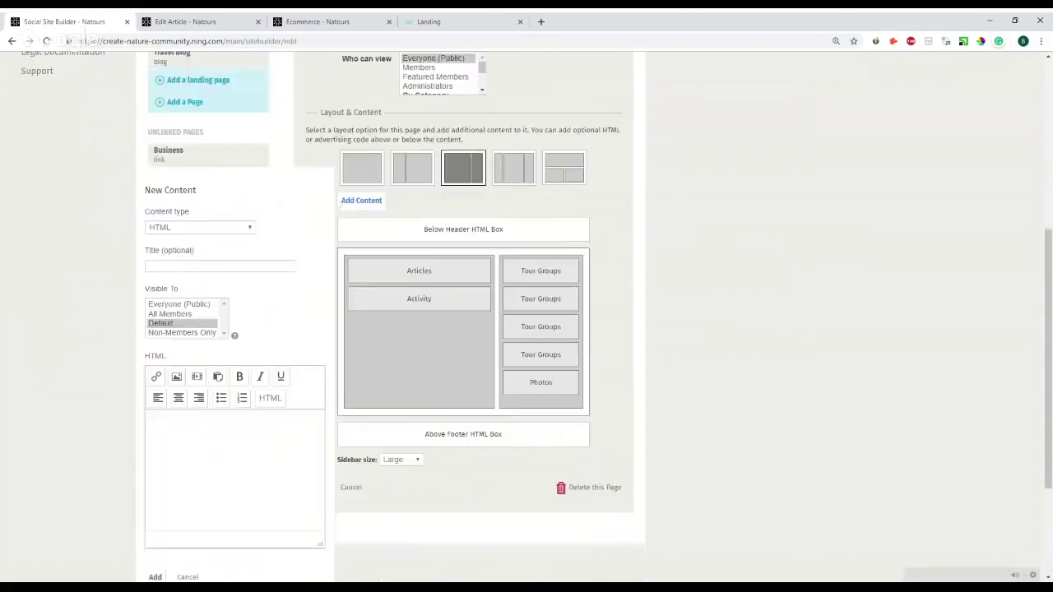
{"action": "left_click", "coordinate": [272, 403]}
{"action": "key", "text": "ctrl+v"}
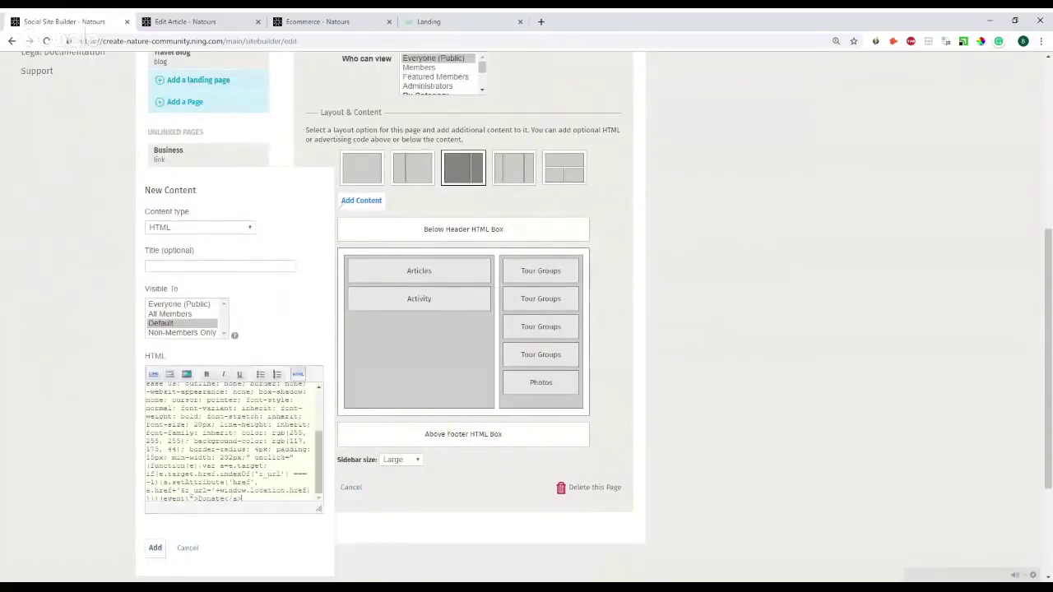
- Add the HTML block above Articles, save the Home layout, and open the live site
{"action": "scroll", "coordinate": [230, 461], "scroll_direction": "down", "scroll_amount": 2}
{"action": "left_click", "coordinate": [155, 382]}
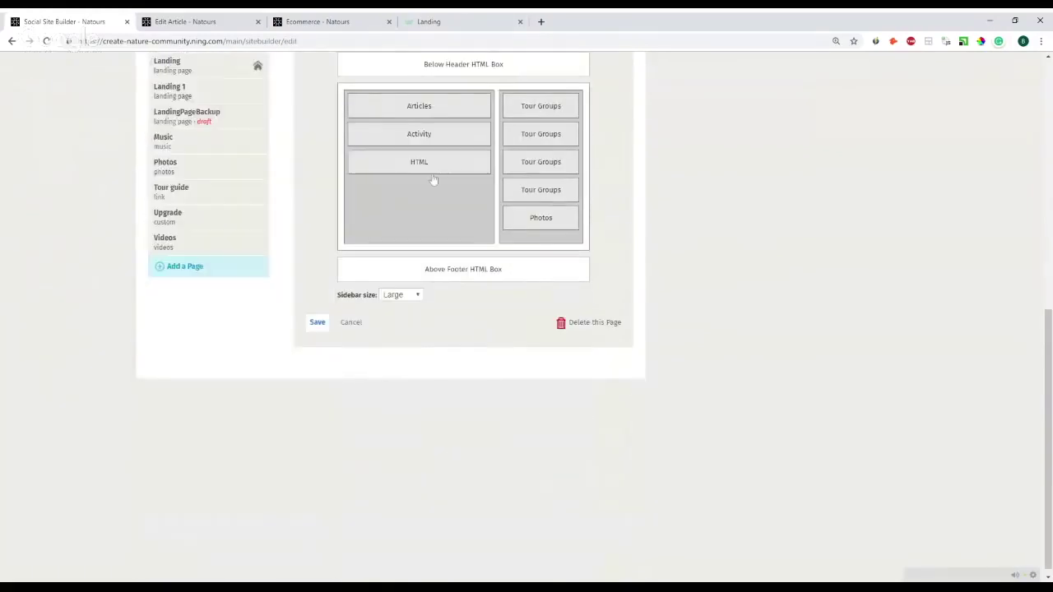
{"action": "left_click_drag", "start_coordinate": [433, 169], "coordinate": [430, 115]}
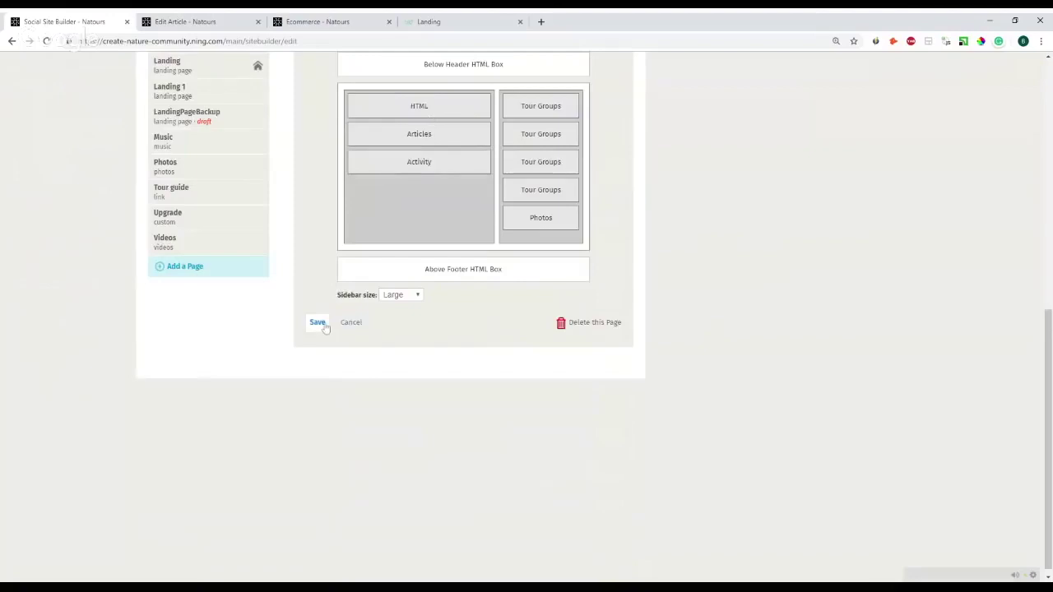
{"action": "left_click", "coordinate": [319, 323]}
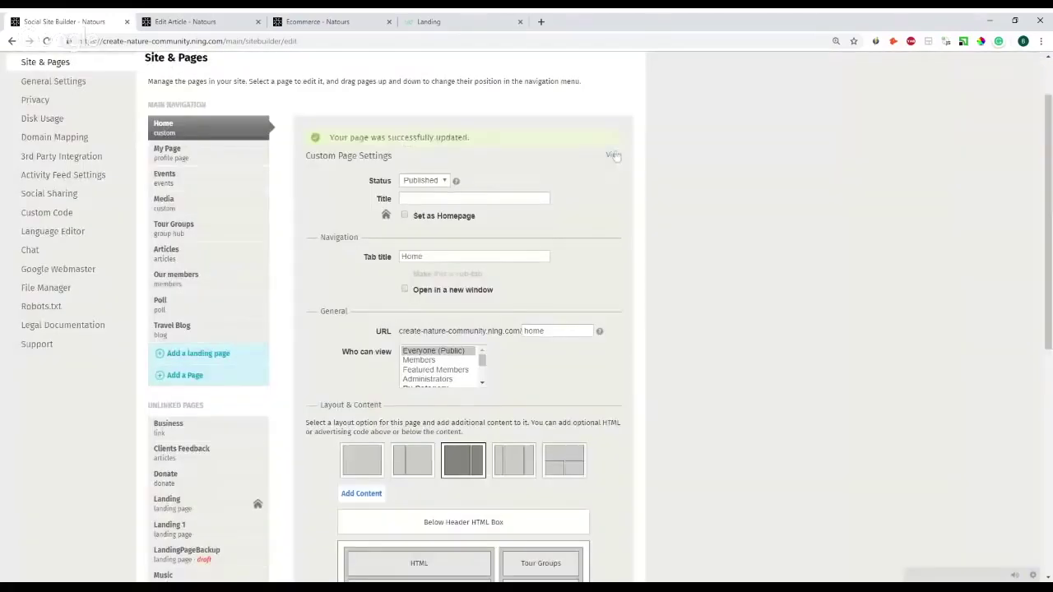
{"action": "left_click", "coordinate": [616, 156]}
{"action": "left_click_drag", "start_coordinate": [251, 18], "coordinate": [194, 21]}
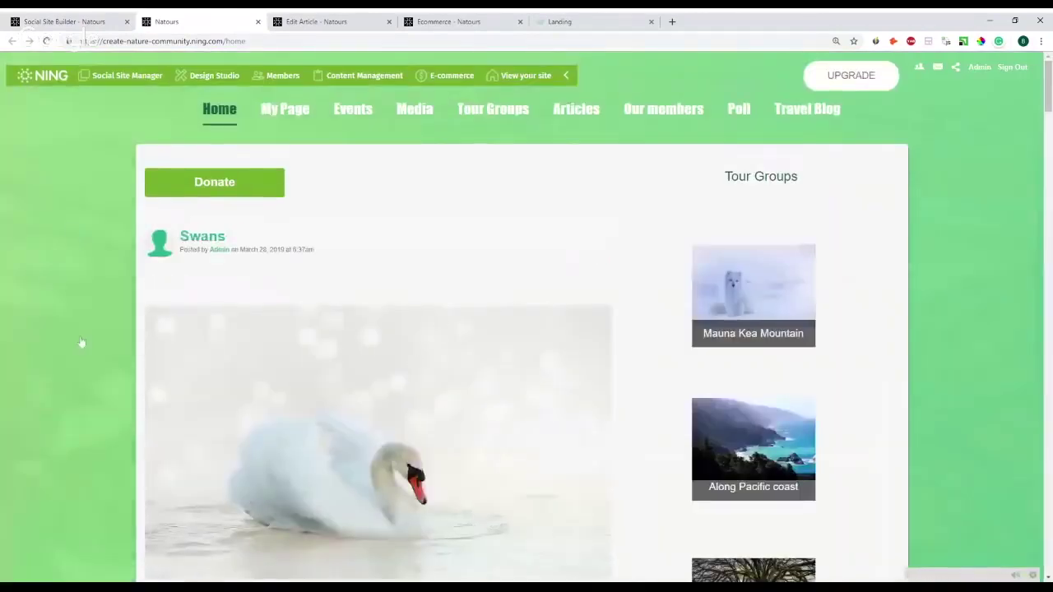
- Go to the E-commerce section from the admin bar and close the Edit Article browser tab
{"action": "scroll", "coordinate": [536, 308], "scroll_direction": "down", "scroll_amount": 2}
{"action": "scroll", "coordinate": [496, 289], "scroll_direction": "up", "scroll_amount": 2}
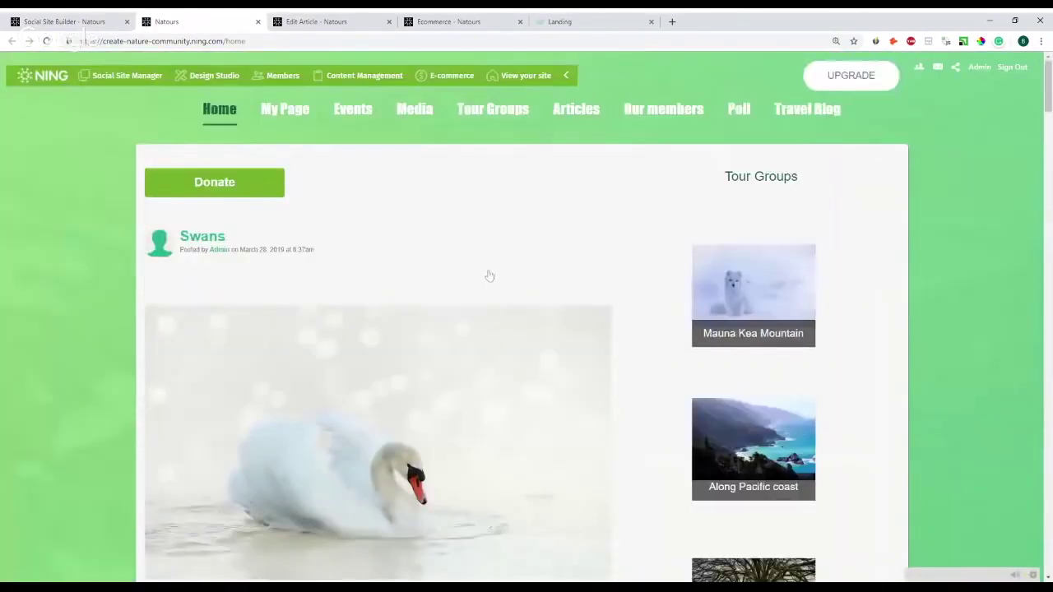
{"action": "left_click", "coordinate": [450, 76]}
{"action": "left_click", "coordinate": [388, 21]}
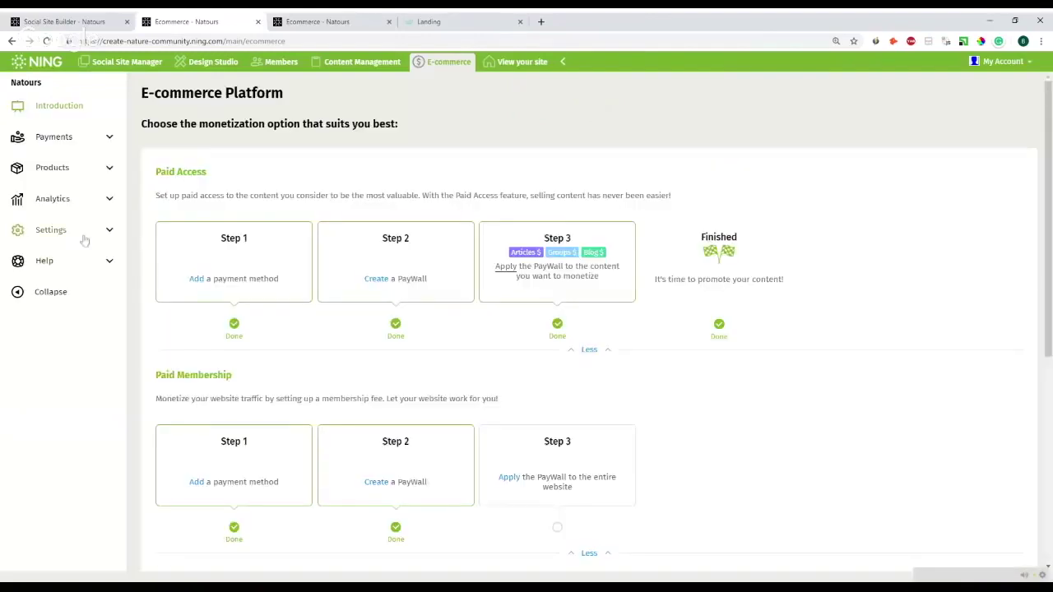
{"action": "left_click", "coordinate": [53, 198]}
{"action": "left_click", "coordinate": [70, 224]}
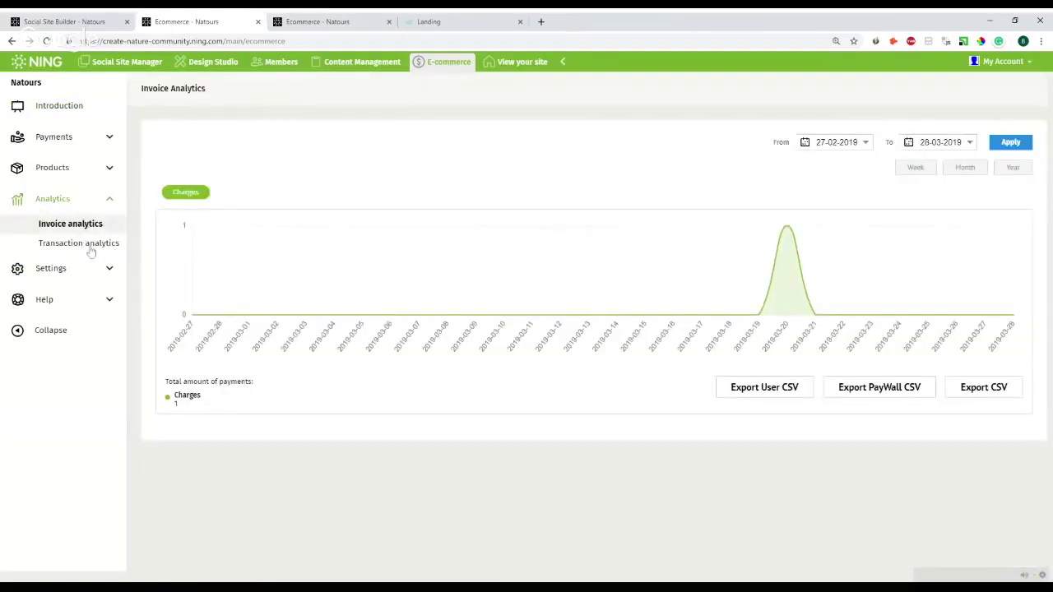
{"action": "left_click", "coordinate": [87, 245]}
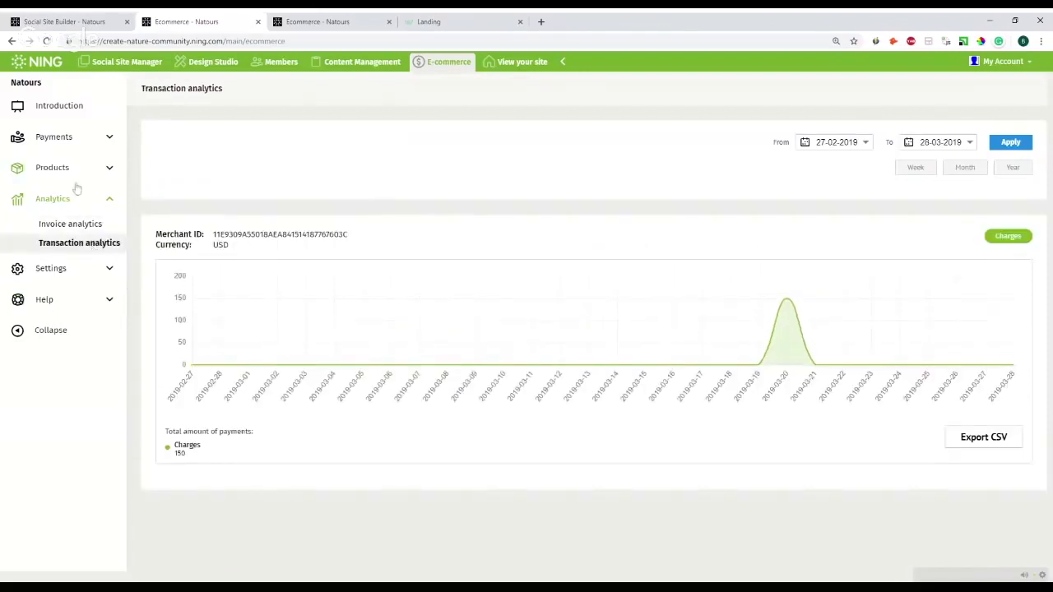
{"action": "left_click", "coordinate": [80, 140]}
{"action": "left_click", "coordinate": [73, 163]}
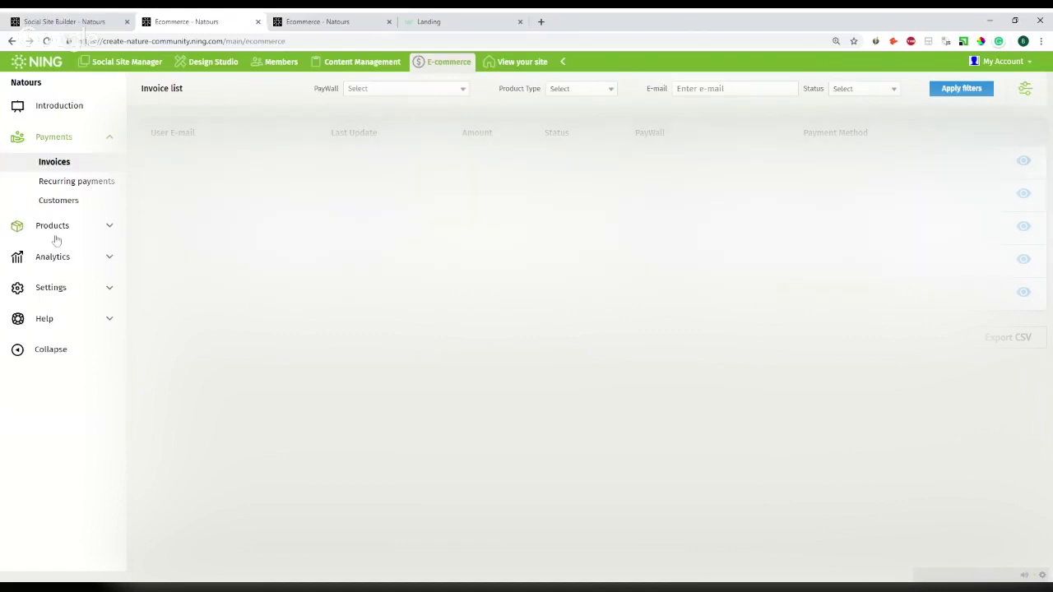
{"action": "left_click", "coordinate": [72, 204]}
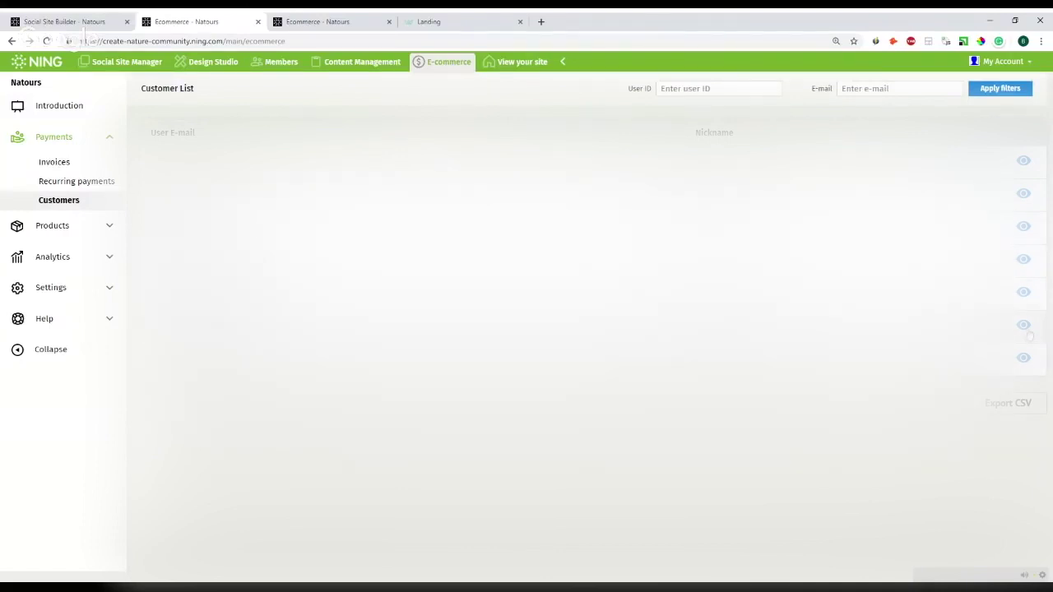
{"action": "left_click", "coordinate": [99, 320]}
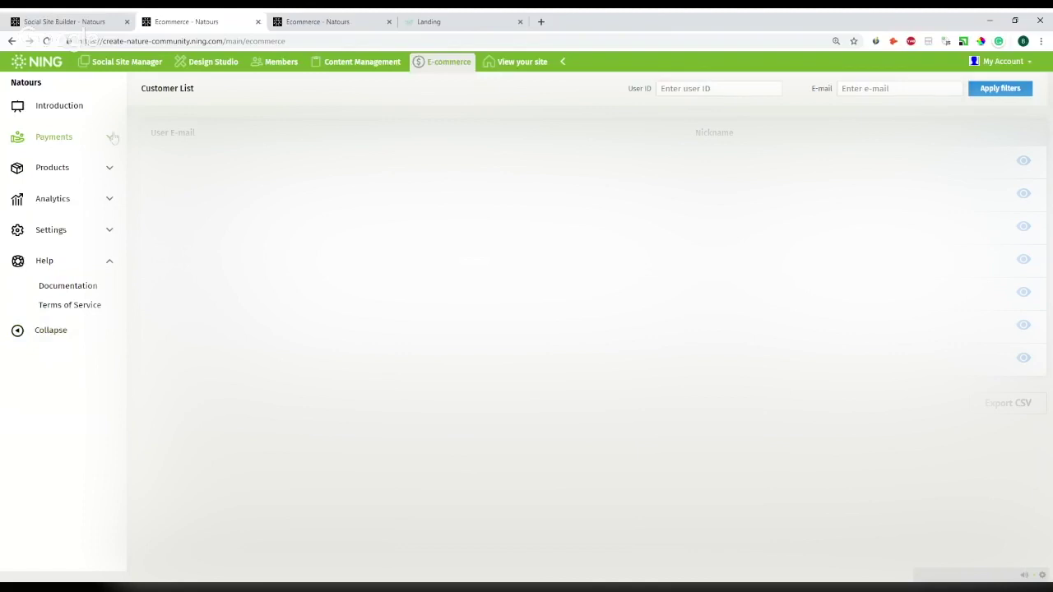
{"action": "left_click", "coordinate": [82, 114]}
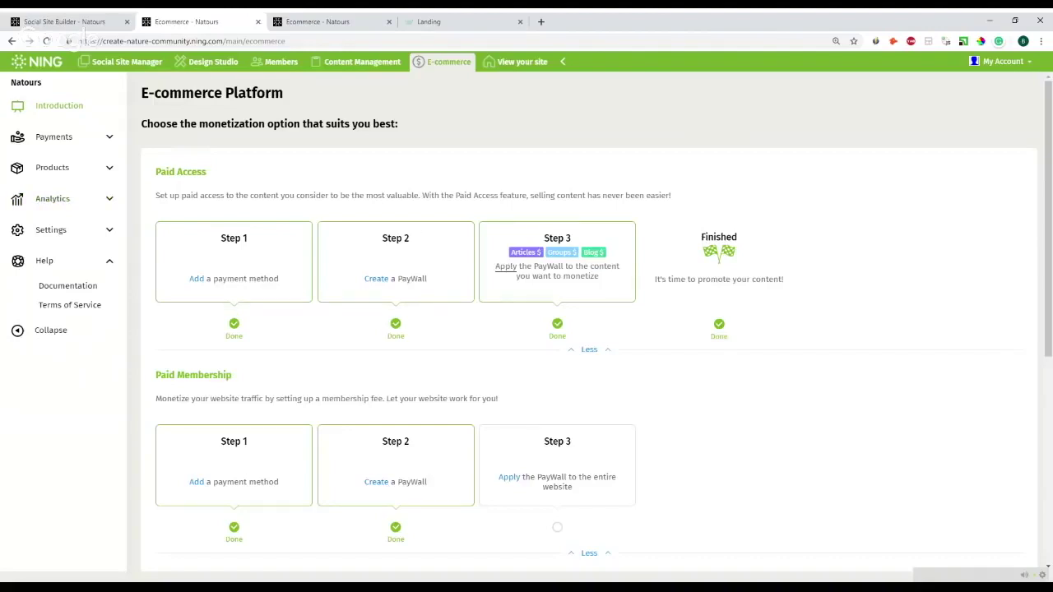
- Open the e-commerce documentation, then view the live site's OUTDOORS landing page
{"action": "scroll", "coordinate": [435, 404], "scroll_direction": "down", "scroll_amount": 2}
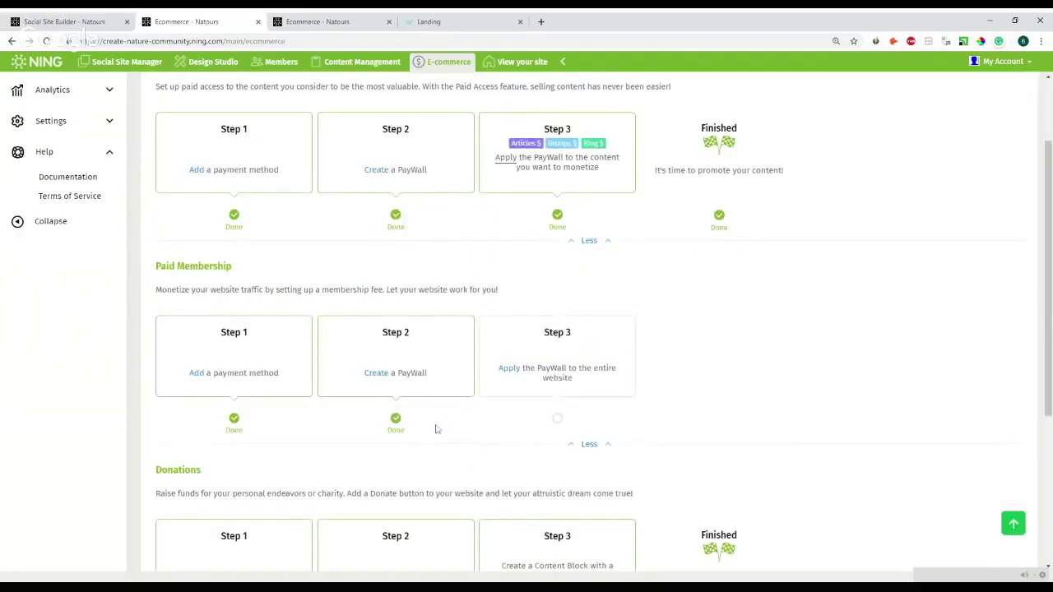
{"action": "scroll", "coordinate": [435, 428], "scroll_direction": "up", "scroll_amount": 2}
{"action": "left_click", "coordinate": [94, 287]}
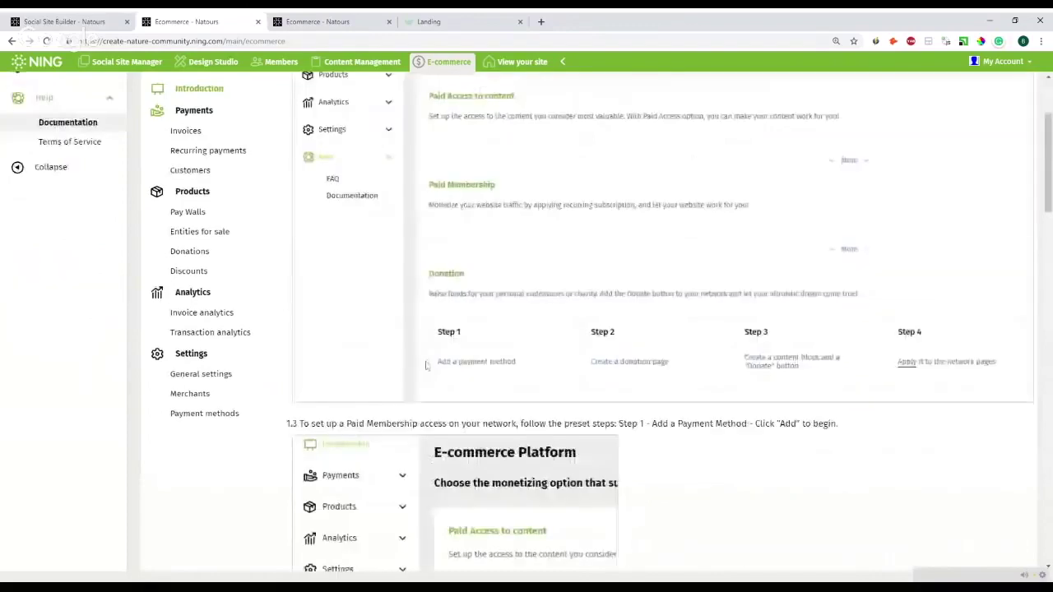
{"action": "left_click", "coordinate": [498, 69]}
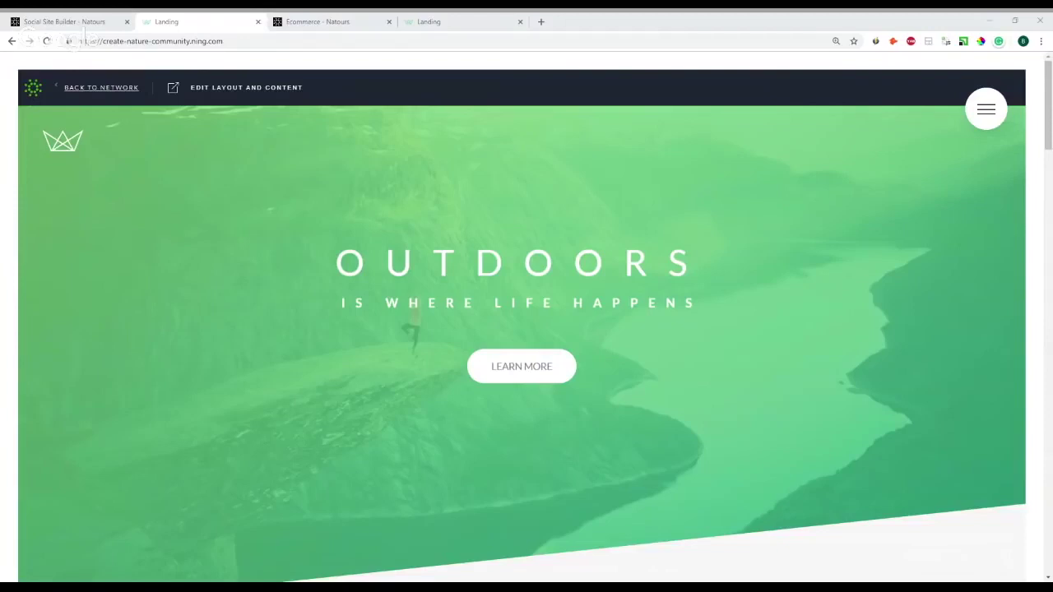
- Go to ning via the address bar, switch to the classic account page, and choose Create a Ning Network
{"action": "left_click", "coordinate": [90, 41]}
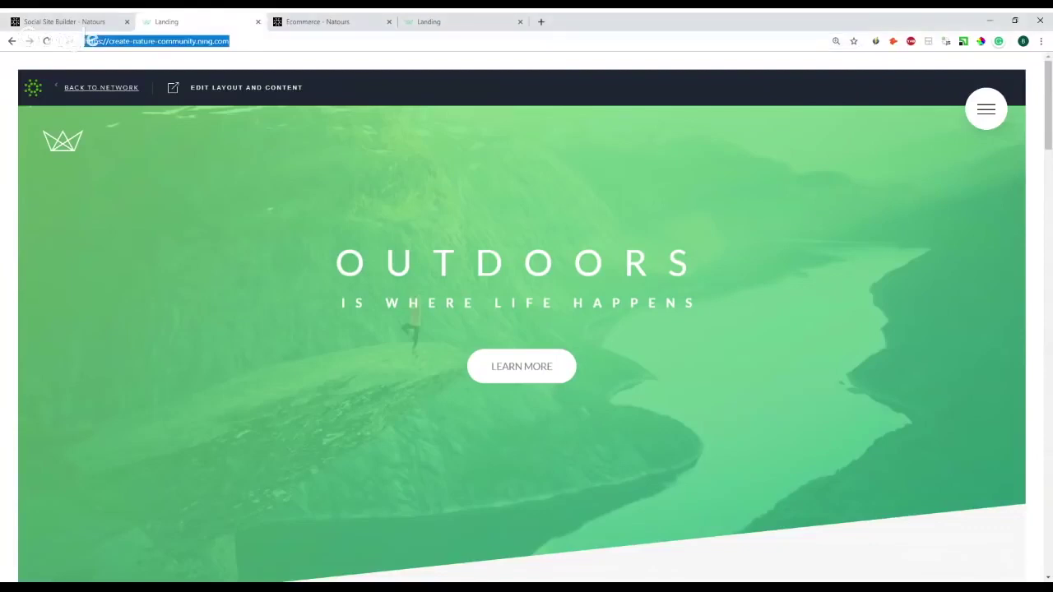
{"action": "type", "text": "ning"}
{"action": "key", "text": "Return"}
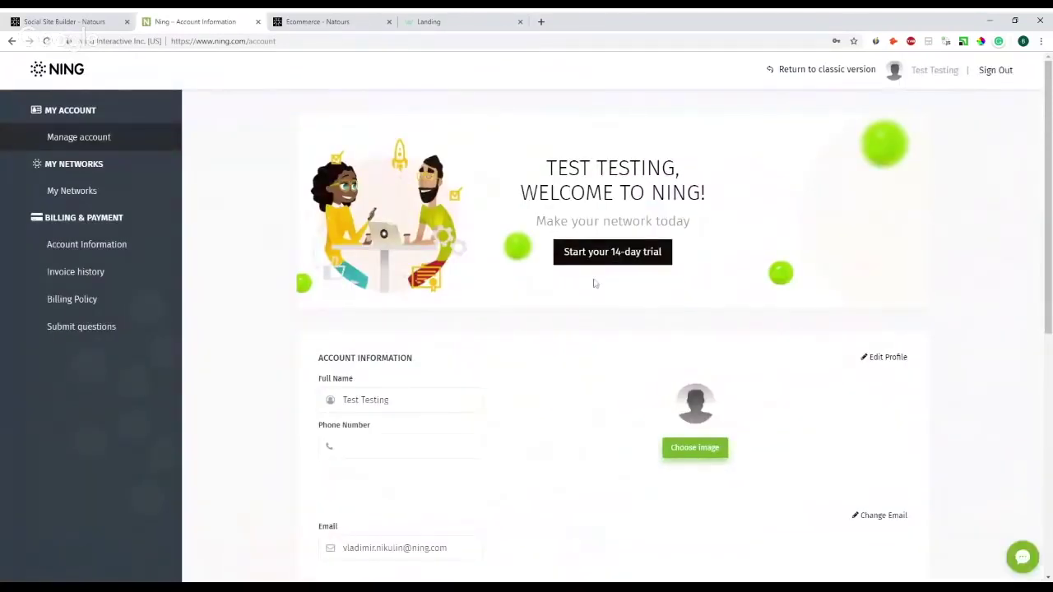
{"action": "left_click", "coordinate": [827, 72]}
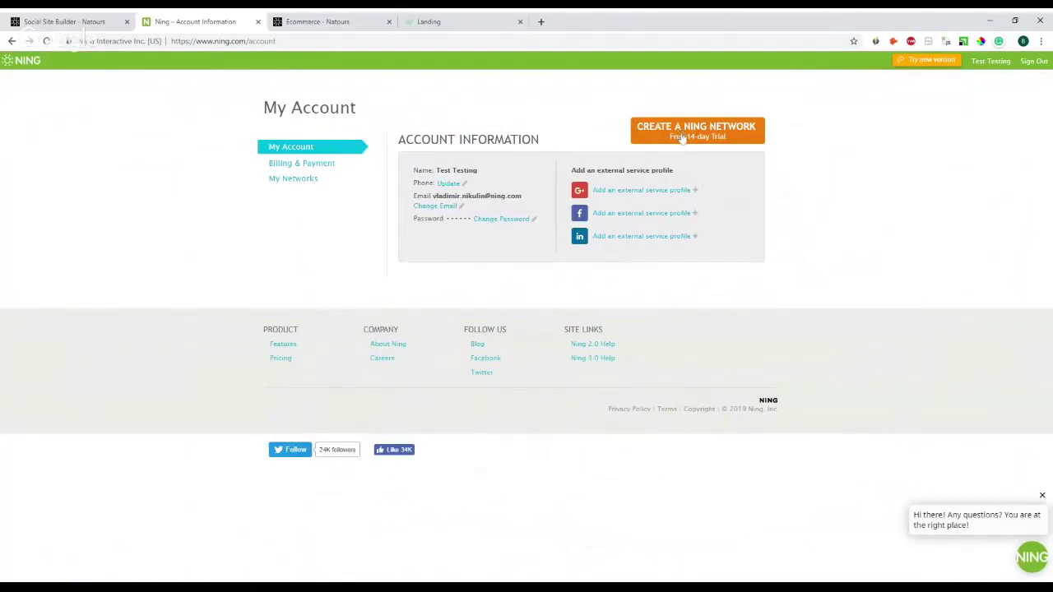
{"action": "left_click", "coordinate": [699, 136]}
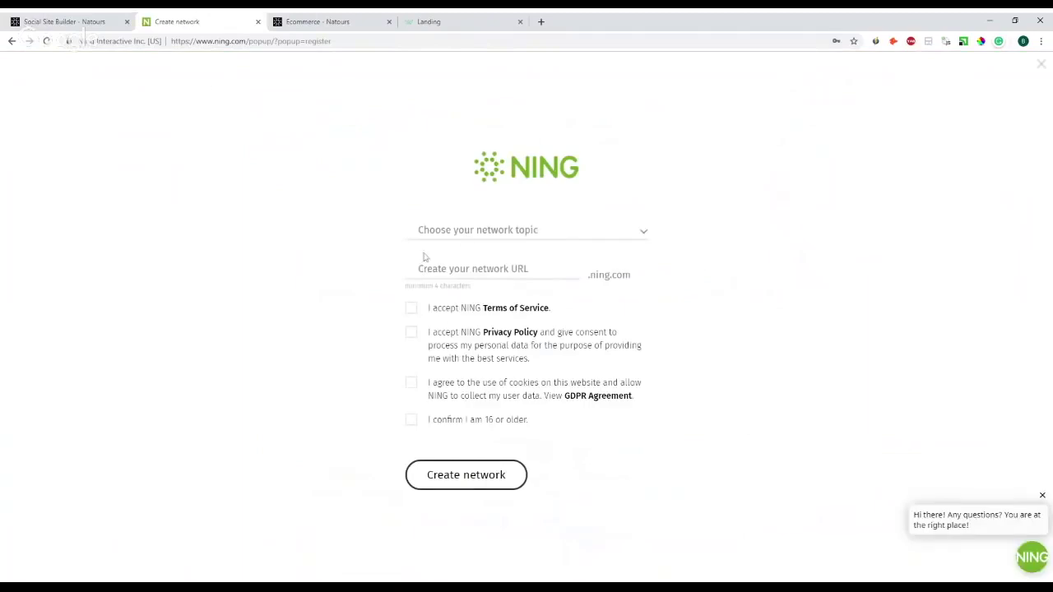
{"action": "left_click", "coordinate": [470, 229]}
{"action": "scroll", "coordinate": [525, 308], "scroll_direction": "down", "scroll_amount": 2}
{"action": "scroll", "coordinate": [517, 374], "scroll_direction": "up", "scroll_amount": 2}
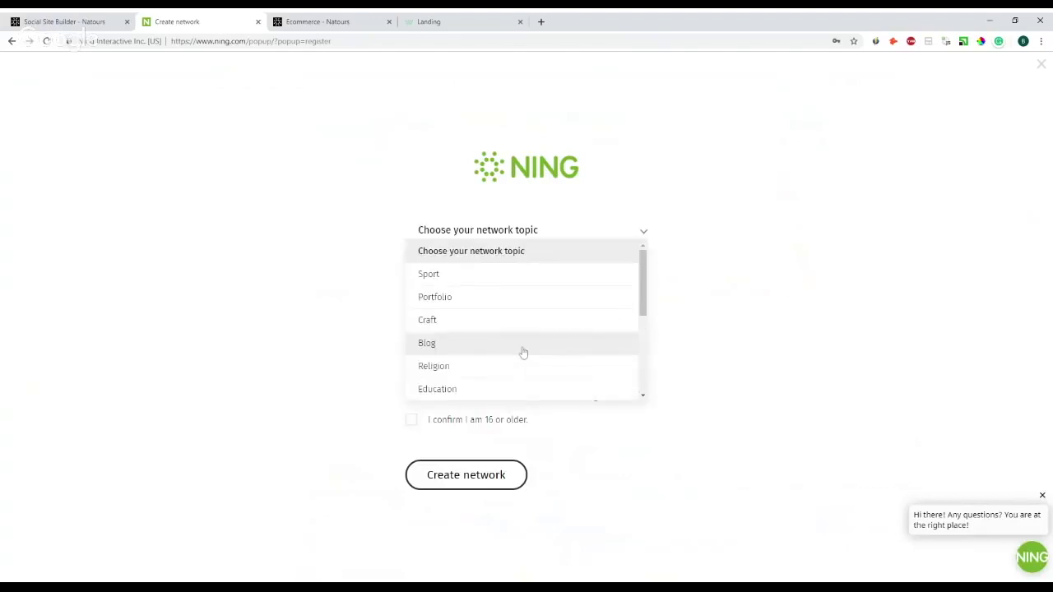
{"action": "left_click", "coordinate": [829, 282]}
{"action": "left_click", "coordinate": [491, 268]}
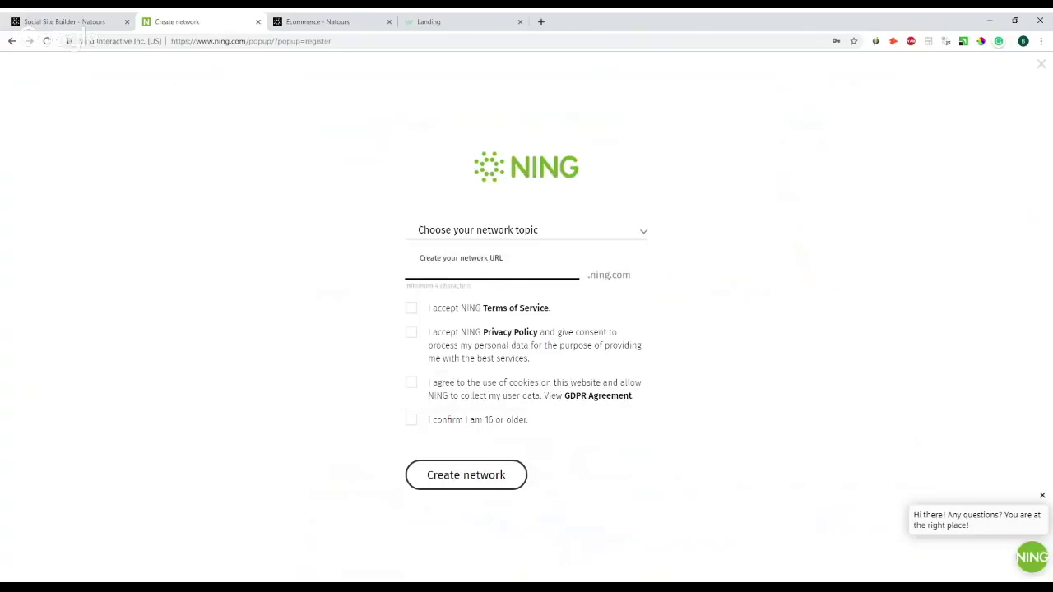
{"action": "left_click", "coordinate": [782, 255]}
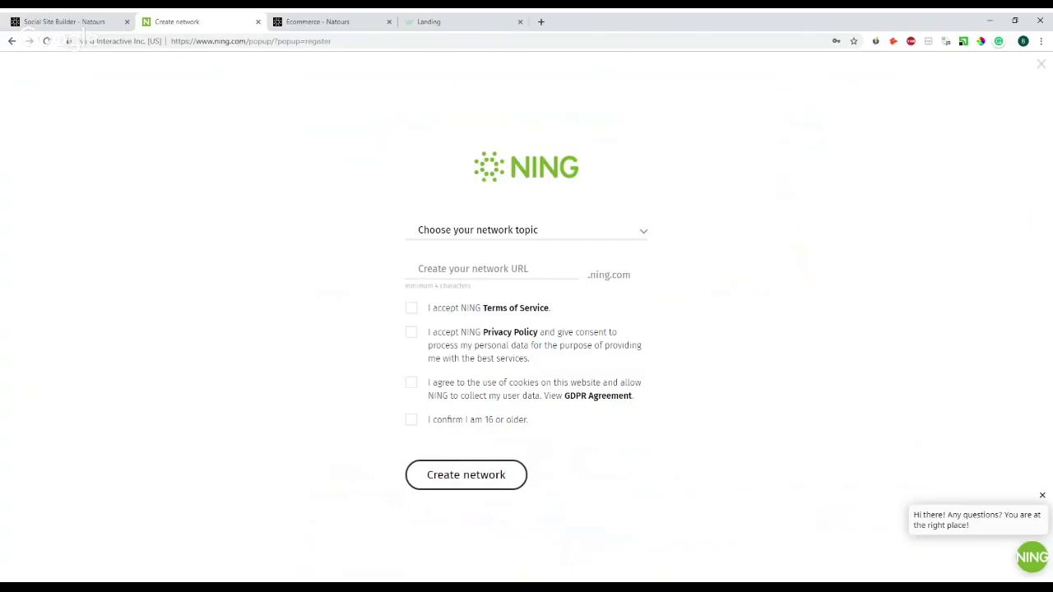
{"action": "left_click", "coordinate": [572, 239]}
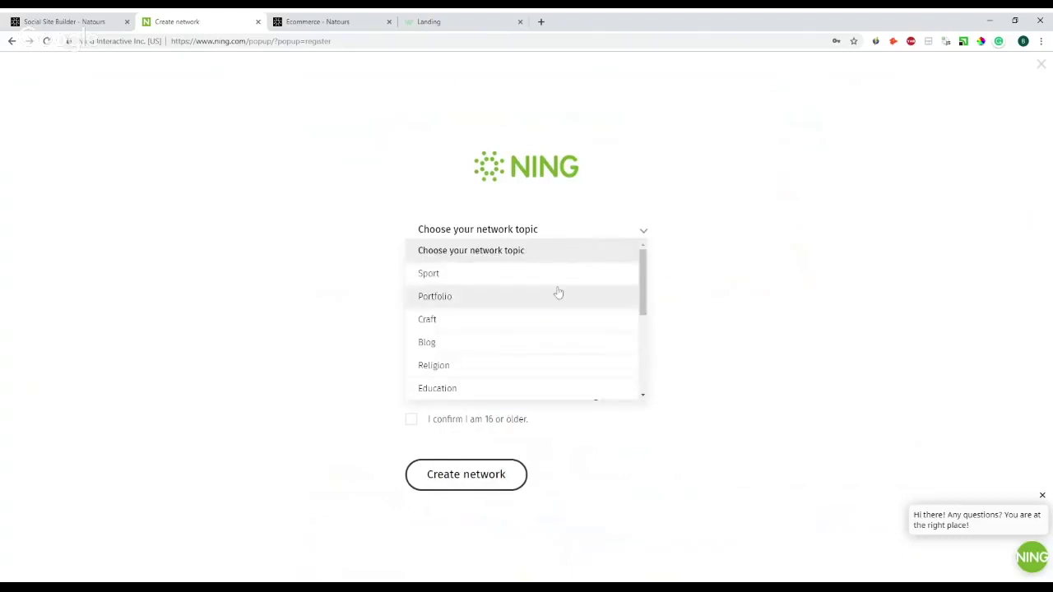
{"action": "scroll", "coordinate": [536, 381], "scroll_direction": "down", "scroll_amount": 2}
{"action": "scroll", "coordinate": [538, 374], "scroll_direction": "up", "scroll_amount": 3}
{"action": "left_click", "coordinate": [710, 282]}
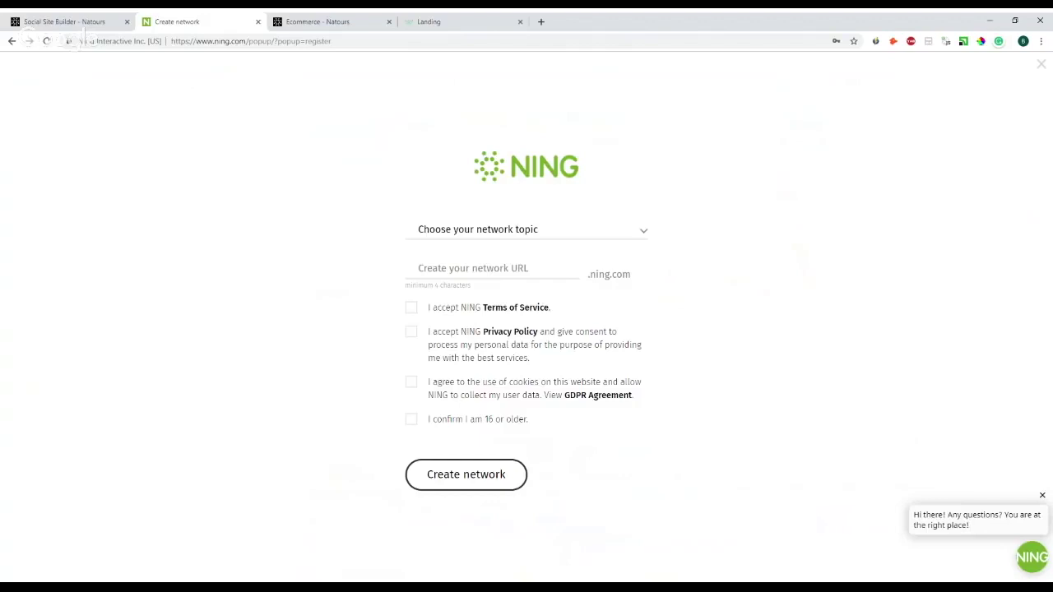
- Close the Create network tab and go back to the Home page settings in the Natours site builder
{"action": "left_click", "coordinate": [258, 22]}
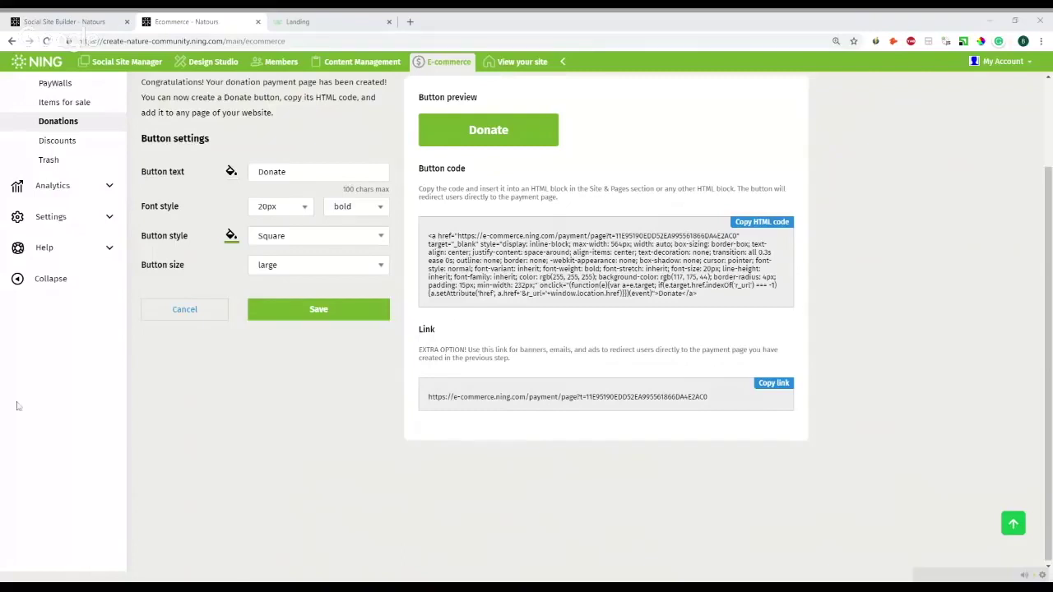
{"action": "scroll", "coordinate": [251, 359], "scroll_direction": "up", "scroll_amount": 2}
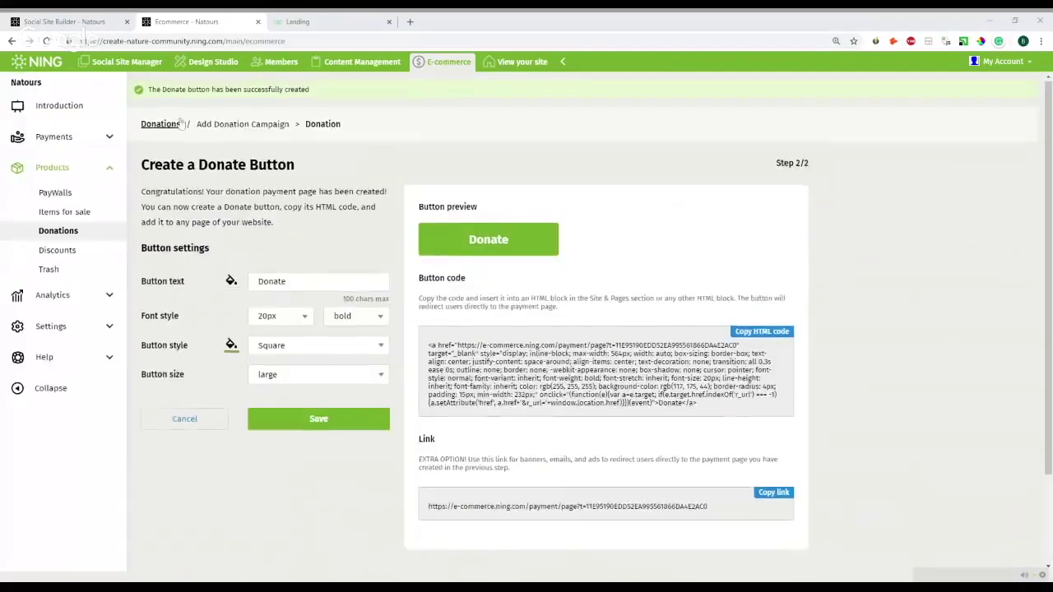
{"action": "left_click", "coordinate": [124, 18]}
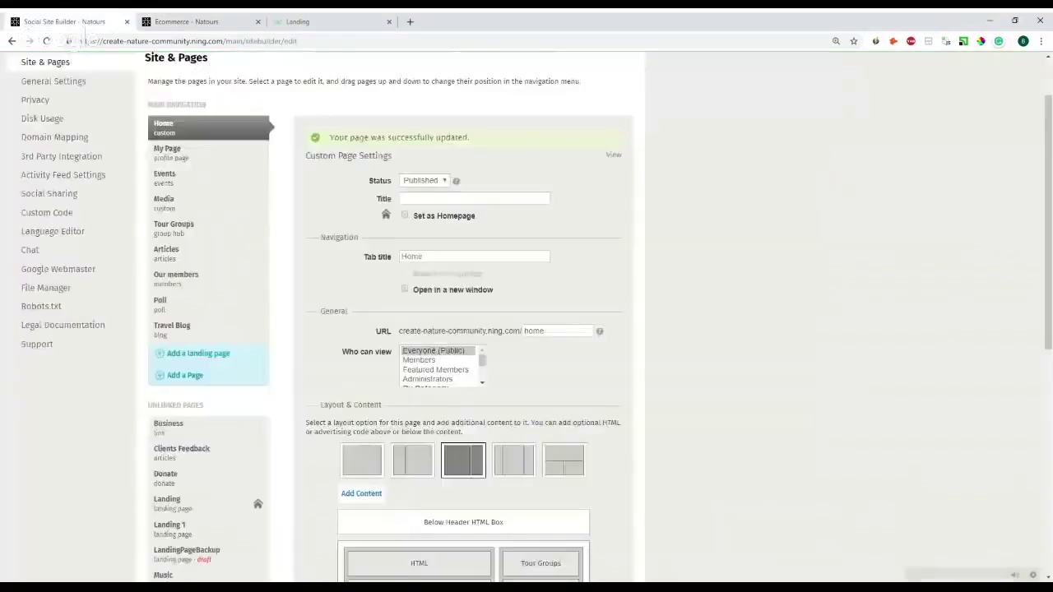
{"action": "scroll", "coordinate": [123, 99], "scroll_direction": "up", "scroll_amount": 1}
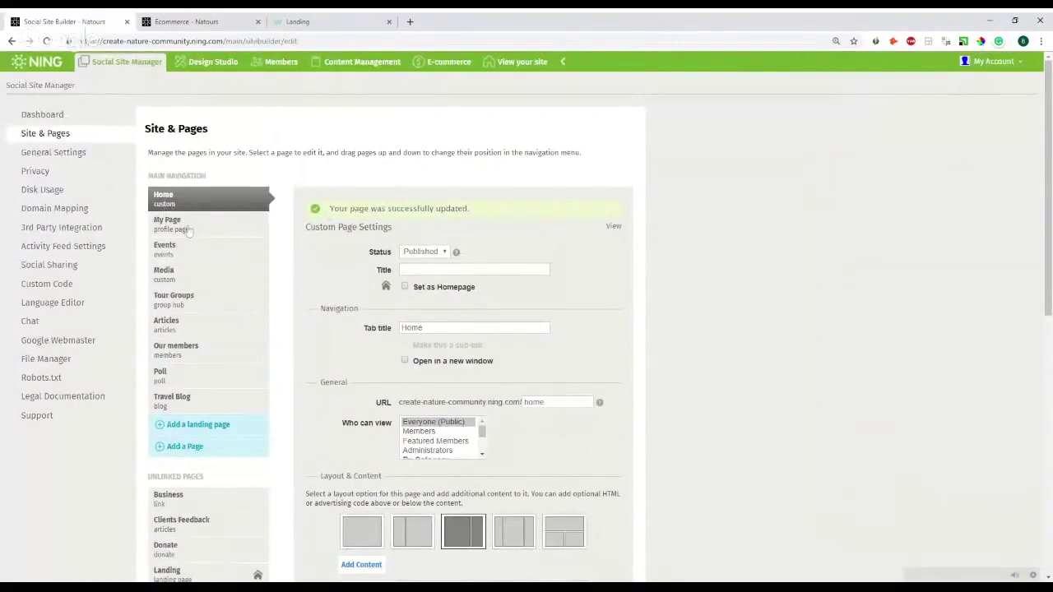
- Tick 'Invite only' in the community's Privacy settings
{"action": "left_click", "coordinate": [45, 171]}
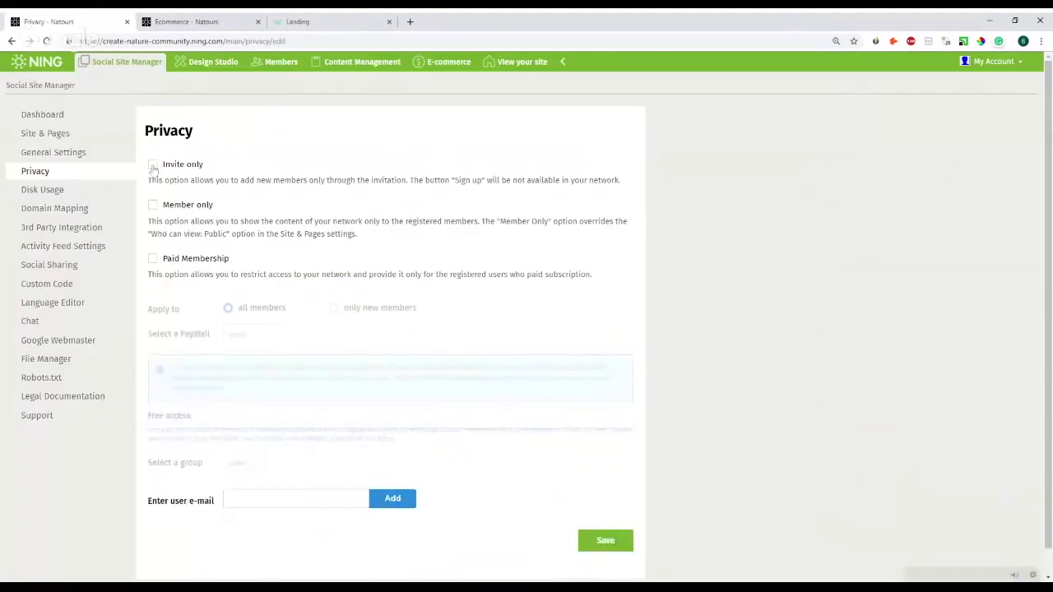
{"action": "left_click", "coordinate": [153, 166]}
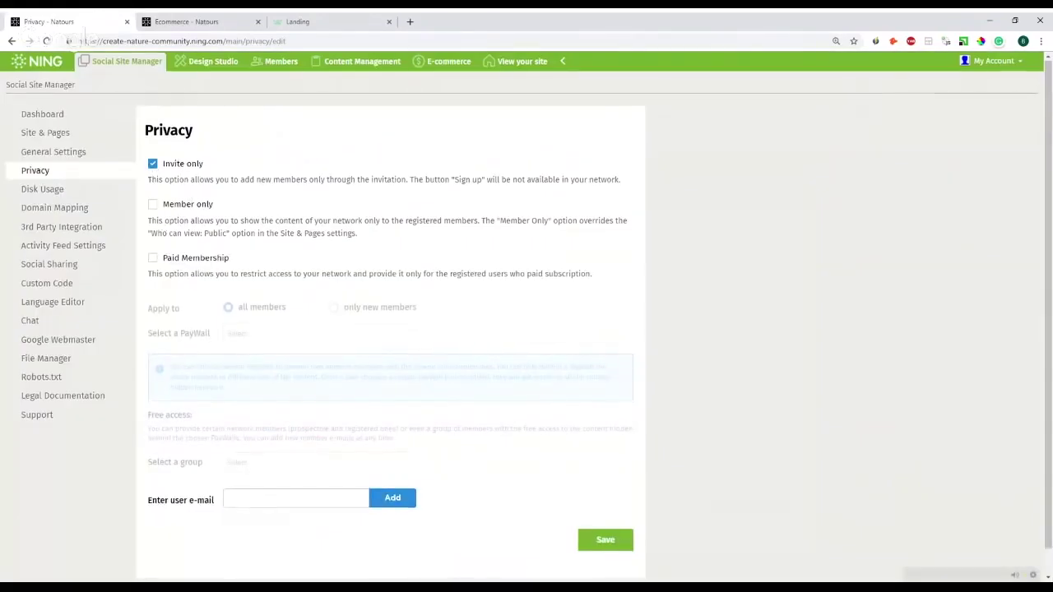
{"action": "scroll", "coordinate": [434, 401], "scroll_direction": "down", "scroll_amount": 1}
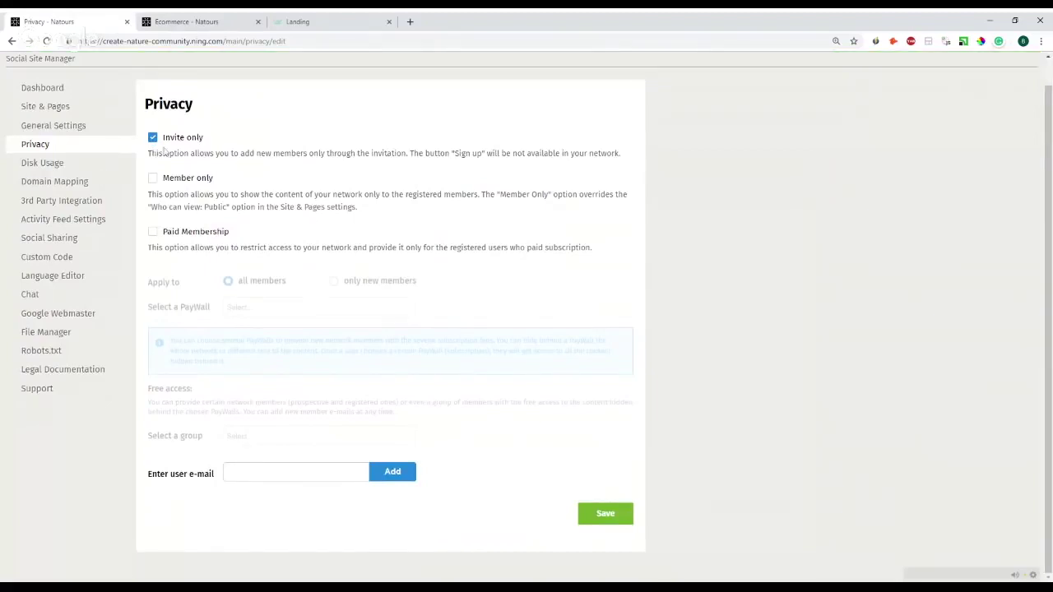
- Return to the Create a Donate Button tab and open the live site in a background tab
{"action": "key", "text": "ctrl+3"}
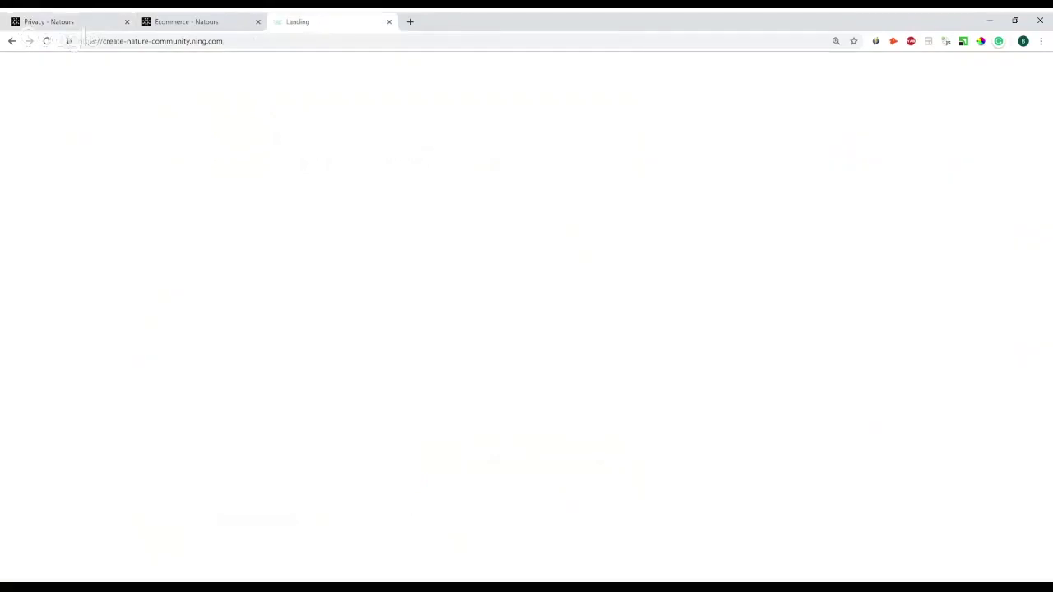
{"action": "key", "text": "ctrl+2"}
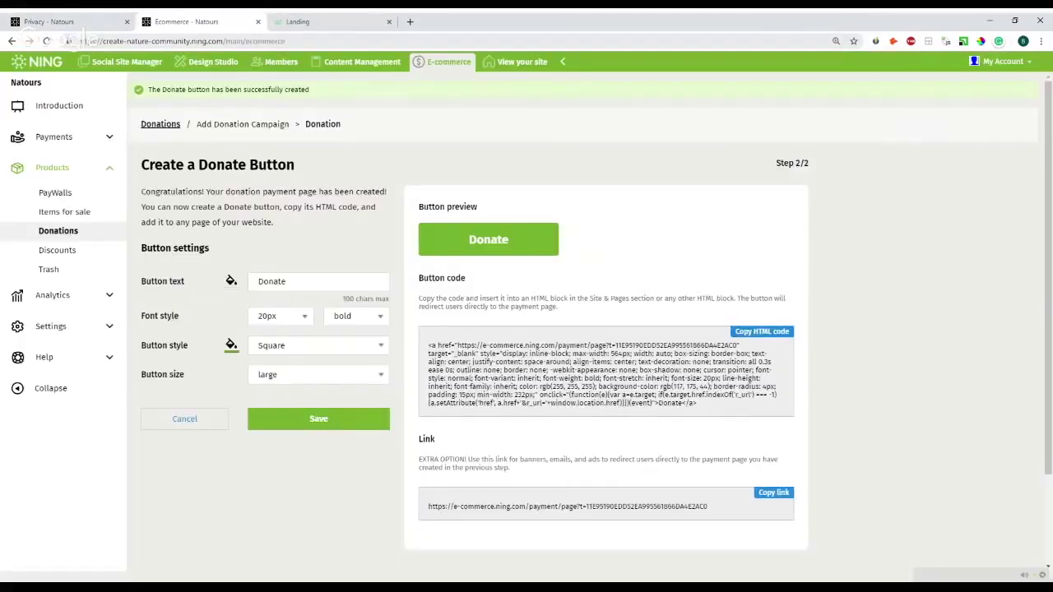
{"action": "middle_click", "coordinate": [521, 61]}
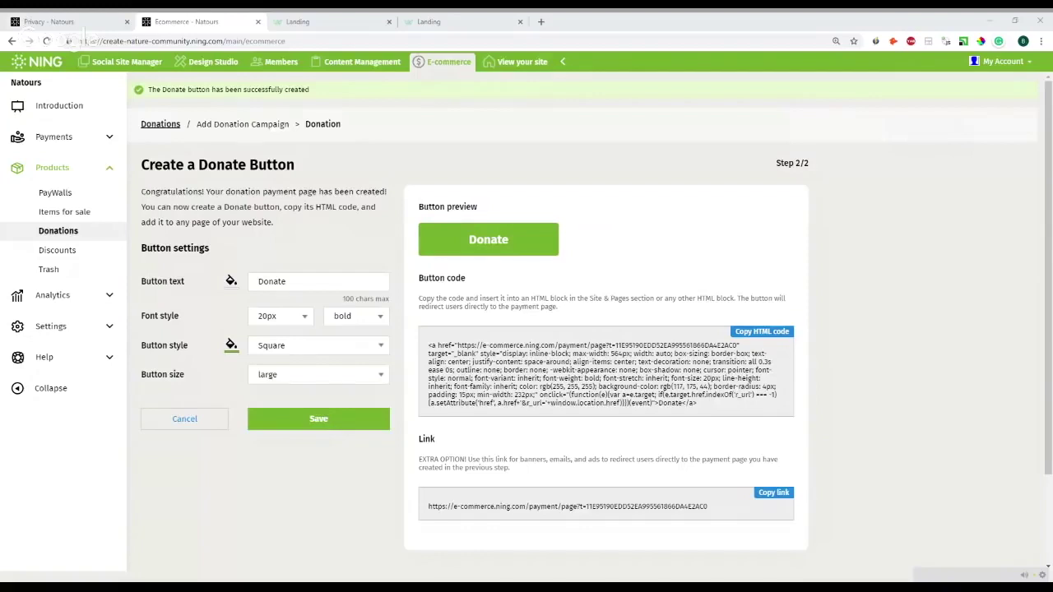
- Open Social Site Manager and pick the Videos page under Unlinked Pages
{"action": "left_click", "coordinate": [147, 64]}
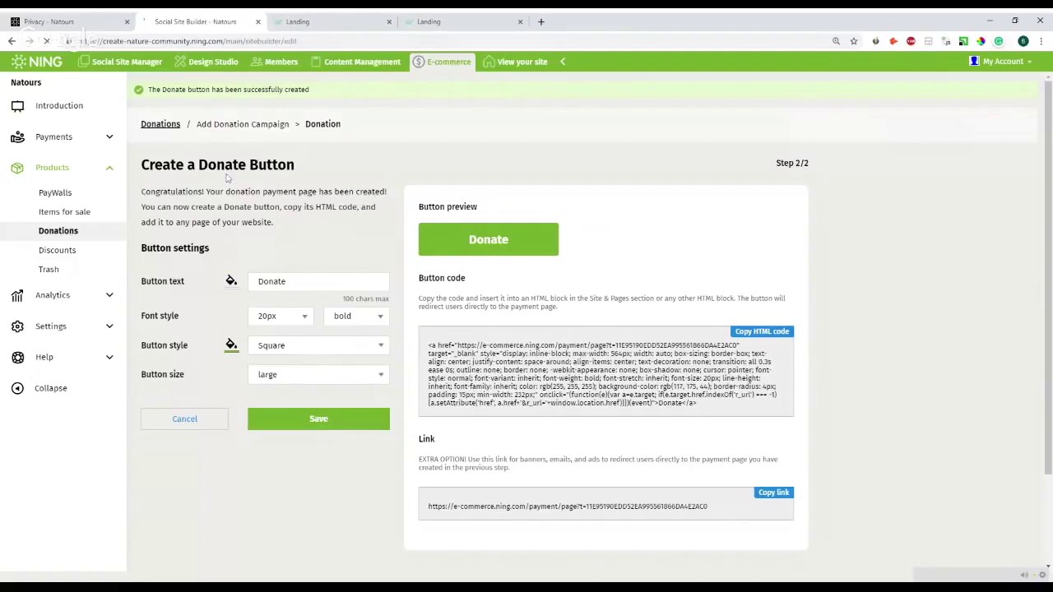
{"action": "scroll", "coordinate": [223, 198], "scroll_direction": "down", "scroll_amount": 2}
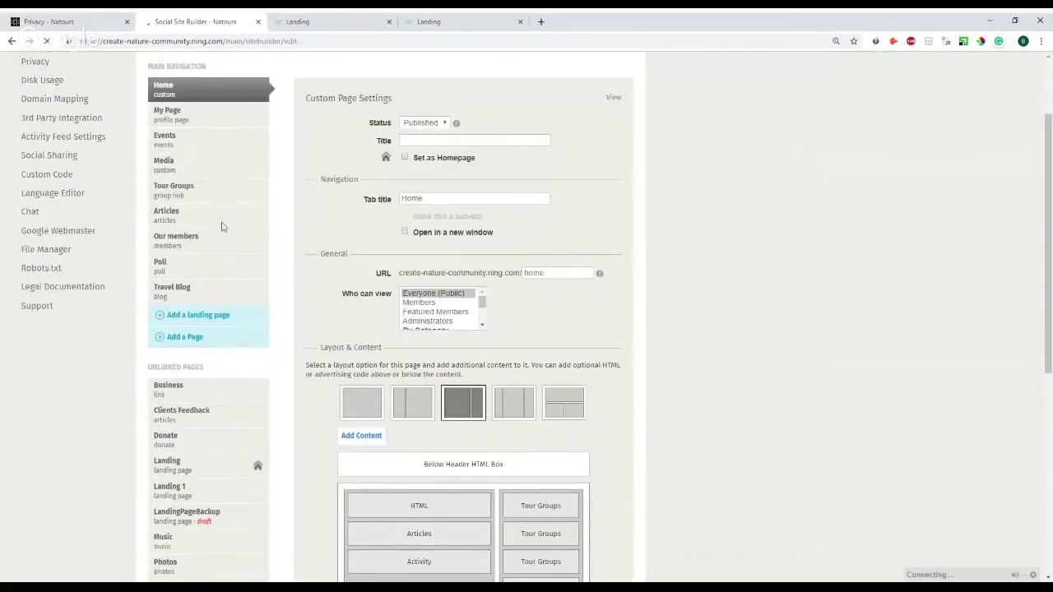
{"action": "scroll", "coordinate": [221, 227], "scroll_direction": "down", "scroll_amount": 4}
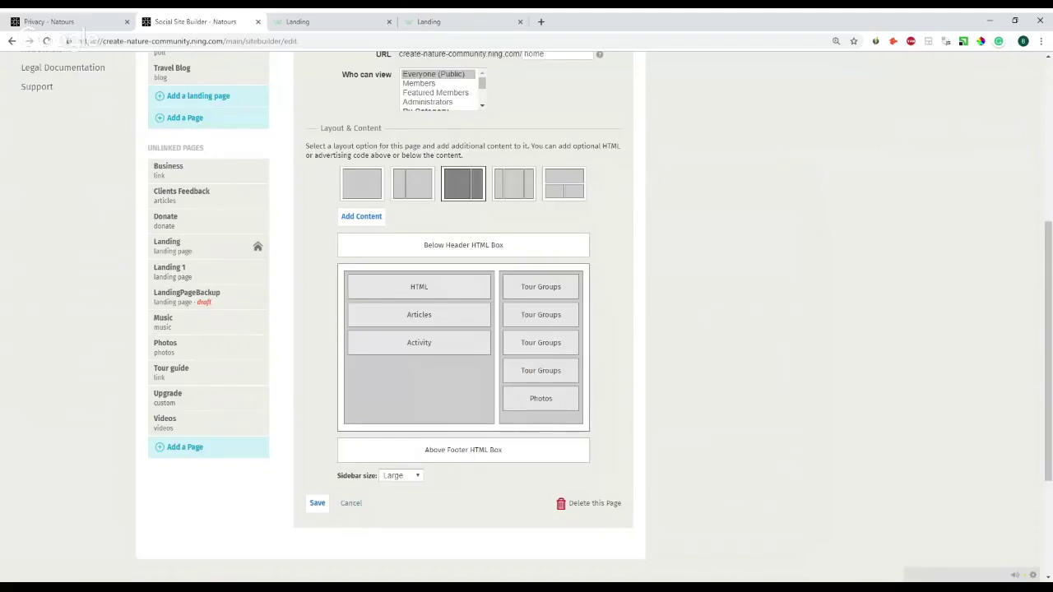
{"action": "scroll", "coordinate": [348, 283], "scroll_direction": "up", "scroll_amount": 2}
{"action": "scroll", "coordinate": [206, 336], "scroll_direction": "down", "scroll_amount": 3}
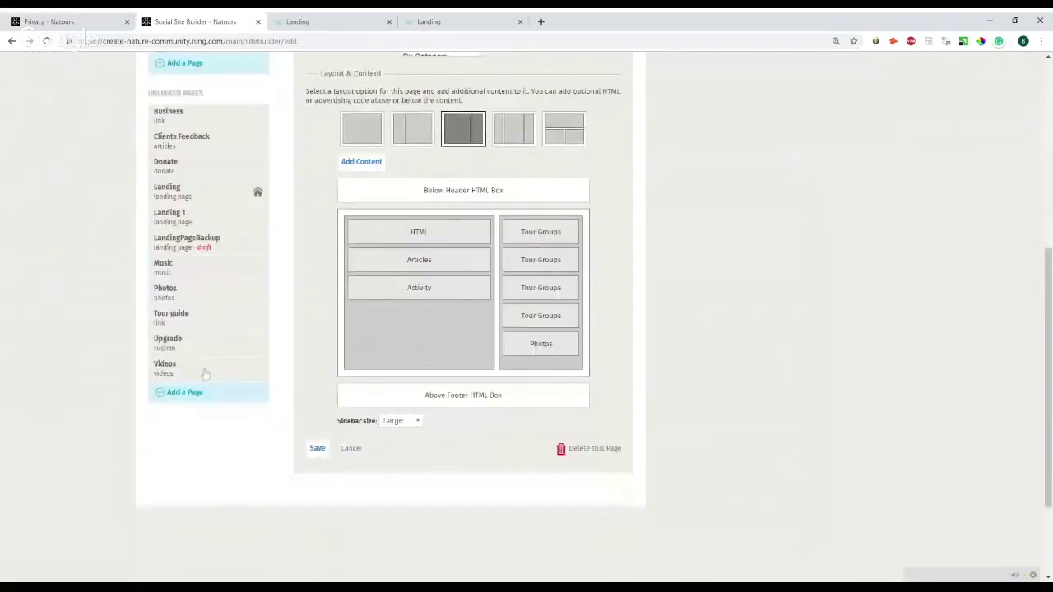
{"action": "left_click", "coordinate": [210, 370]}
- Review the Video Page Settings, then switch to the live Videos tab showing Safari Live - Day 292
{"action": "scroll", "coordinate": [231, 403], "scroll_direction": "down", "scroll_amount": 1}
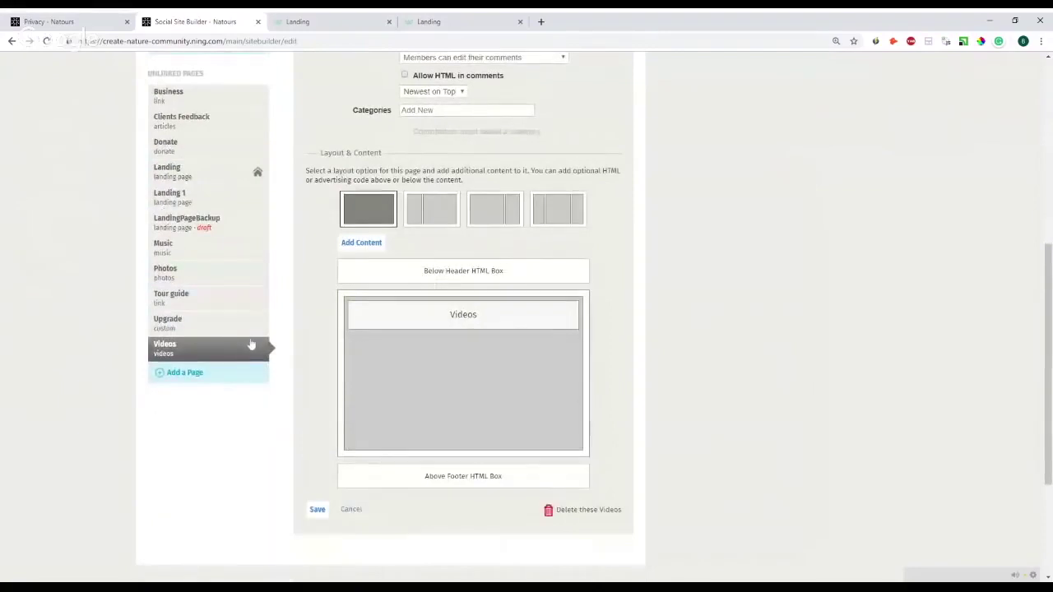
{"action": "scroll", "coordinate": [251, 346], "scroll_direction": "up", "scroll_amount": 1}
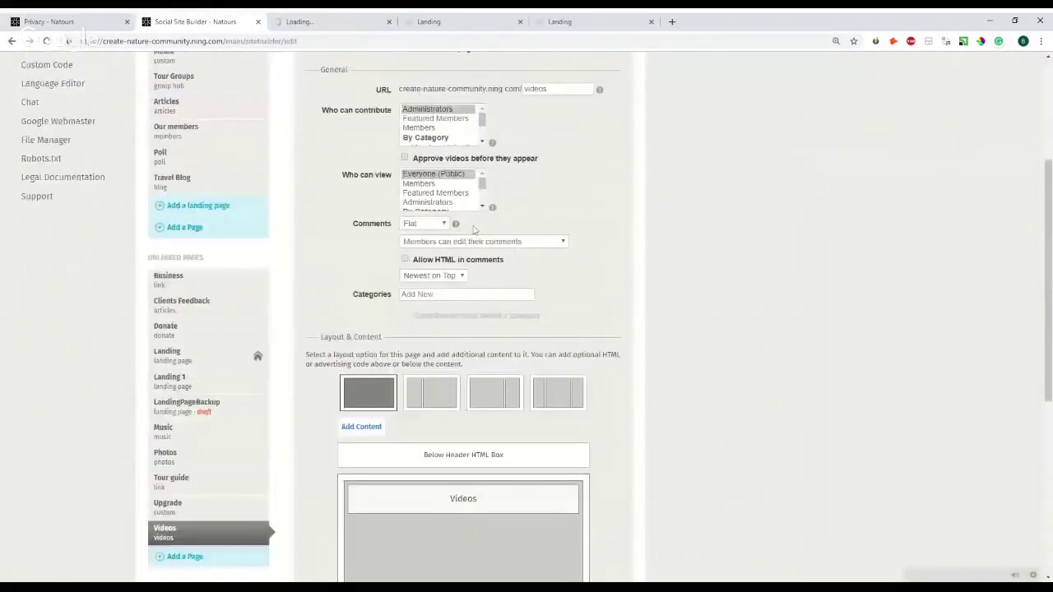
{"action": "scroll", "coordinate": [459, 273], "scroll_direction": "up", "scroll_amount": 1}
{"action": "scroll", "coordinate": [459, 283], "scroll_direction": "down", "scroll_amount": 3}
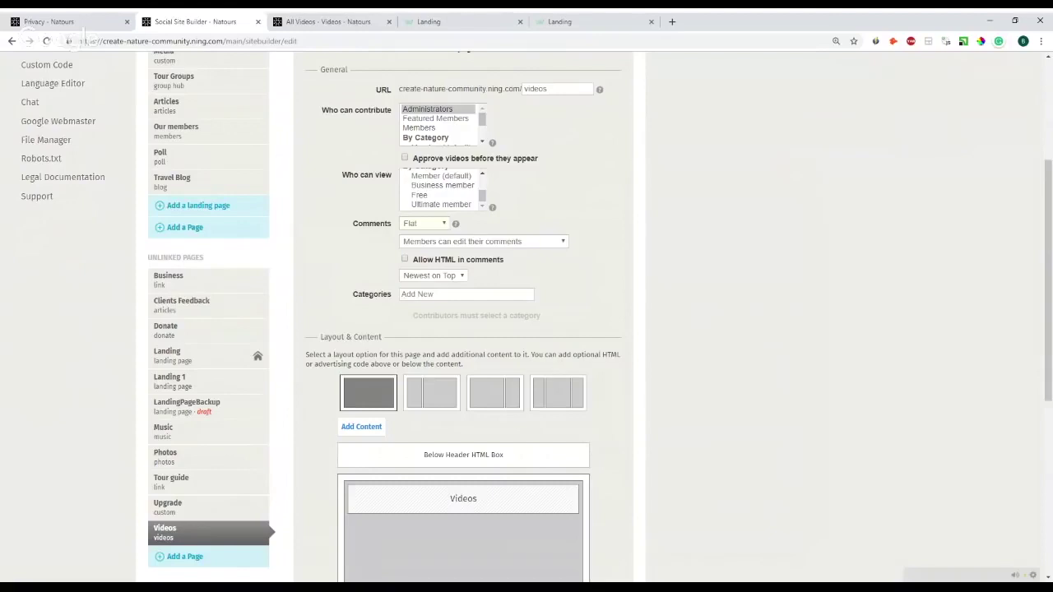
{"action": "left_click", "coordinate": [369, 18]}
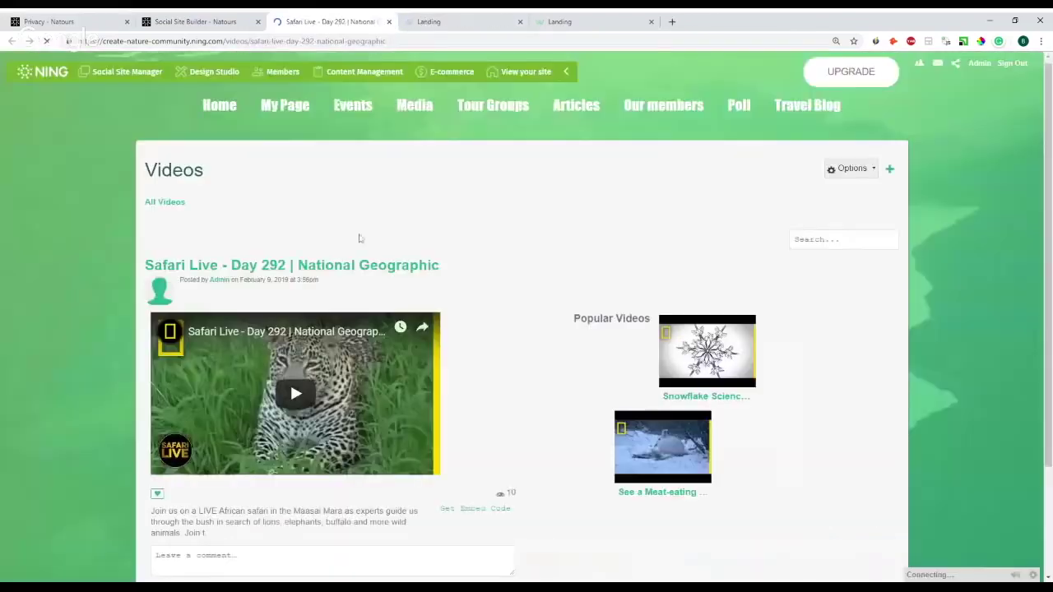
- Post the comment 'comment' under the Safari Live video
{"action": "scroll", "coordinate": [359, 237], "scroll_direction": "down", "scroll_amount": 2}
{"action": "type", "text": "comment"}
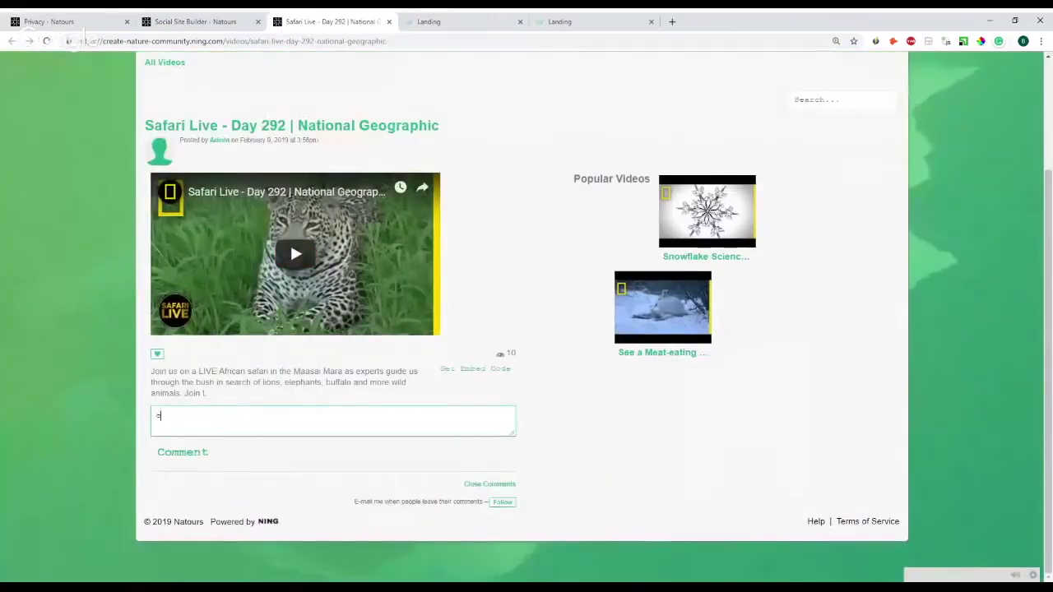
{"action": "key", "text": "Tab"}
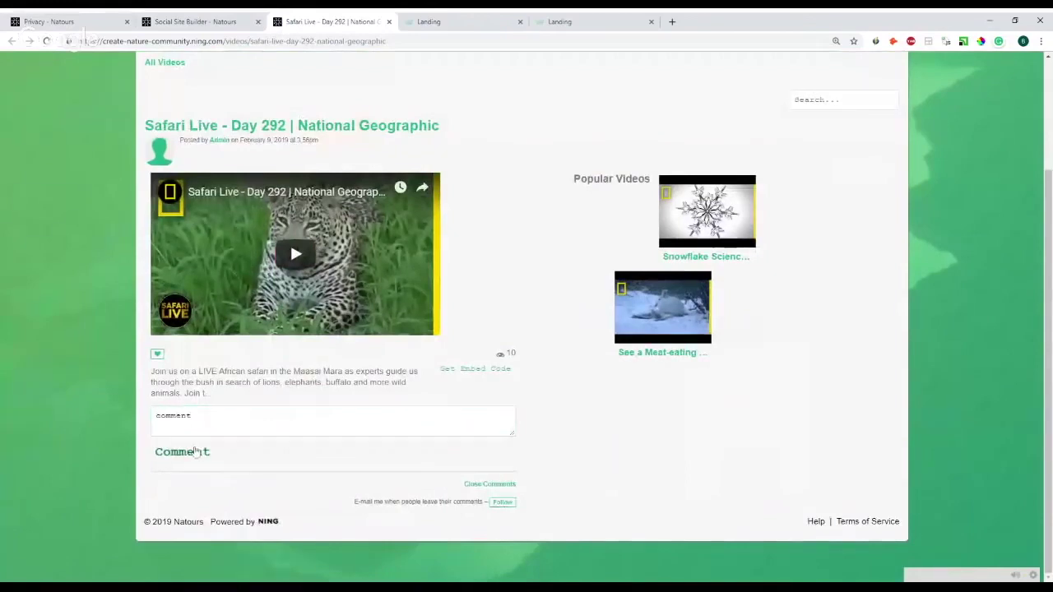
{"action": "key", "text": "Return"}
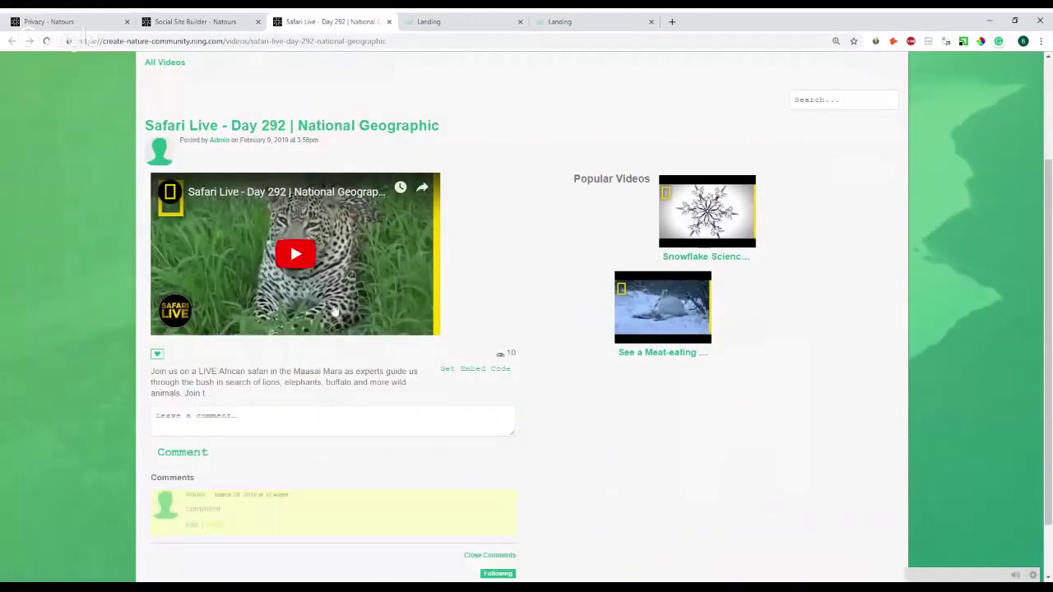
- Select Travel Blog in the Site Builder and view its live page in a new tab
{"action": "left_click", "coordinate": [253, 18]}
{"action": "scroll", "coordinate": [258, 317], "scroll_direction": "up", "scroll_amount": 3}
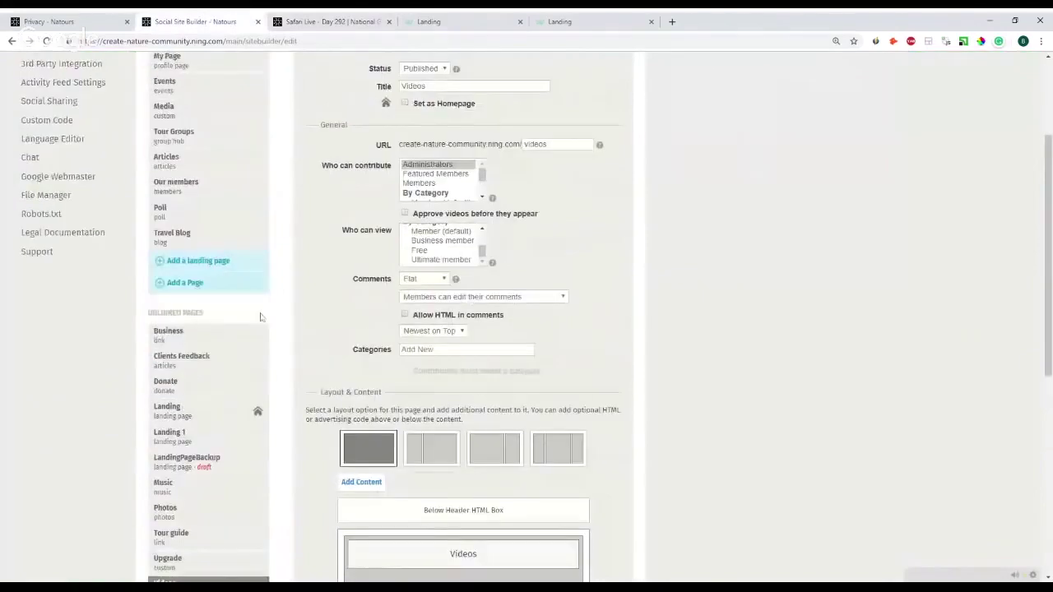
{"action": "scroll", "coordinate": [205, 322], "scroll_direction": "down", "scroll_amount": 3}
{"action": "scroll", "coordinate": [199, 322], "scroll_direction": "up", "scroll_amount": 3}
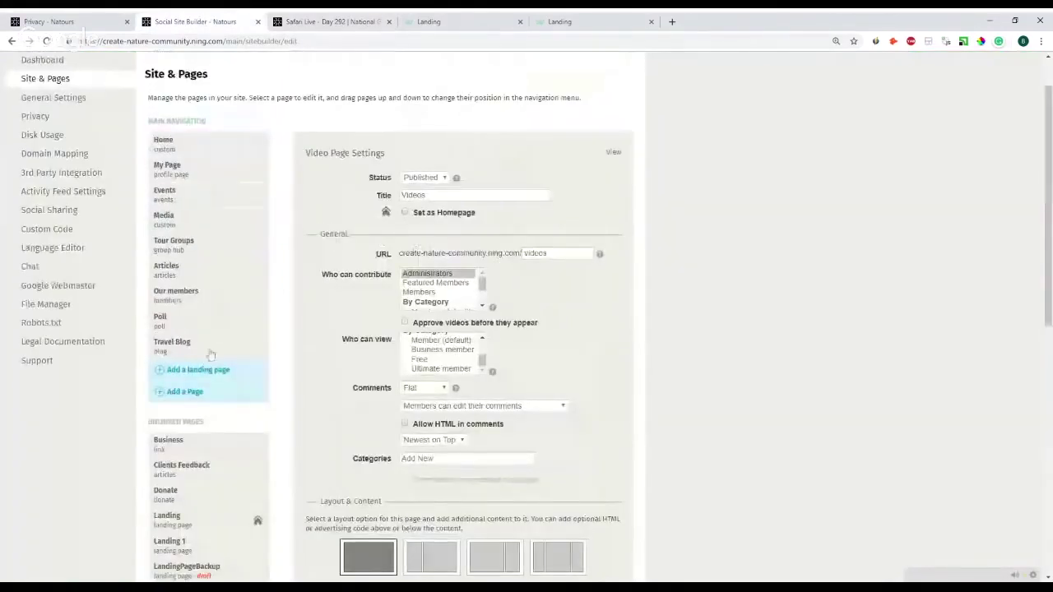
{"action": "left_click", "coordinate": [172, 345]}
{"action": "left_click", "coordinate": [612, 188]}
{"action": "left_click_drag", "start_coordinate": [575, 21], "coordinate": [314, 20]}
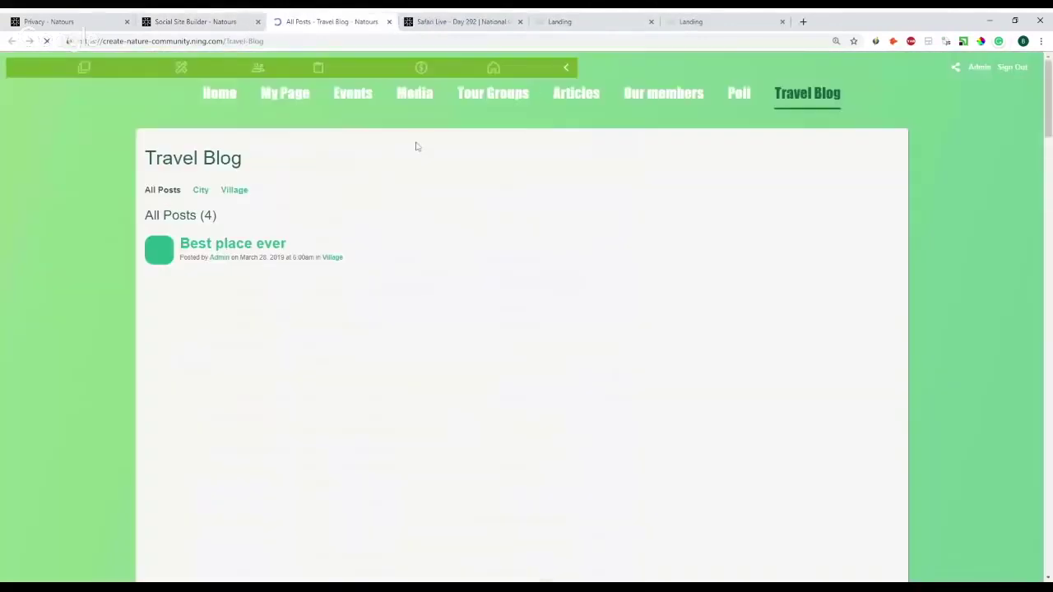
- Filter the Travel Blog to Village and comment 'test' on the 'Best place ever' post
{"action": "scroll", "coordinate": [414, 164], "scroll_direction": "down", "scroll_amount": 3}
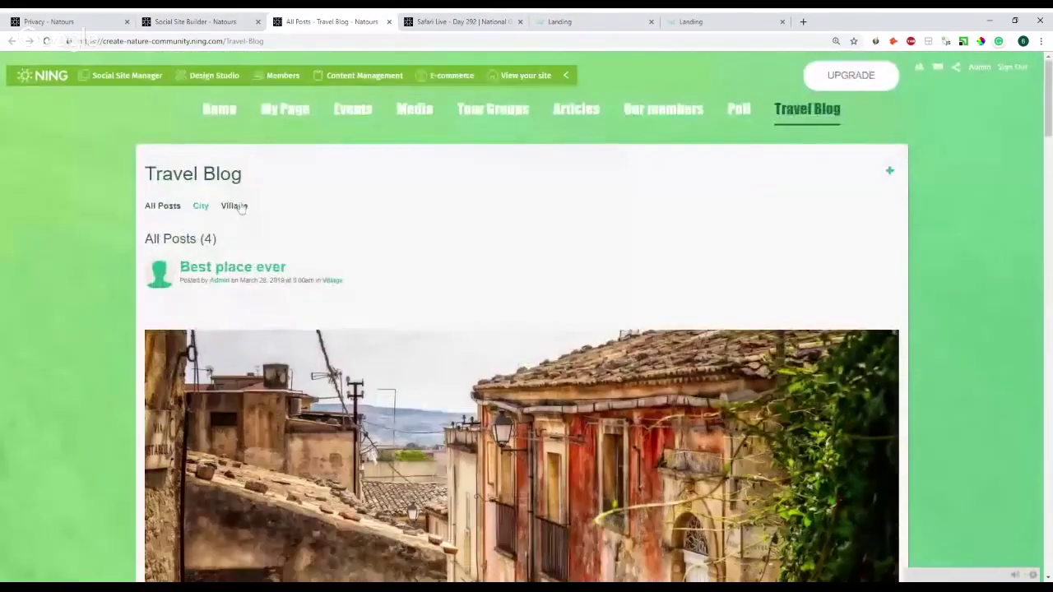
{"action": "left_click", "coordinate": [238, 207]}
{"action": "scroll", "coordinate": [270, 232], "scroll_direction": "down", "scroll_amount": 8}
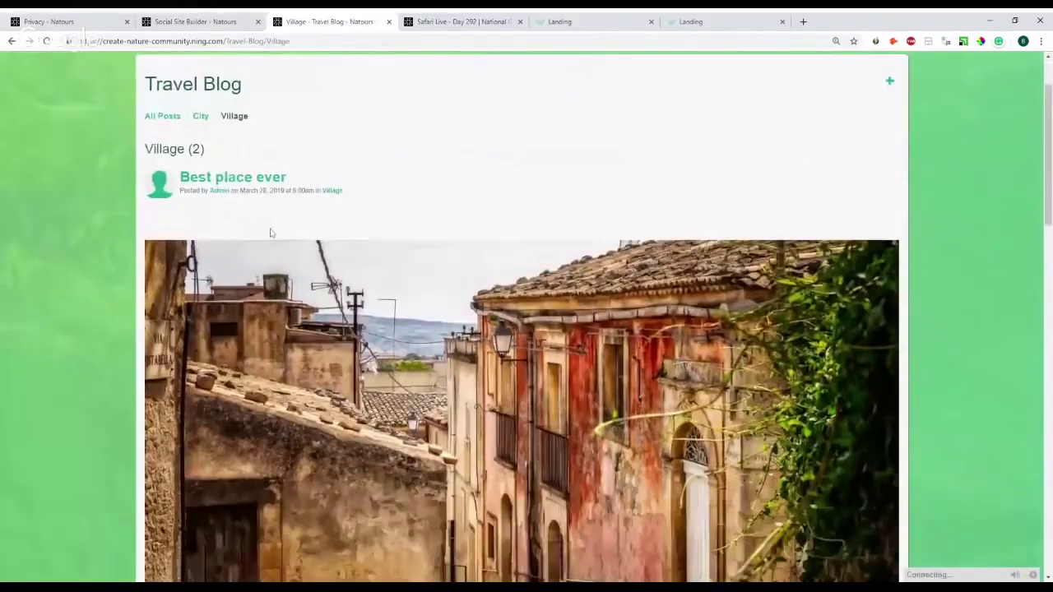
{"action": "scroll", "coordinate": [526, 316], "scroll_direction": "up", "scroll_amount": 10}
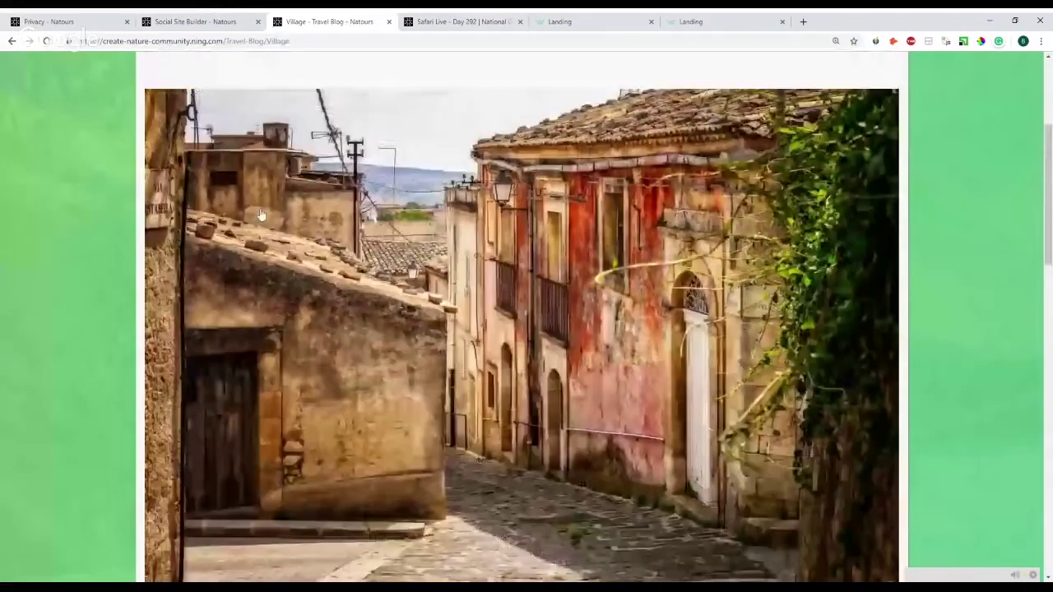
{"action": "scroll", "coordinate": [317, 228], "scroll_direction": "down", "scroll_amount": 7}
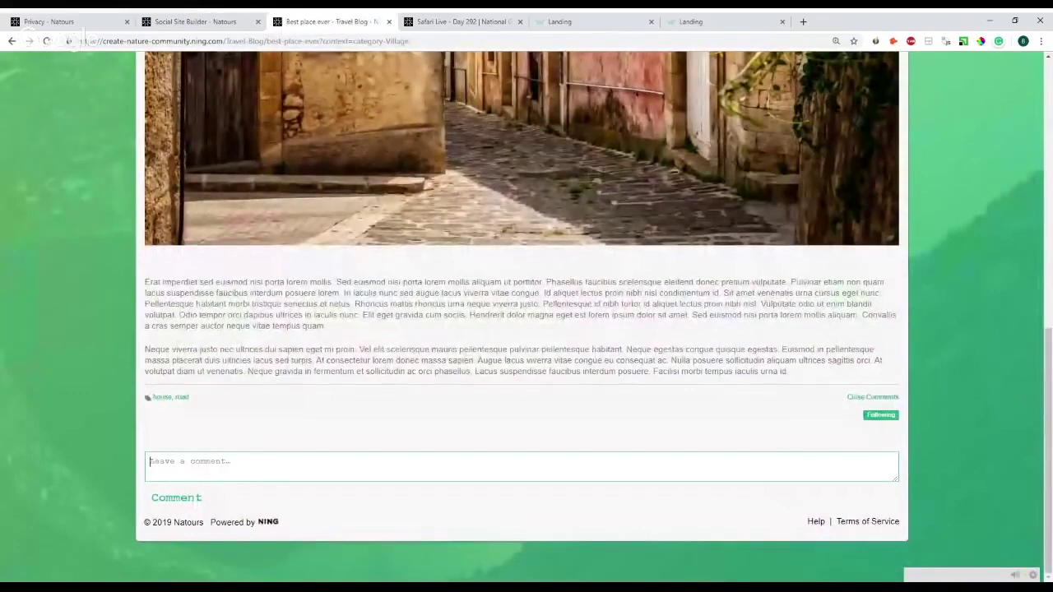
{"action": "type", "text": "test"}
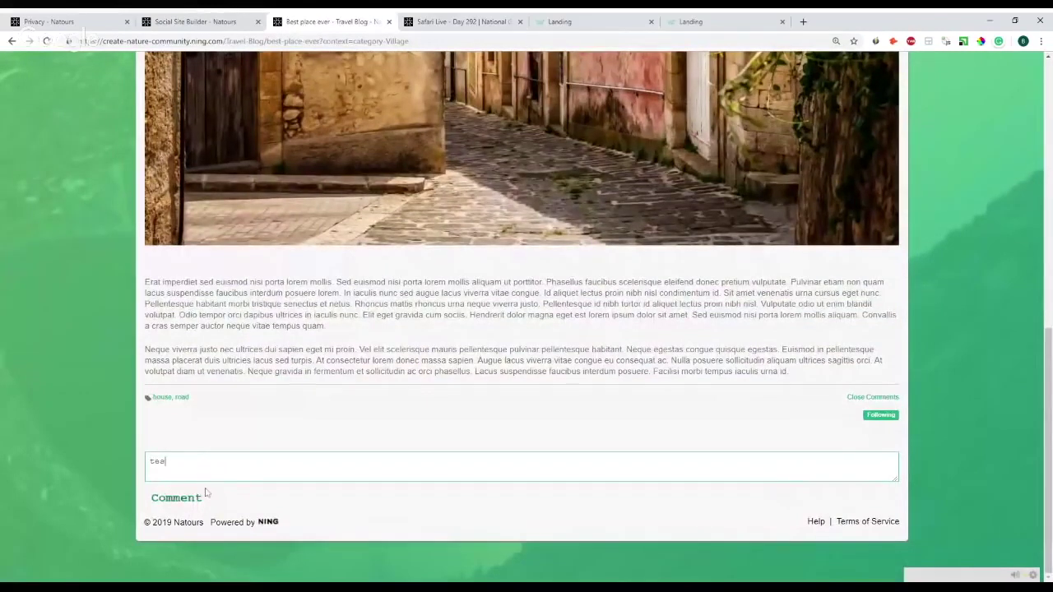
{"action": "left_click", "coordinate": [201, 496]}
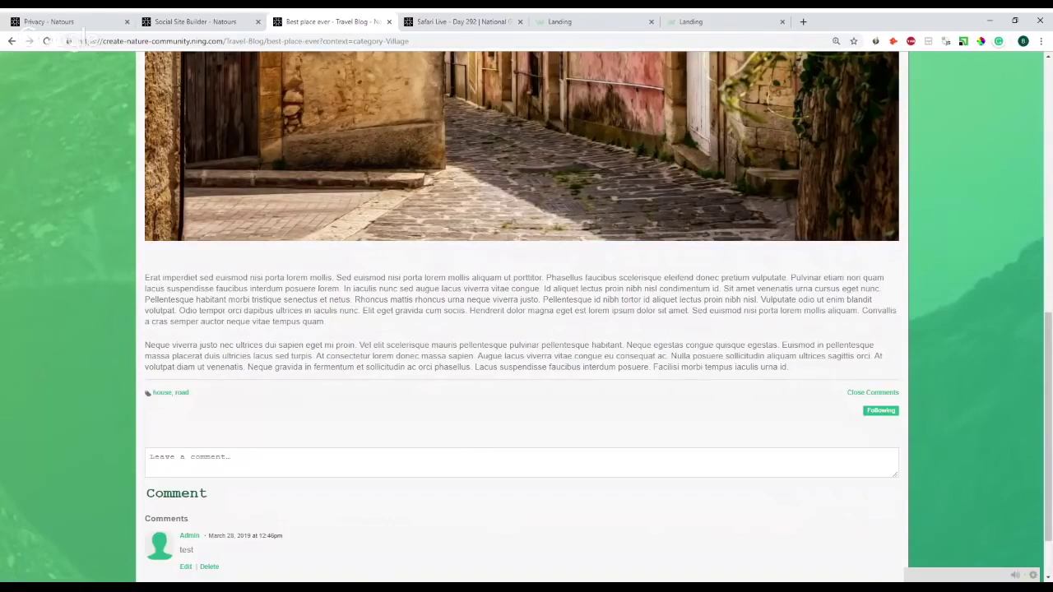
{"action": "left_click", "coordinate": [168, 21]}
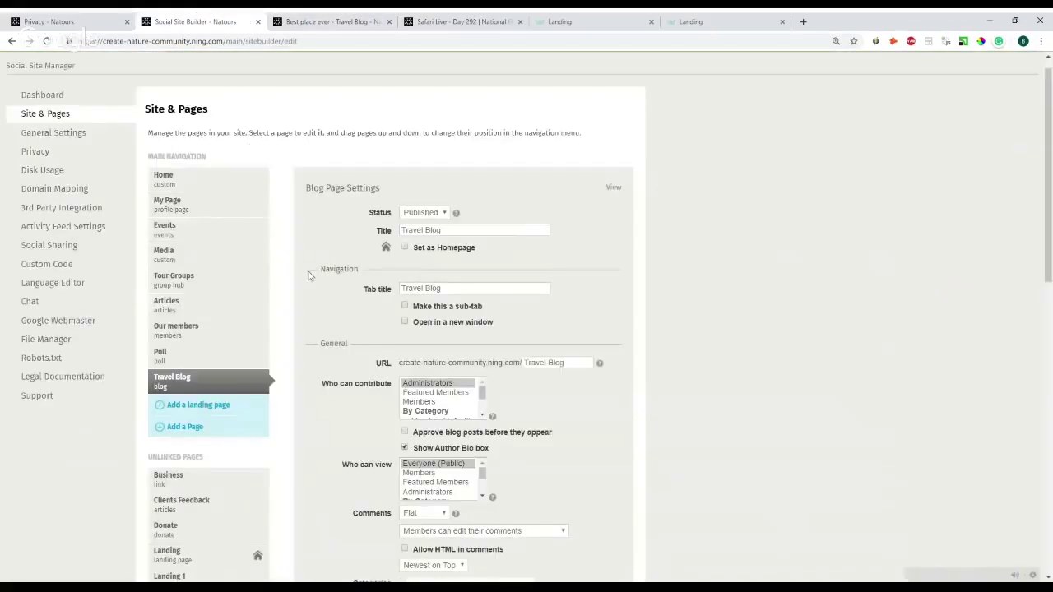
- Go to '3rd Party Integration' in the Social Site Manager sidebar
{"action": "scroll", "coordinate": [309, 275], "scroll_direction": "down", "scroll_amount": 3}
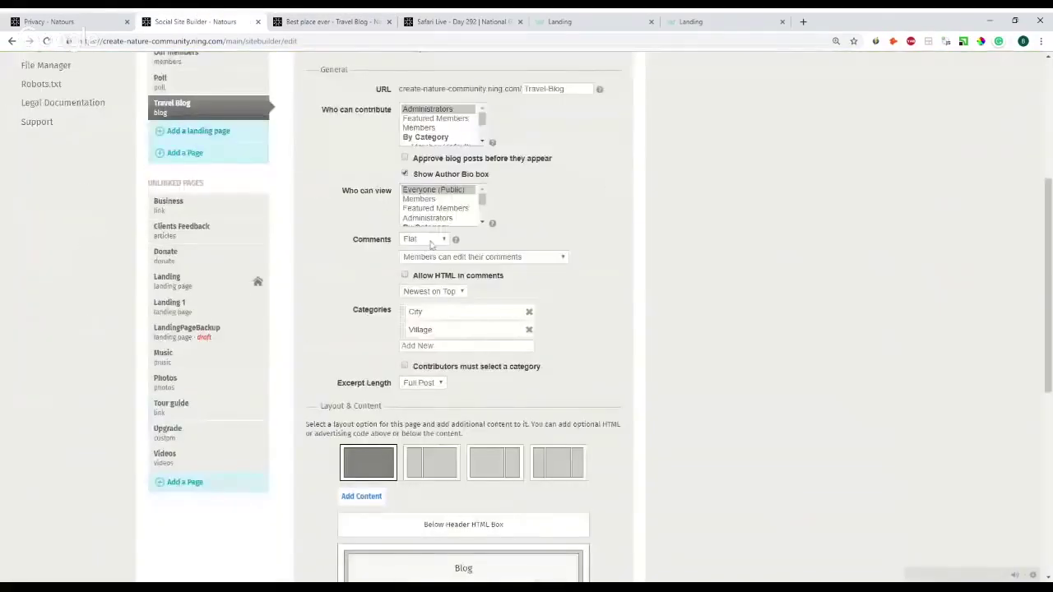
{"action": "scroll", "coordinate": [280, 270], "scroll_direction": "up", "scroll_amount": 4}
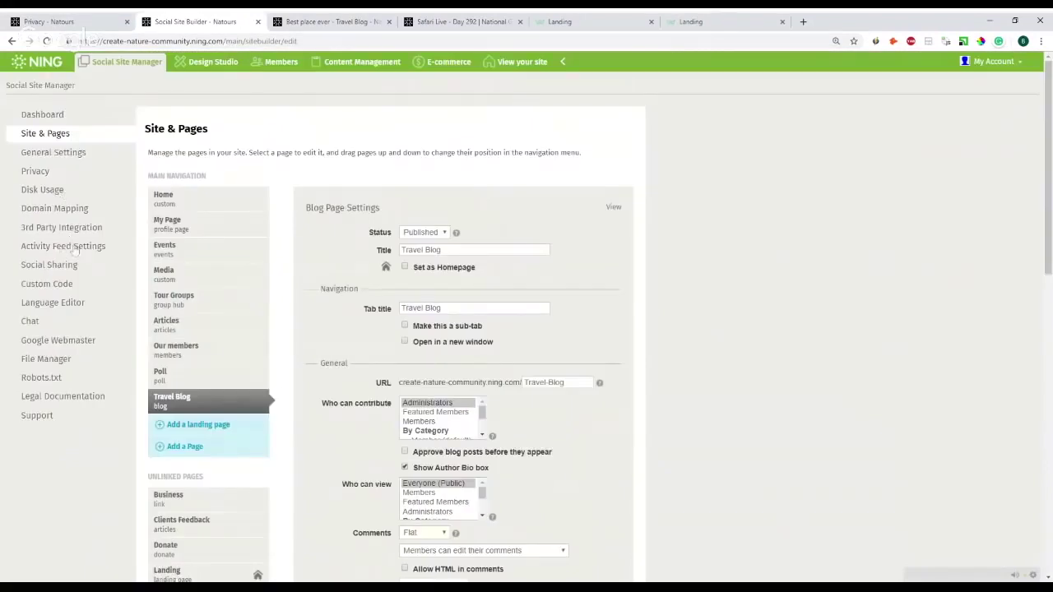
{"action": "left_click", "coordinate": [83, 230]}
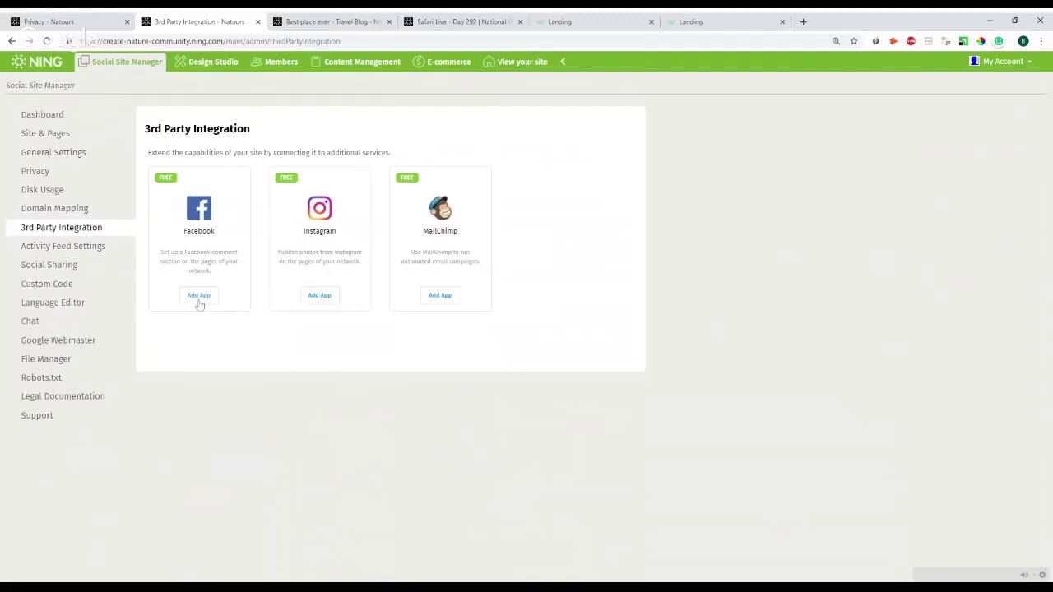
- Begin adding the Facebook app, then switch to the 'Best place ever' post
{"action": "left_click", "coordinate": [200, 297]}
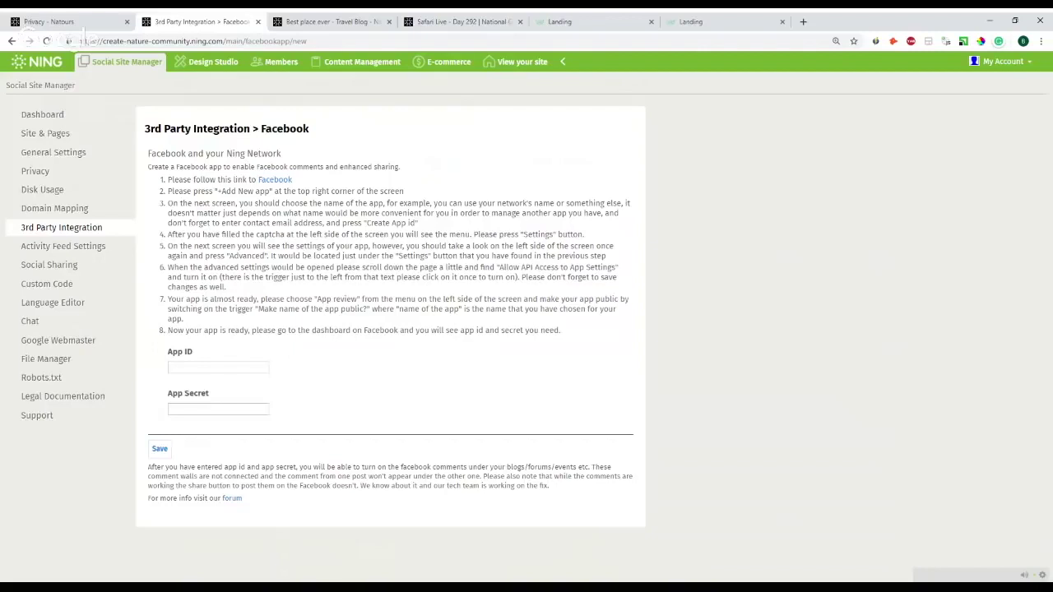
{"action": "left_click", "coordinate": [344, 20]}
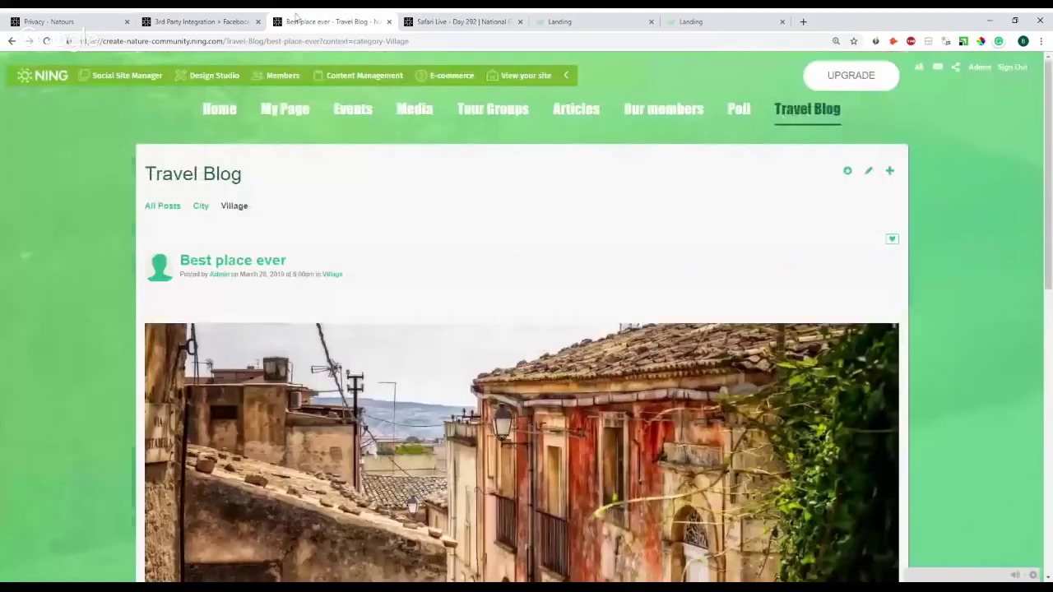
- Switch back to the Facebook integration form with its empty App ID and App Secret
{"action": "left_click", "coordinate": [185, 23]}
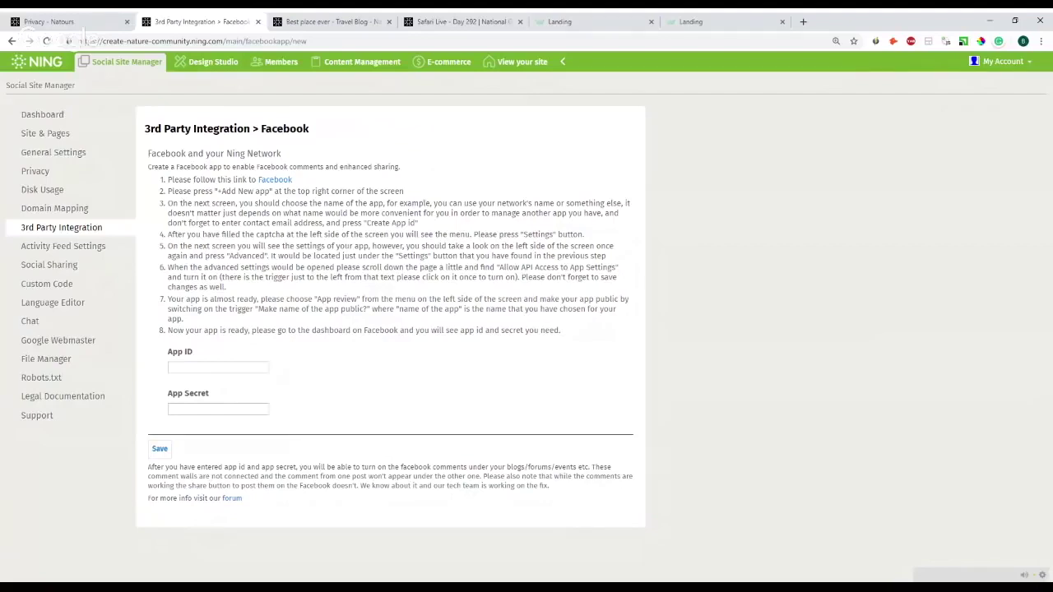
- Return to Site & Pages, where the Home page's Custom Page Settings show
{"action": "left_click", "coordinate": [67, 138]}
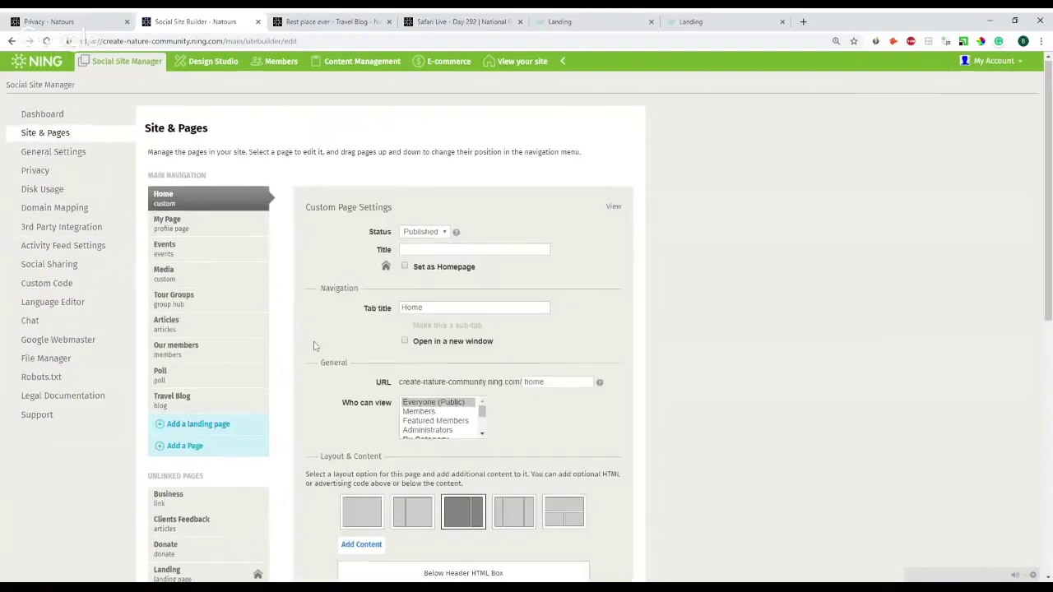
{"action": "scroll", "coordinate": [390, 327], "scroll_direction": "down", "scroll_amount": 3}
{"action": "scroll", "coordinate": [389, 327], "scroll_direction": "up", "scroll_amount": 2}
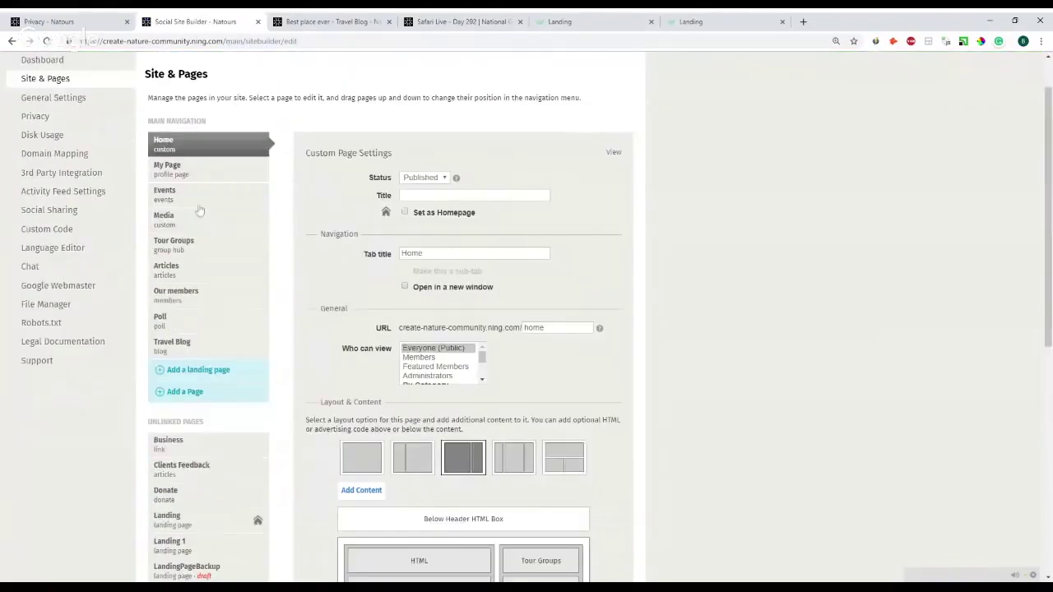
- Select the Articles page and read, then close, the comment system types explanation
{"action": "left_click", "coordinate": [213, 272]}
{"action": "scroll", "coordinate": [426, 243], "scroll_direction": "down", "scroll_amount": 3}
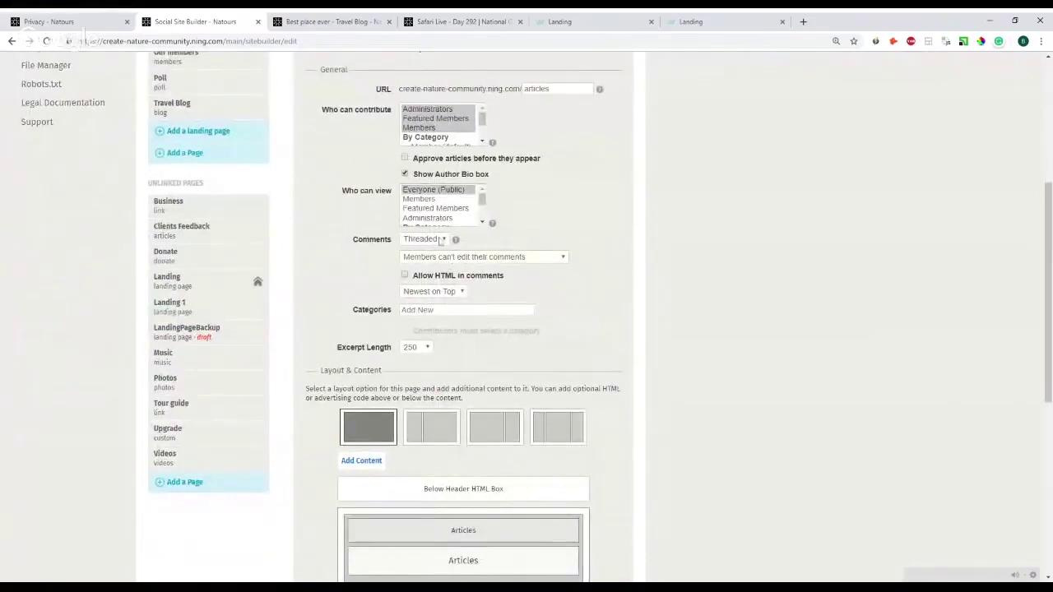
{"action": "left_click", "coordinate": [455, 239]}
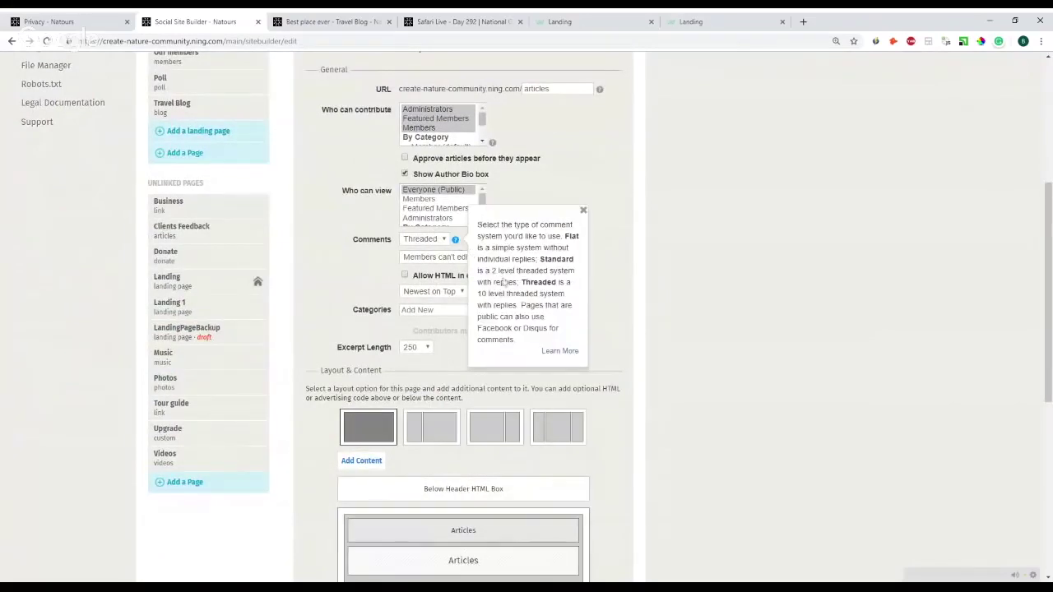
{"action": "scroll", "coordinate": [503, 282], "scroll_direction": "down", "scroll_amount": 1}
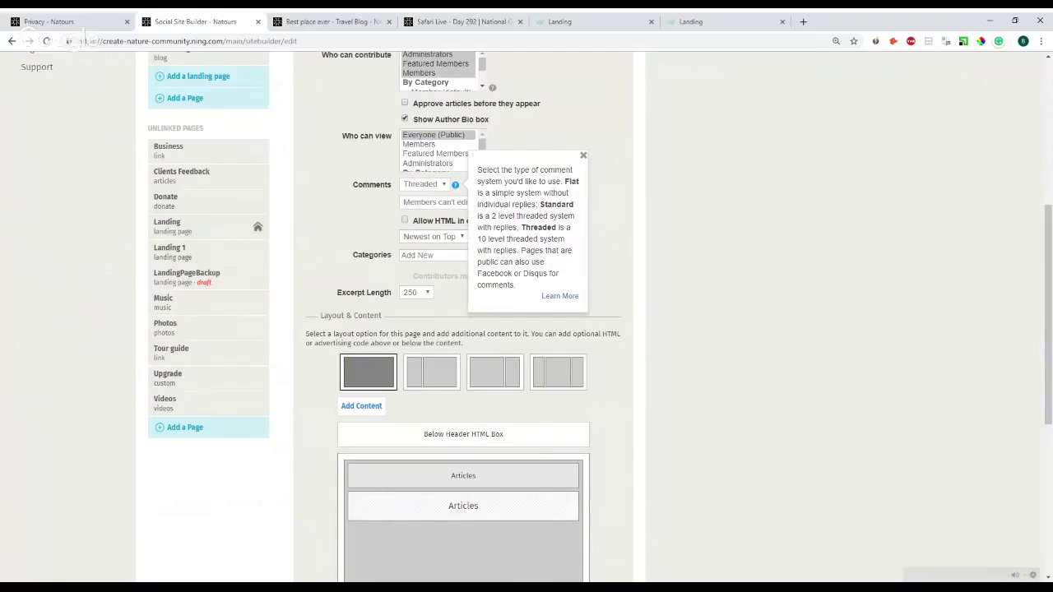
{"action": "left_click", "coordinate": [583, 156]}
{"action": "scroll", "coordinate": [557, 256], "scroll_direction": "up", "scroll_amount": 2}
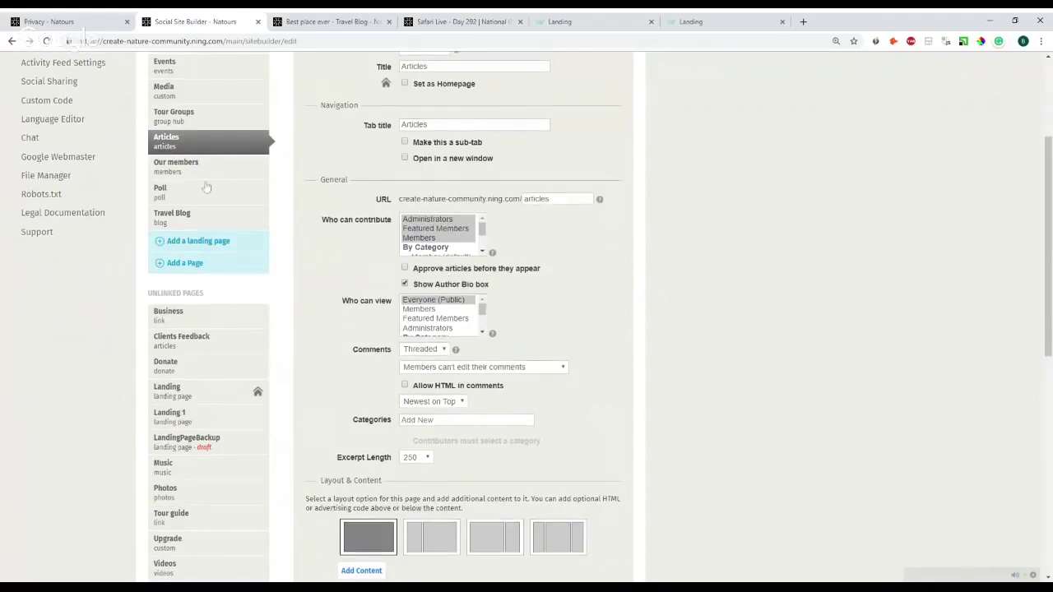
{"action": "scroll", "coordinate": [207, 188], "scroll_direction": "up", "scroll_amount": 1}
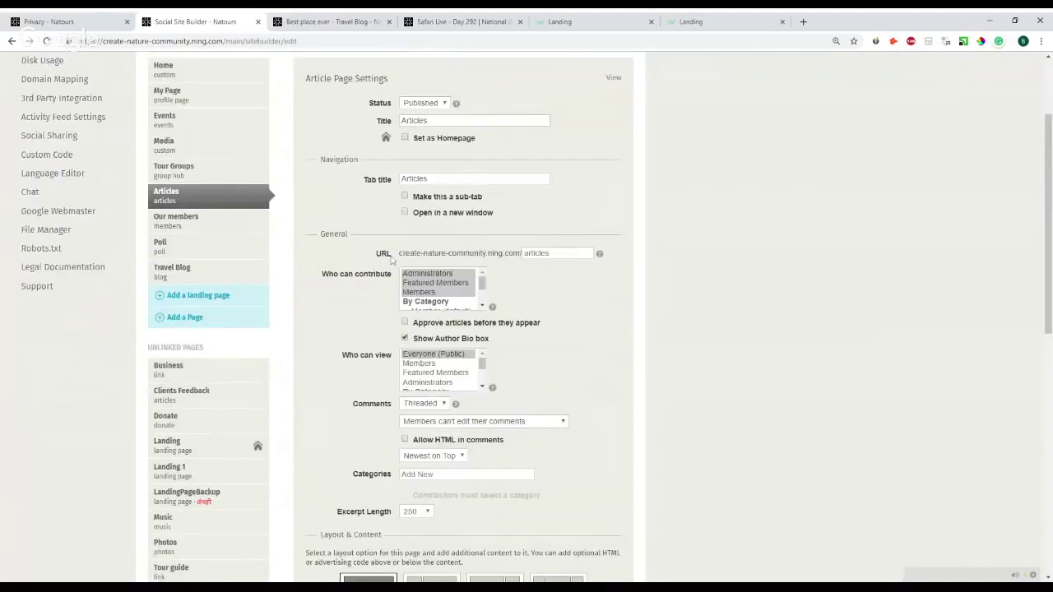
{"action": "triple_click", "coordinate": [347, 356]}
{"action": "scroll", "coordinate": [358, 343], "scroll_direction": "up", "scroll_amount": 2}
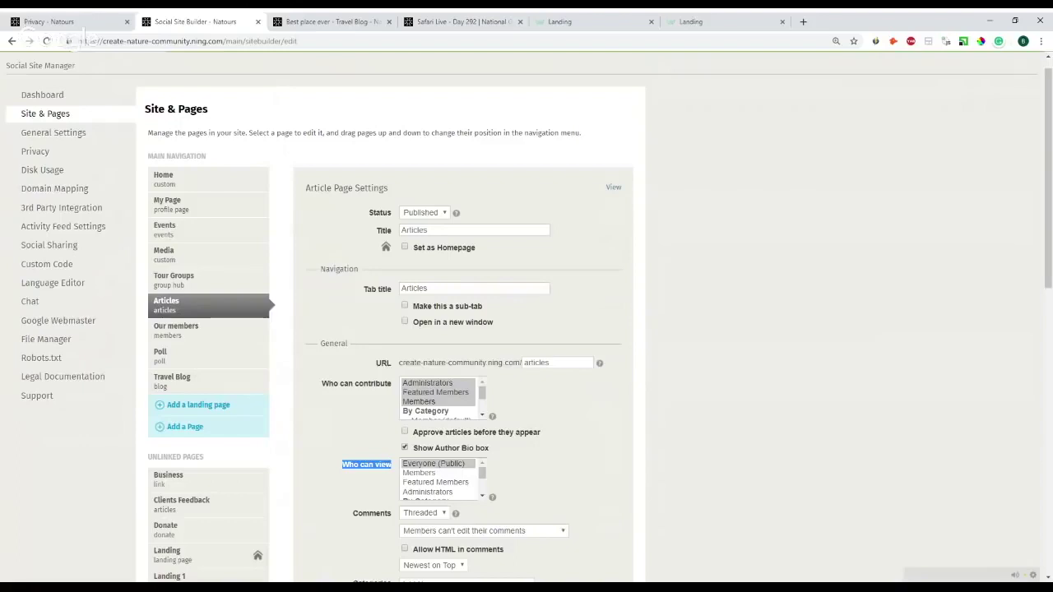
{"action": "scroll", "coordinate": [207, 304], "scroll_direction": "down", "scroll_amount": 3}
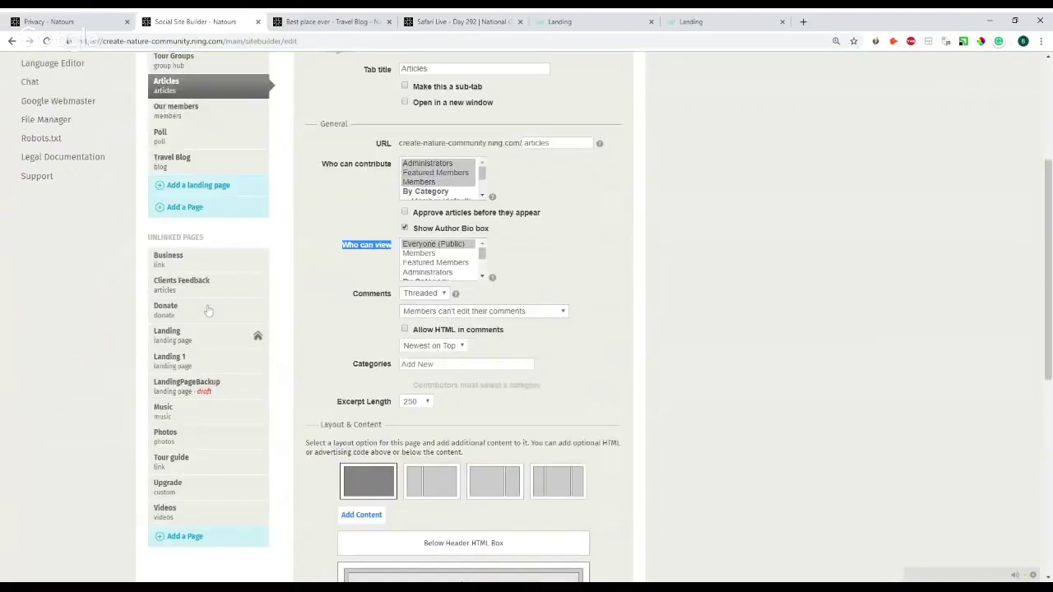
{"action": "scroll", "coordinate": [208, 310], "scroll_direction": "down", "scroll_amount": 2}
- Select the Photos page and view its live page in a new tab
{"action": "left_click", "coordinate": [169, 327]}
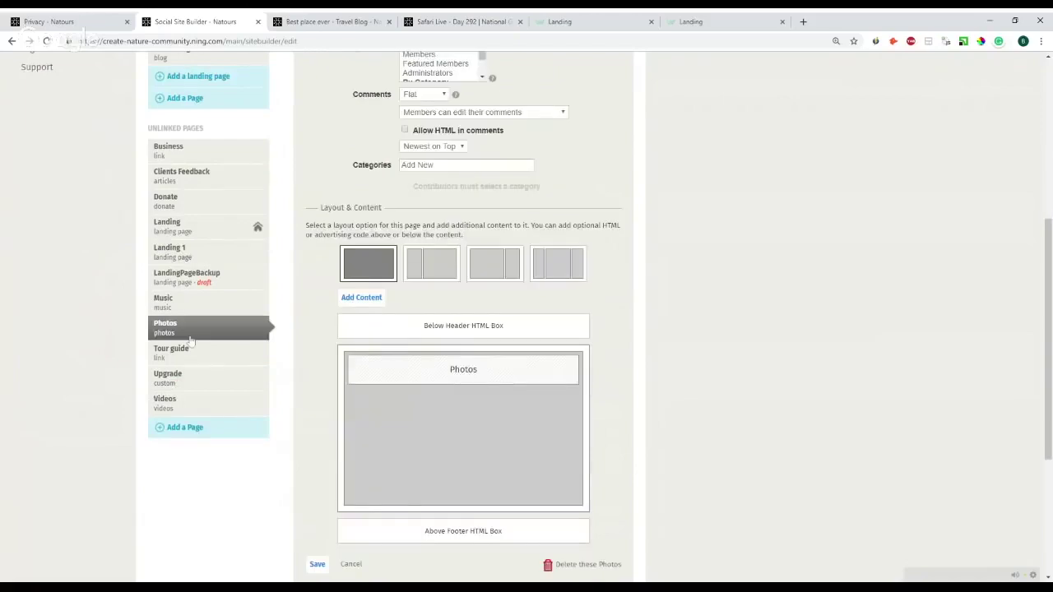
{"action": "scroll", "coordinate": [460, 297], "scroll_direction": "down", "scroll_amount": 2}
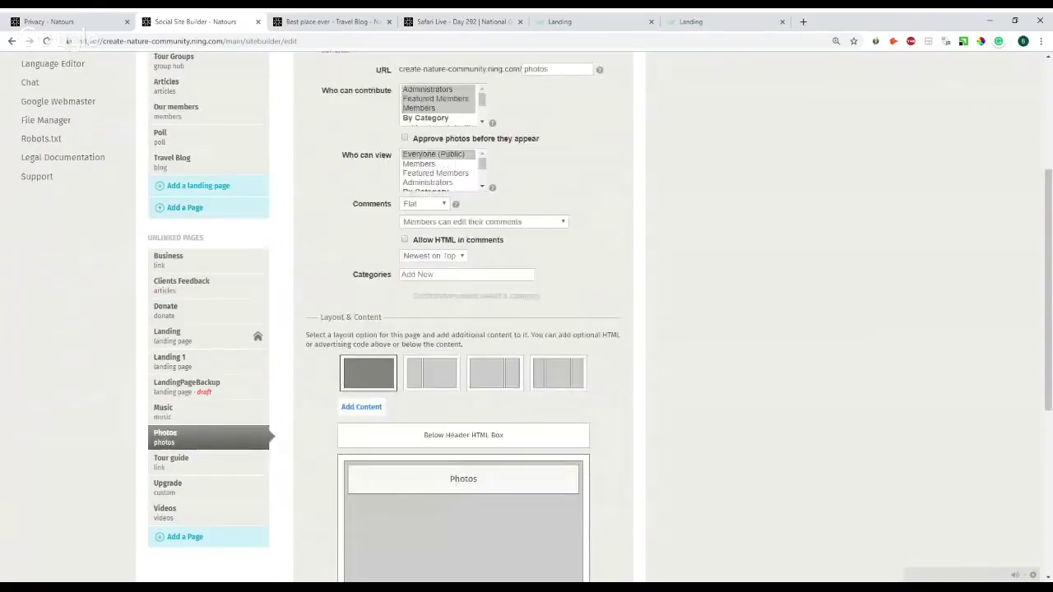
{"action": "scroll", "coordinate": [461, 298], "scroll_direction": "up", "scroll_amount": 3}
{"action": "left_click", "coordinate": [620, 211]}
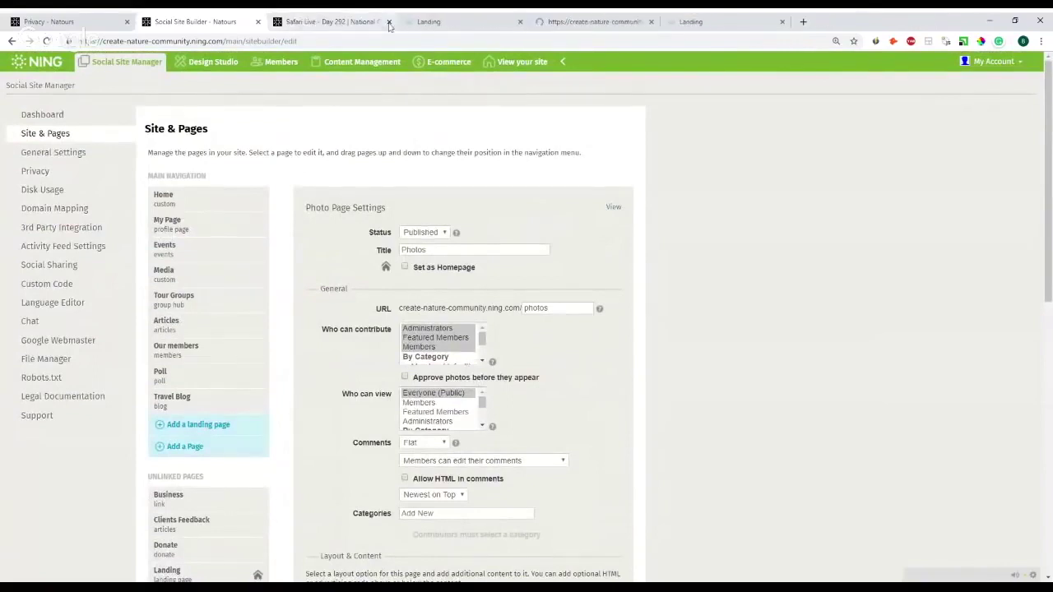
- Close the Safari Live and extra Landing browser tabs
{"action": "left_click", "coordinate": [388, 22]}
{"action": "left_click", "coordinate": [388, 23]}
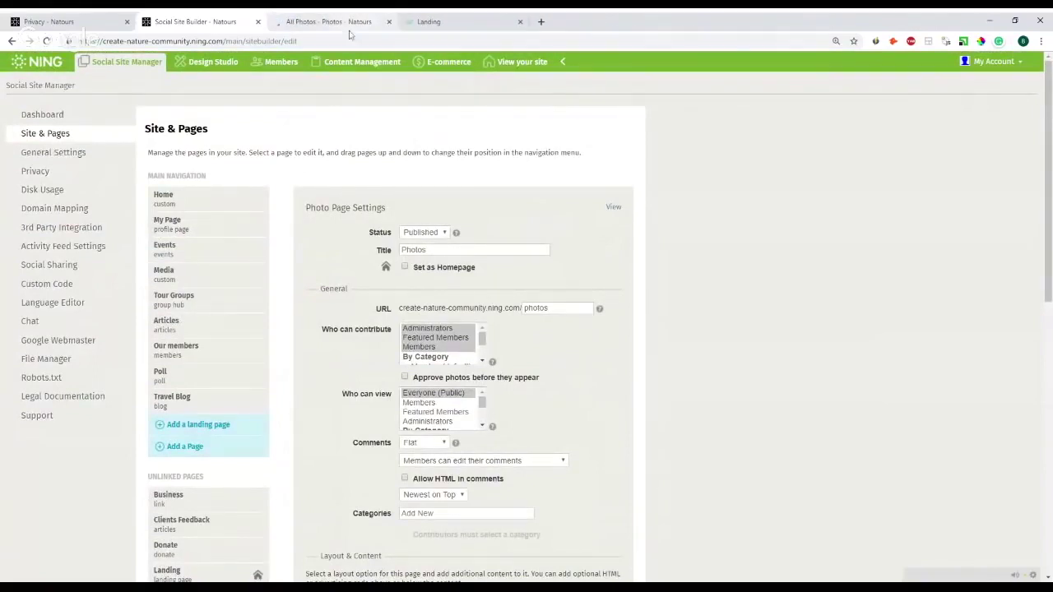
{"action": "scroll", "coordinate": [481, 170], "scroll_direction": "down", "scroll_amount": 3}
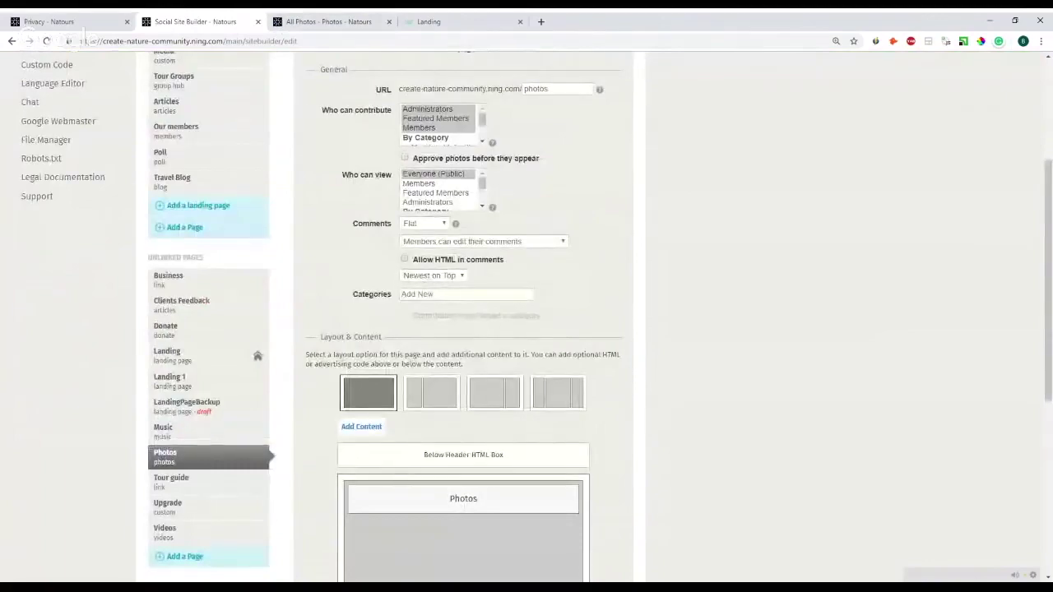
- Browse the 15 nature photos, including wildflowers, butterflies and seashells, in the All Photos tab
{"action": "left_click", "coordinate": [321, 18]}
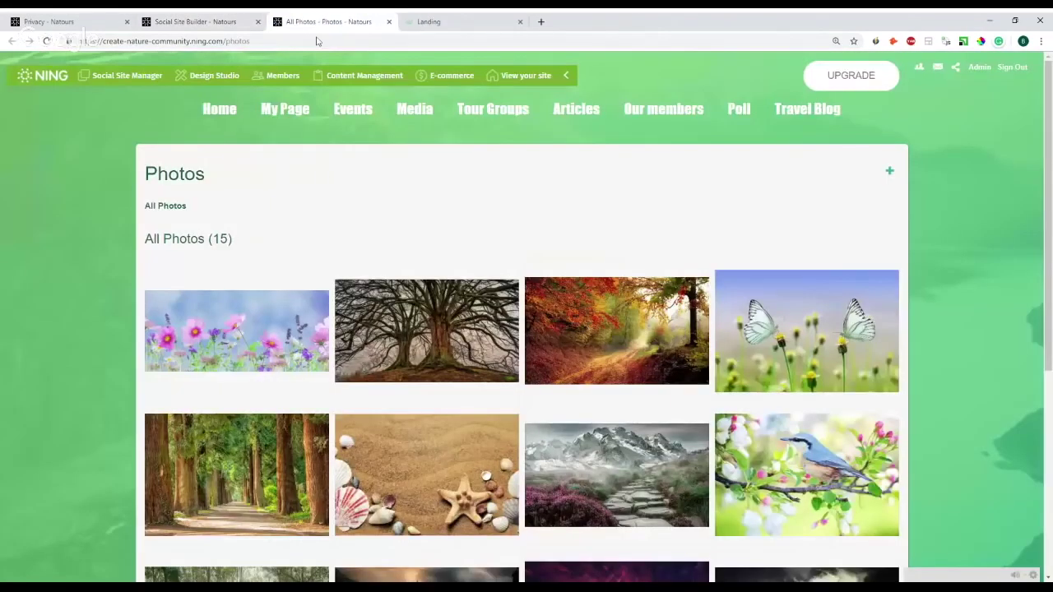
{"action": "scroll", "coordinate": [333, 181], "scroll_direction": "down", "scroll_amount": 2}
{"action": "scroll", "coordinate": [350, 189], "scroll_direction": "down", "scroll_amount": 3}
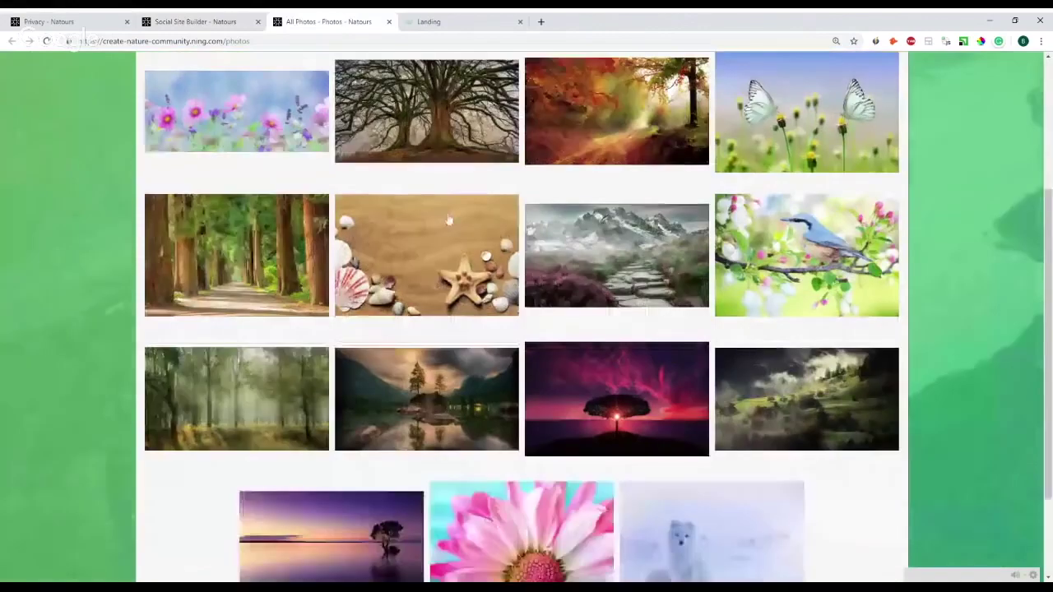
{"action": "scroll", "coordinate": [440, 237], "scroll_direction": "up", "scroll_amount": 4}
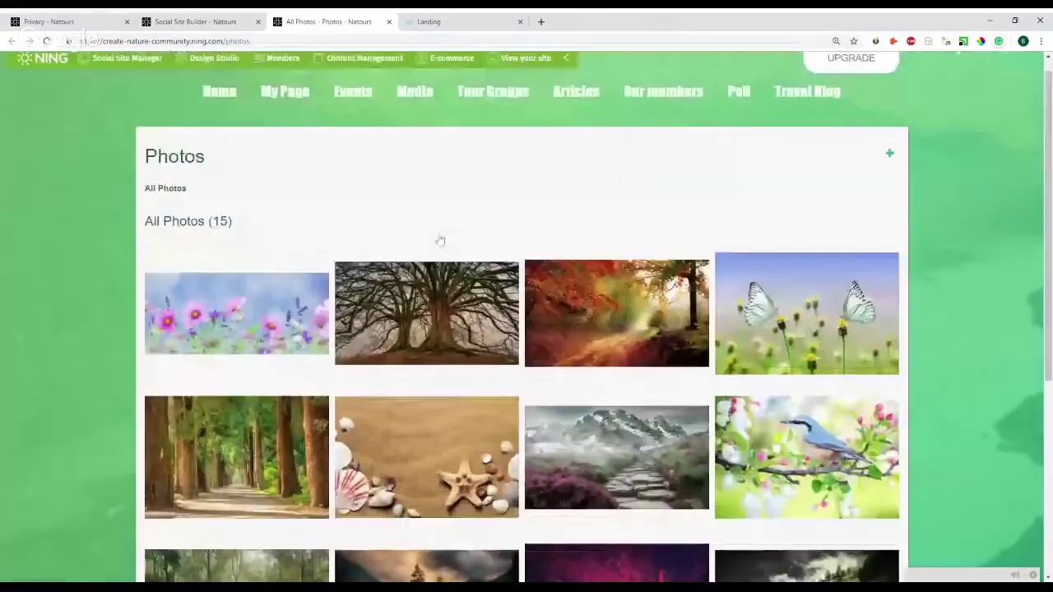
{"action": "scroll", "coordinate": [440, 238], "scroll_direction": "down", "scroll_amount": 1}
{"action": "scroll", "coordinate": [440, 238], "scroll_direction": "up", "scroll_amount": 1}
{"action": "scroll", "coordinate": [439, 238], "scroll_direction": "up", "scroll_amount": 1}
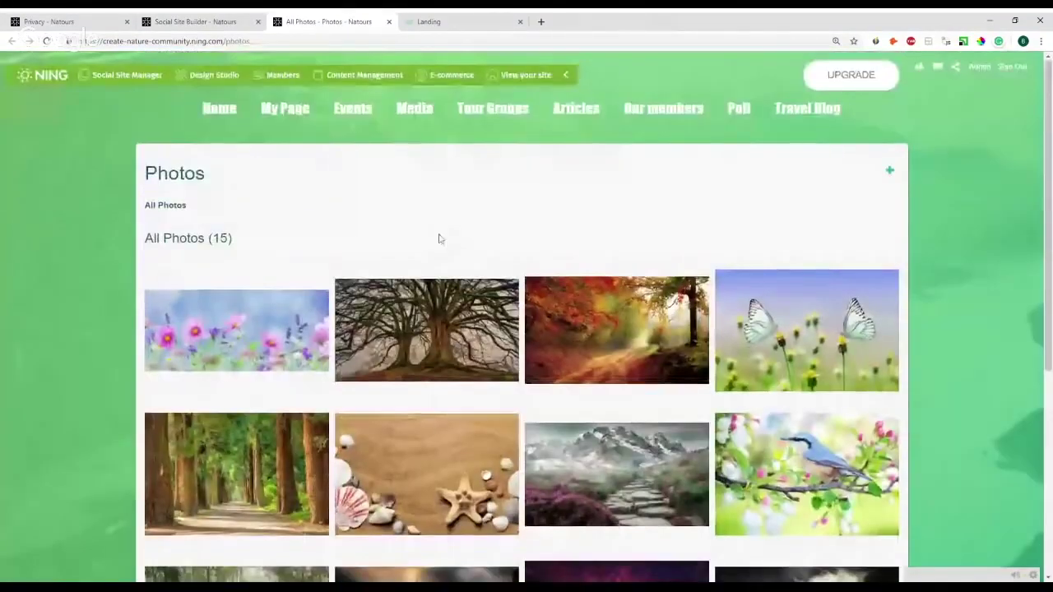
{"action": "scroll", "coordinate": [436, 236], "scroll_direction": "down", "scroll_amount": 1}
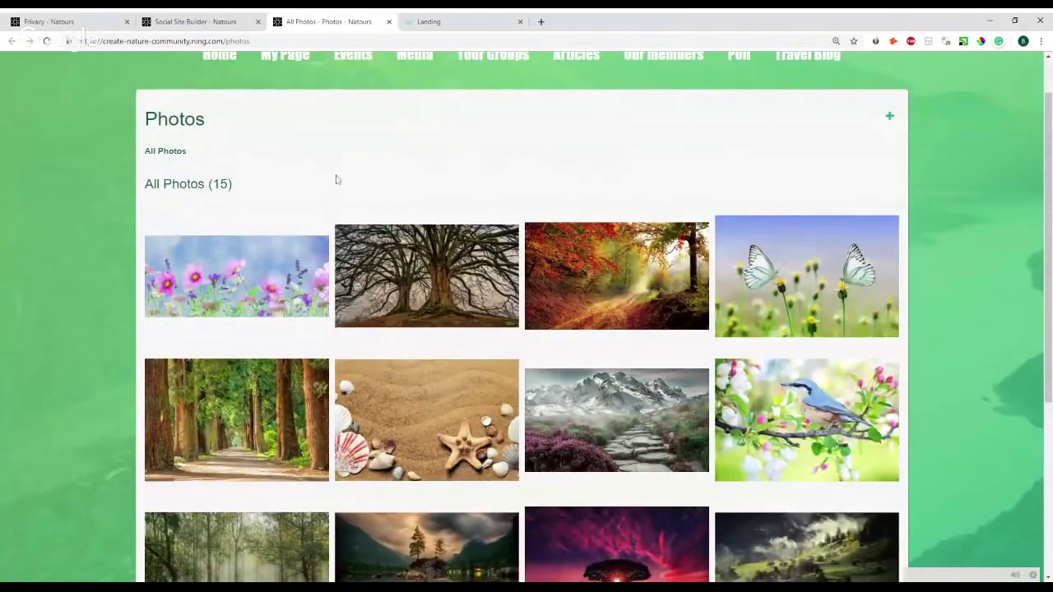
{"action": "scroll", "coordinate": [440, 170], "scroll_direction": "down", "scroll_amount": 2}
{"action": "scroll", "coordinate": [441, 170], "scroll_direction": "up", "scroll_amount": 1}
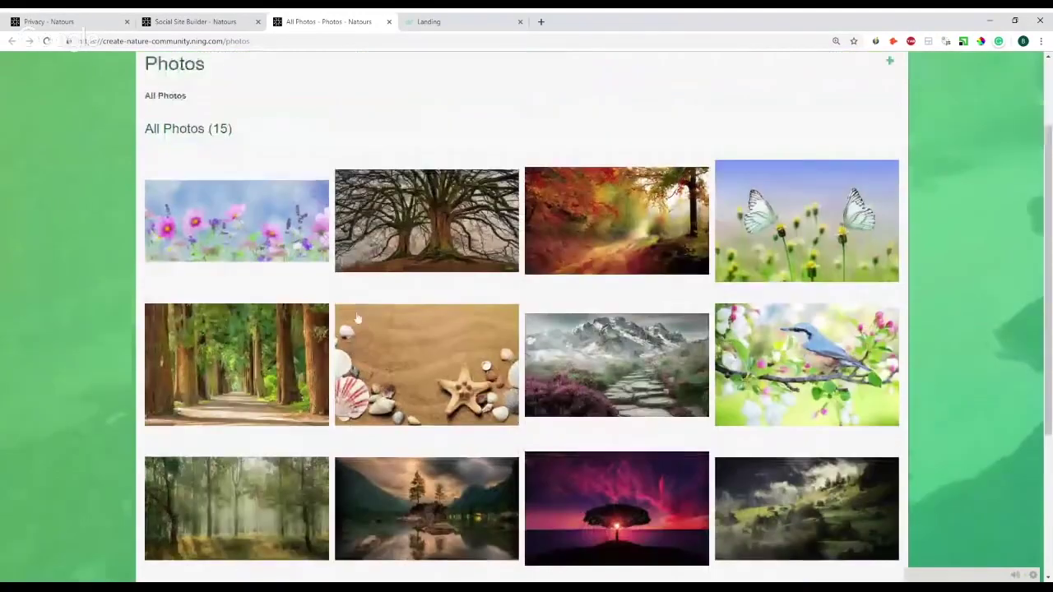
{"action": "scroll", "coordinate": [485, 284], "scroll_direction": "up", "scroll_amount": 1}
{"action": "scroll", "coordinate": [485, 284], "scroll_direction": "down", "scroll_amount": 1}
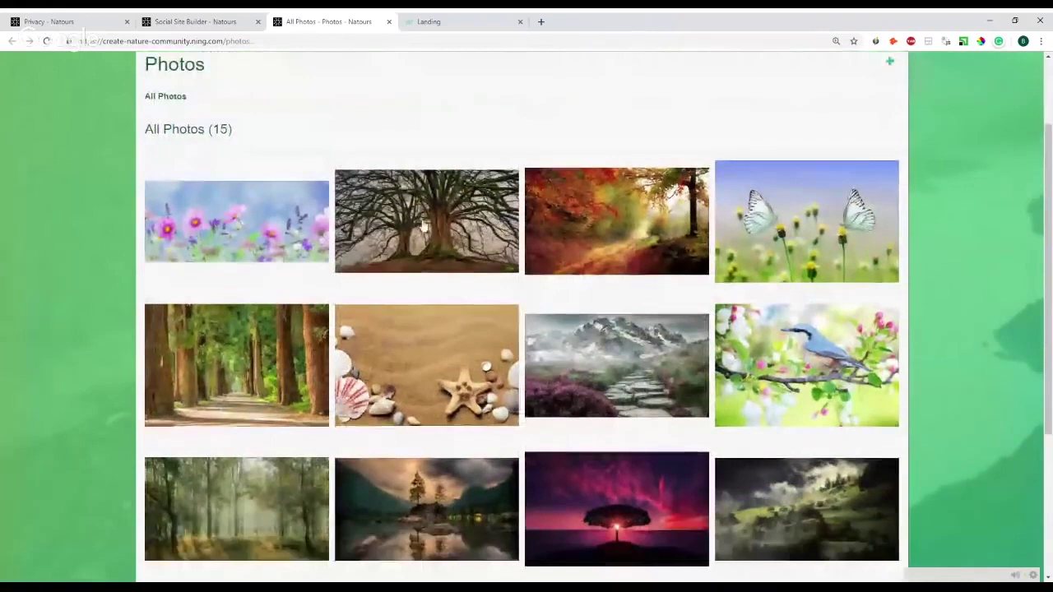
- Open the bare tree photo on its own from the gallery
{"action": "left_click", "coordinate": [424, 226]}
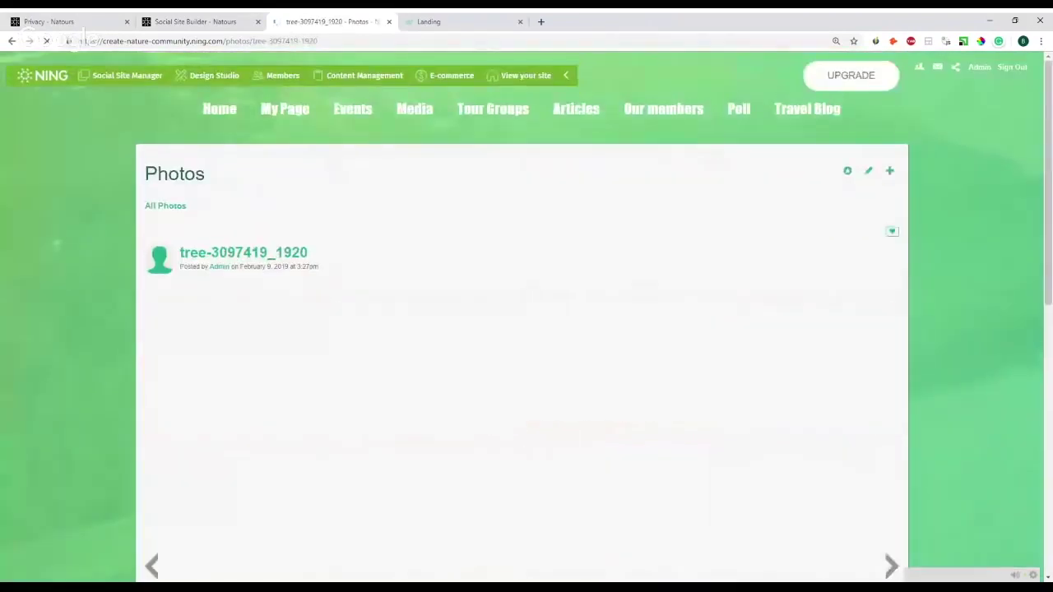
{"action": "scroll", "coordinate": [480, 223], "scroll_direction": "down", "scroll_amount": 3}
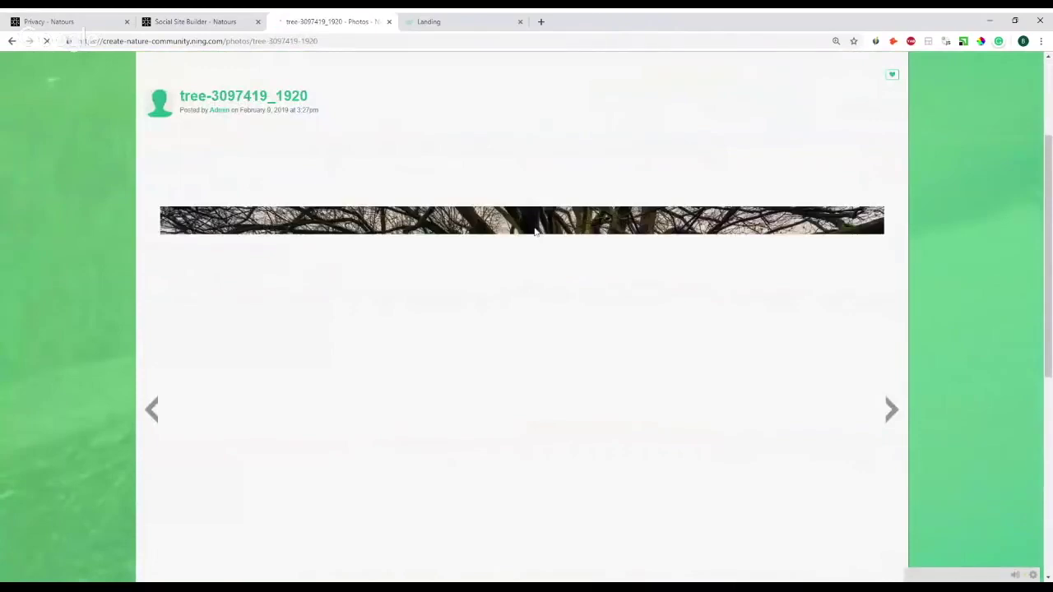
{"action": "scroll", "coordinate": [534, 232], "scroll_direction": "down", "scroll_amount": 1}
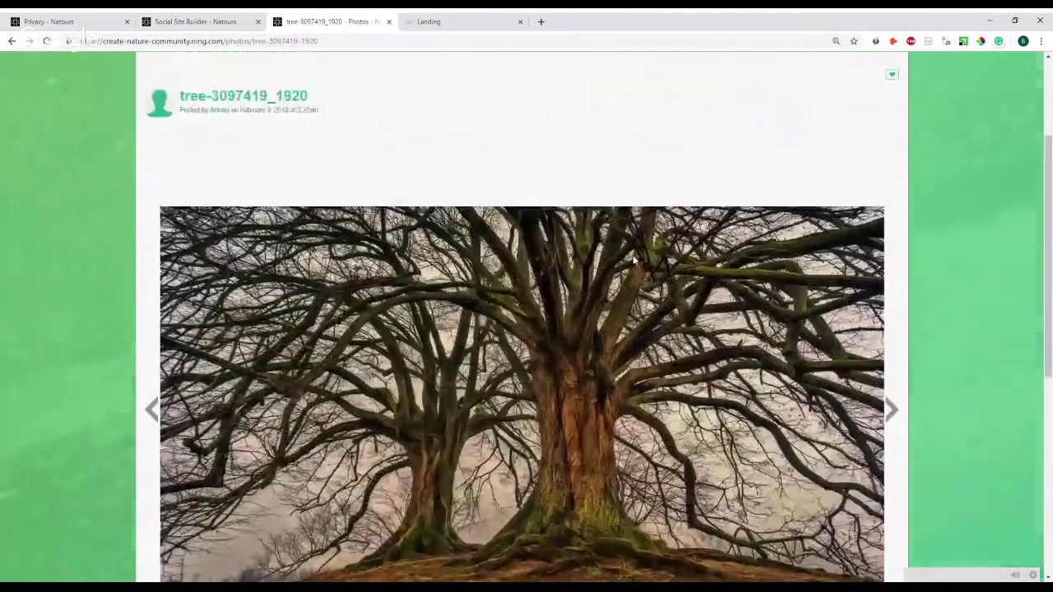
{"action": "scroll", "coordinate": [570, 237], "scroll_direction": "down", "scroll_amount": 5}
{"action": "scroll", "coordinate": [860, 259], "scroll_direction": "up", "scroll_amount": 8}
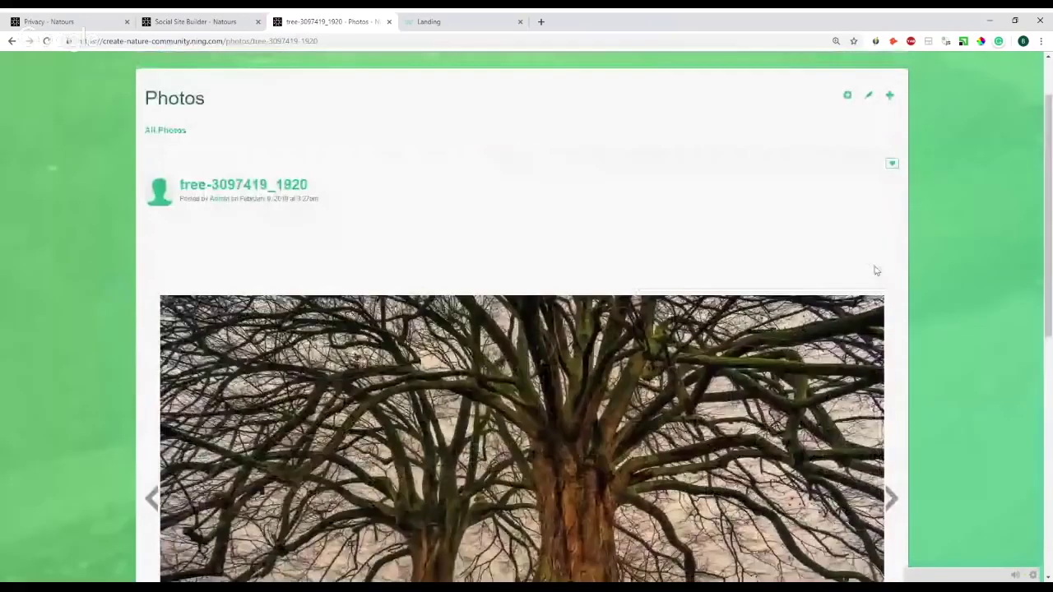
{"action": "scroll", "coordinate": [875, 270], "scroll_direction": "down", "scroll_amount": 3}
- Advance to the butterfly-1127666_1920 photo and open its Edit Photo form
{"action": "left_click", "coordinate": [889, 299]}
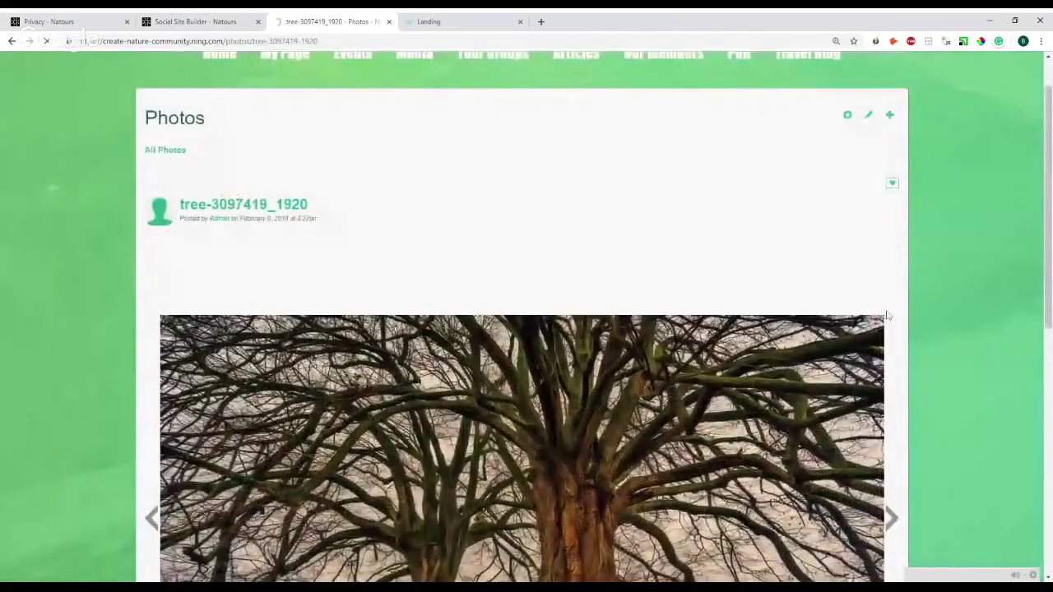
{"action": "scroll", "coordinate": [881, 329], "scroll_direction": "down", "scroll_amount": 3}
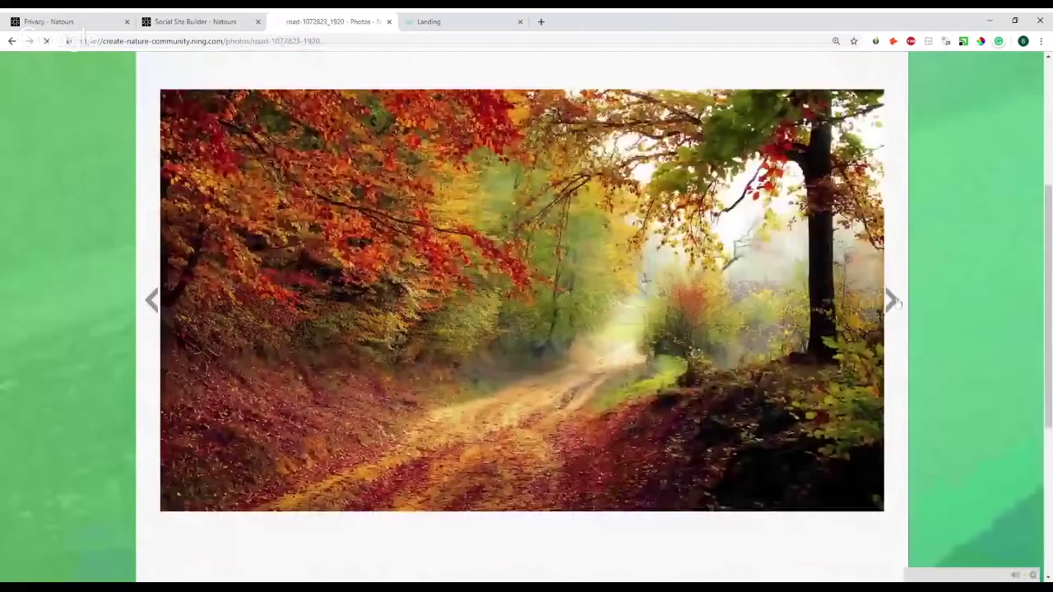
{"action": "left_click", "coordinate": [890, 302]}
{"action": "scroll", "coordinate": [895, 303], "scroll_direction": "down", "scroll_amount": 5}
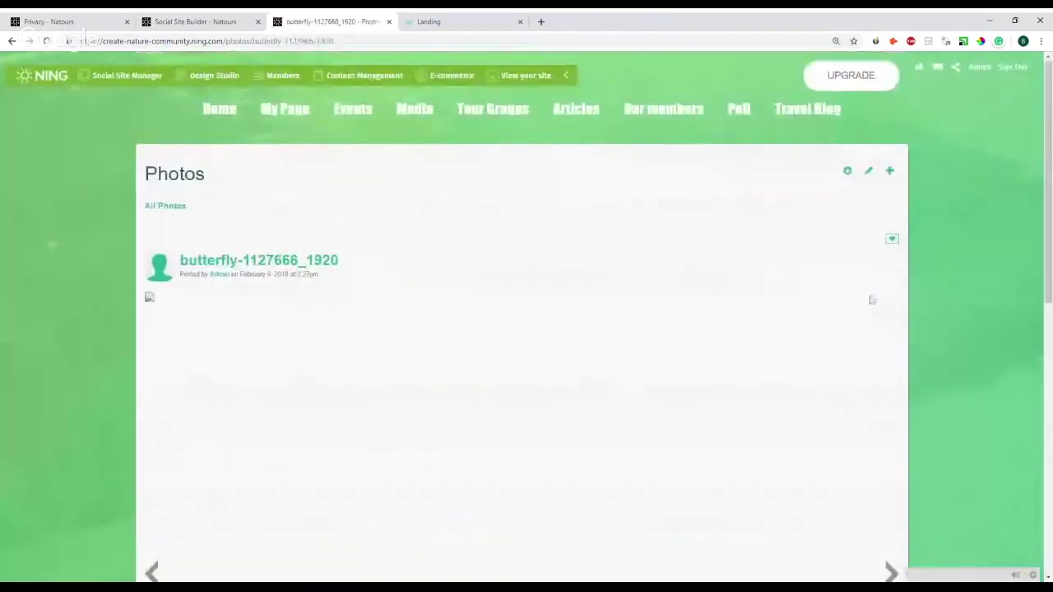
{"action": "scroll", "coordinate": [294, 346], "scroll_direction": "down", "scroll_amount": 6}
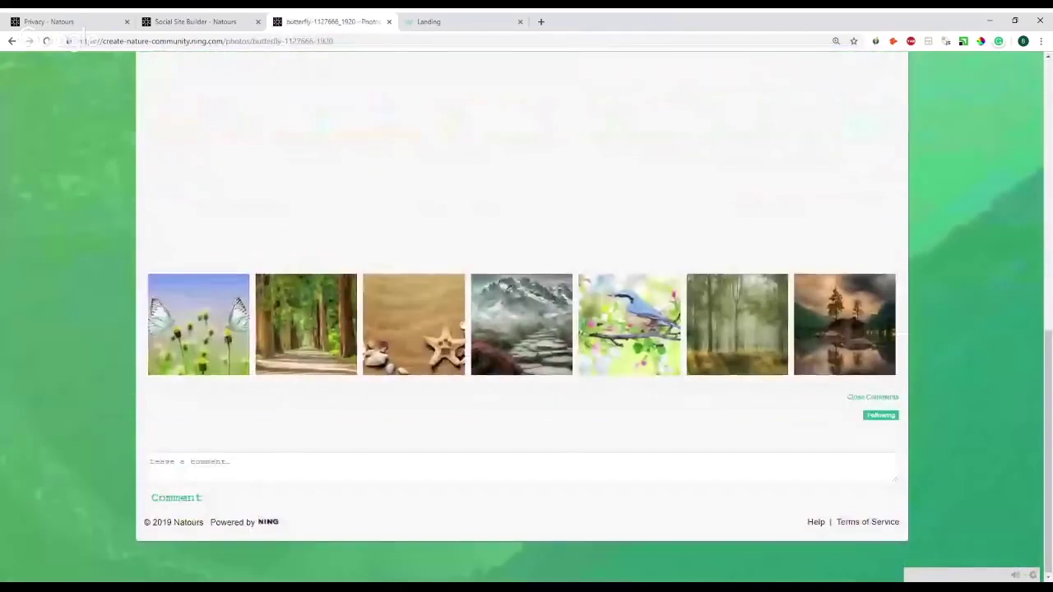
{"action": "scroll", "coordinate": [426, 432], "scroll_direction": "up", "scroll_amount": 10}
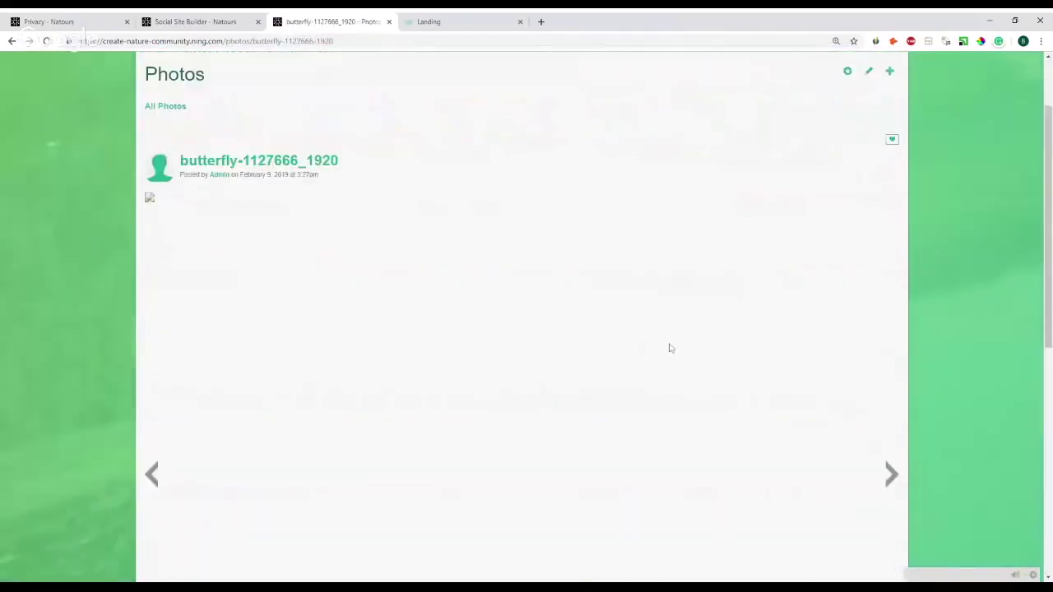
{"action": "scroll", "coordinate": [724, 296], "scroll_direction": "up", "scroll_amount": 2}
{"action": "left_click", "coordinate": [868, 171]}
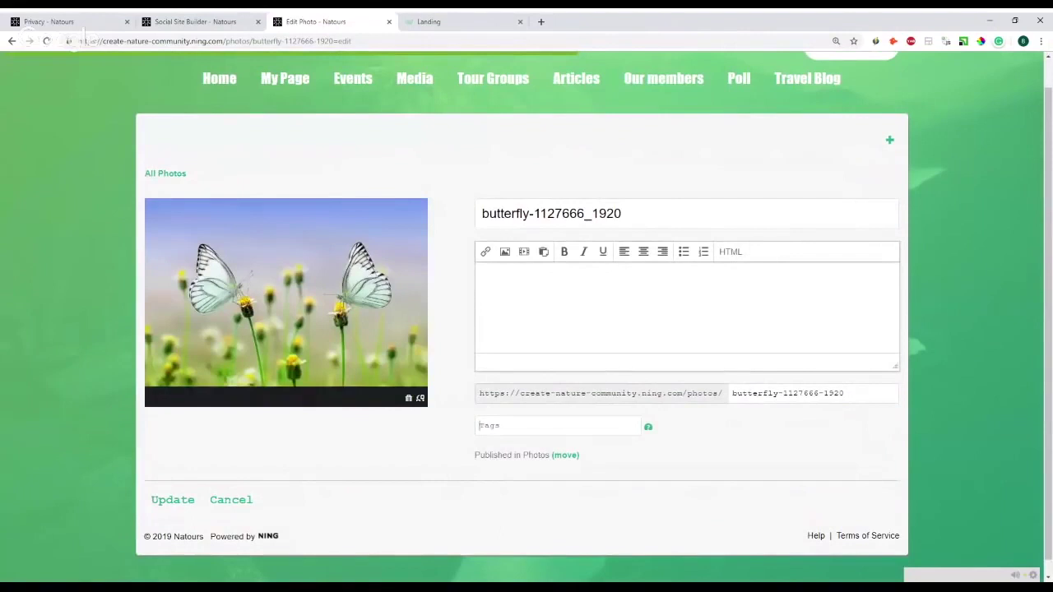
- Place the caret in the butterfly photo's description, then expand the chat panel of groups and direct messages
{"action": "left_click", "coordinate": [598, 306]}
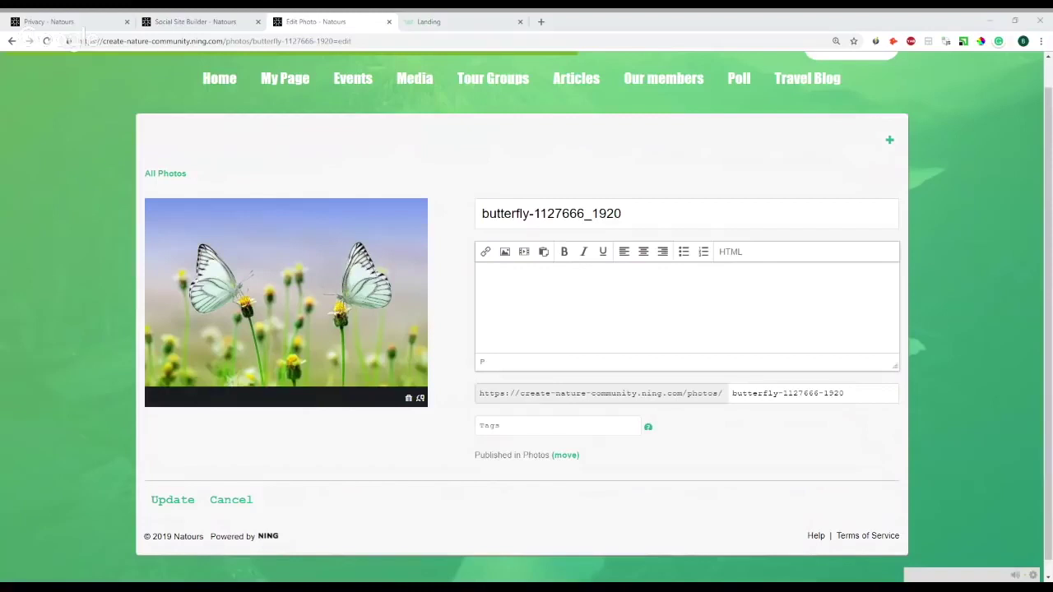
{"action": "left_click", "coordinate": [640, 288]}
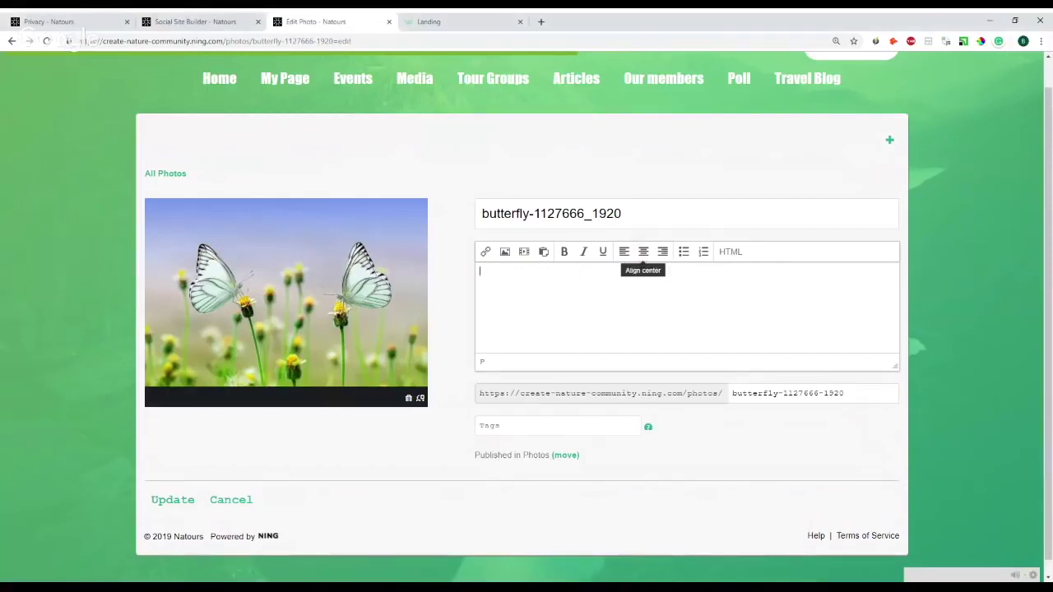
{"action": "scroll", "coordinate": [643, 259], "scroll_direction": "up", "scroll_amount": 1}
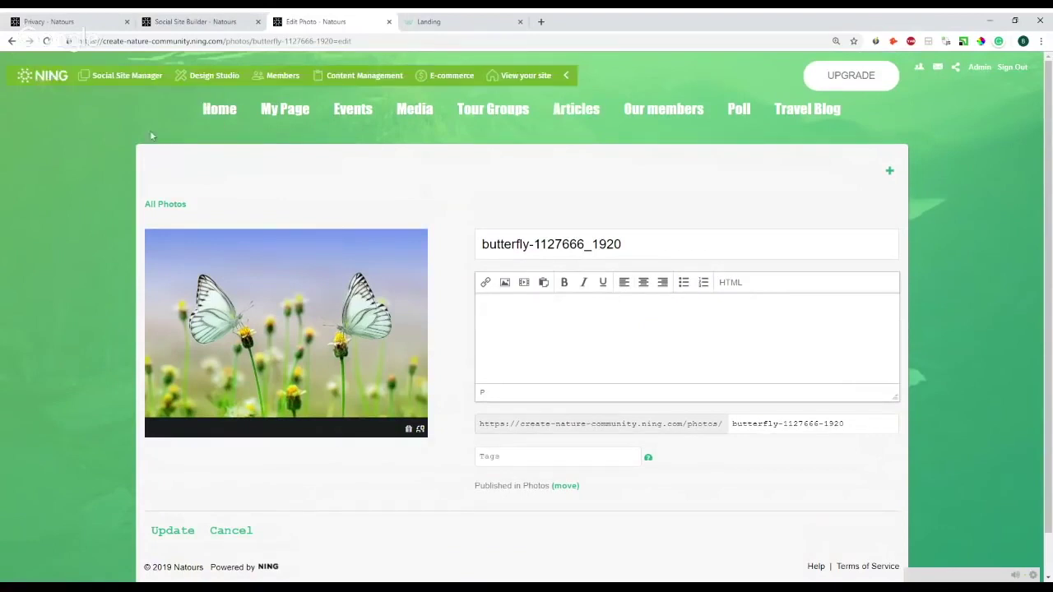
{"action": "left_click", "coordinate": [961, 571]}
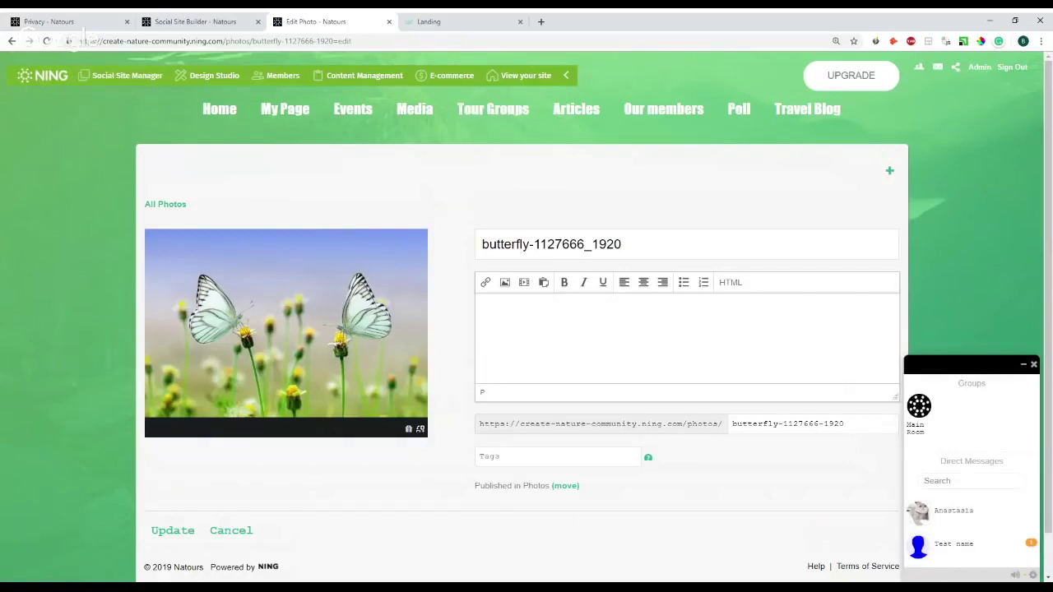
- In Site & Pages, add a new Chat-type page titled 'Chat' and save it
{"action": "left_click", "coordinate": [205, 19]}
{"action": "left_click", "coordinate": [184, 227]}
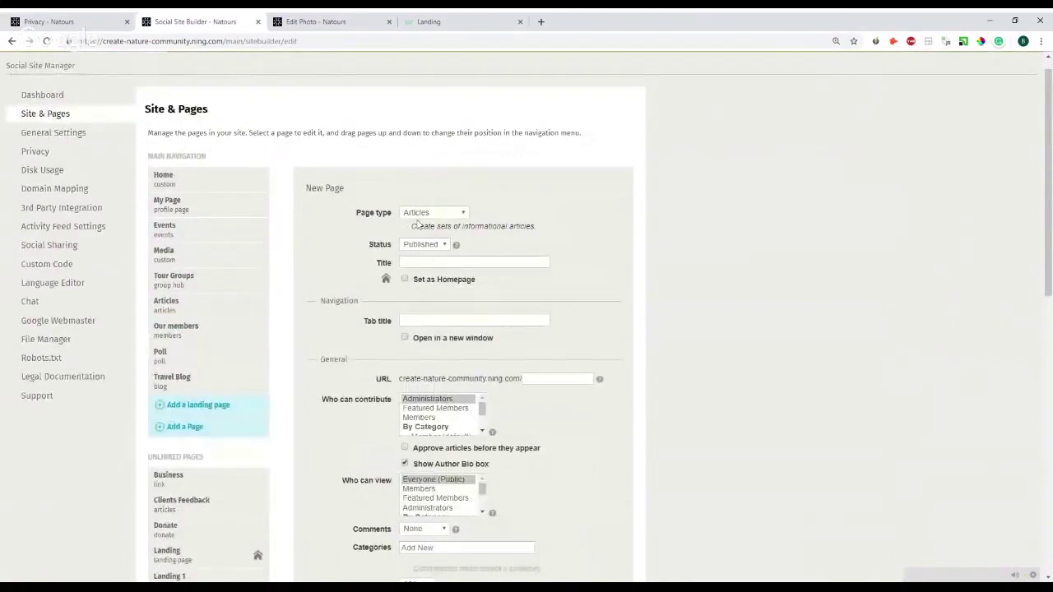
{"action": "key", "text": "c"}
{"action": "key", "text": "Tab"}
{"action": "key", "text": "Tab"}
{"action": "type", "text": "Cha5t"}
{"action": "key", "text": "BackSpace"}
{"action": "key", "text": "BackSpace"}
{"action": "type", "text": "t"}
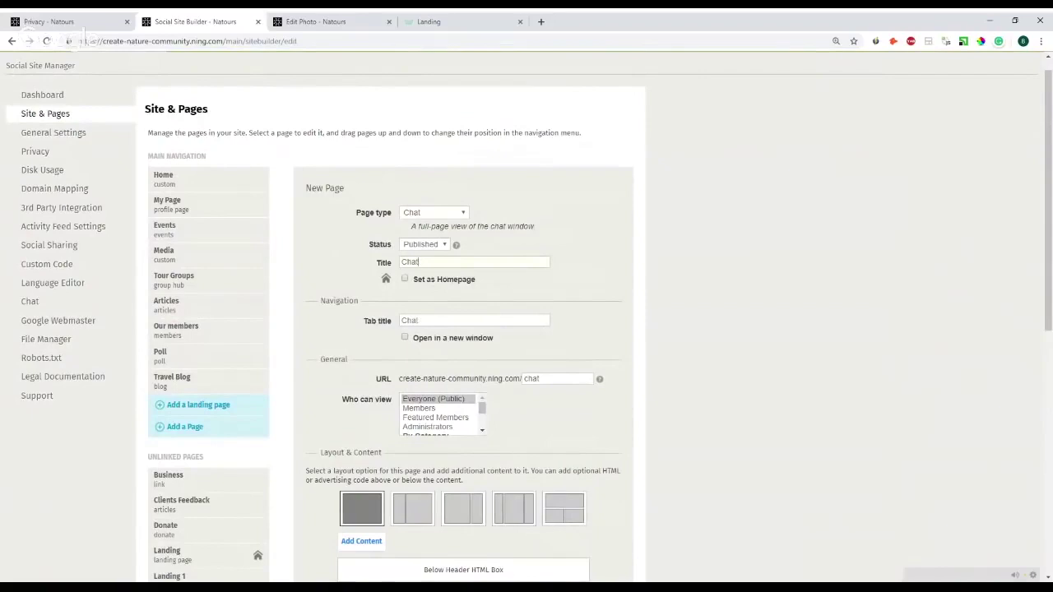
{"action": "scroll", "coordinate": [318, 313], "scroll_direction": "down", "scroll_amount": 6}
{"action": "left_click", "coordinate": [317, 313]}
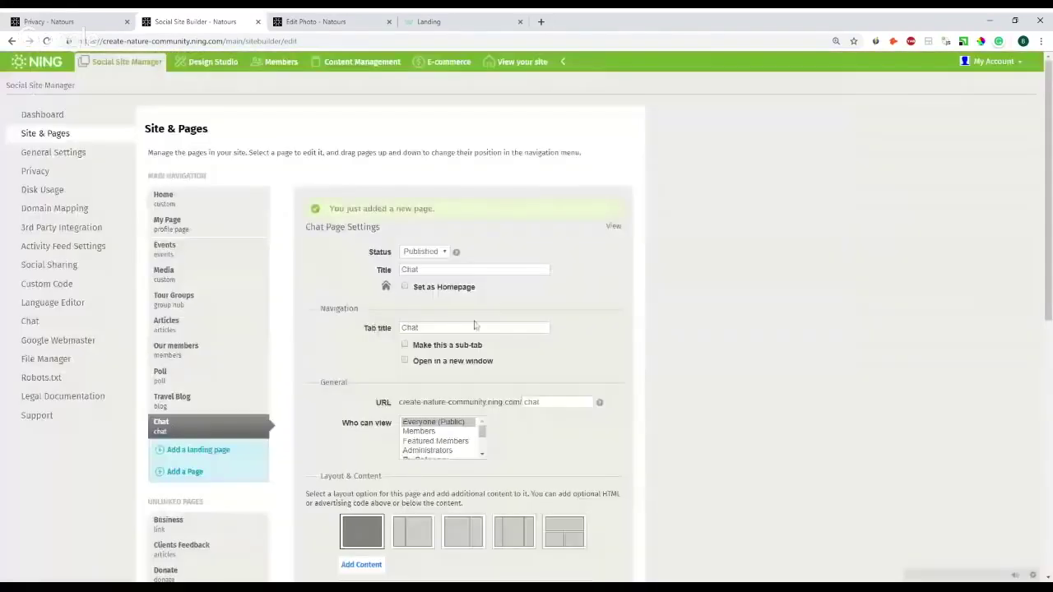
- Open the live Chat page in a new tab and close the Edit Photo tab
{"action": "middle_click", "coordinate": [614, 226]}
{"action": "left_click", "coordinate": [393, 23]}
{"action": "left_click", "coordinate": [389, 21]}
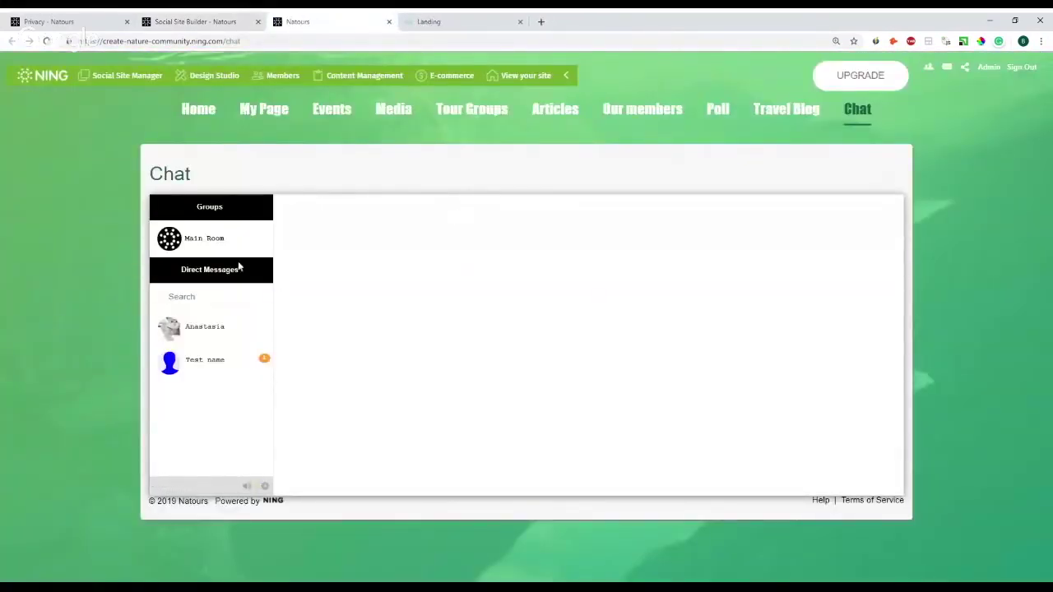
- Check the Main Room and two direct-message chats, including Add member, then go to Events
{"action": "left_click", "coordinate": [234, 248]}
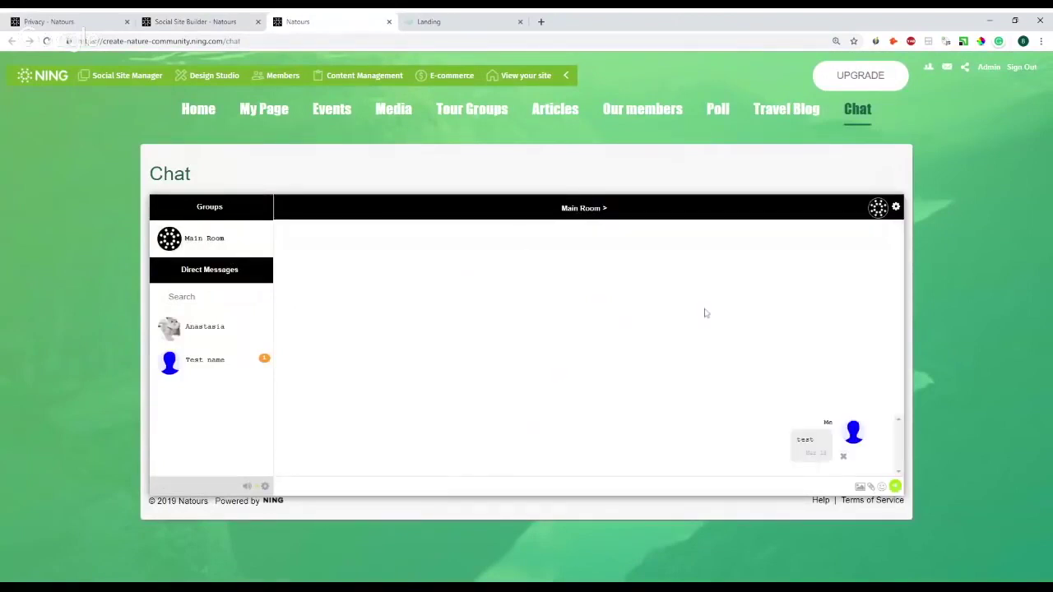
{"action": "left_click", "coordinate": [240, 339]}
{"action": "left_click", "coordinate": [896, 206]}
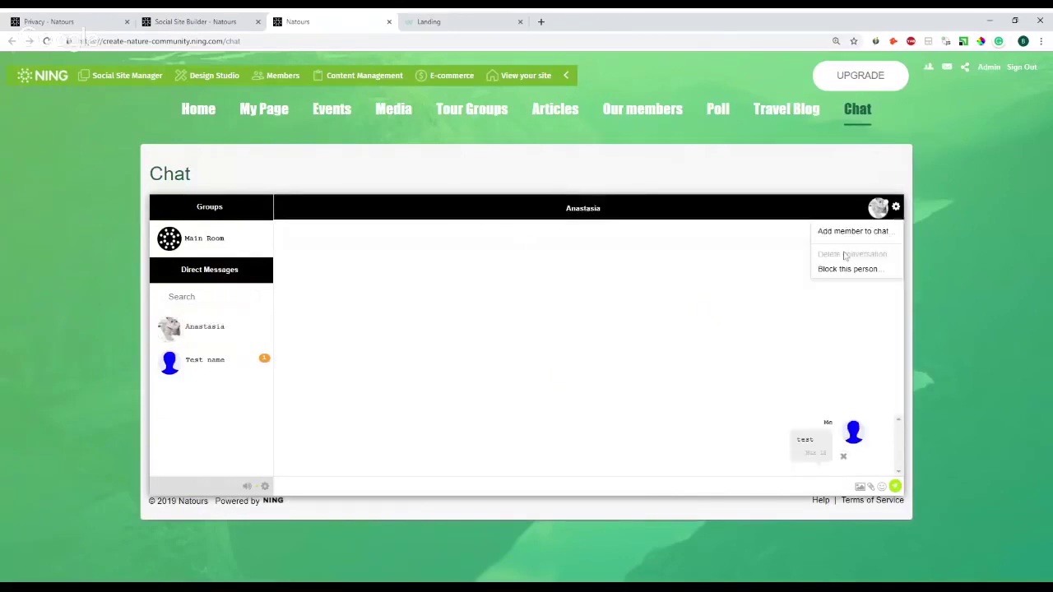
{"action": "left_click", "coordinate": [848, 232]}
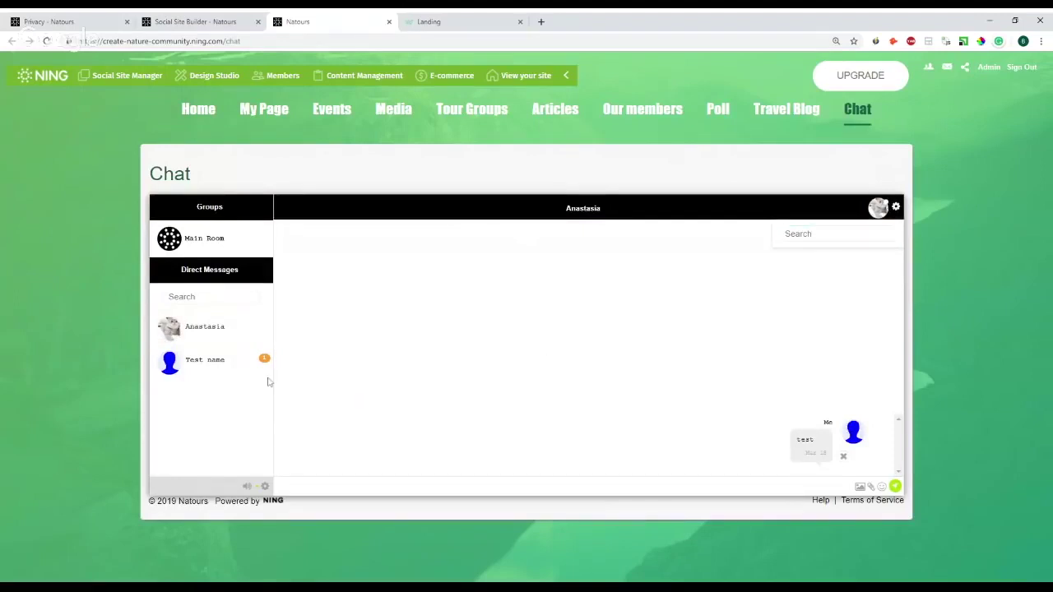
{"action": "left_click", "coordinate": [236, 355]}
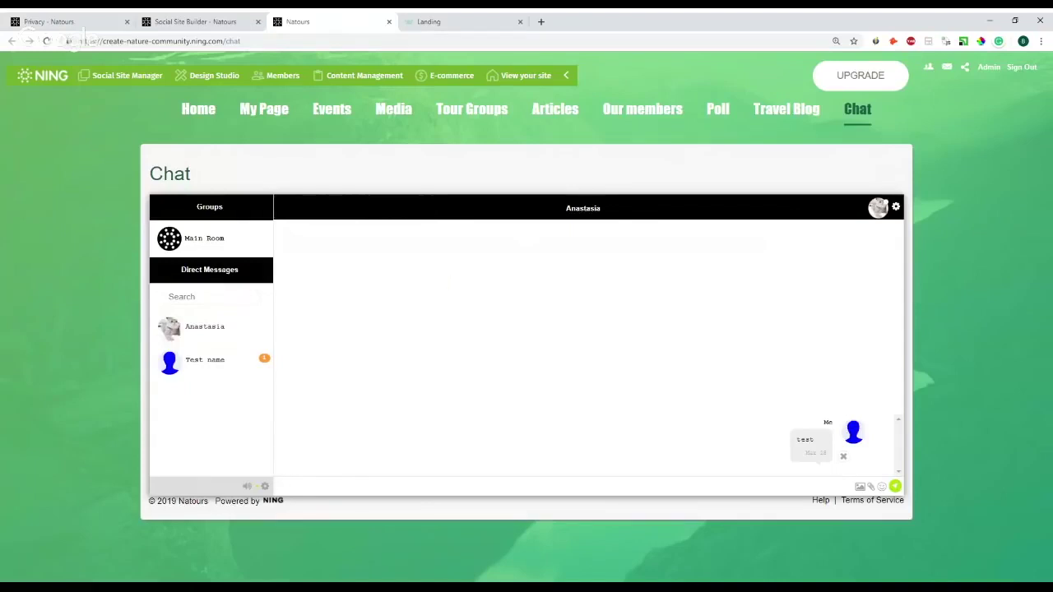
{"action": "left_click", "coordinate": [344, 120]}
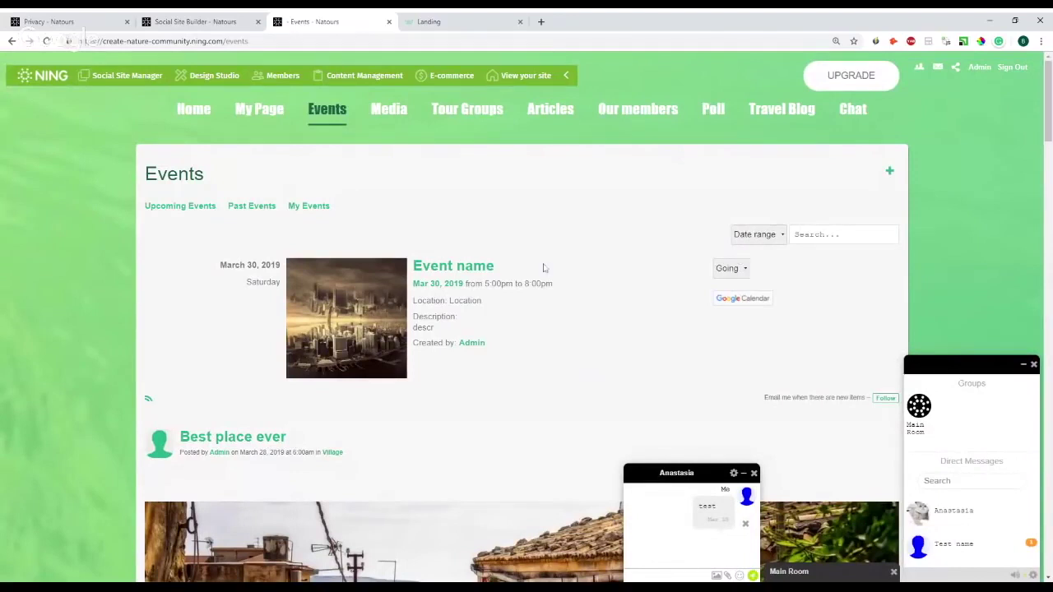
- Open the 'Event name' listing, then start a new event with the + add-event button
{"action": "left_click", "coordinate": [457, 271]}
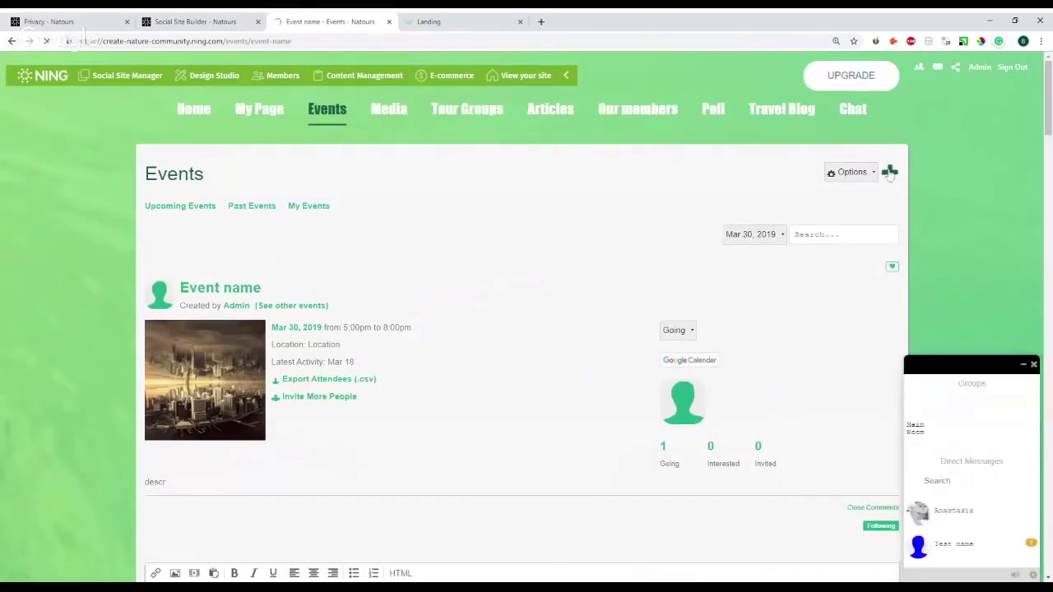
{"action": "left_click", "coordinate": [889, 173]}
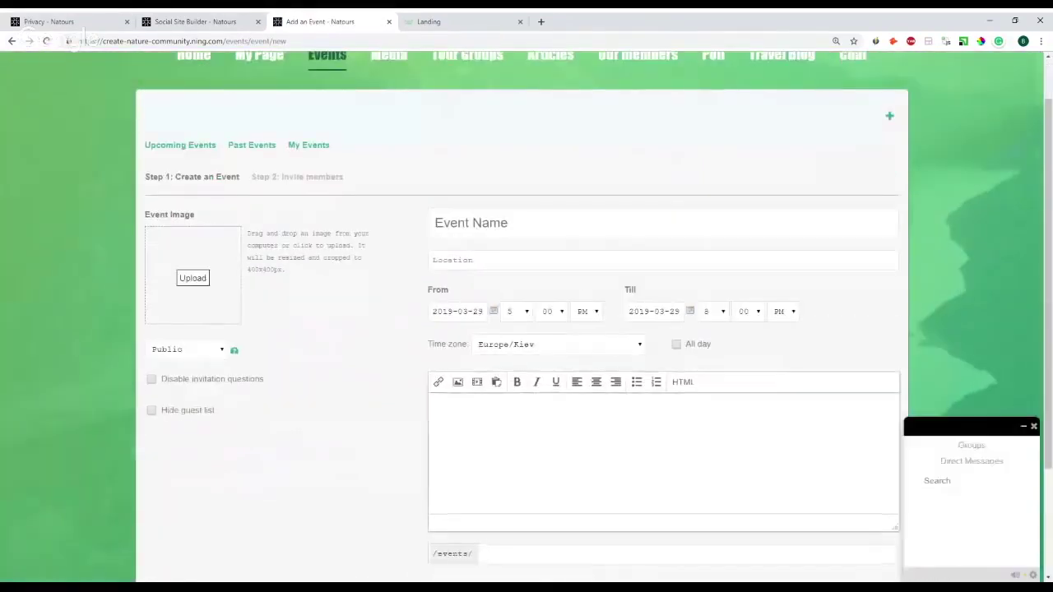
{"action": "scroll", "coordinate": [494, 226], "scroll_direction": "down", "scroll_amount": 2}
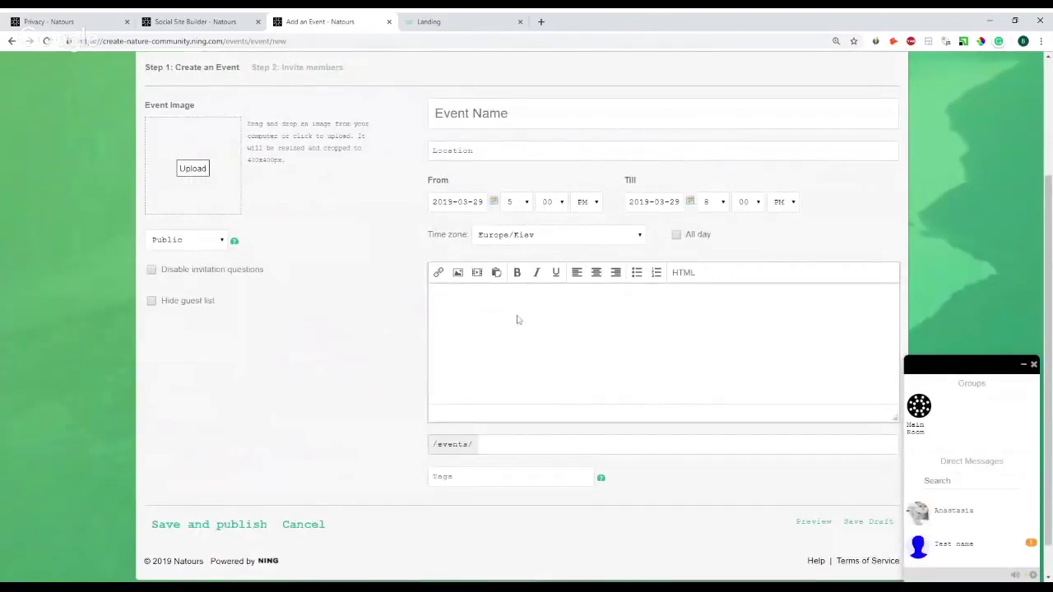
{"action": "left_click", "coordinate": [467, 153]}
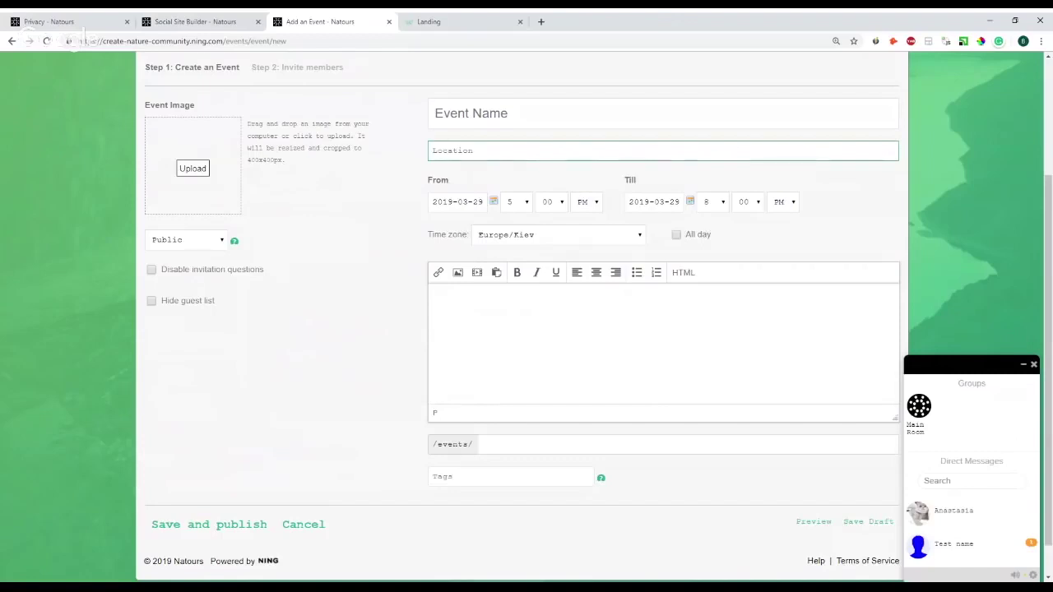
{"action": "left_click", "coordinate": [634, 375]}
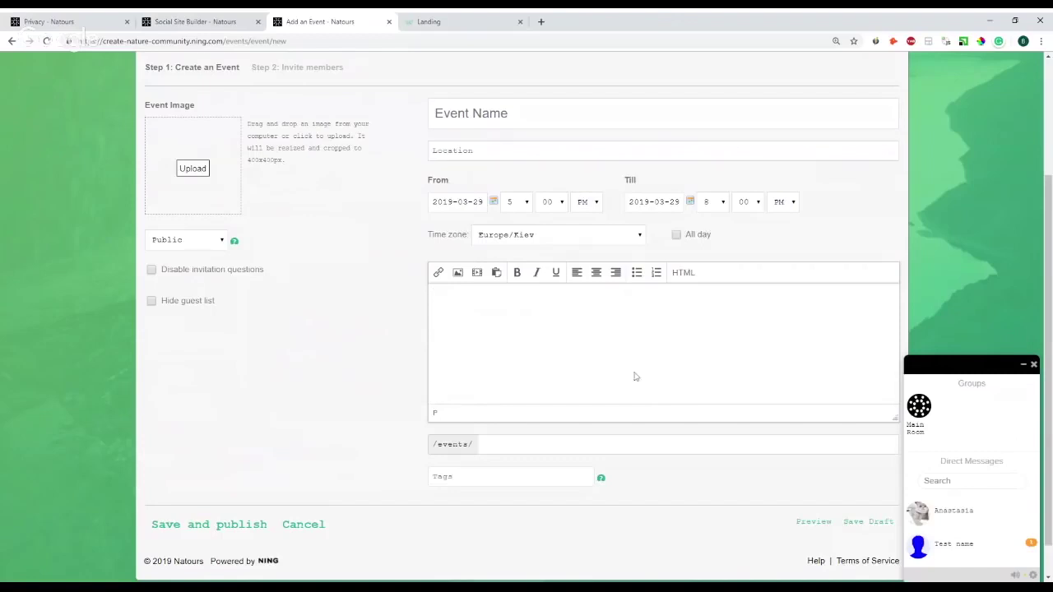